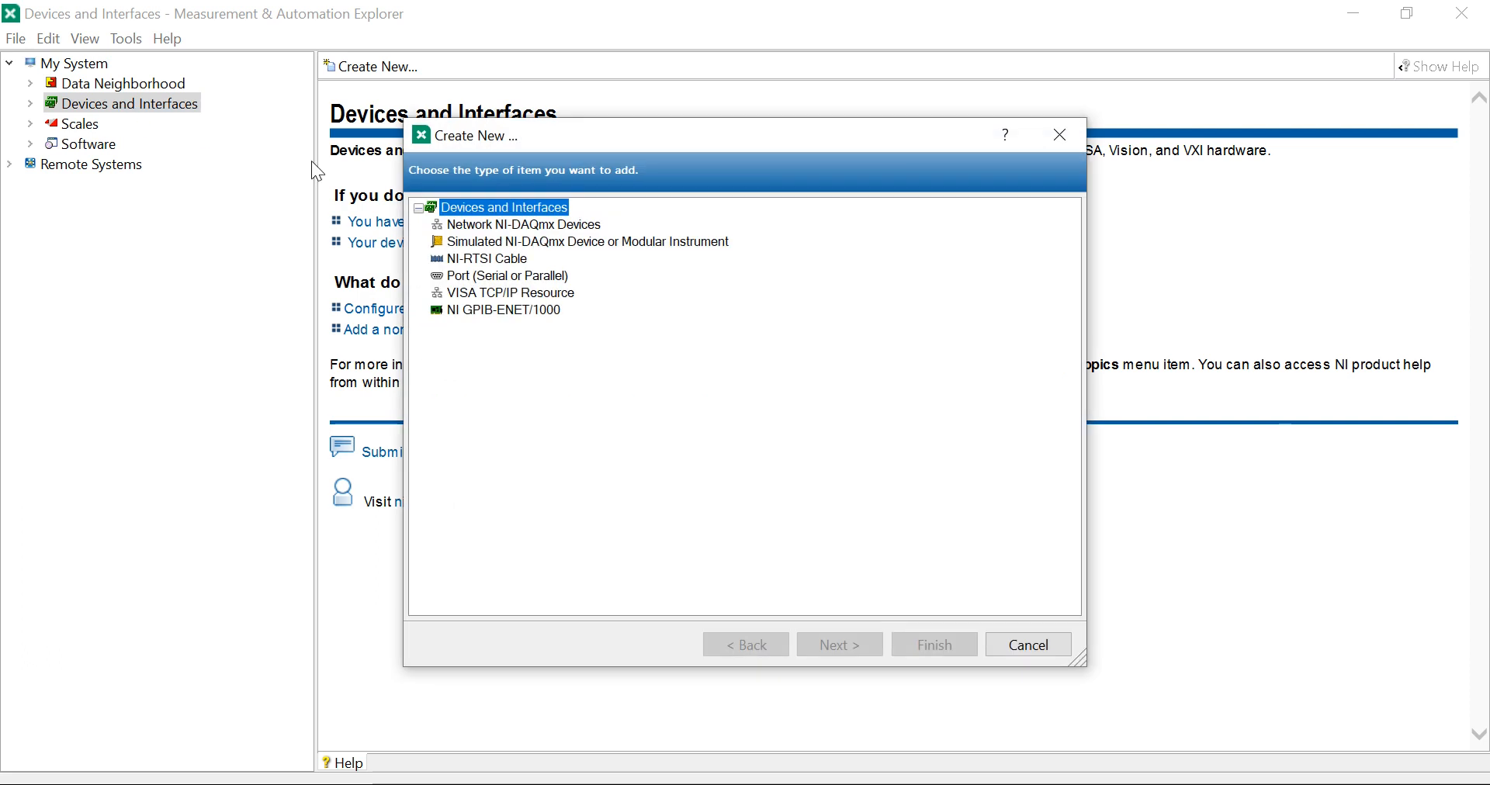
Step: Create a simulated NI-DAQmx device, searching for 917 and choosing the cDAQ-9174 chassis
click(543, 247)
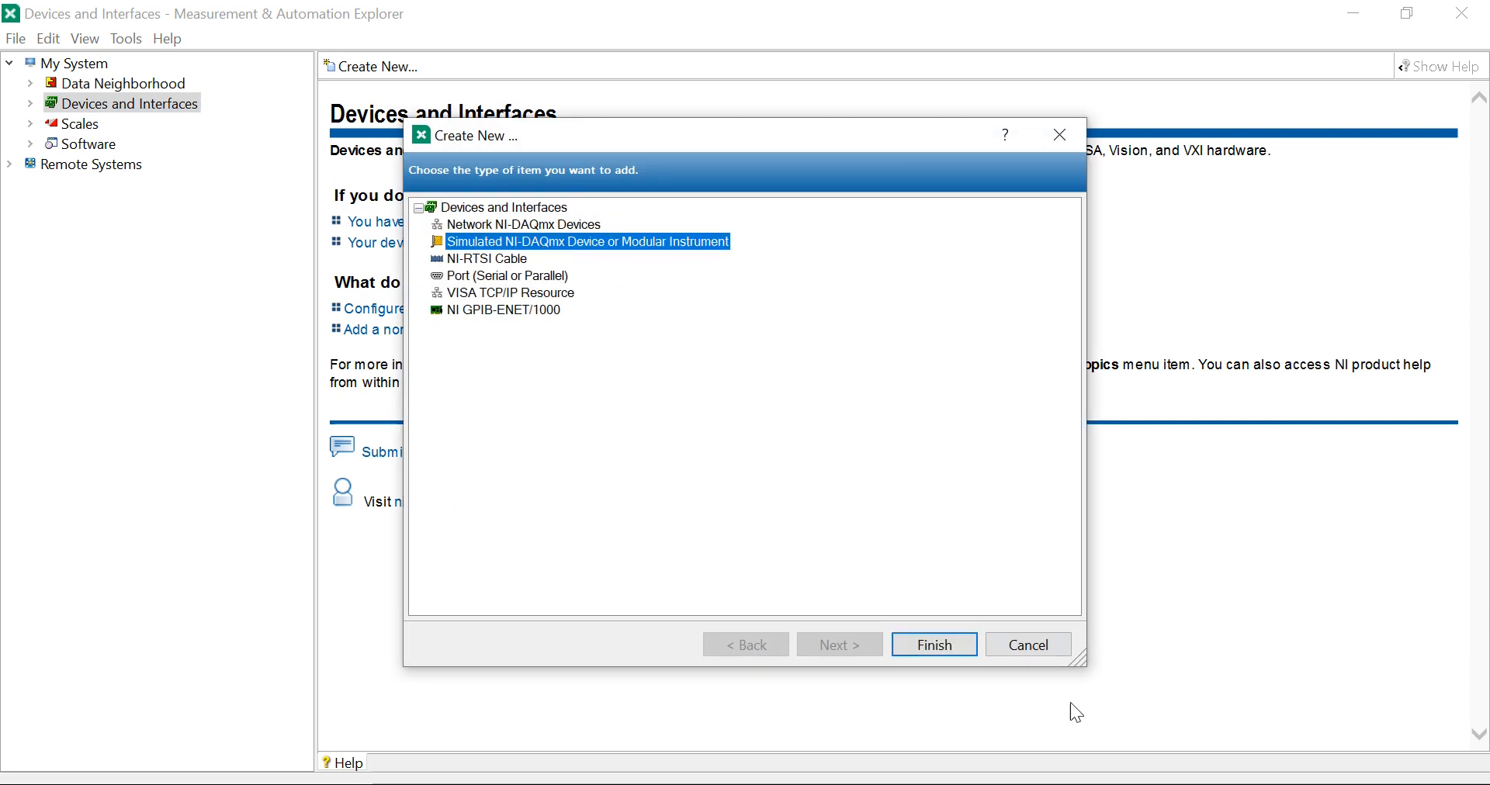
click(952, 649)
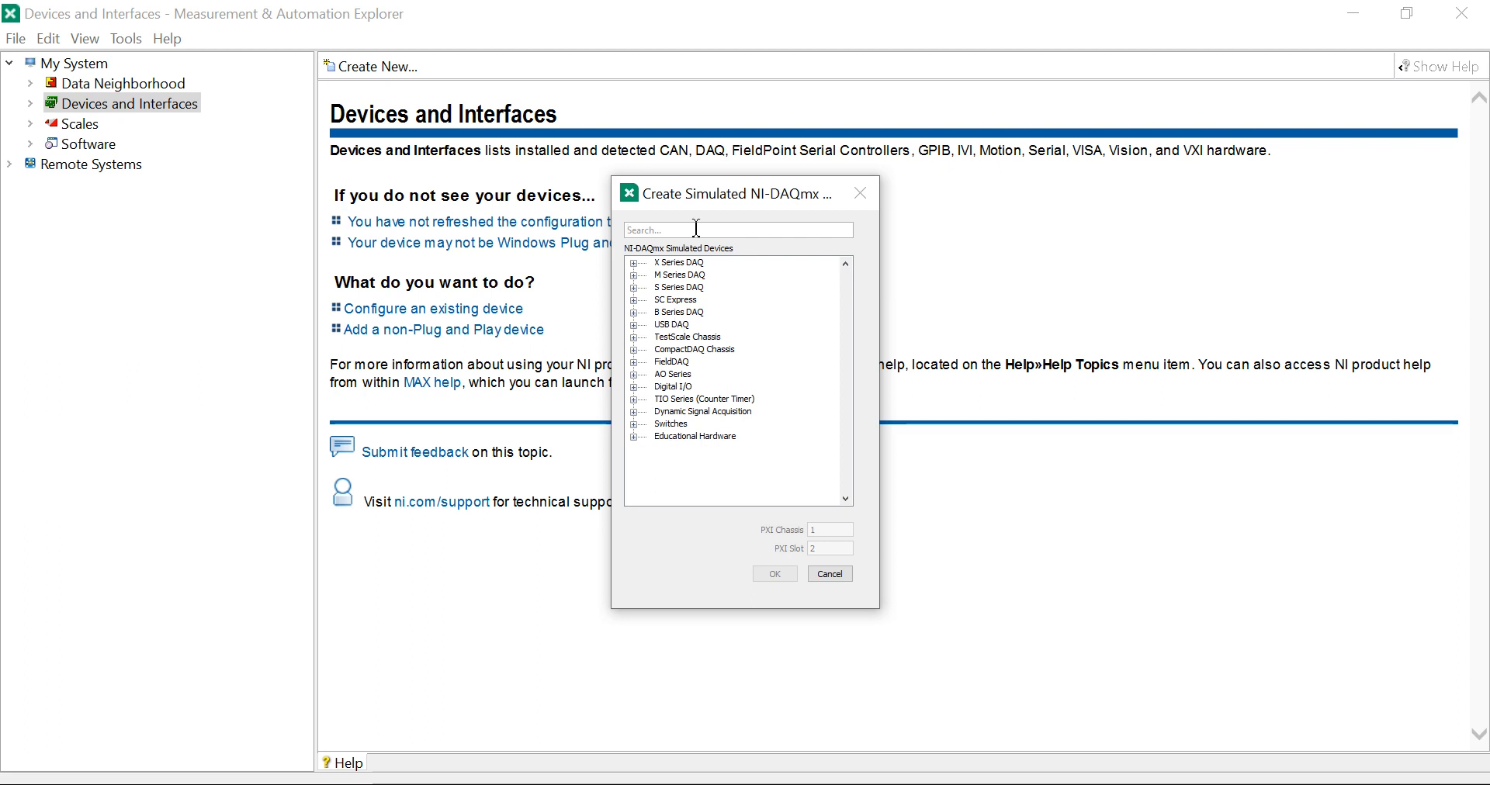
click(696, 228)
text(917)
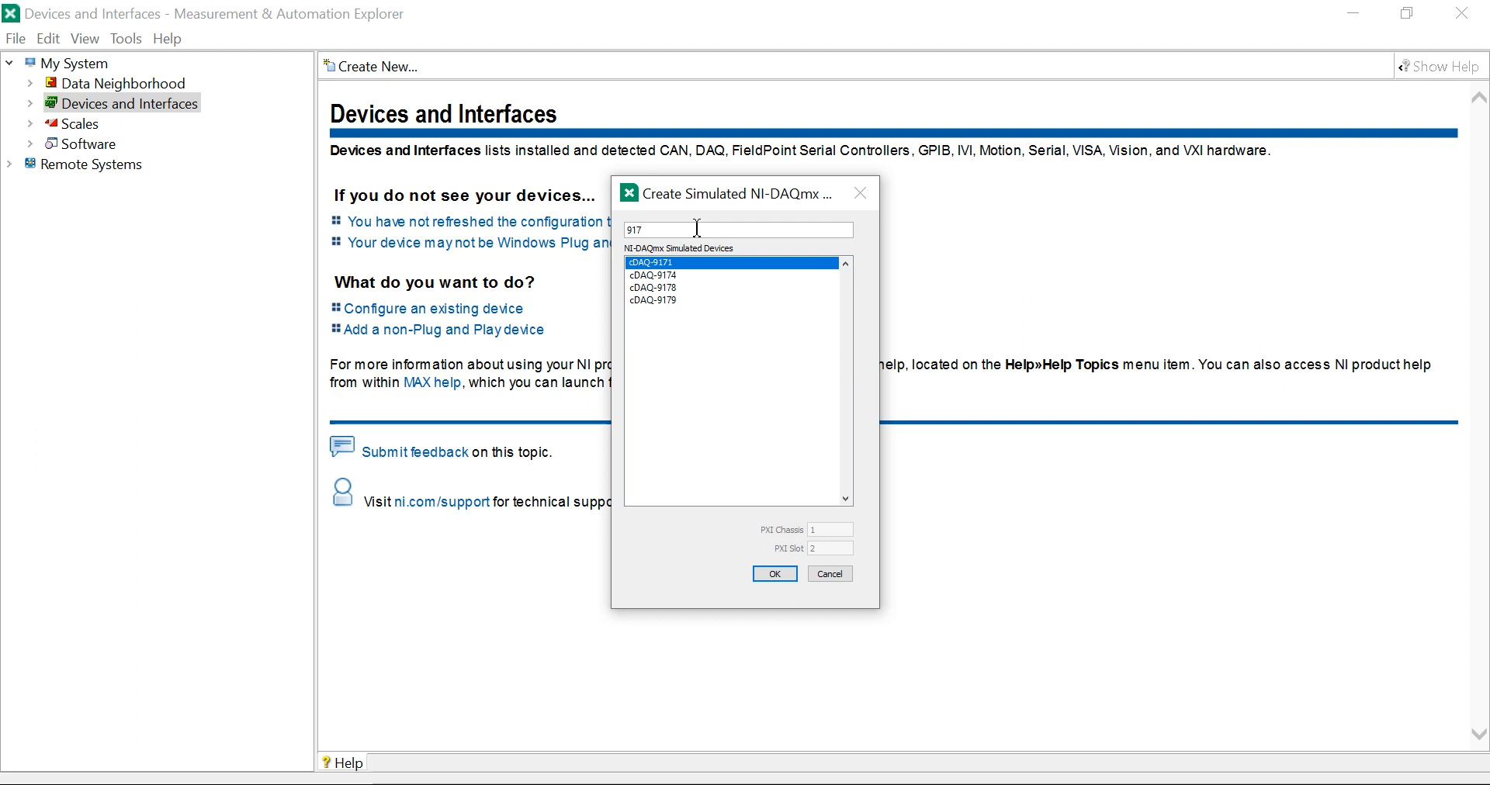
click(680, 279)
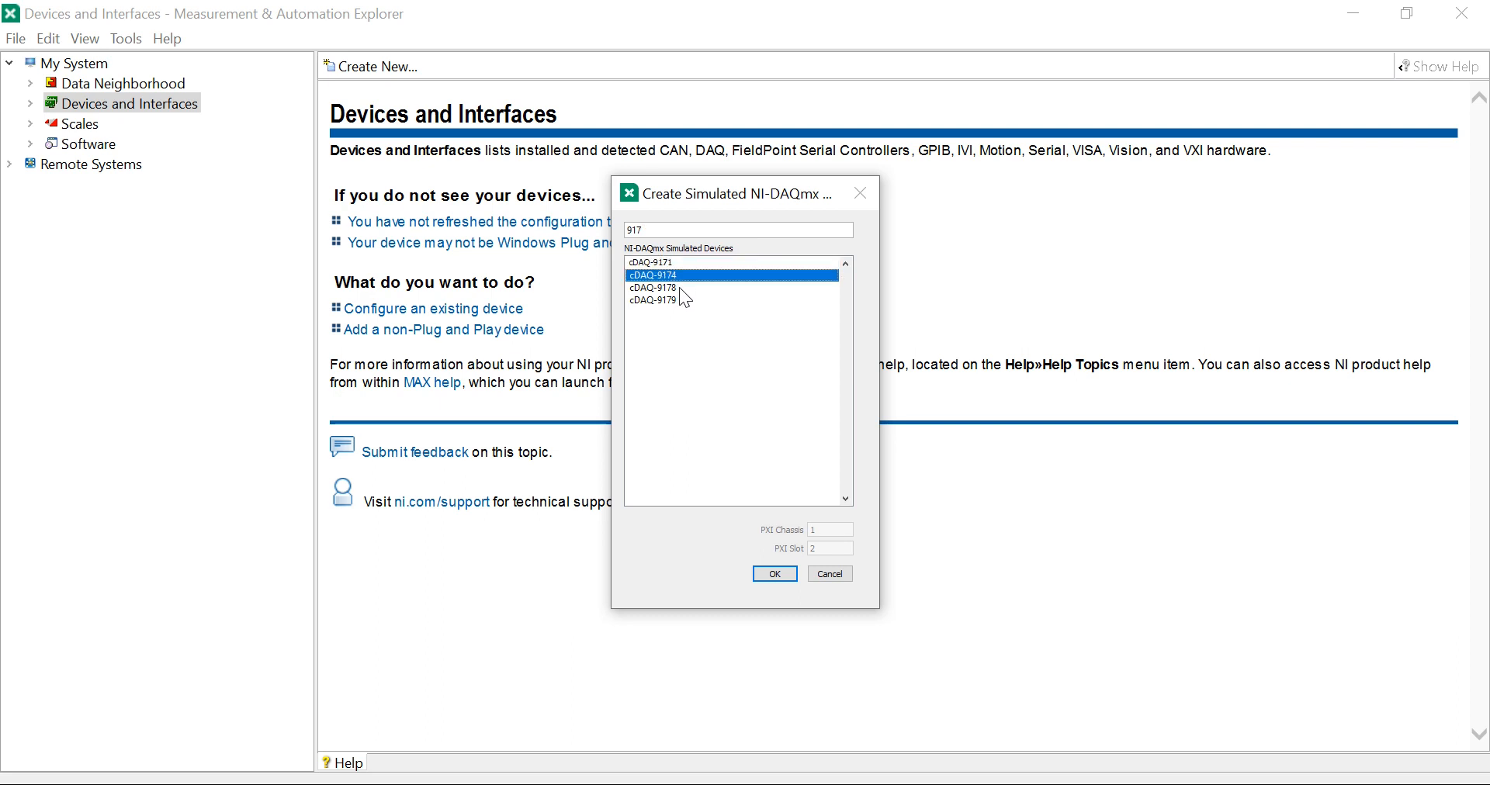
click(772, 576)
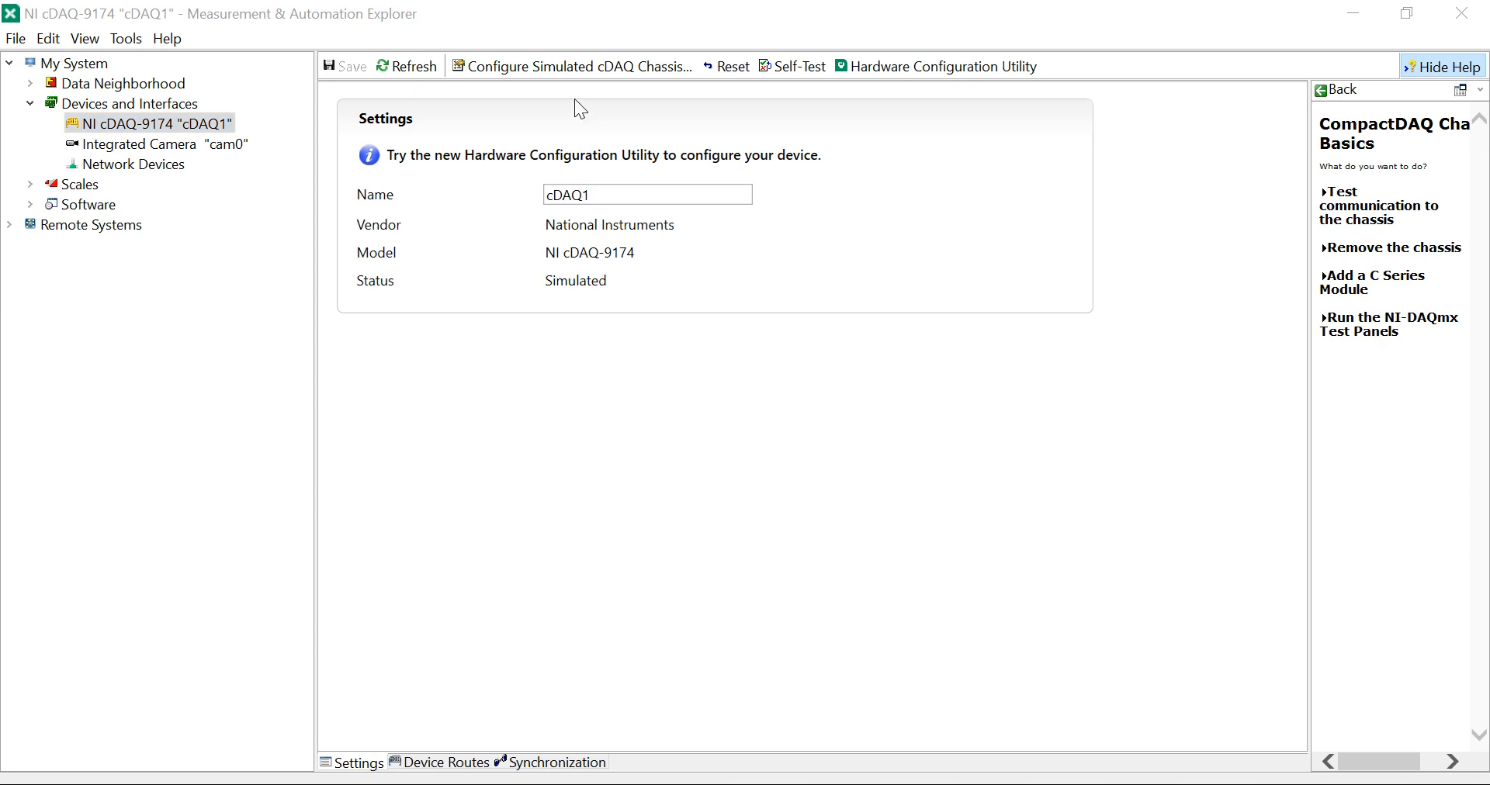
Step: Assign the NI 9232 (BNC) module to slot 1 of the simulated cDAQ chassis and show its empty slots
click(577, 68)
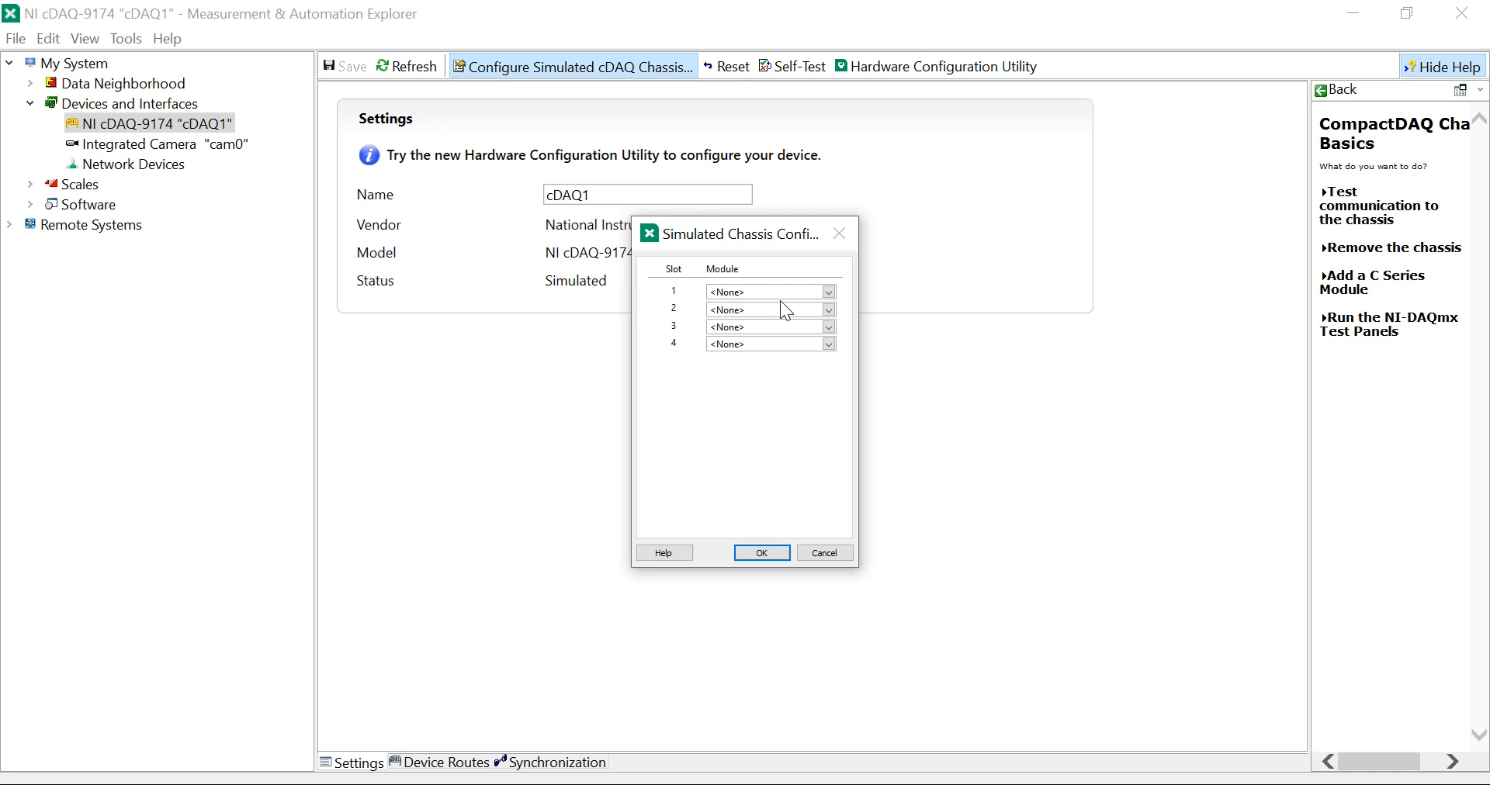
click(829, 292)
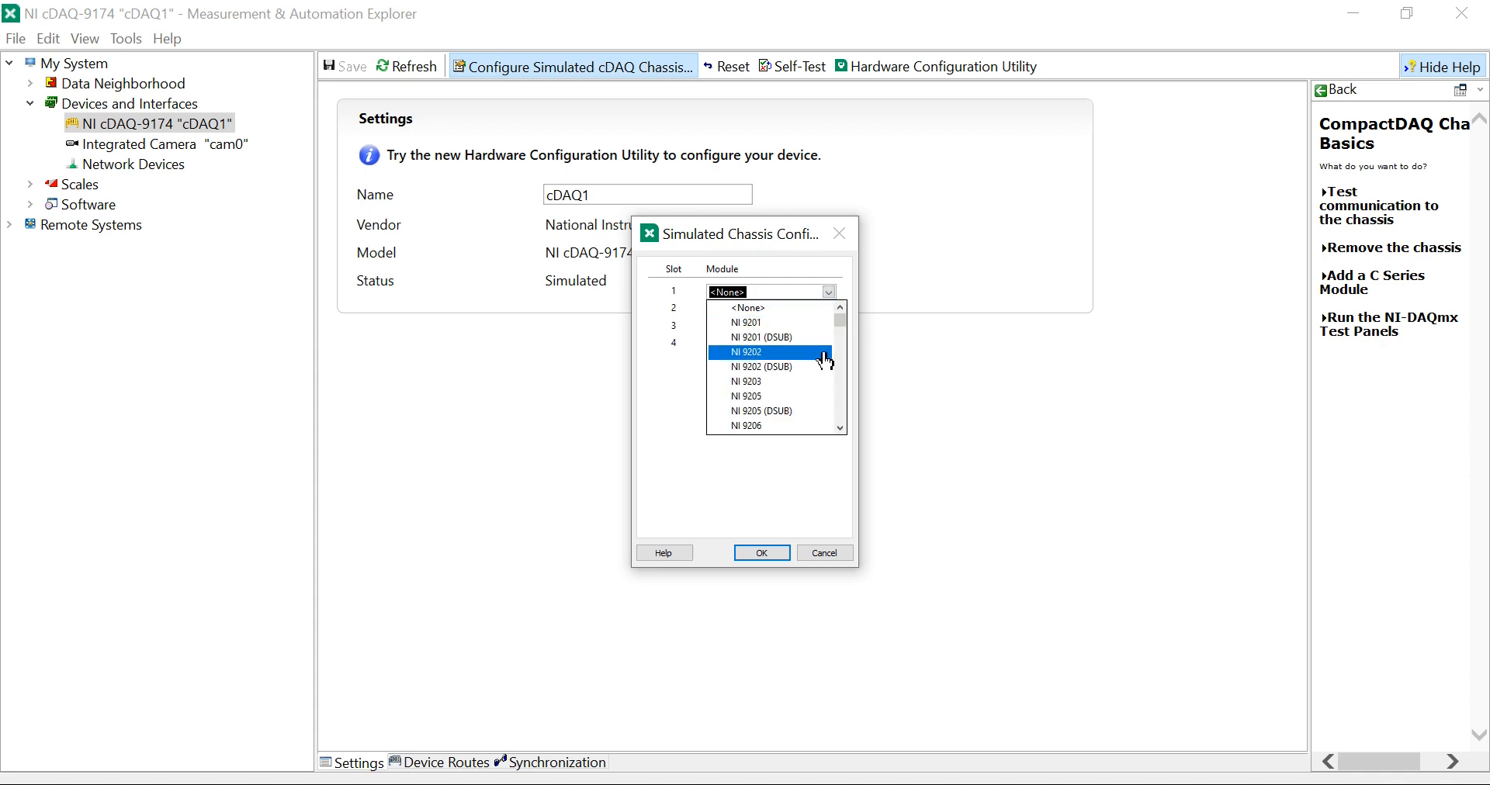
drag(842, 321, 851, 365)
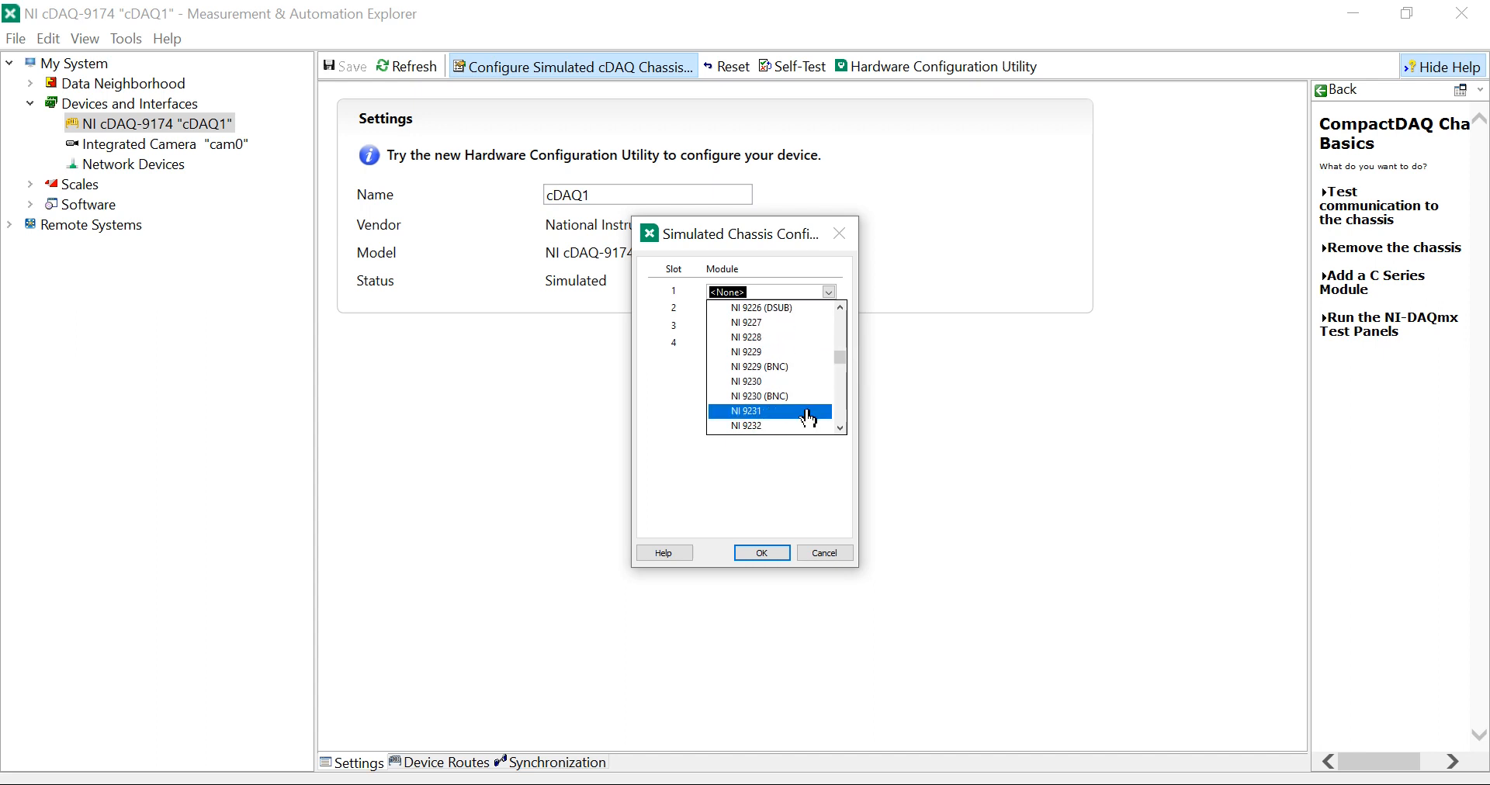
click(853, 437)
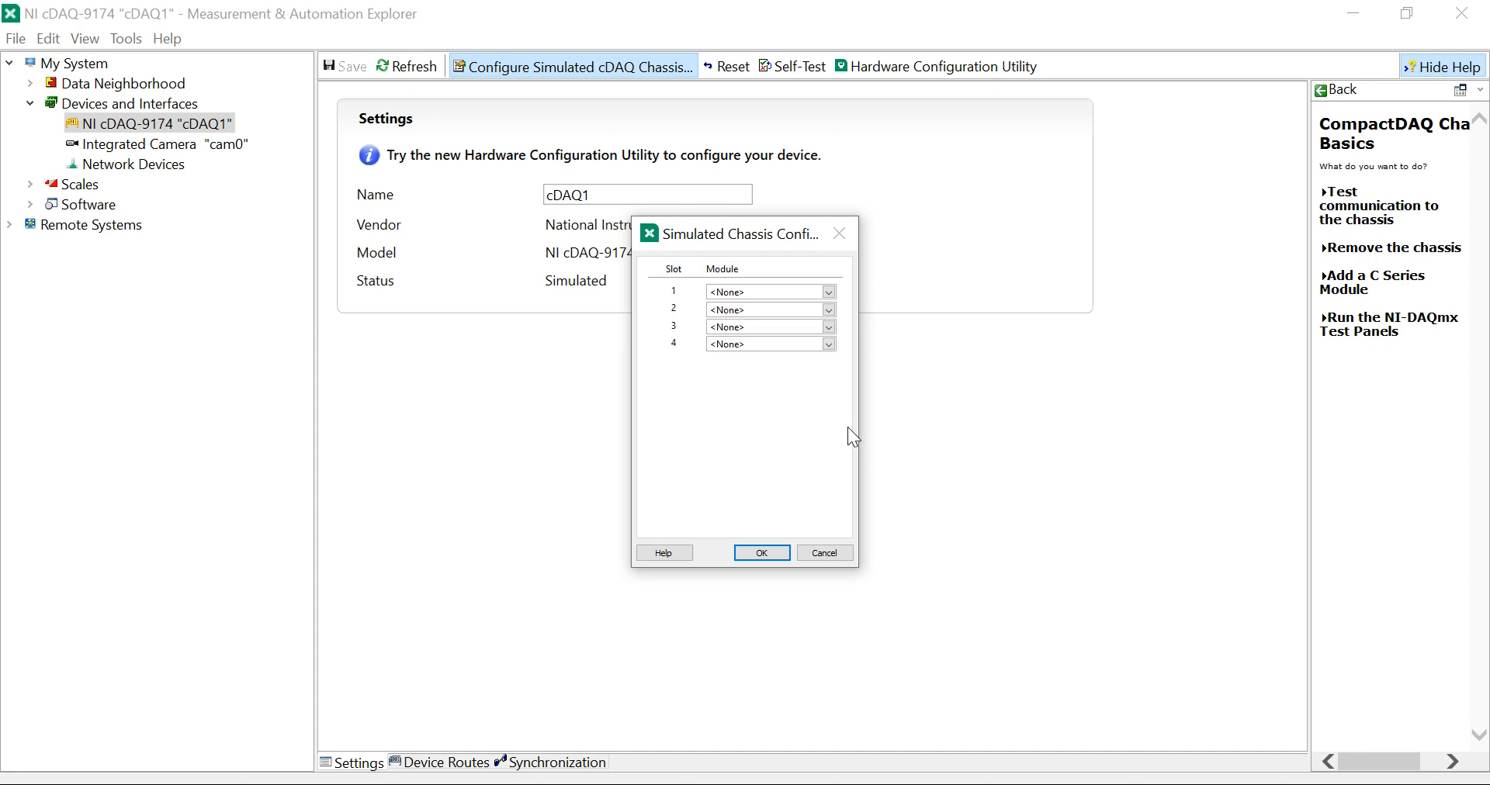
click(829, 292)
drag(848, 332, 847, 376)
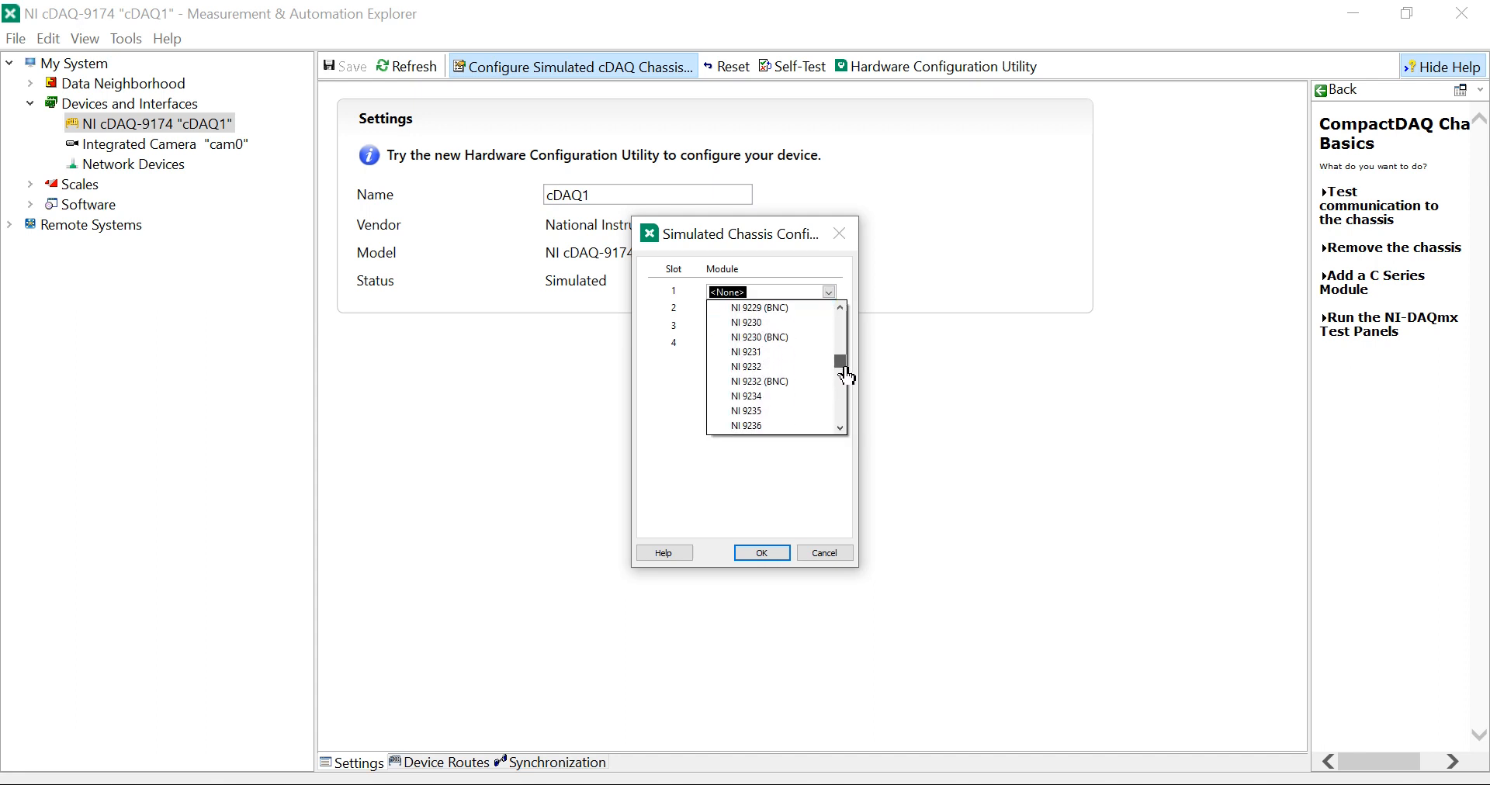
click(775, 381)
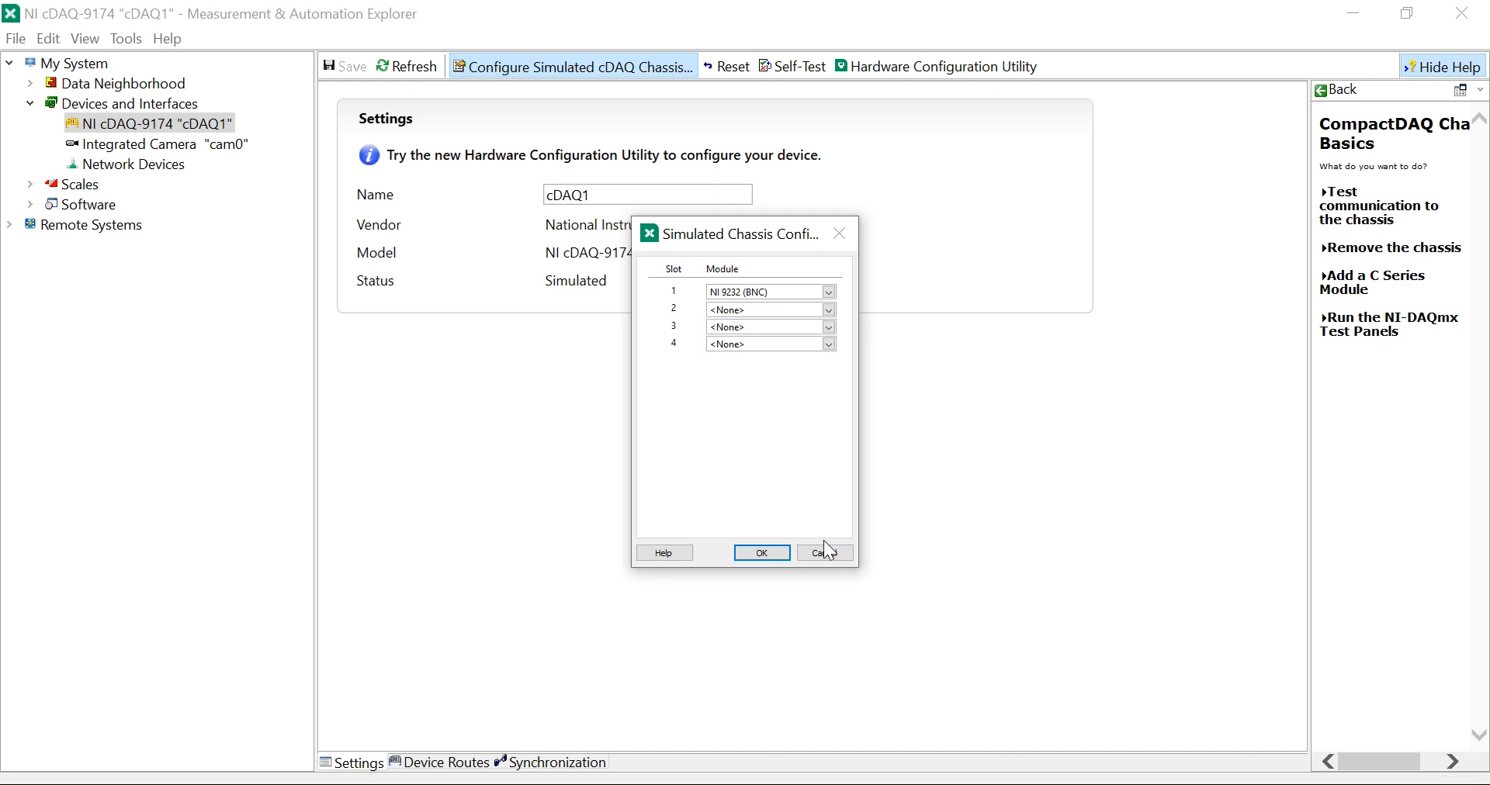
click(762, 553)
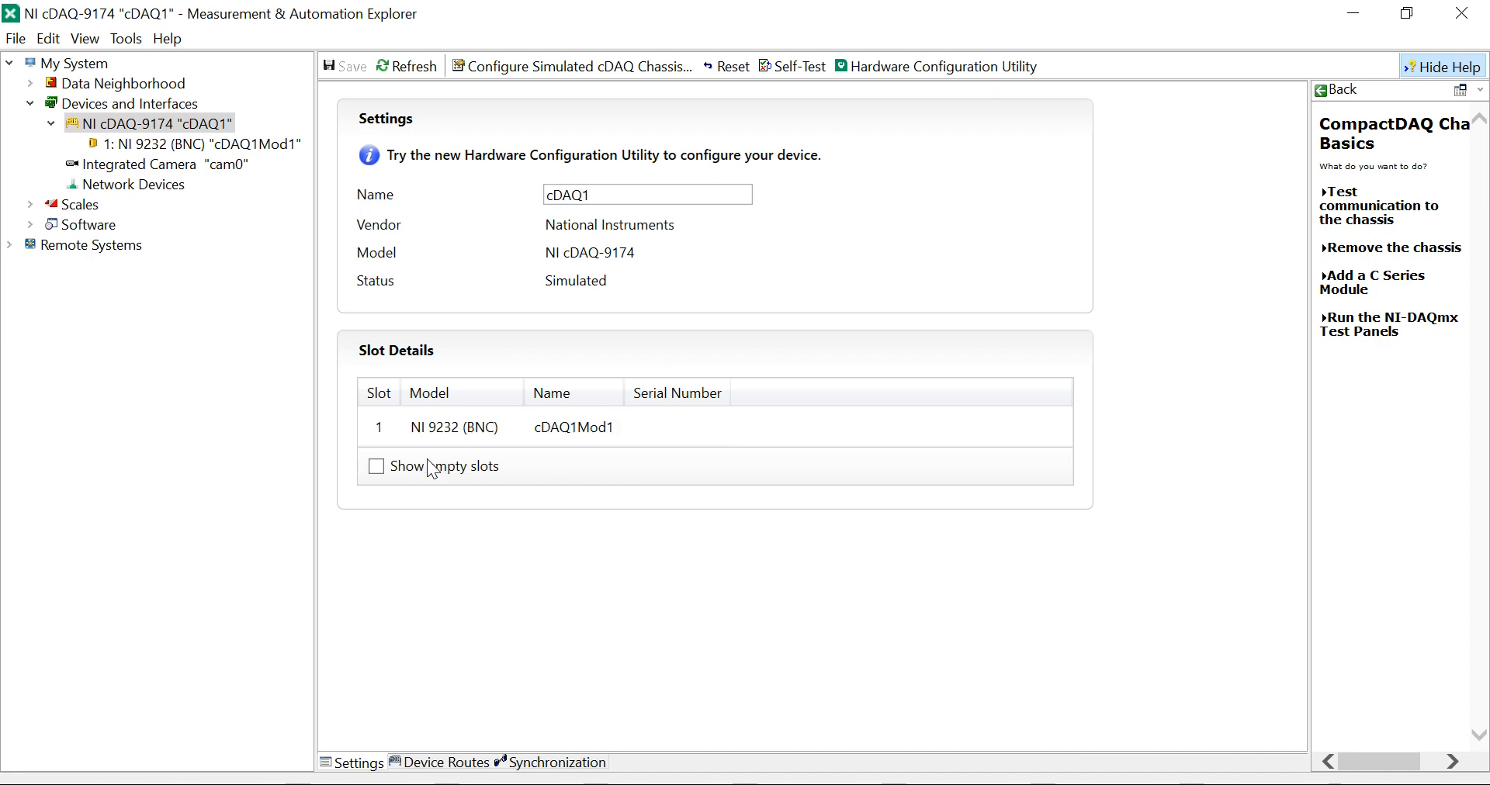
click(375, 469)
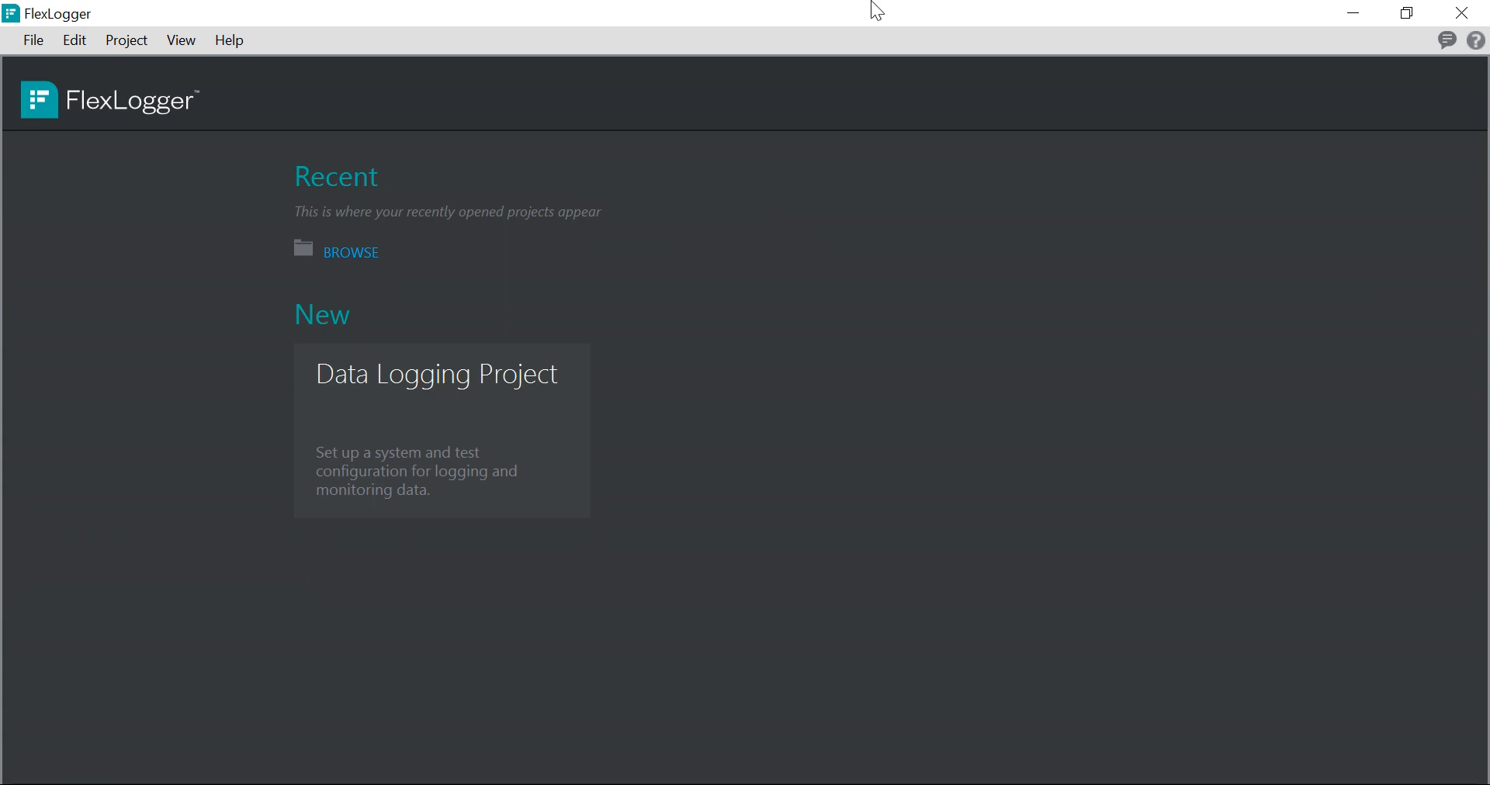
Step: Switch to FlexLogger and create a new project
click(44, 44)
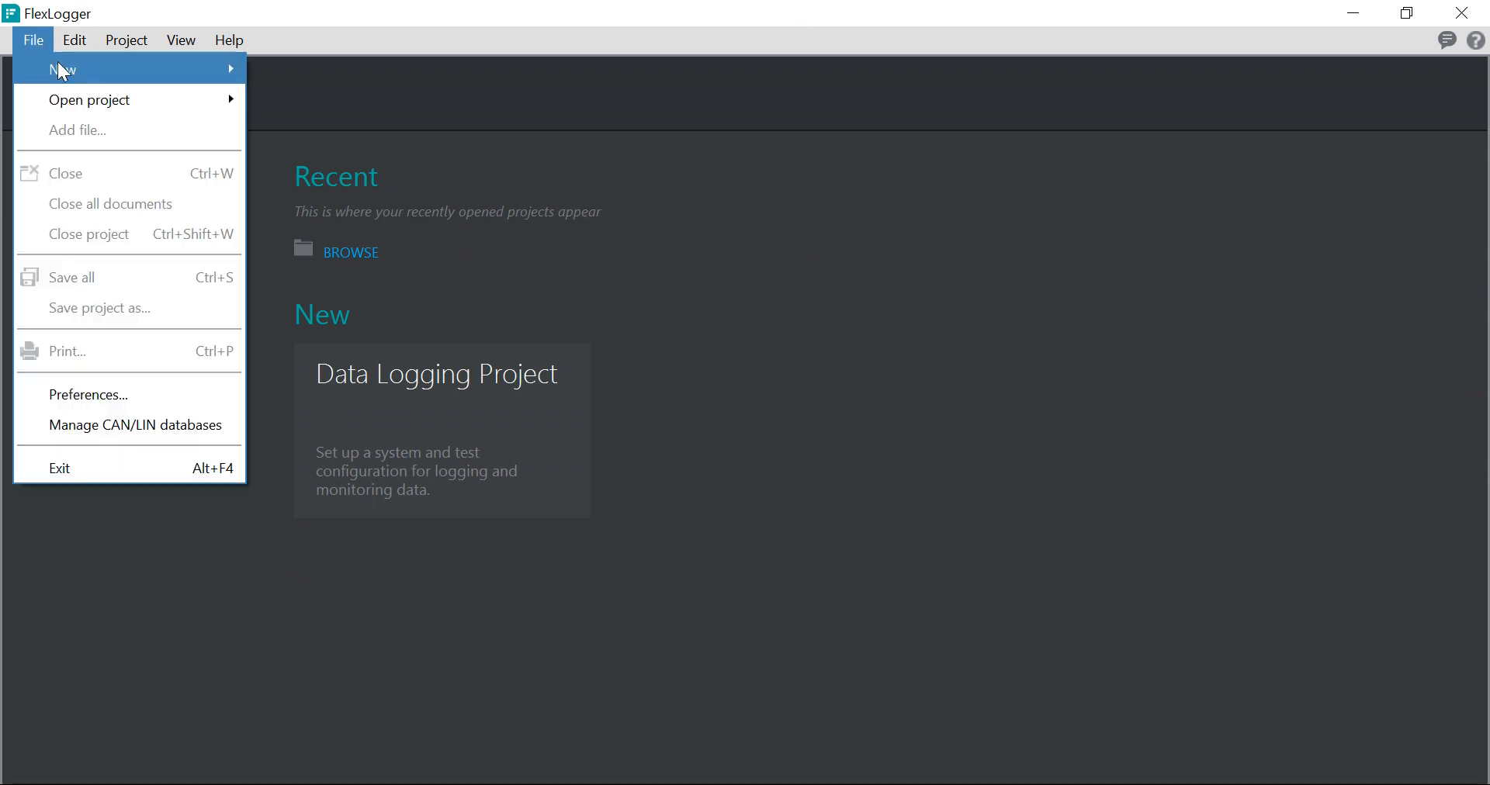
mouse_move(62, 69)
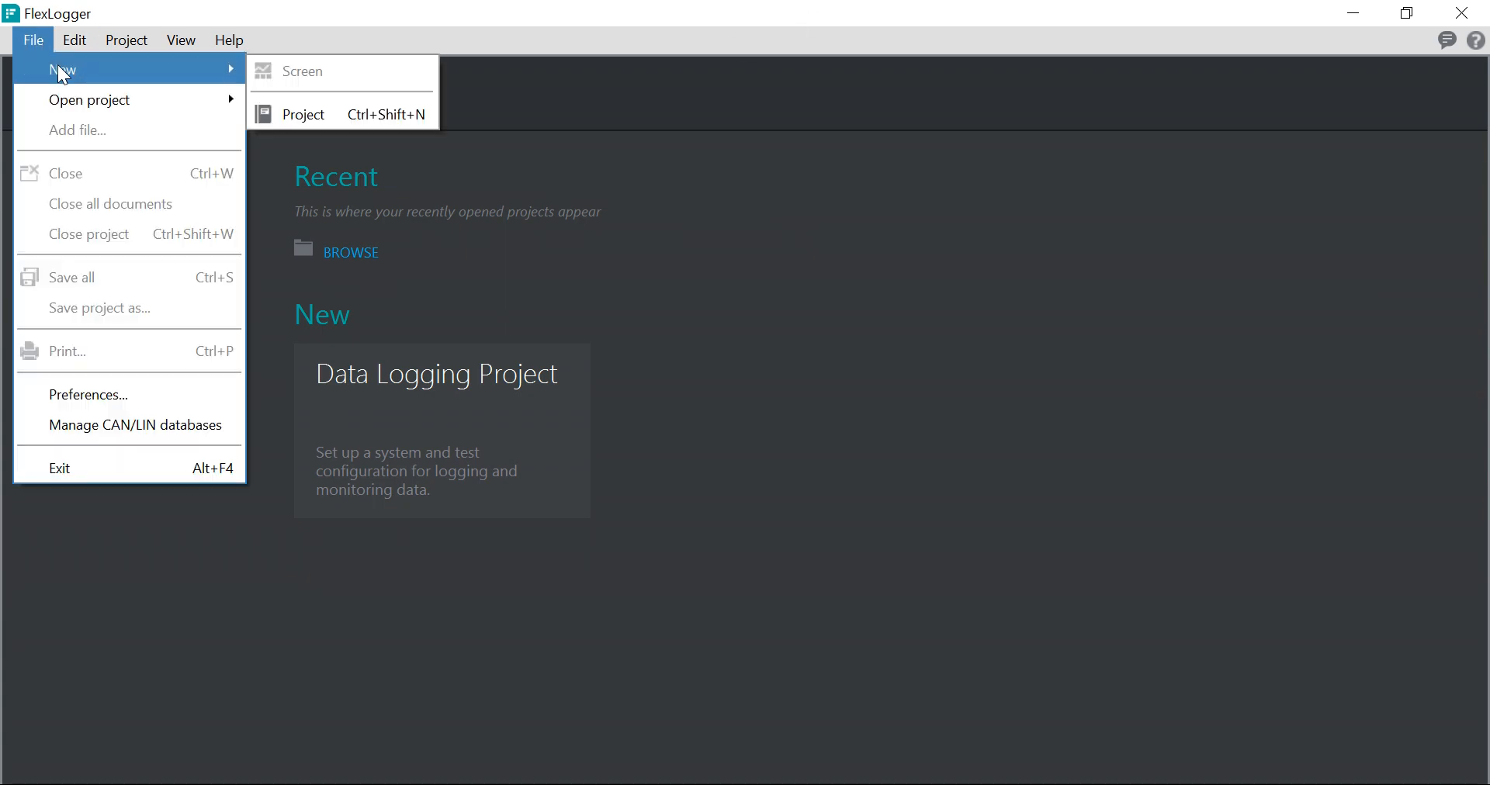
click(334, 115)
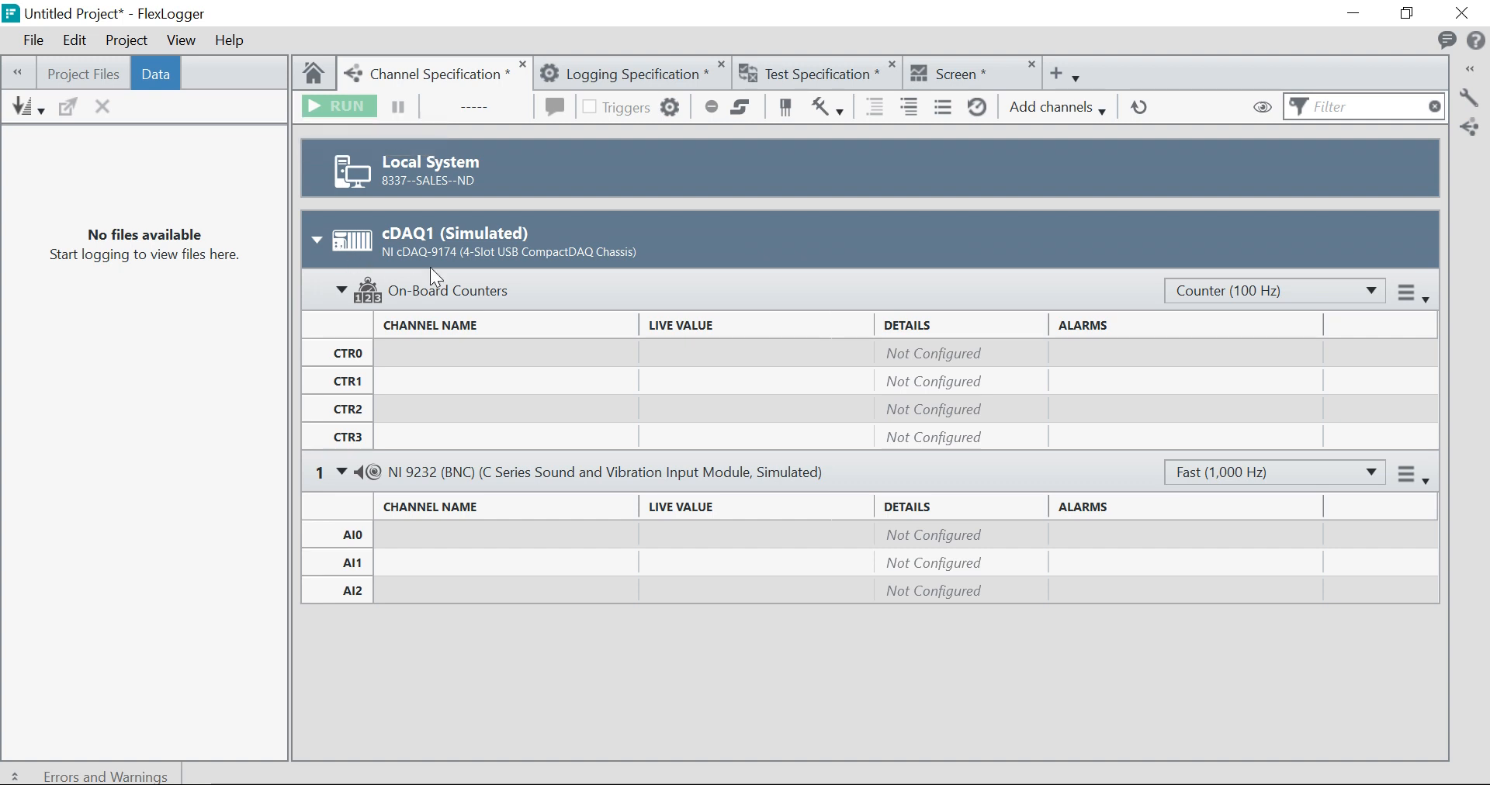
Step: Collapse the On-Board Counters section under cDAQ1 and view the data rate options of the NI 9232 (BNC) module
click(316, 242)
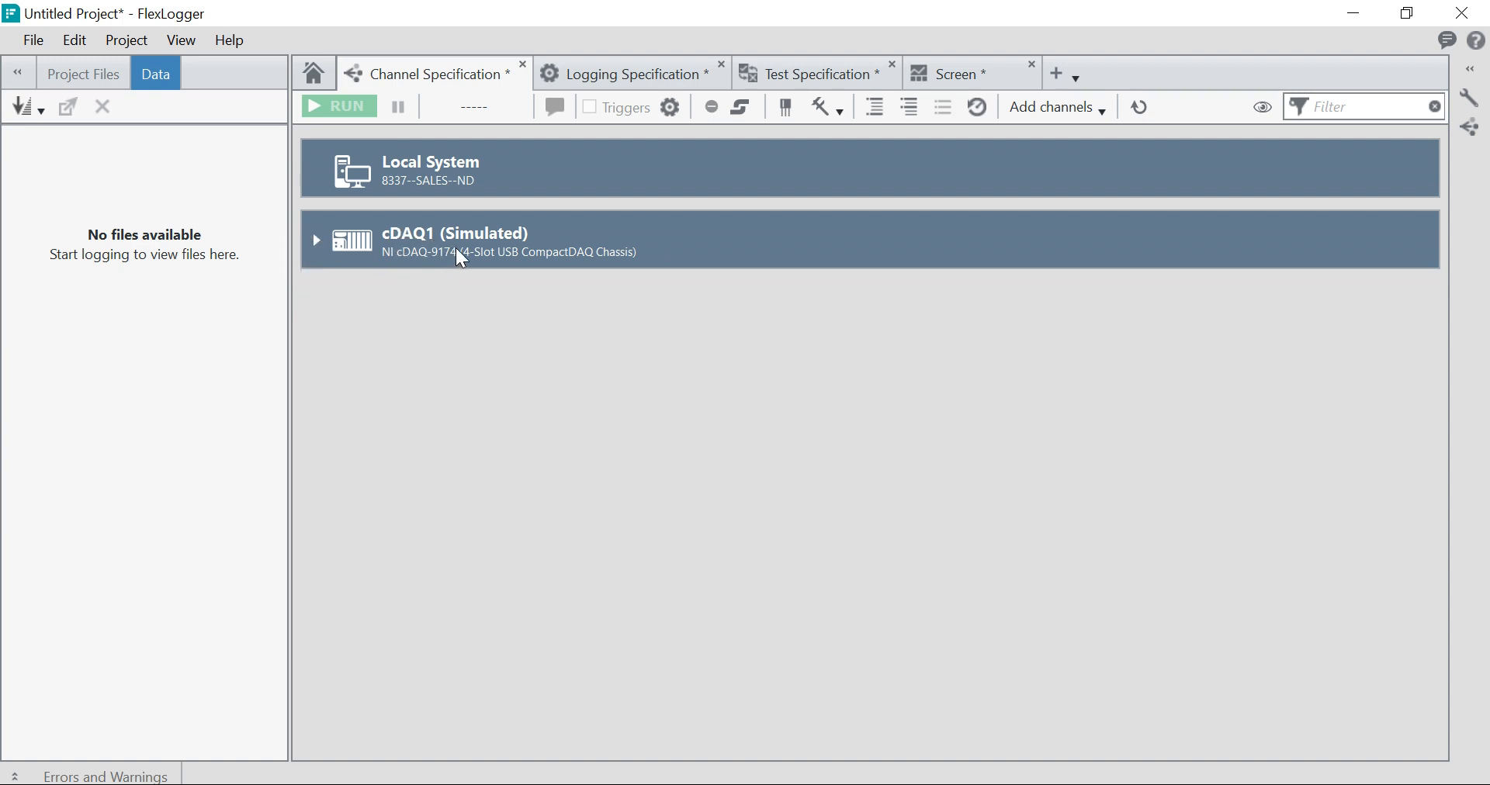
click(316, 241)
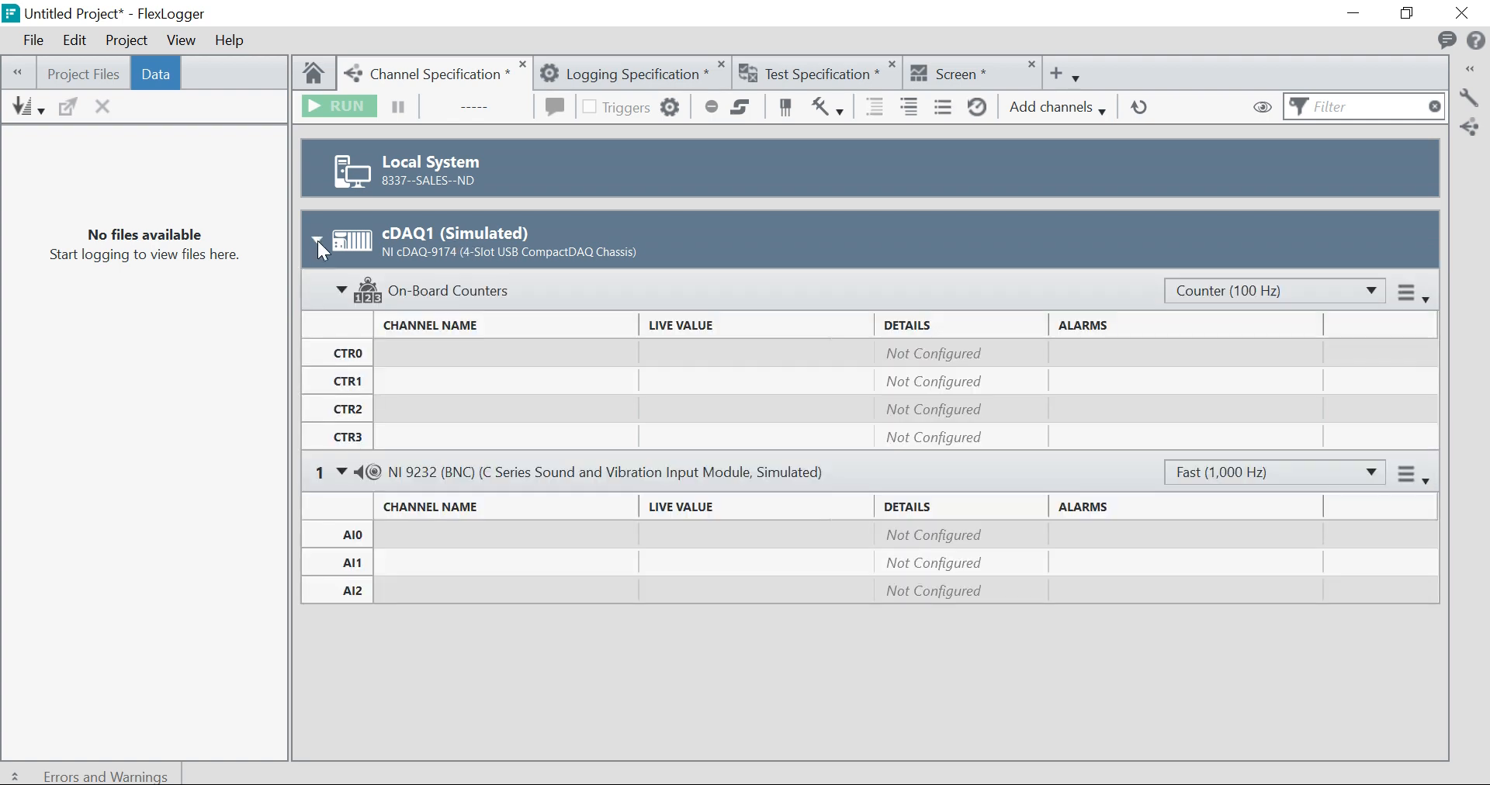
click(340, 290)
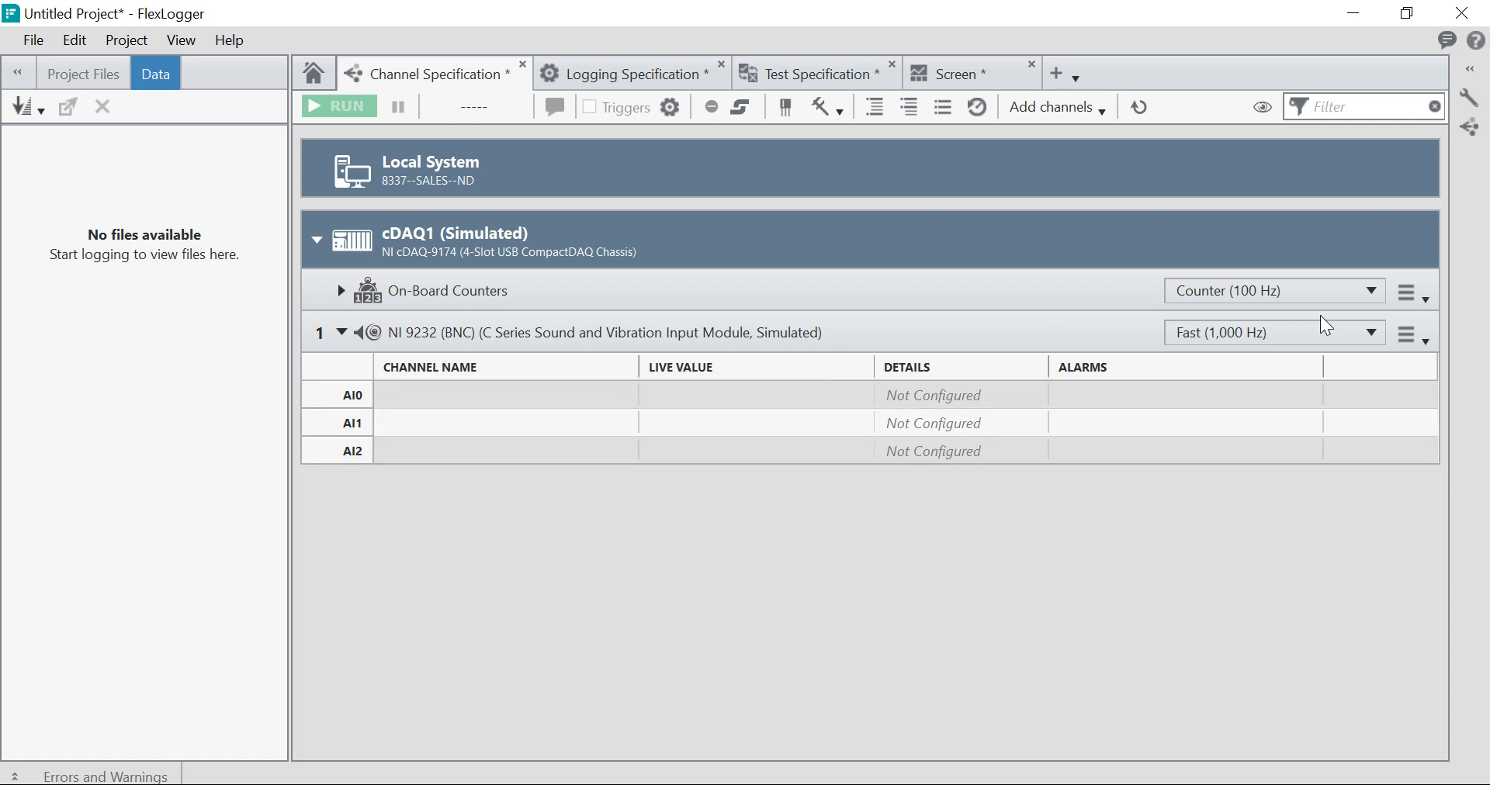
click(1355, 335)
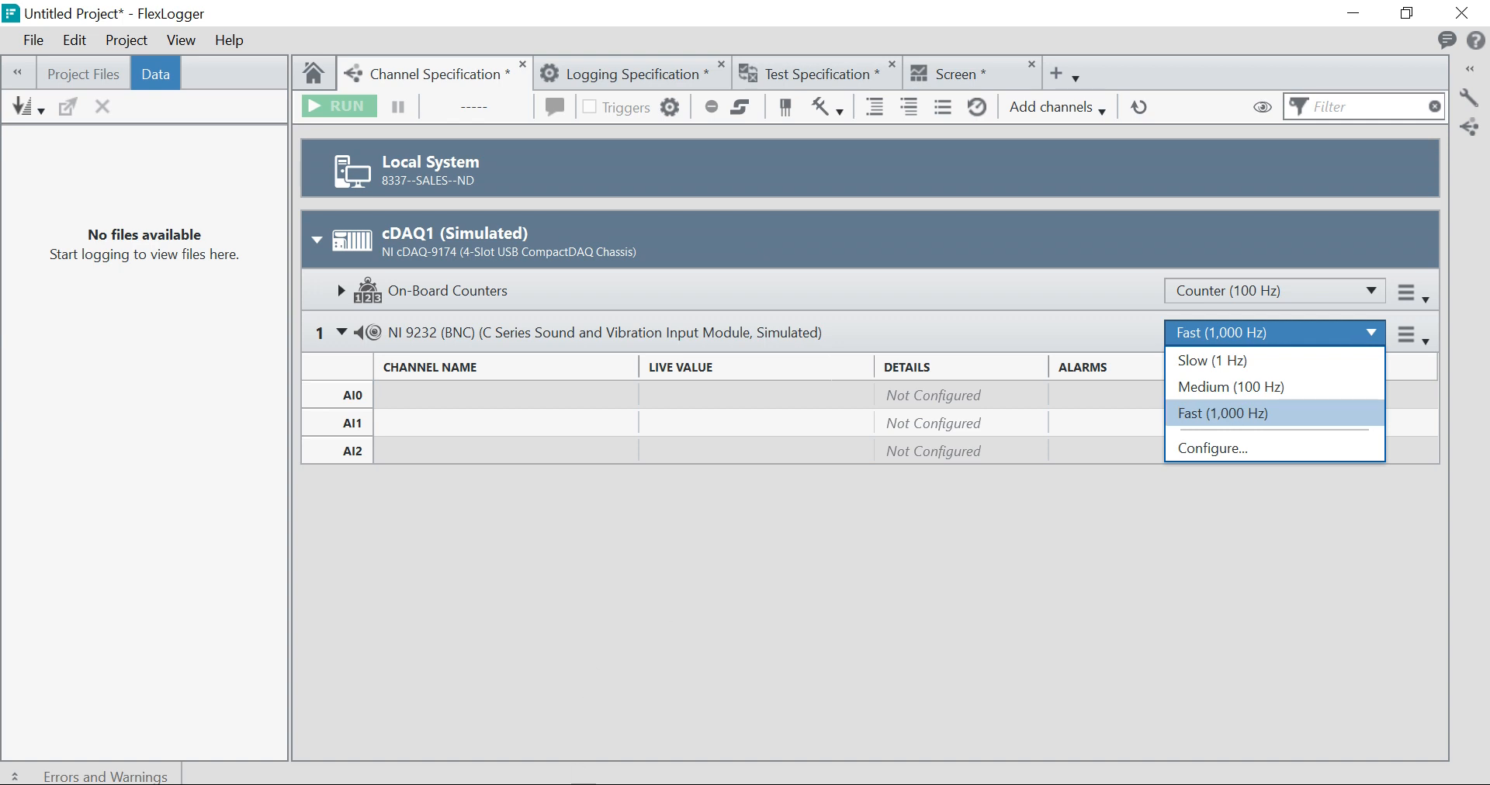
Step: Write the note "NI 9232 102.4 ks/s/c" in a widened Notepad window and close it without saving
click(584, 784)
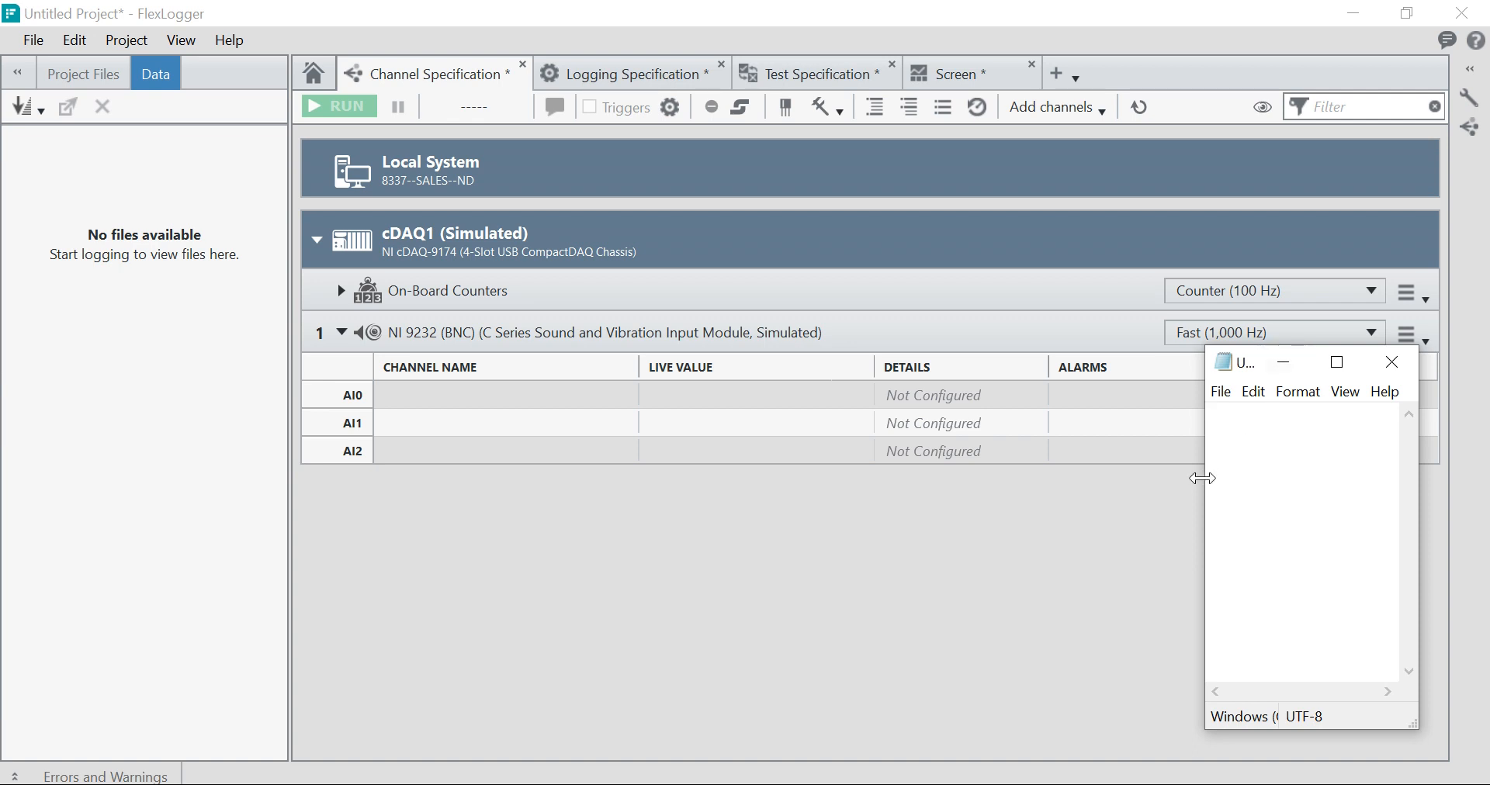
drag(1204, 478, 948, 478)
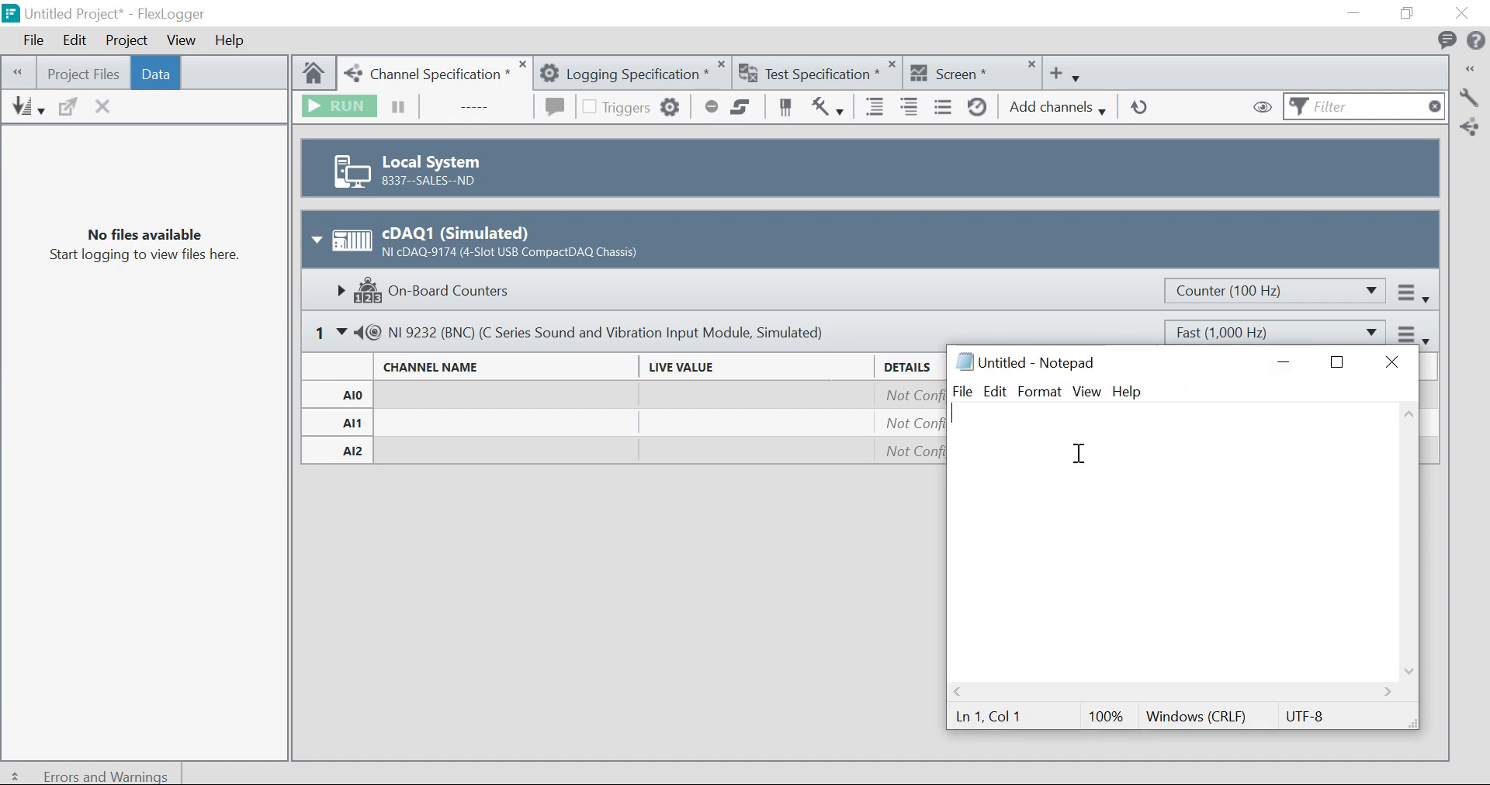
text(I 9232 102.4K)
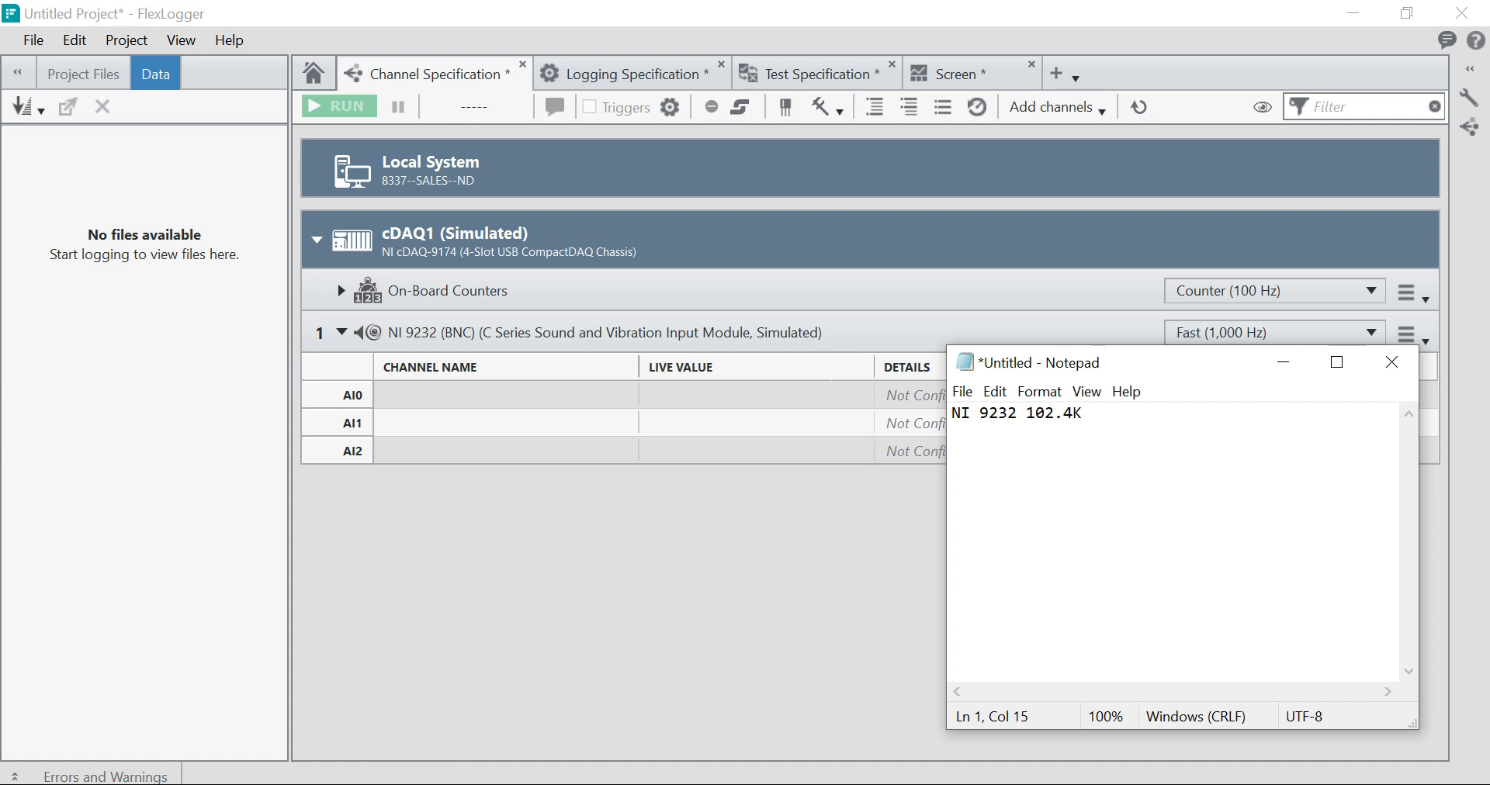
key(BackSpace)
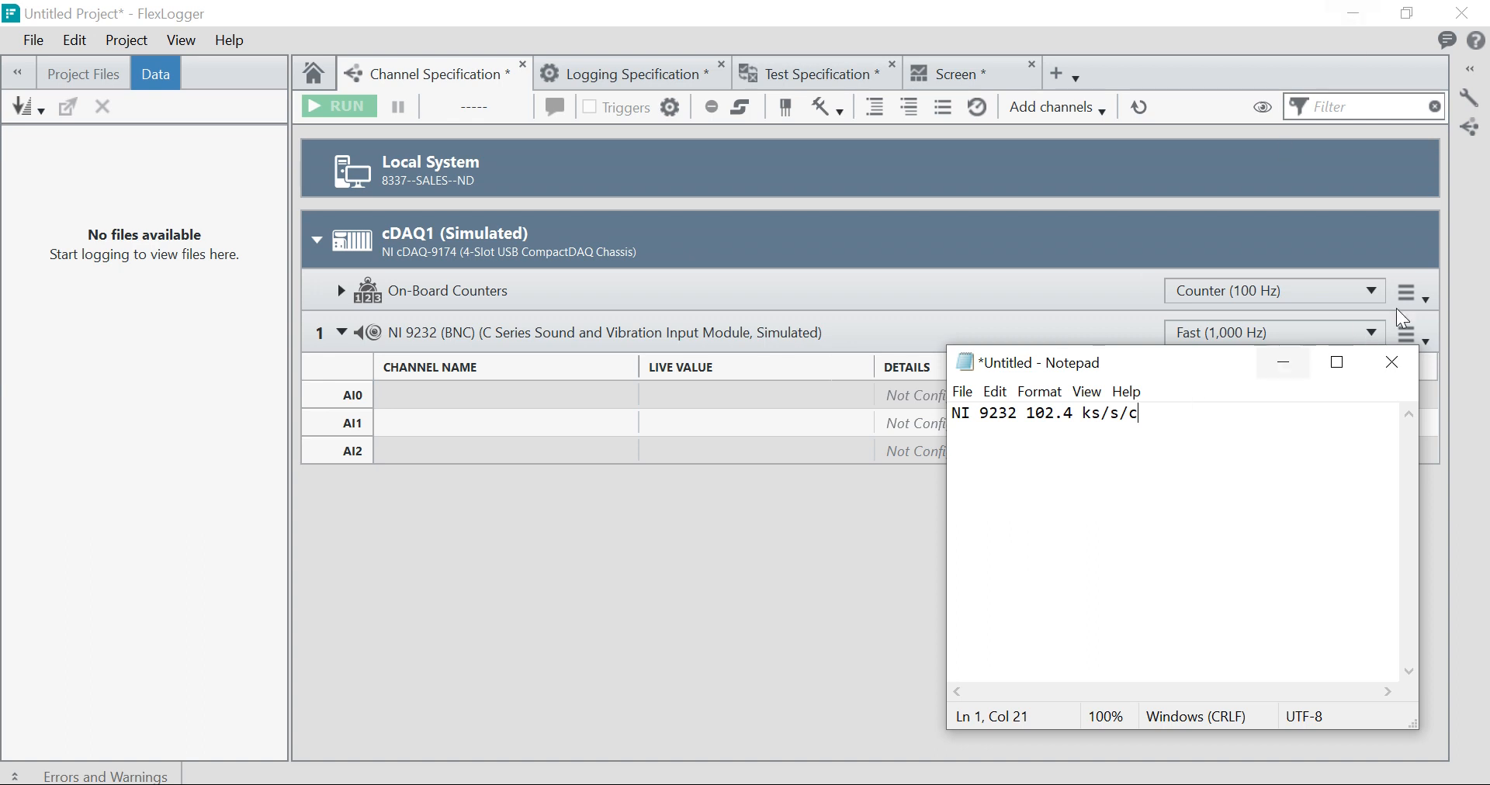
click(1390, 360)
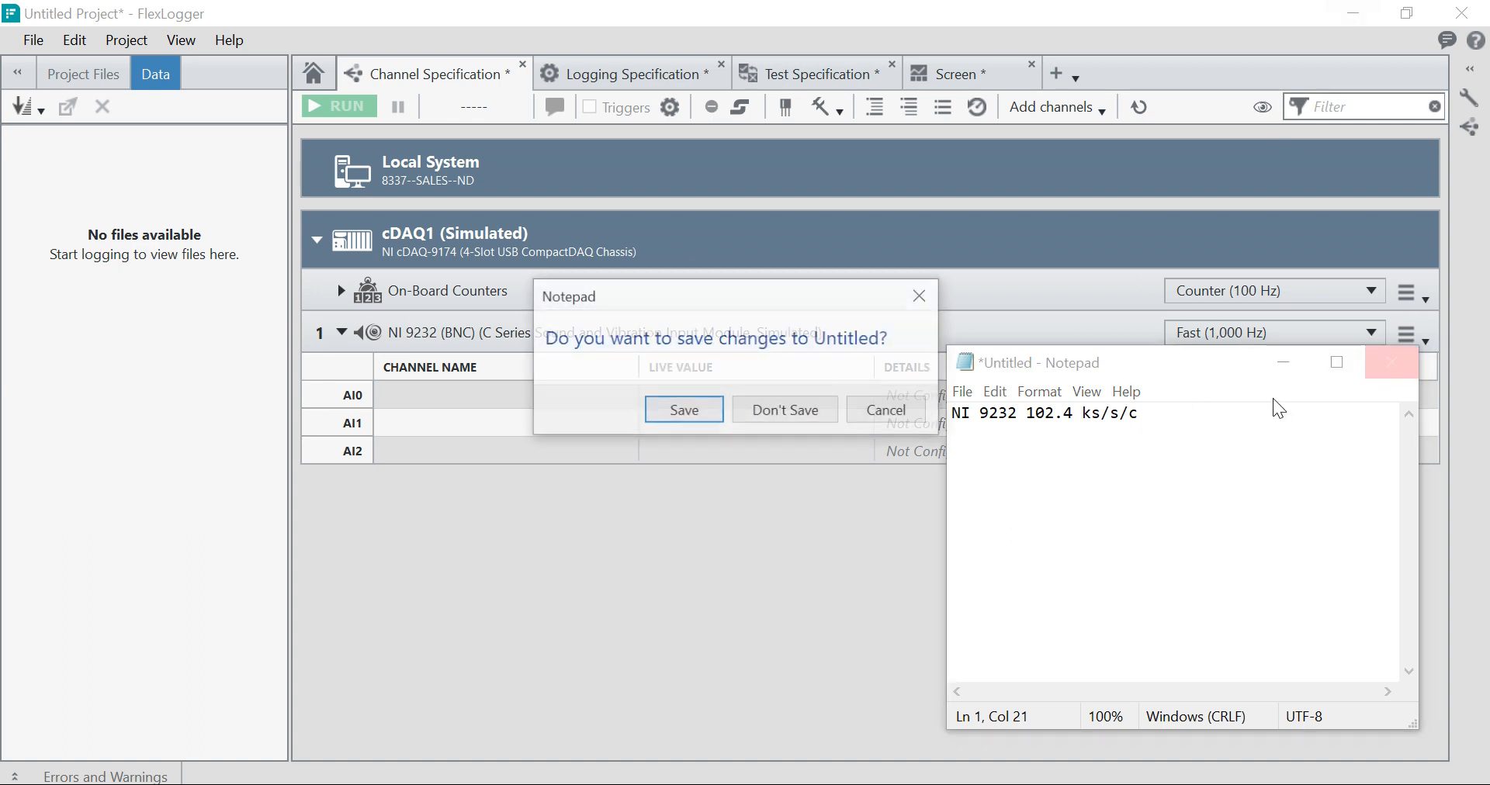
click(919, 297)
click(1385, 363)
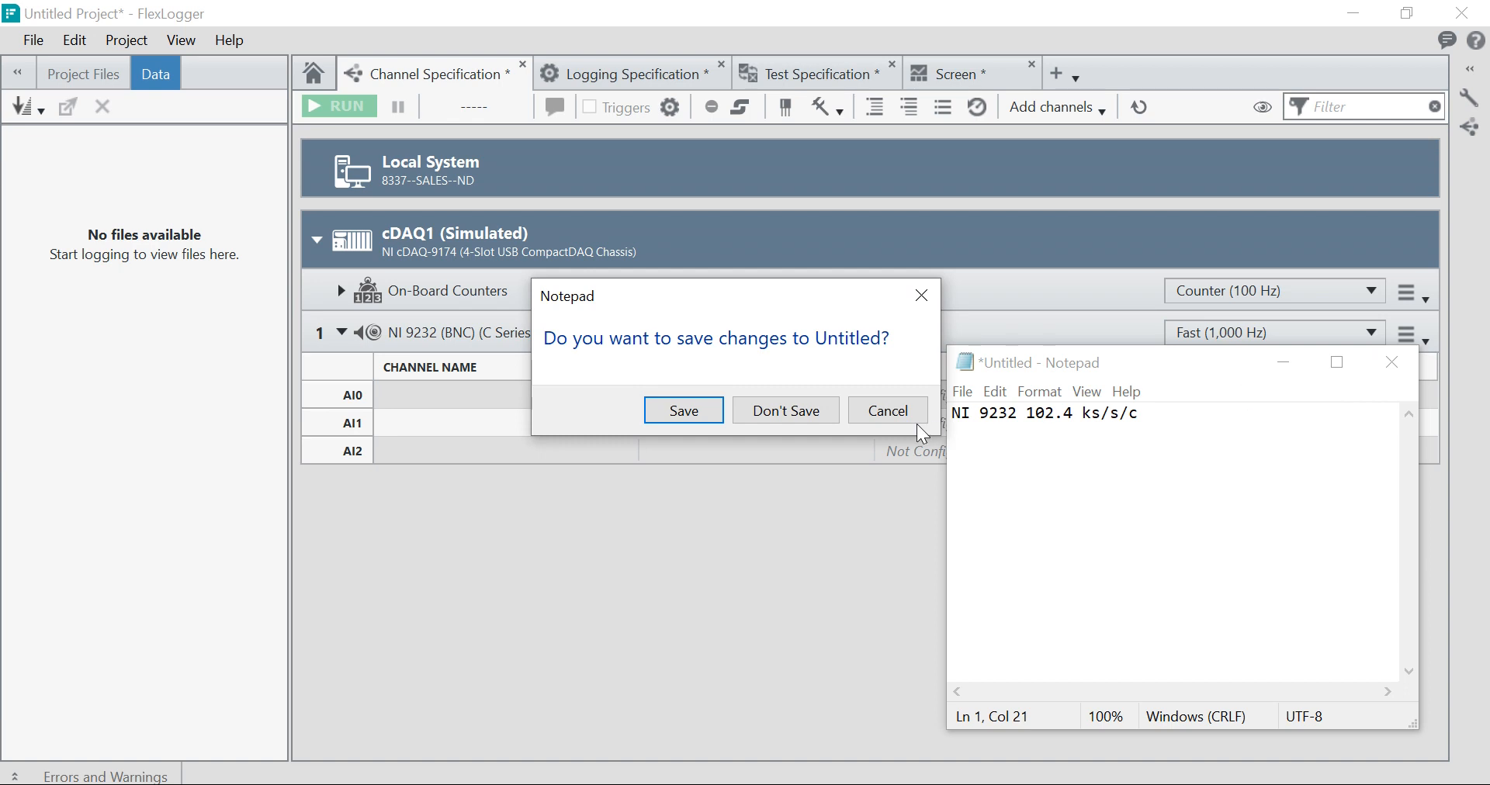
click(821, 410)
Step: Configure the fast data rate as 10000 Hz and assign the Fast rate to the NI 9232 (BNC) module
click(1323, 334)
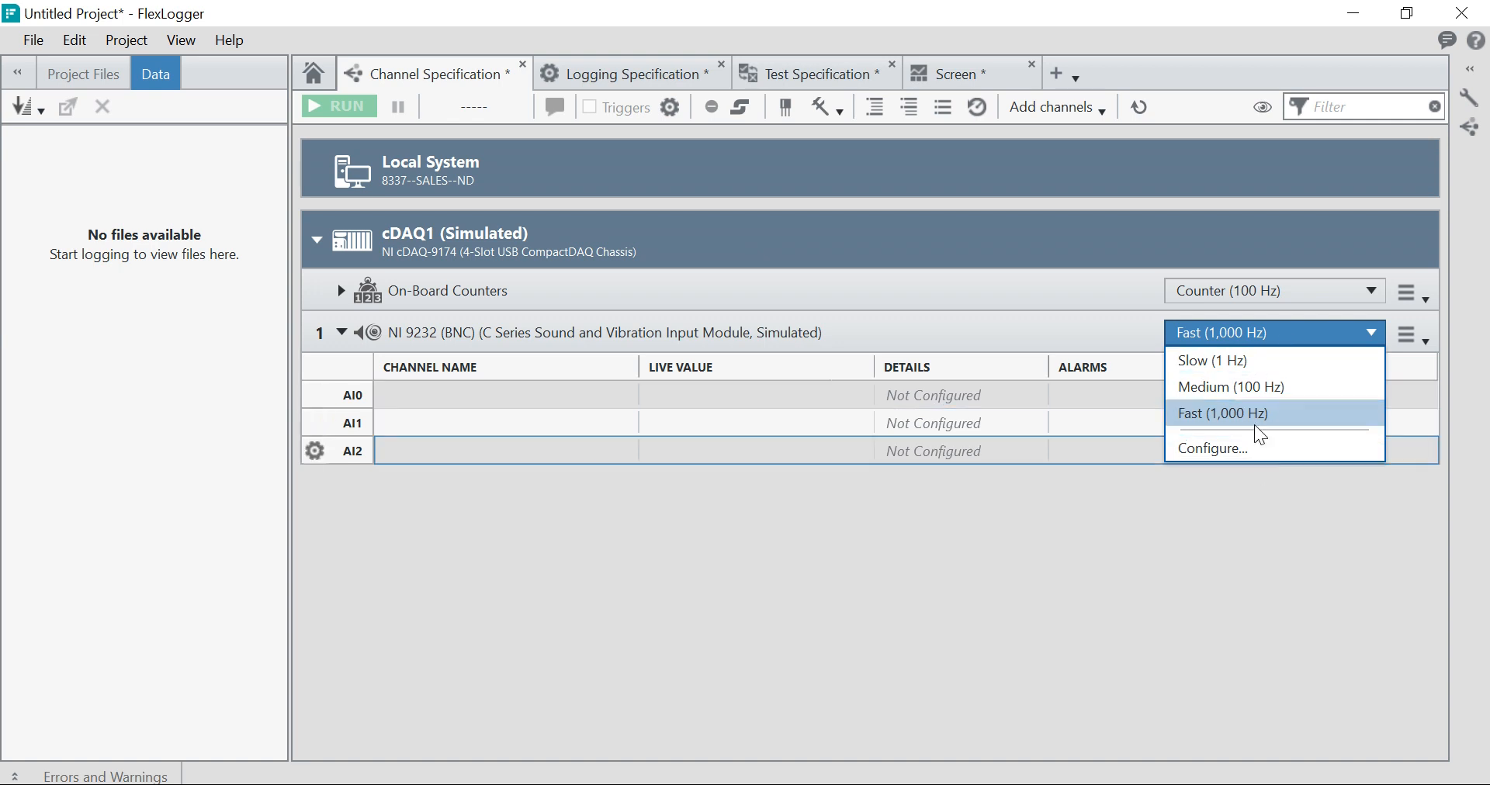
click(1256, 364)
click(1268, 334)
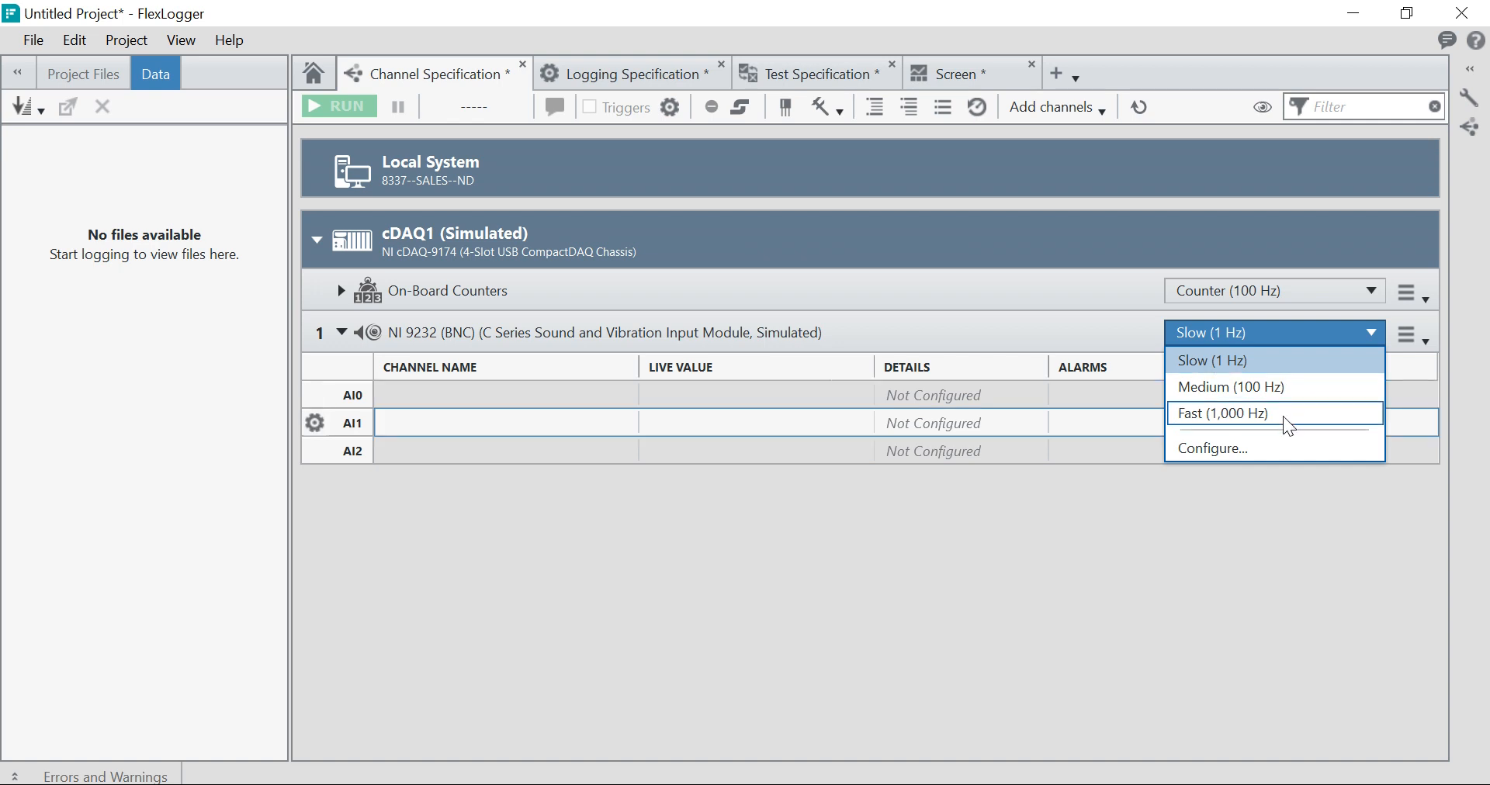
click(1269, 447)
click(801, 392)
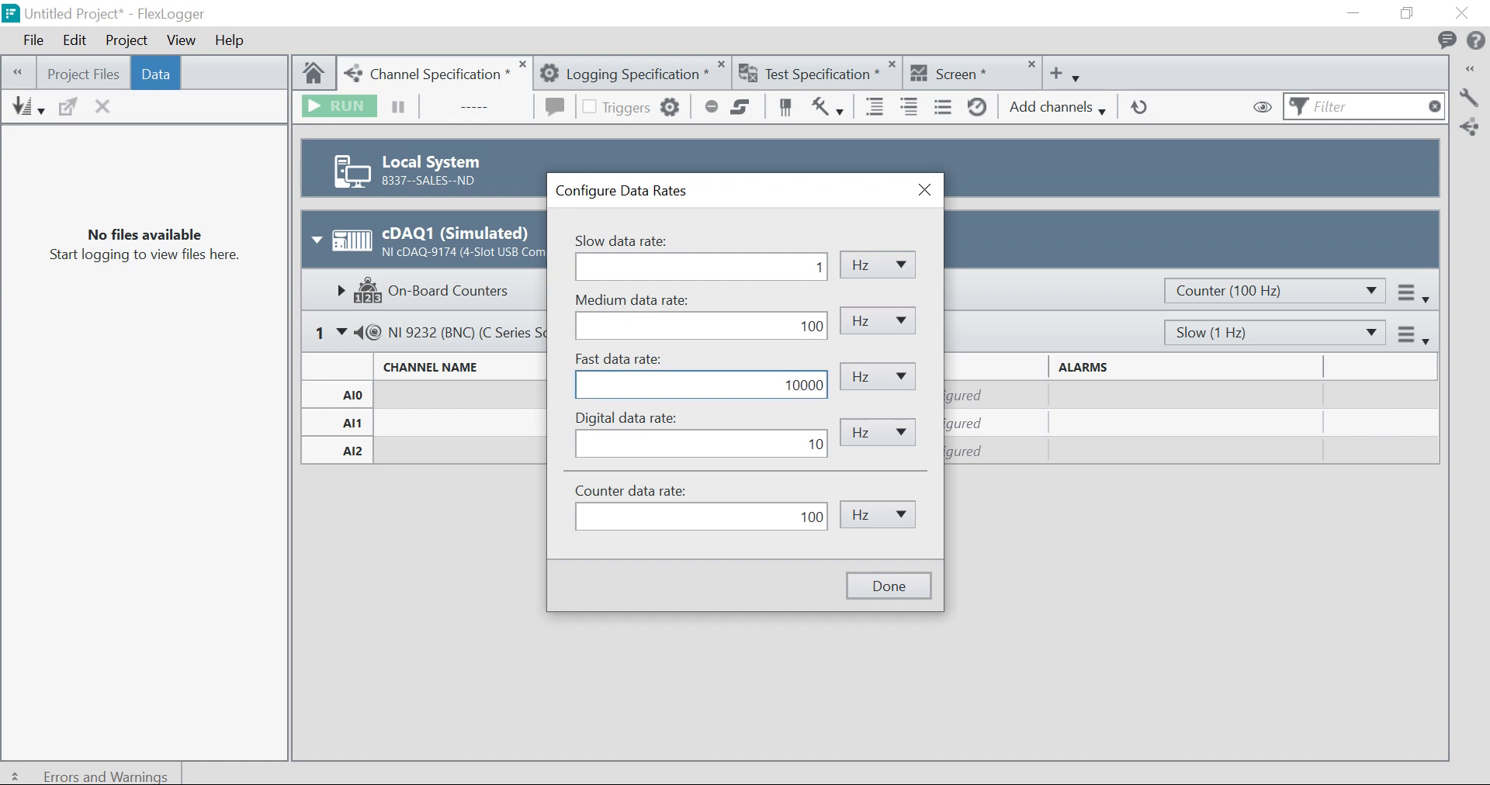
click(900, 590)
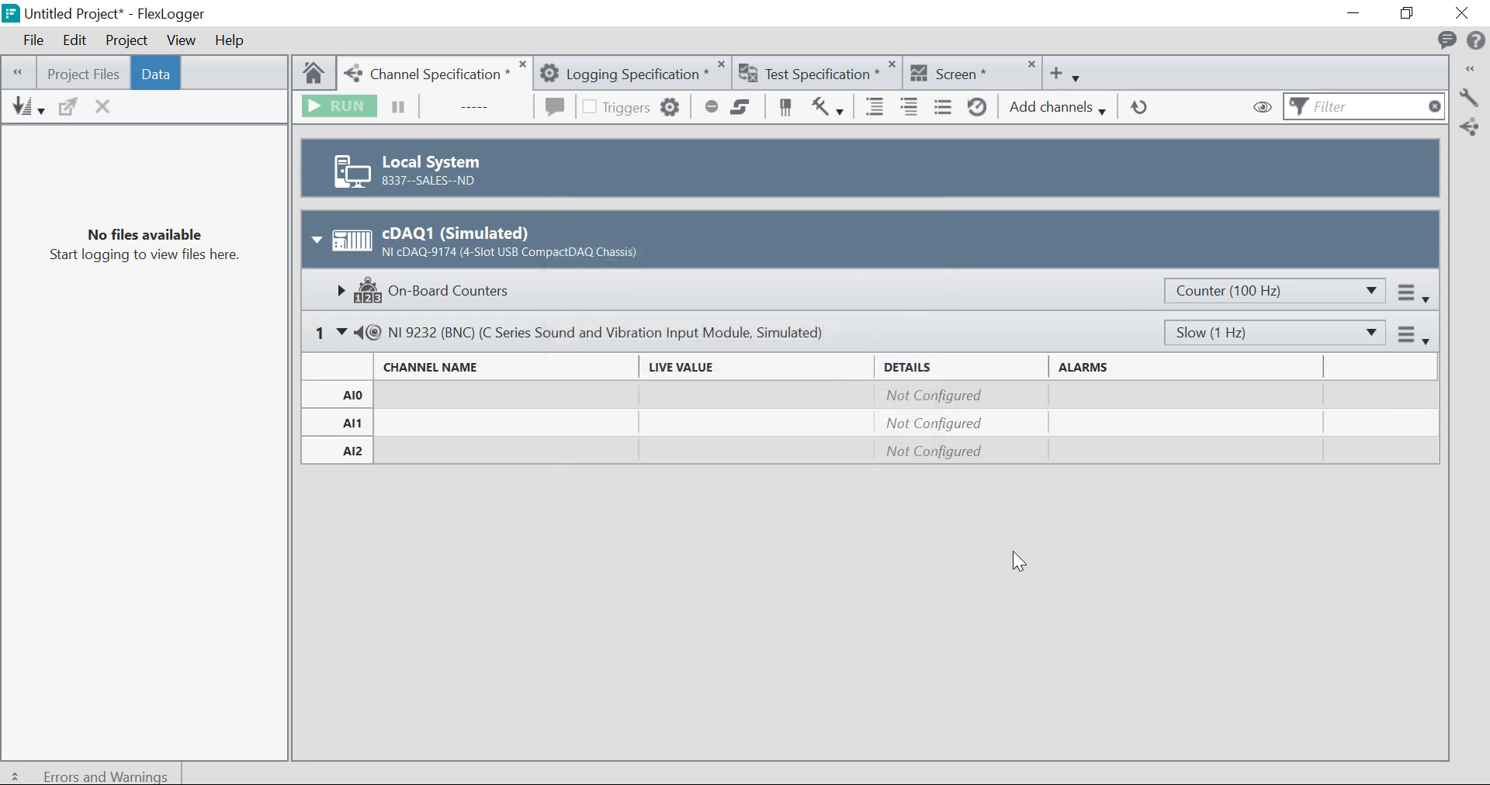
click(1248, 333)
click(1269, 431)
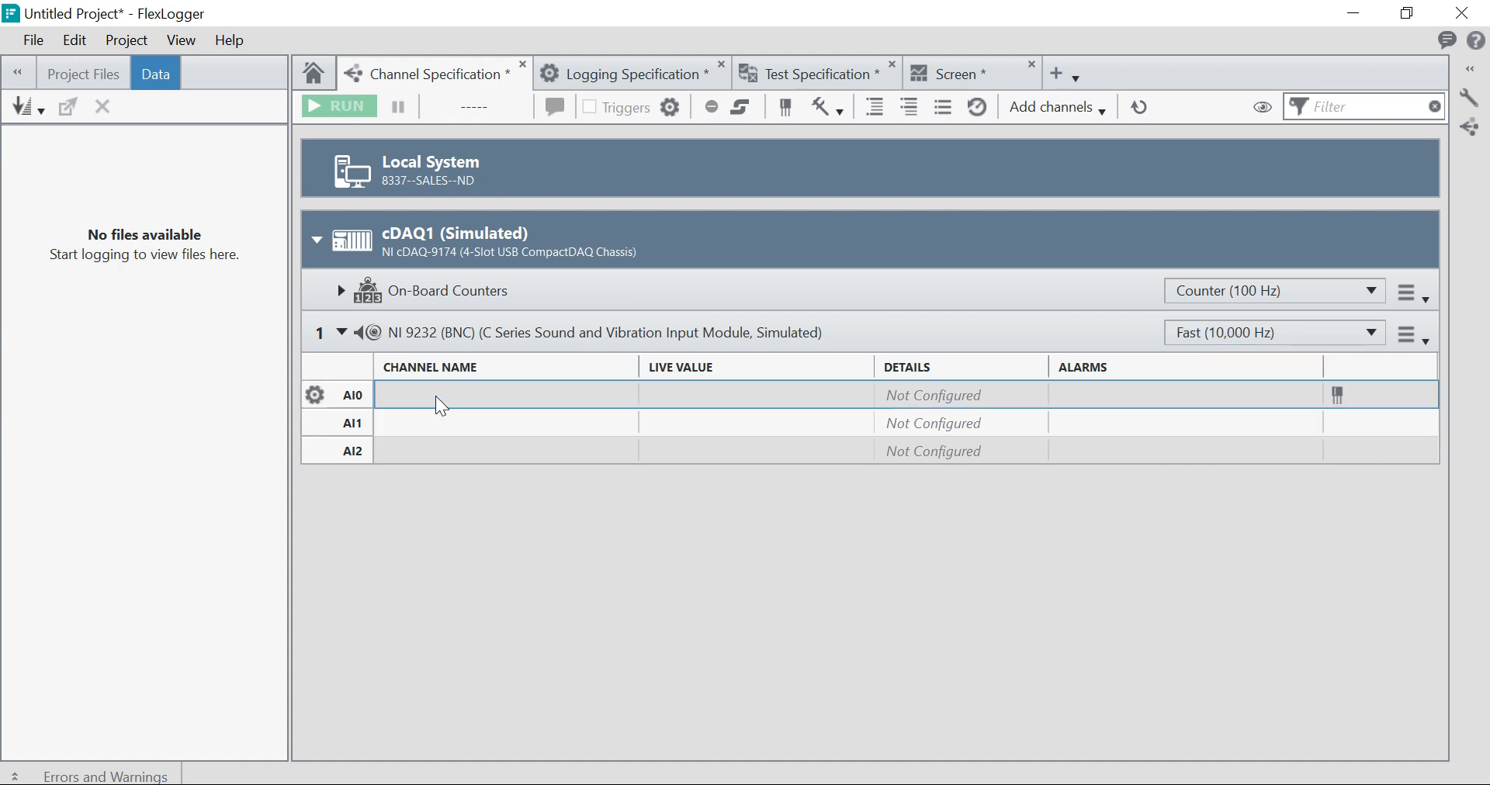
Step: Configure channel AI0 of the NI 9232 module with the Acceleration physical measurement and the IEPE sensor class
double_click(487, 397)
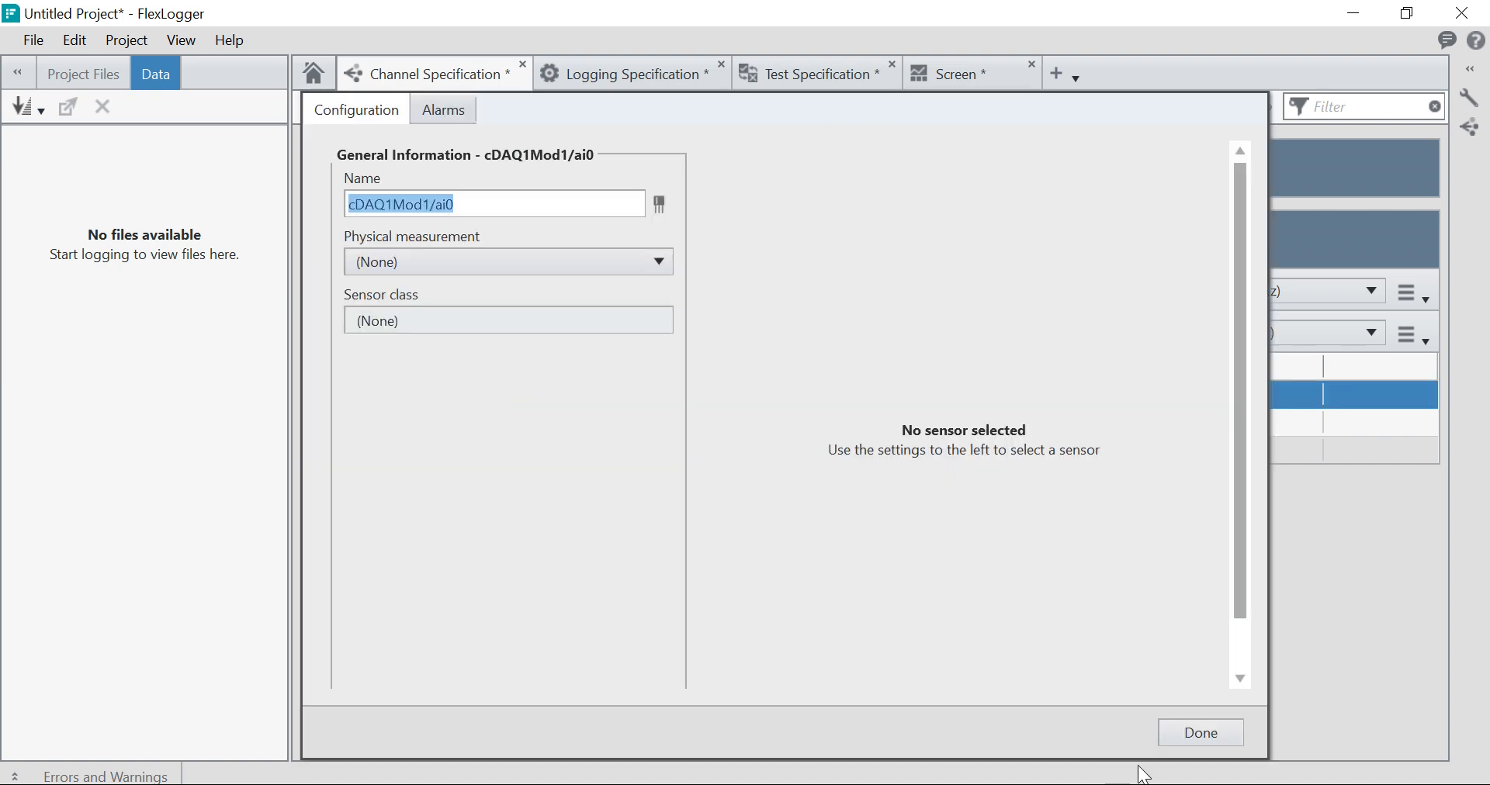
click(1180, 742)
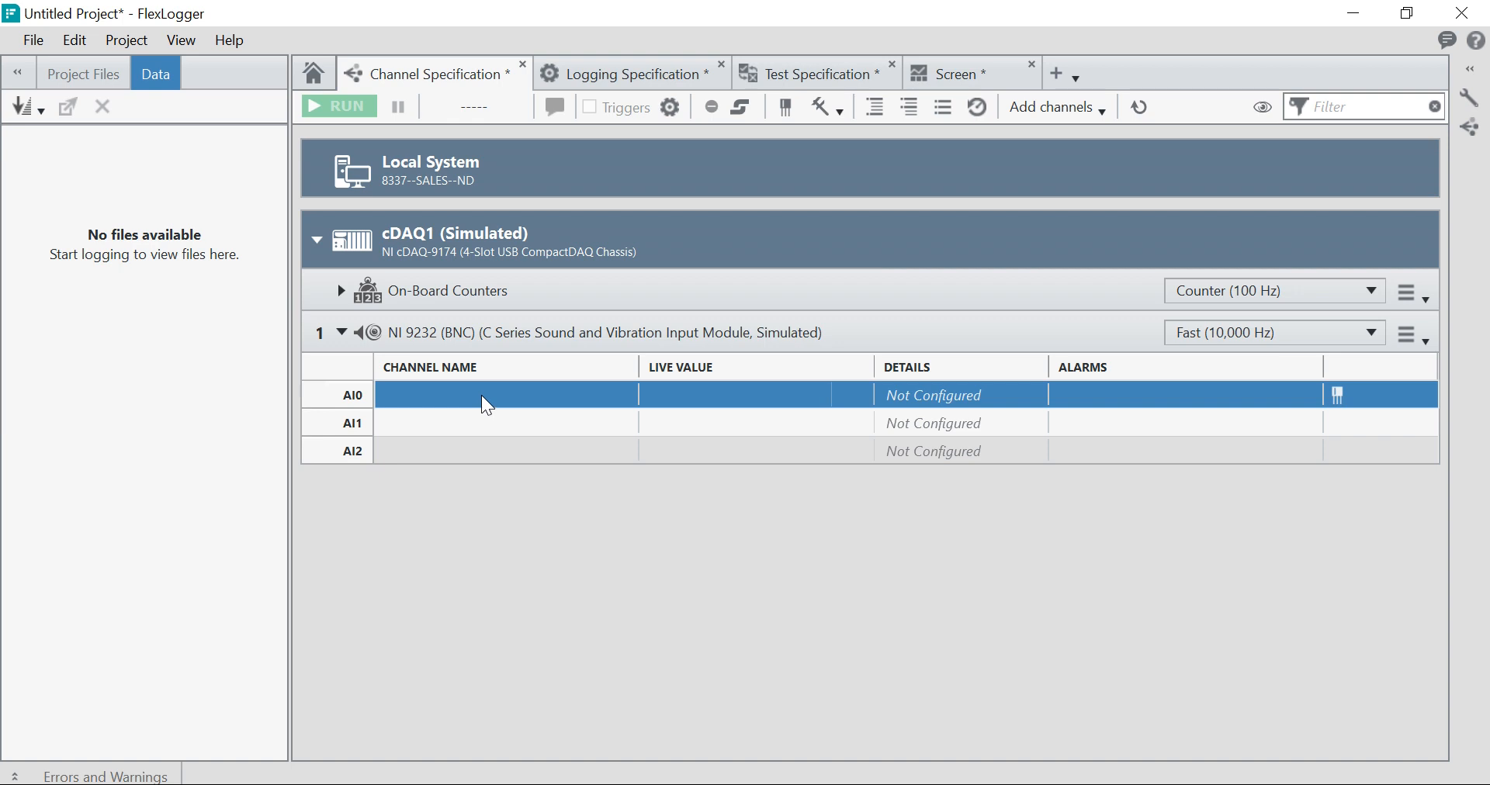
double_click(482, 397)
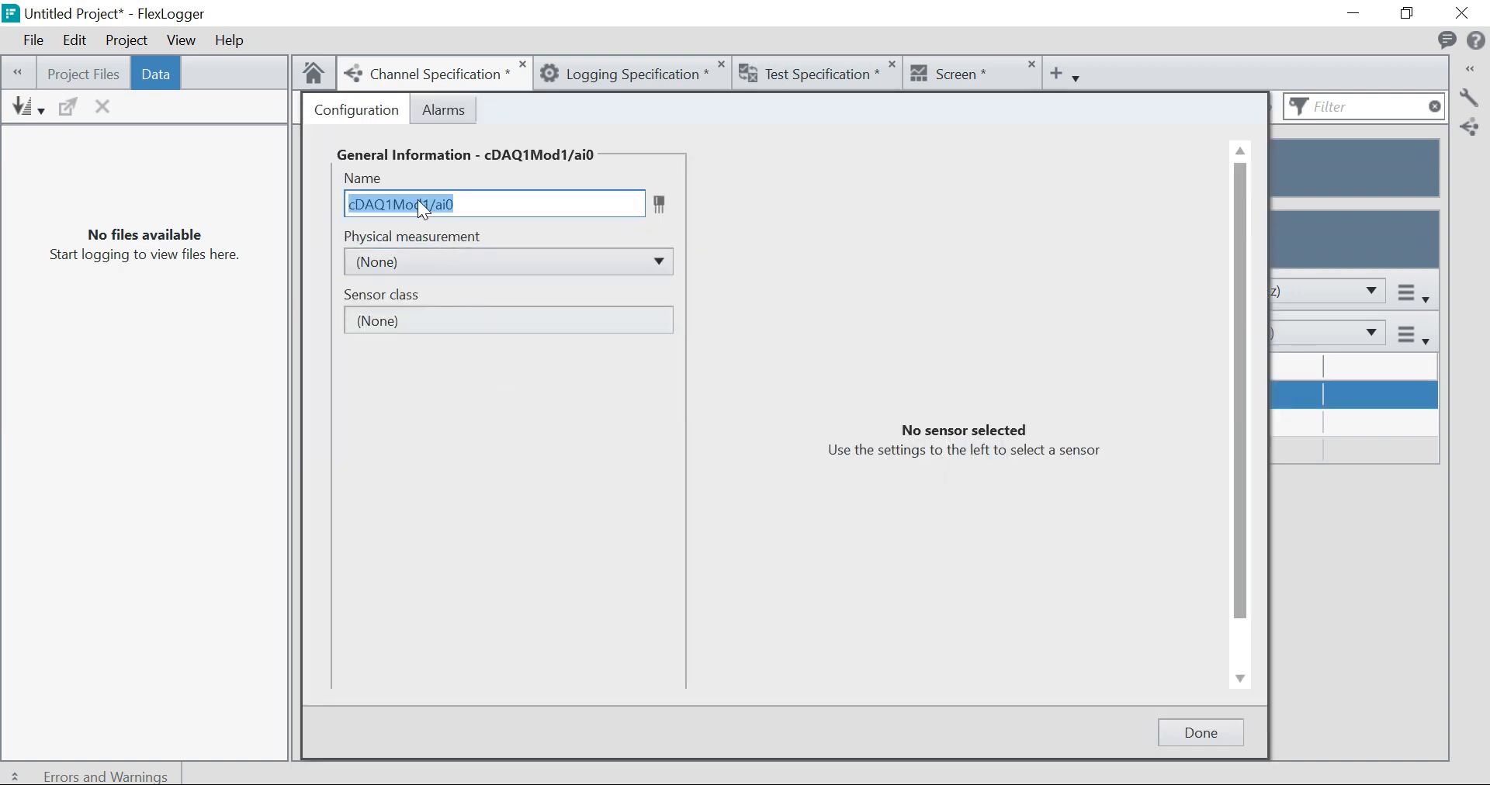
click(467, 372)
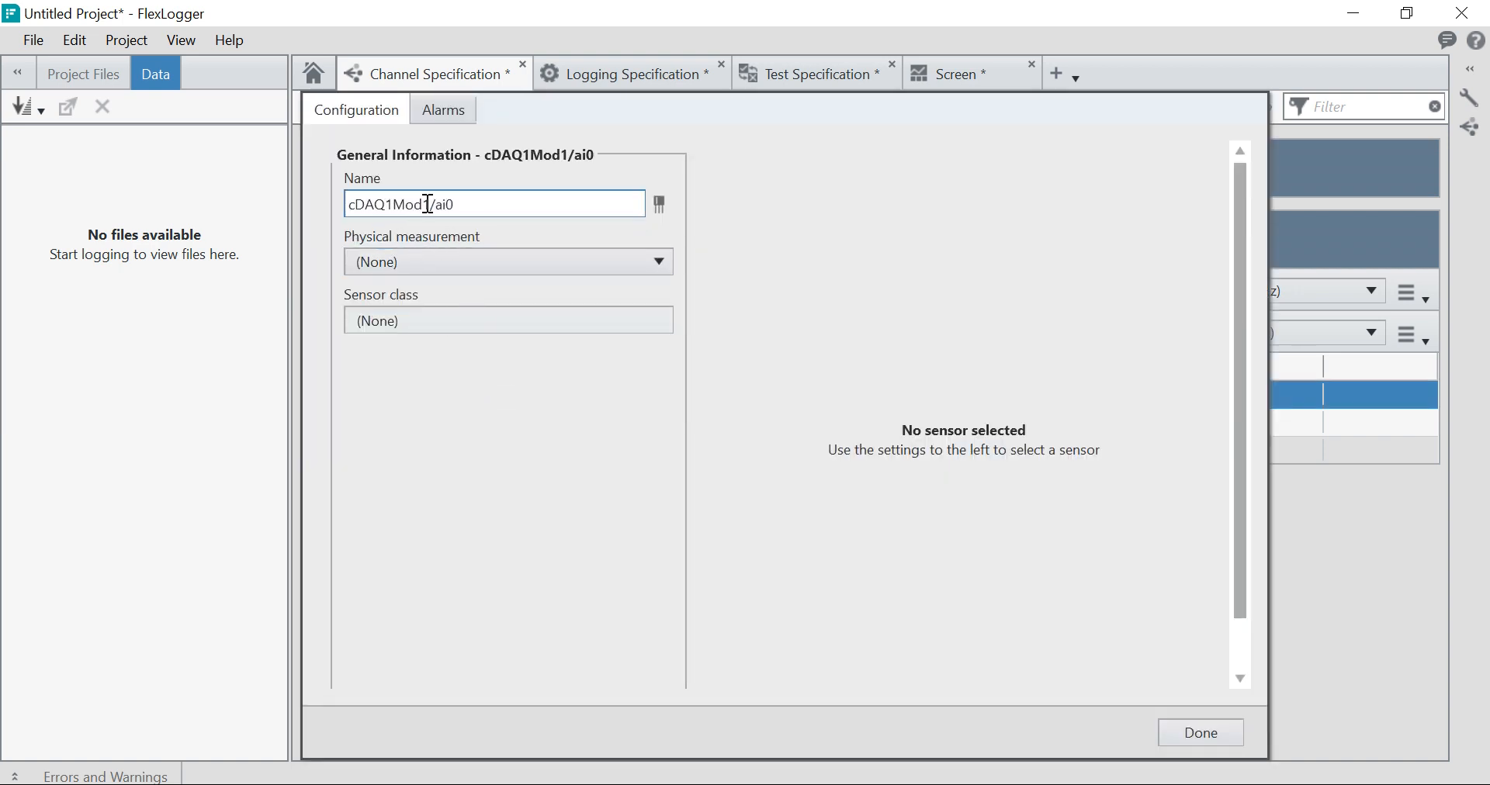
click(588, 269)
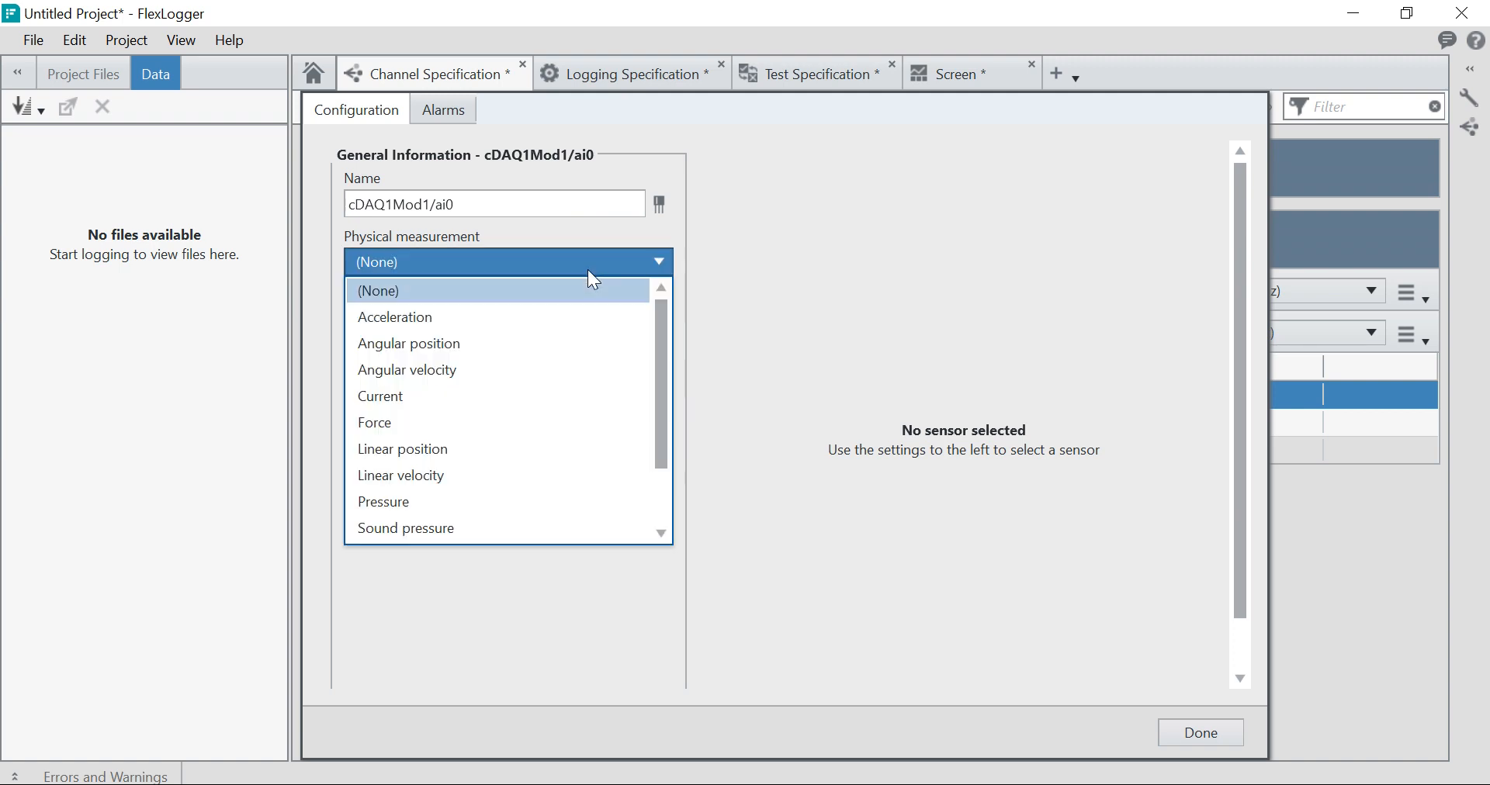
scroll(512, 489, down, 2)
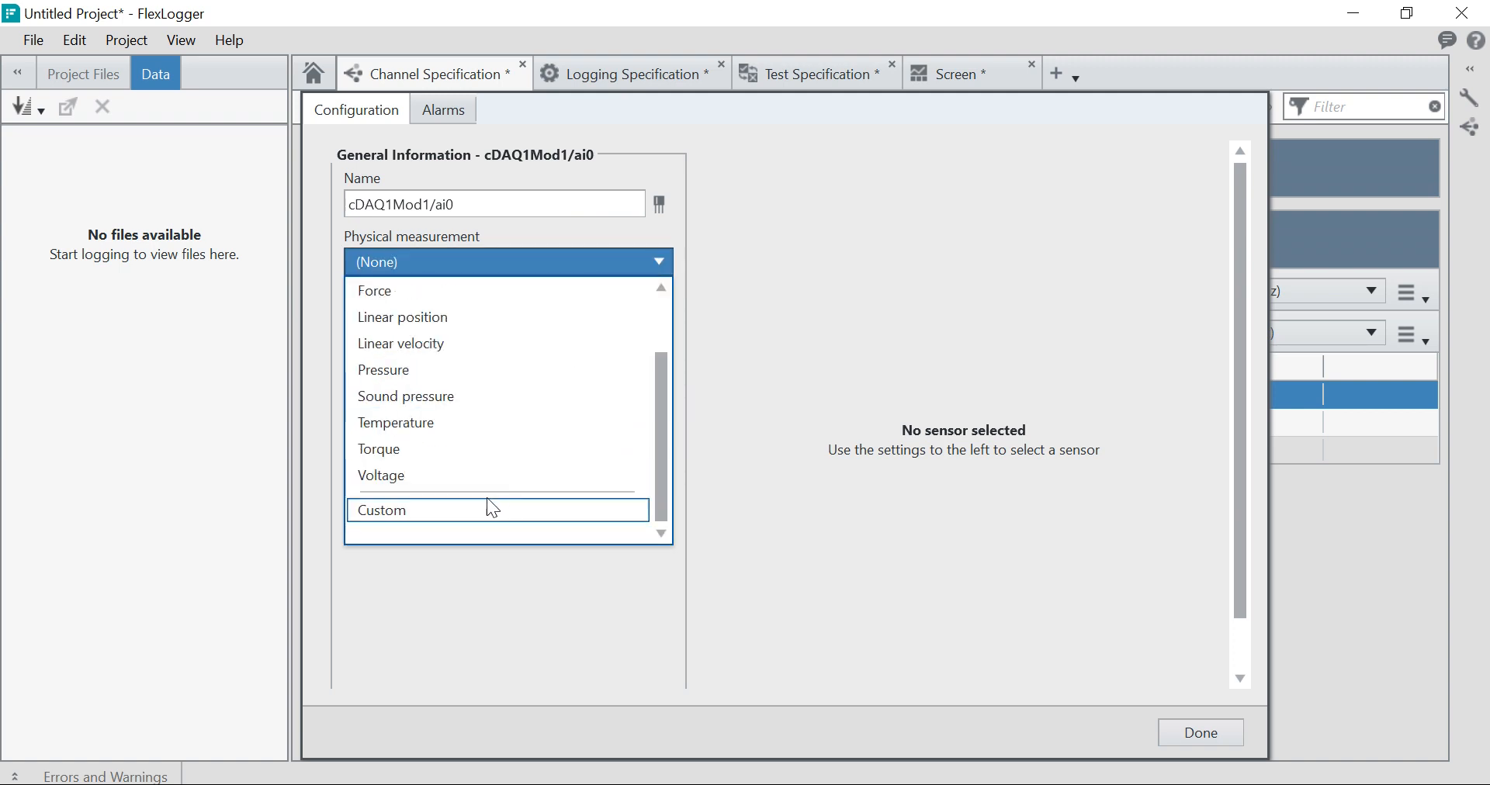
scroll(489, 500, up, 1)
scroll(482, 495, up, 1)
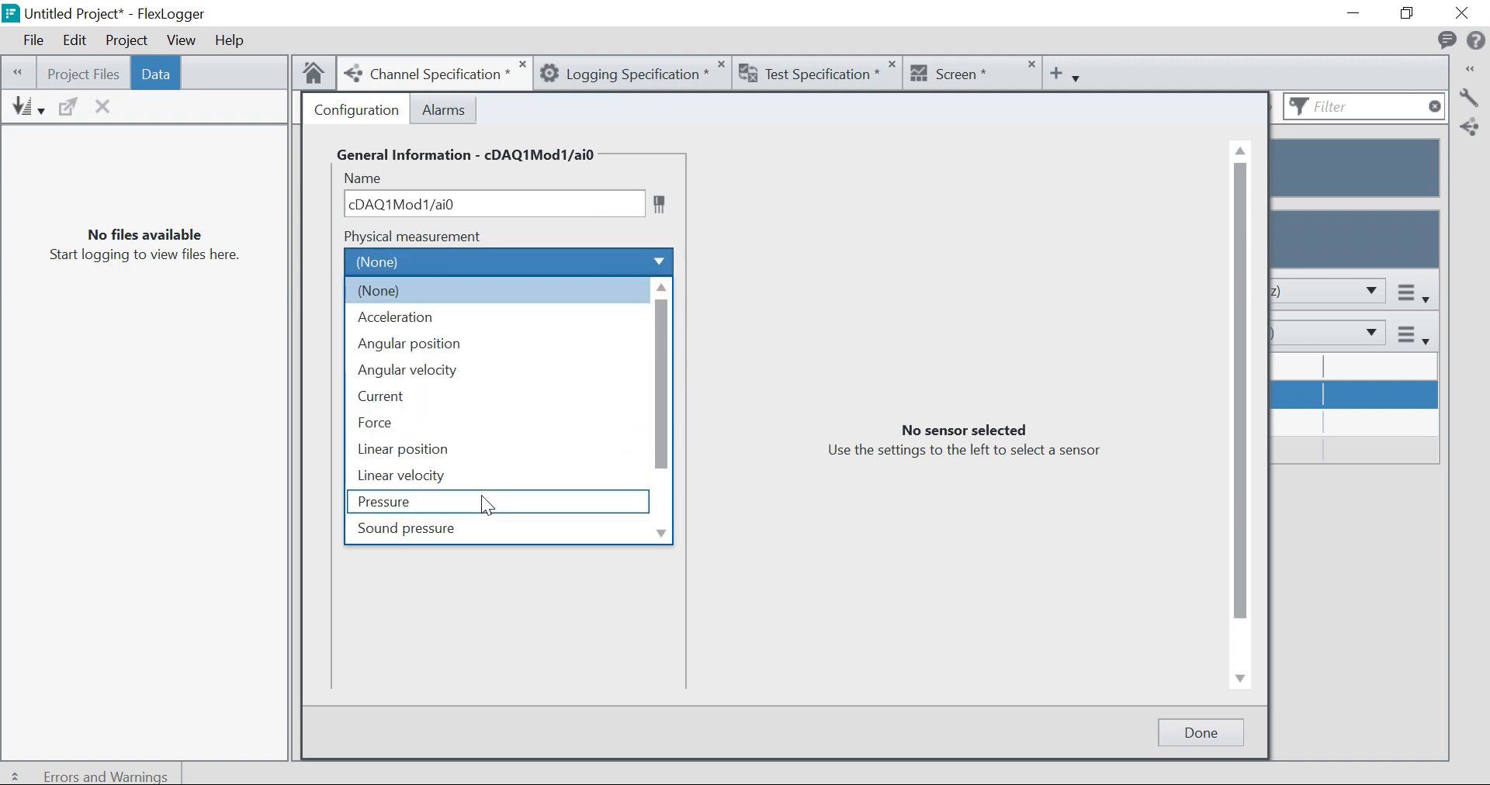
click(455, 317)
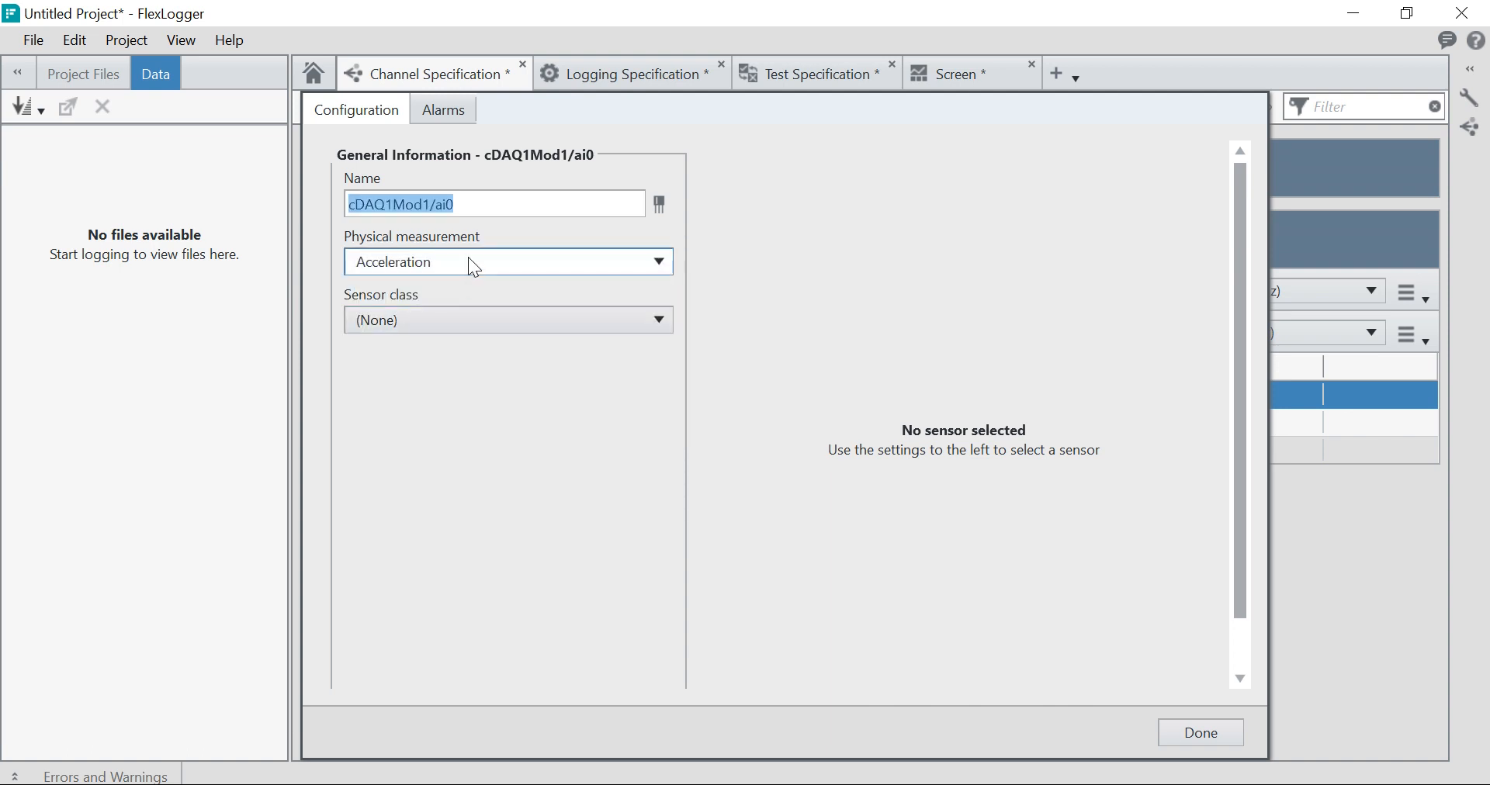
click(445, 321)
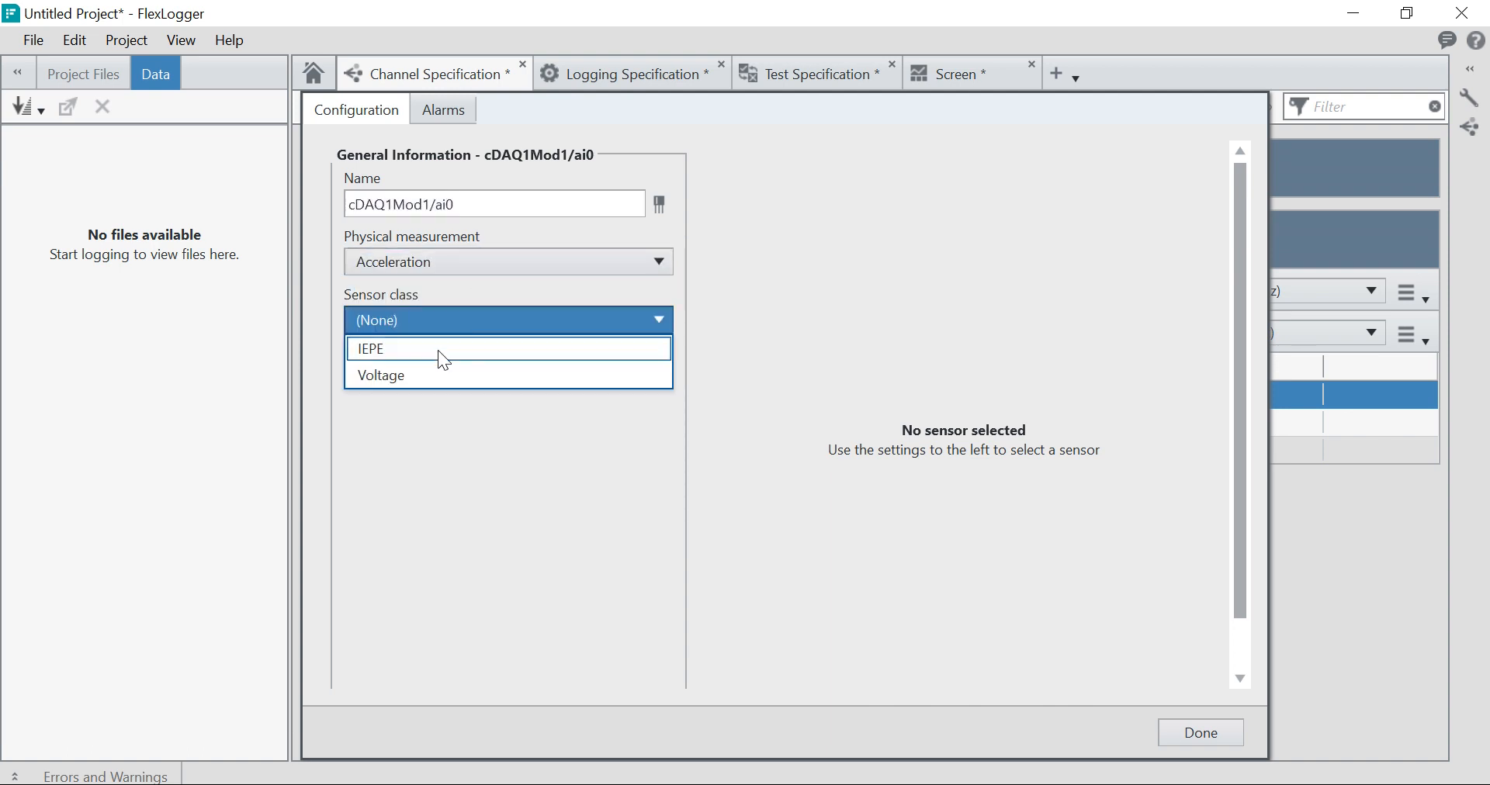
click(438, 350)
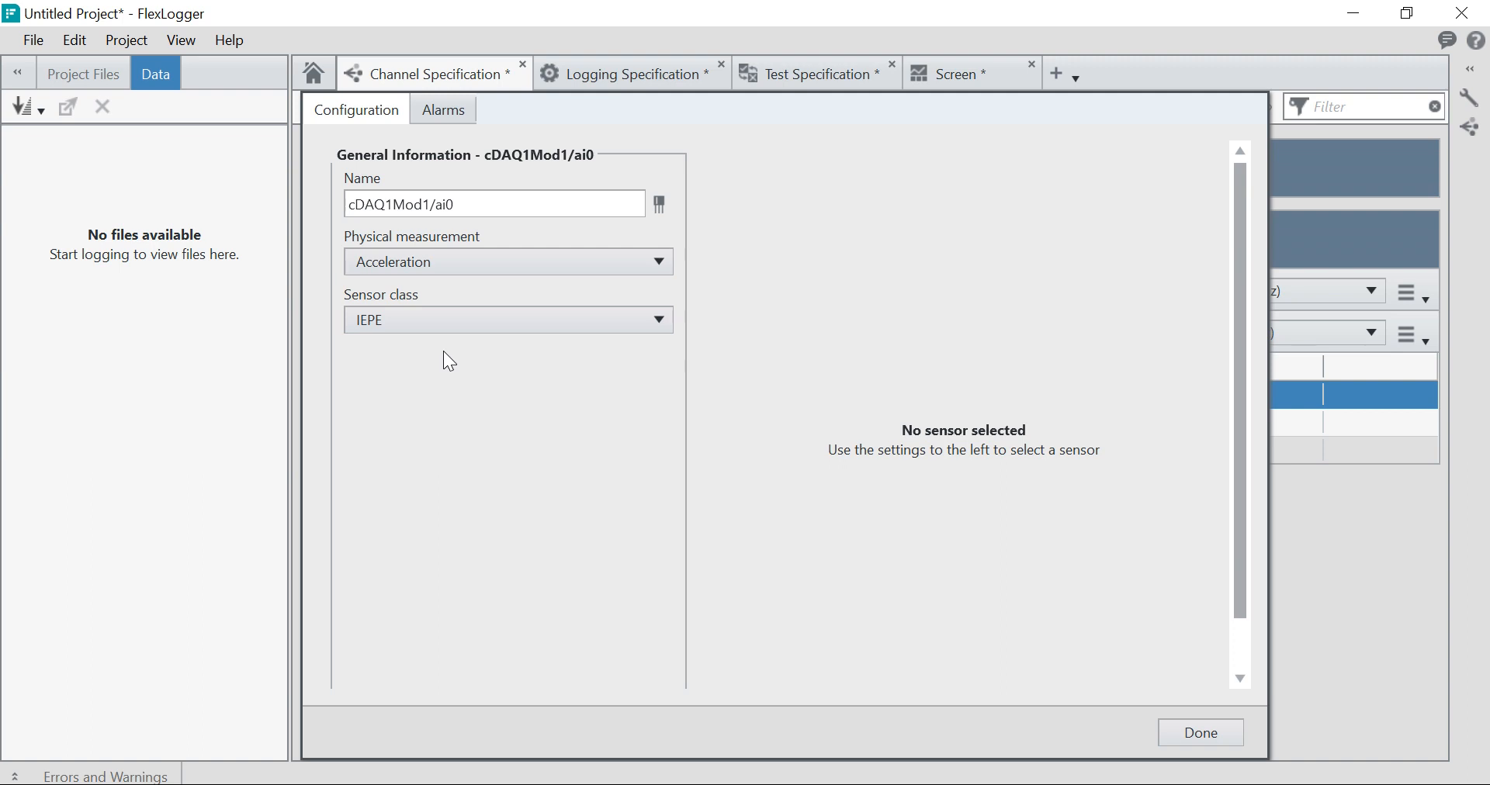
Step: Set the physical unit of channel AI0 to Meter/Second² (m/s²) and finish its configuration
click(445, 376)
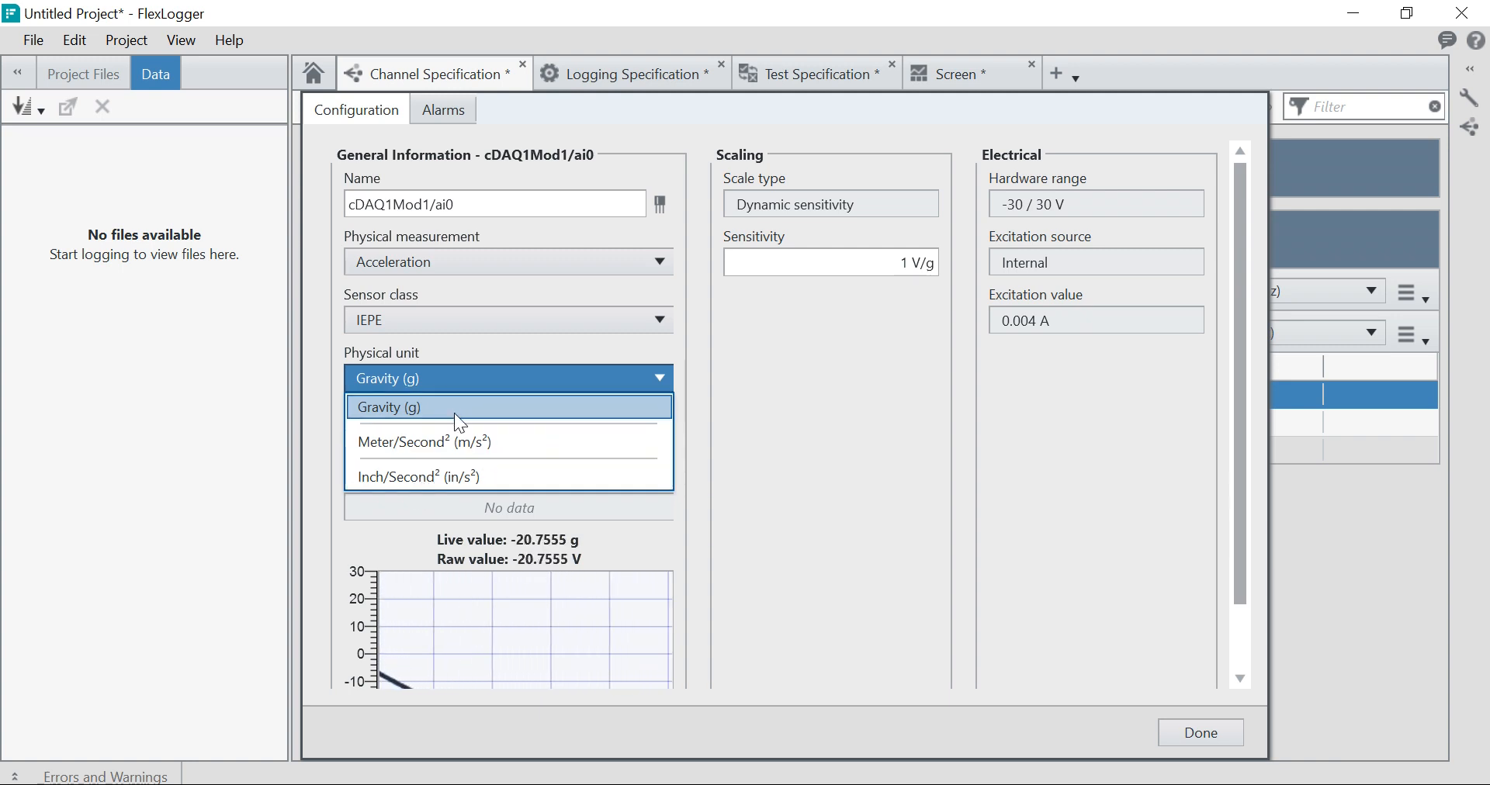
click(474, 441)
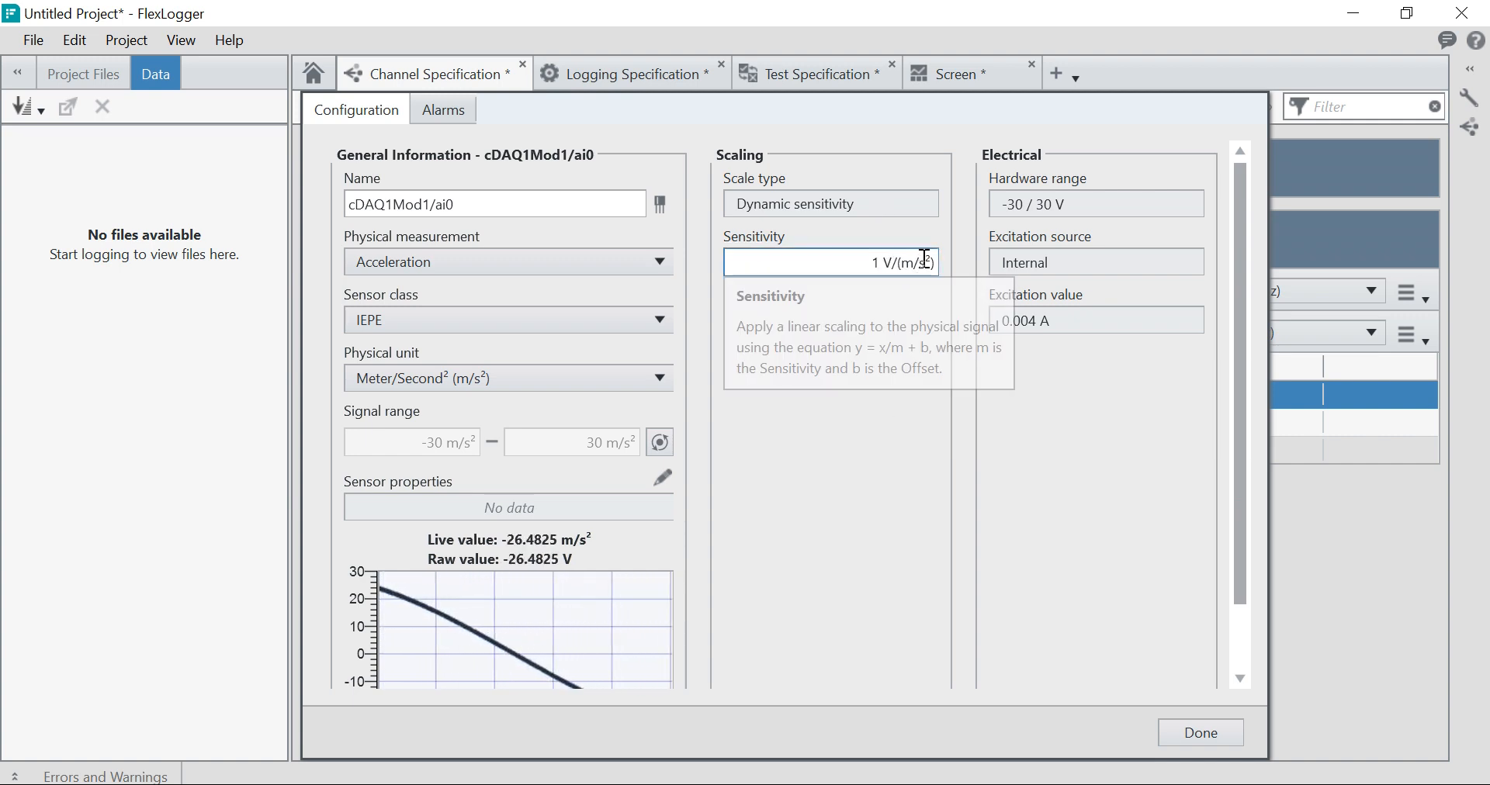
click(1055, 203)
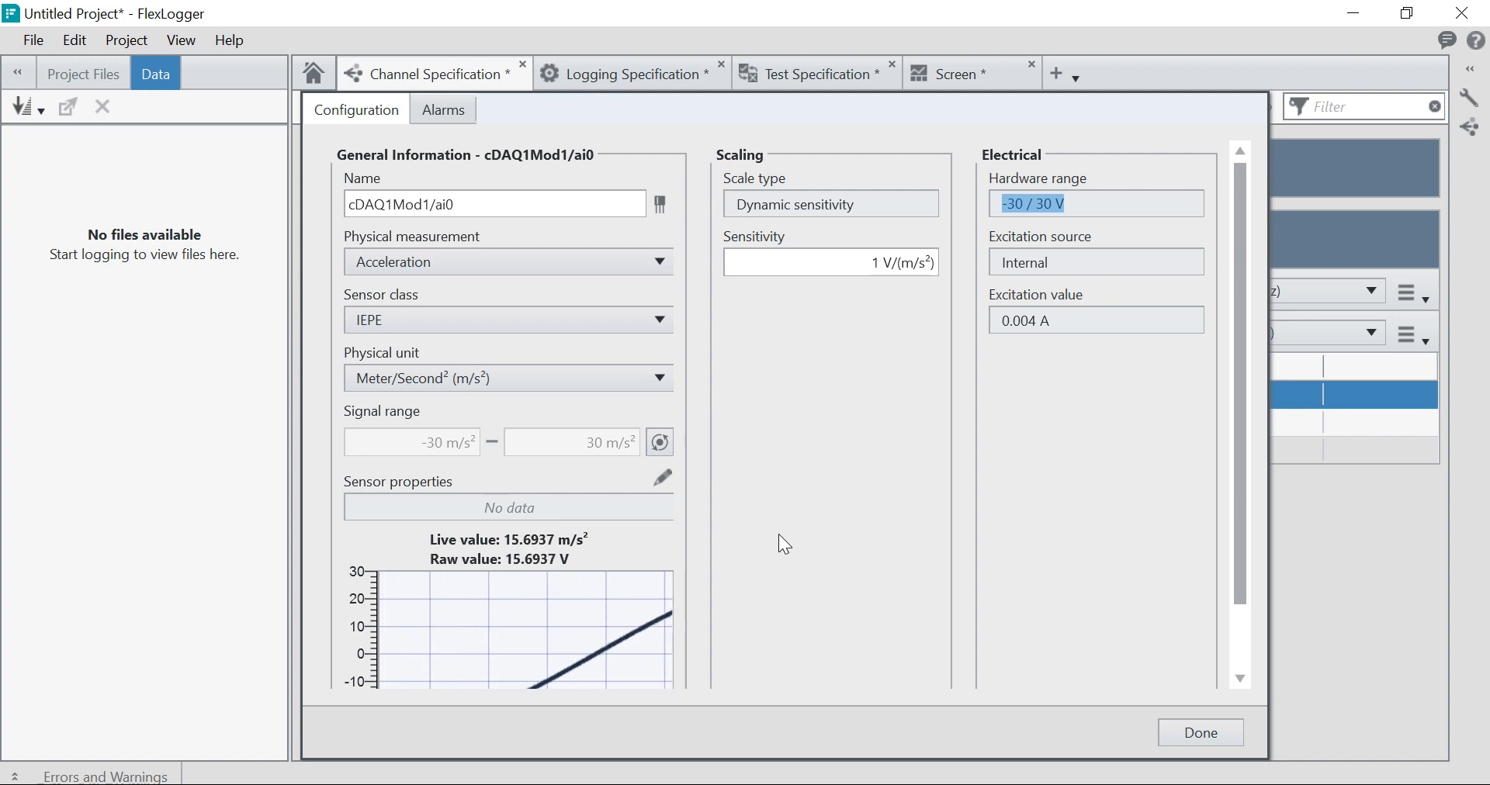
click(1212, 737)
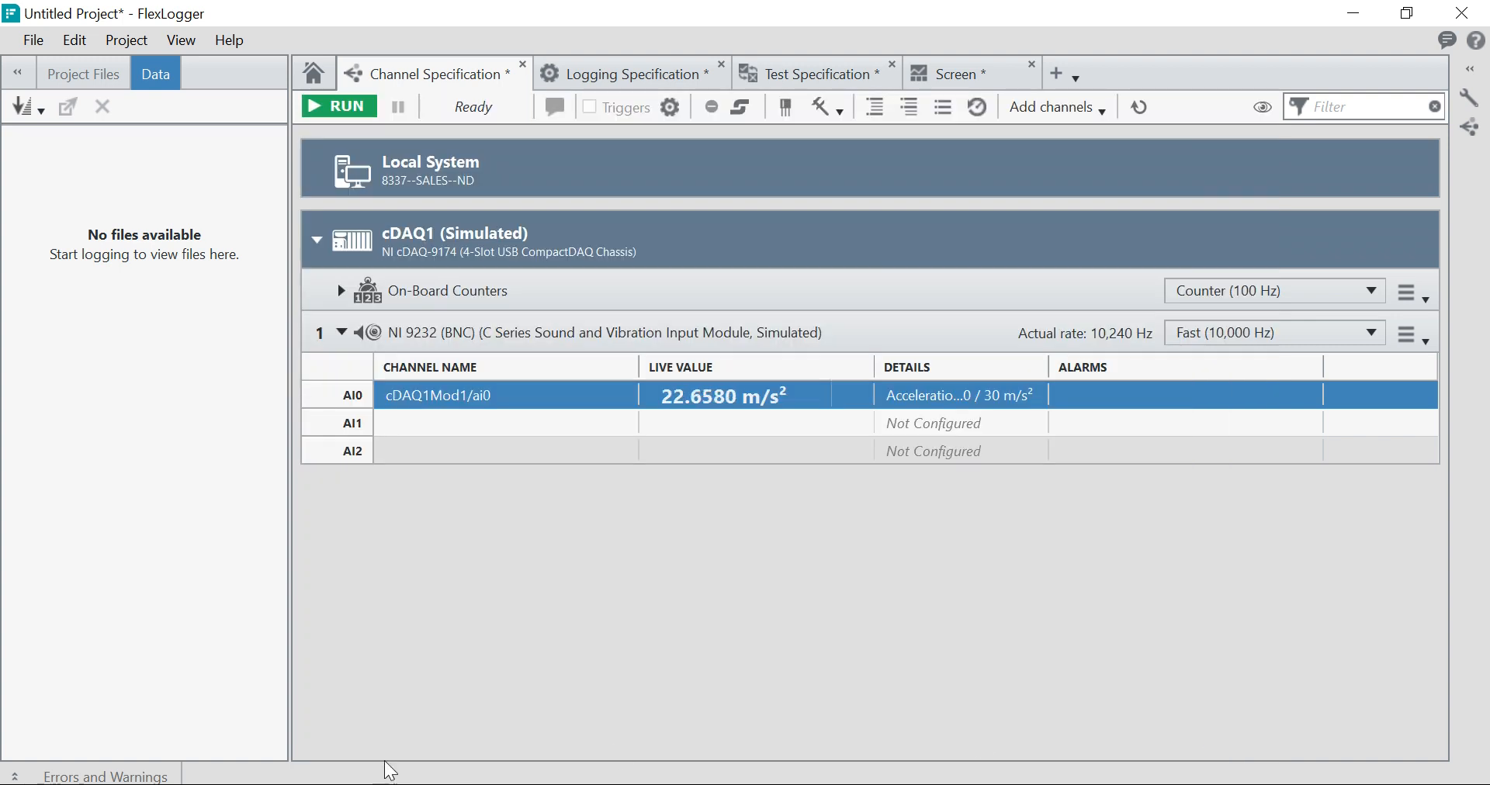
Step: Reopen the configuration of channel AI0, review its settings, and close it without changes
click(500, 395)
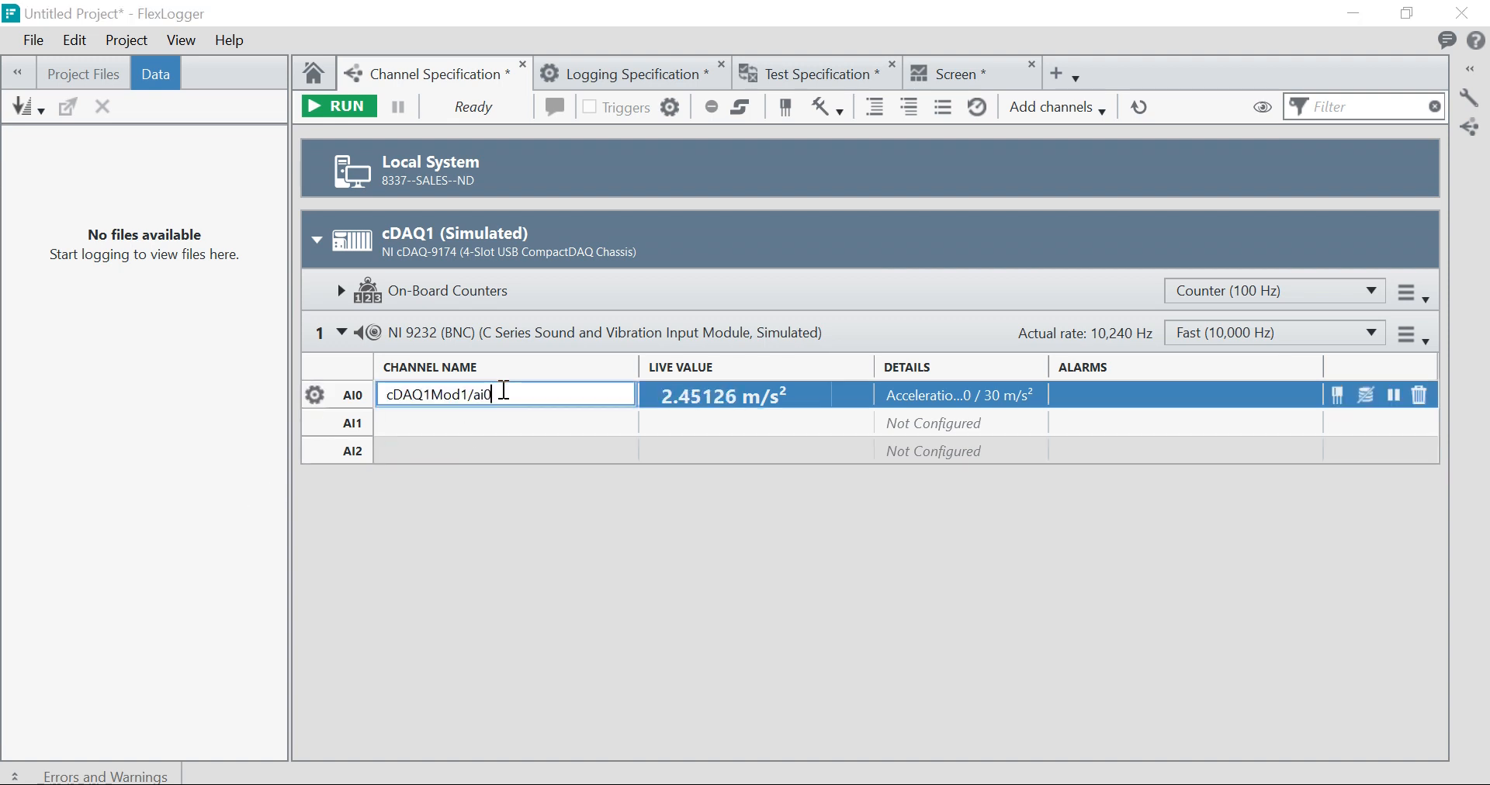
click(639, 398)
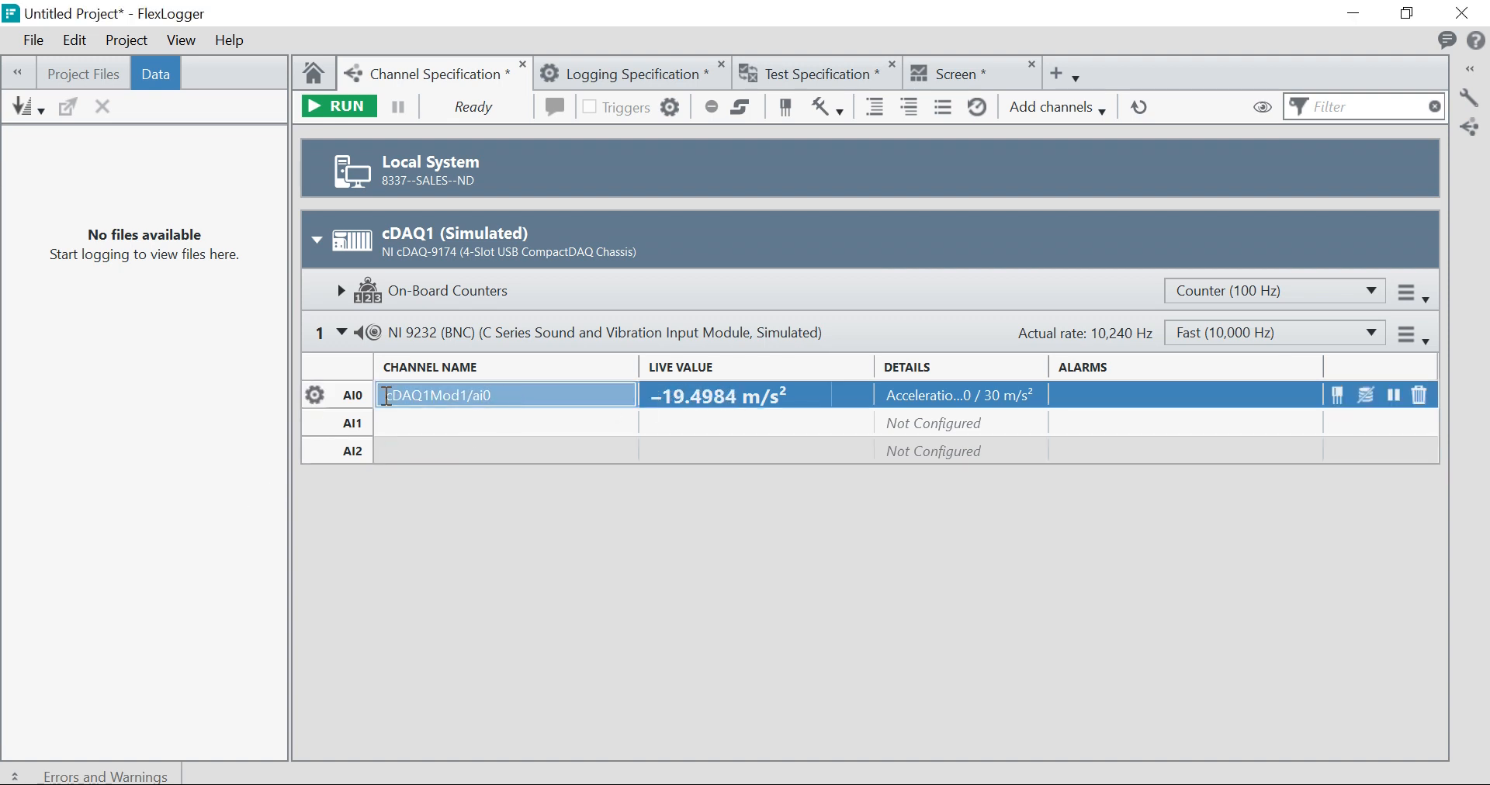
click(356, 398)
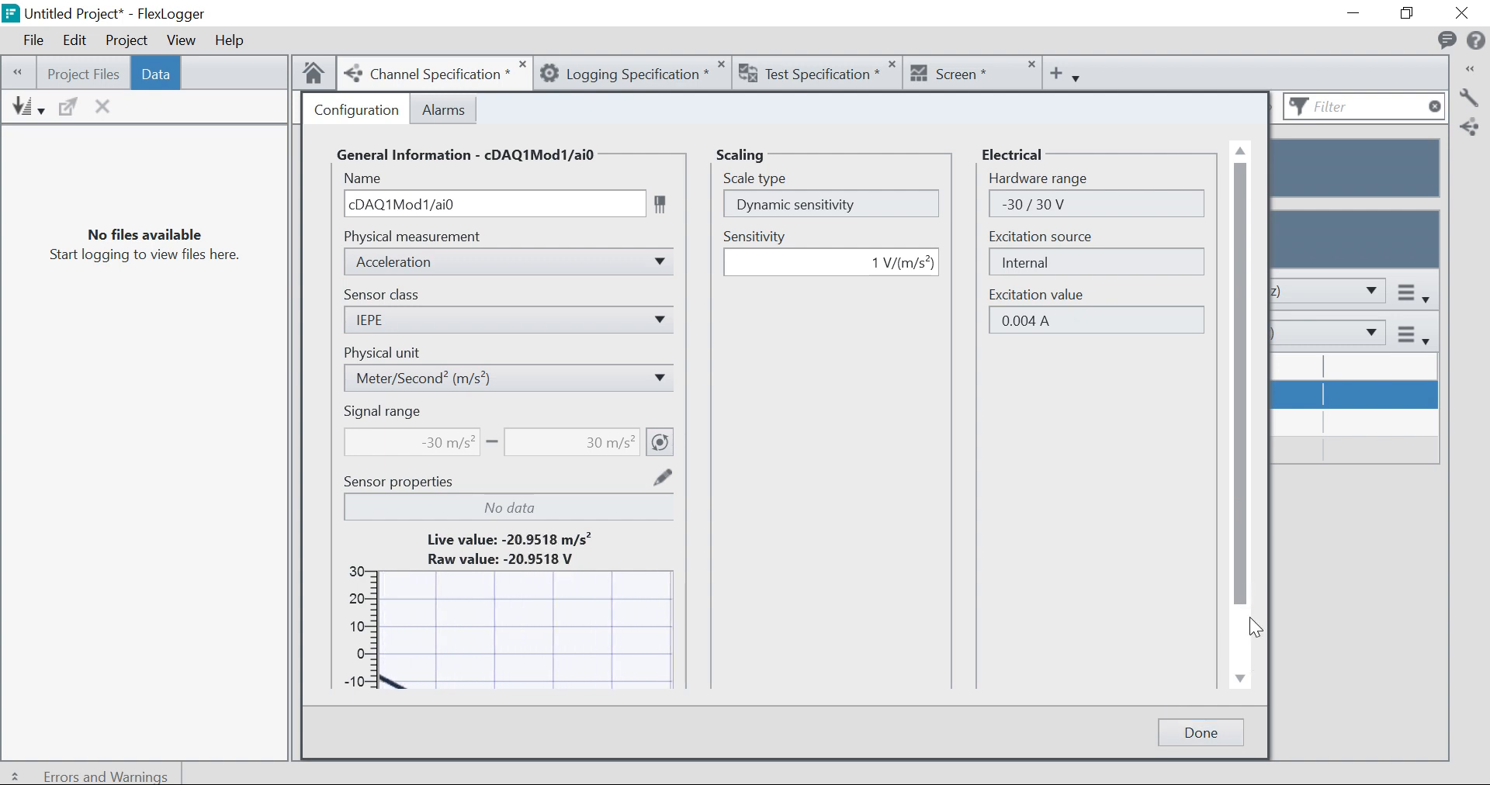
scroll(1246, 637, down, 2)
click(1215, 735)
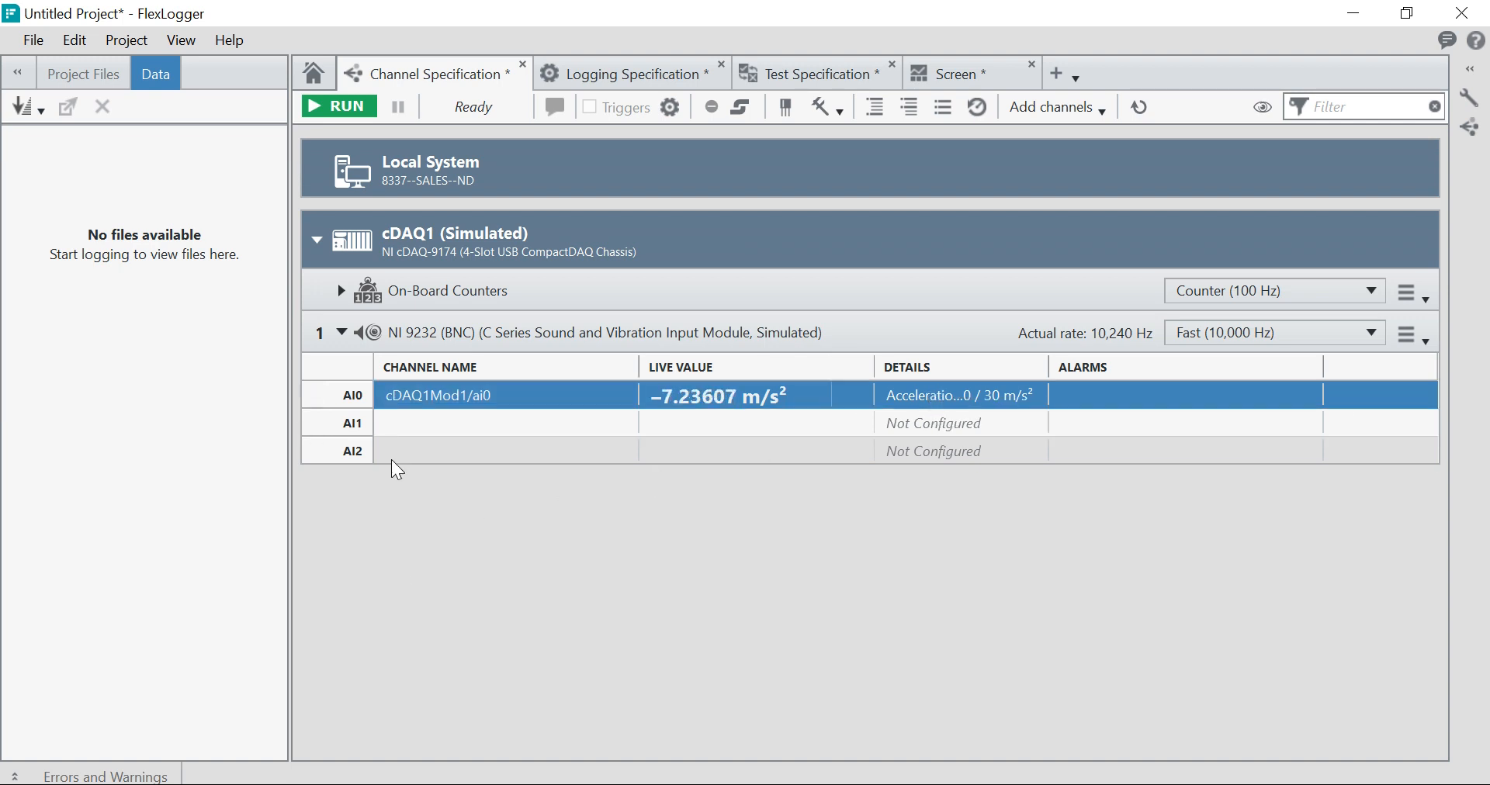
Step: Configure channel AI1 with the Acceleration physical measurement and the IEPE sensor class
double_click(400, 426)
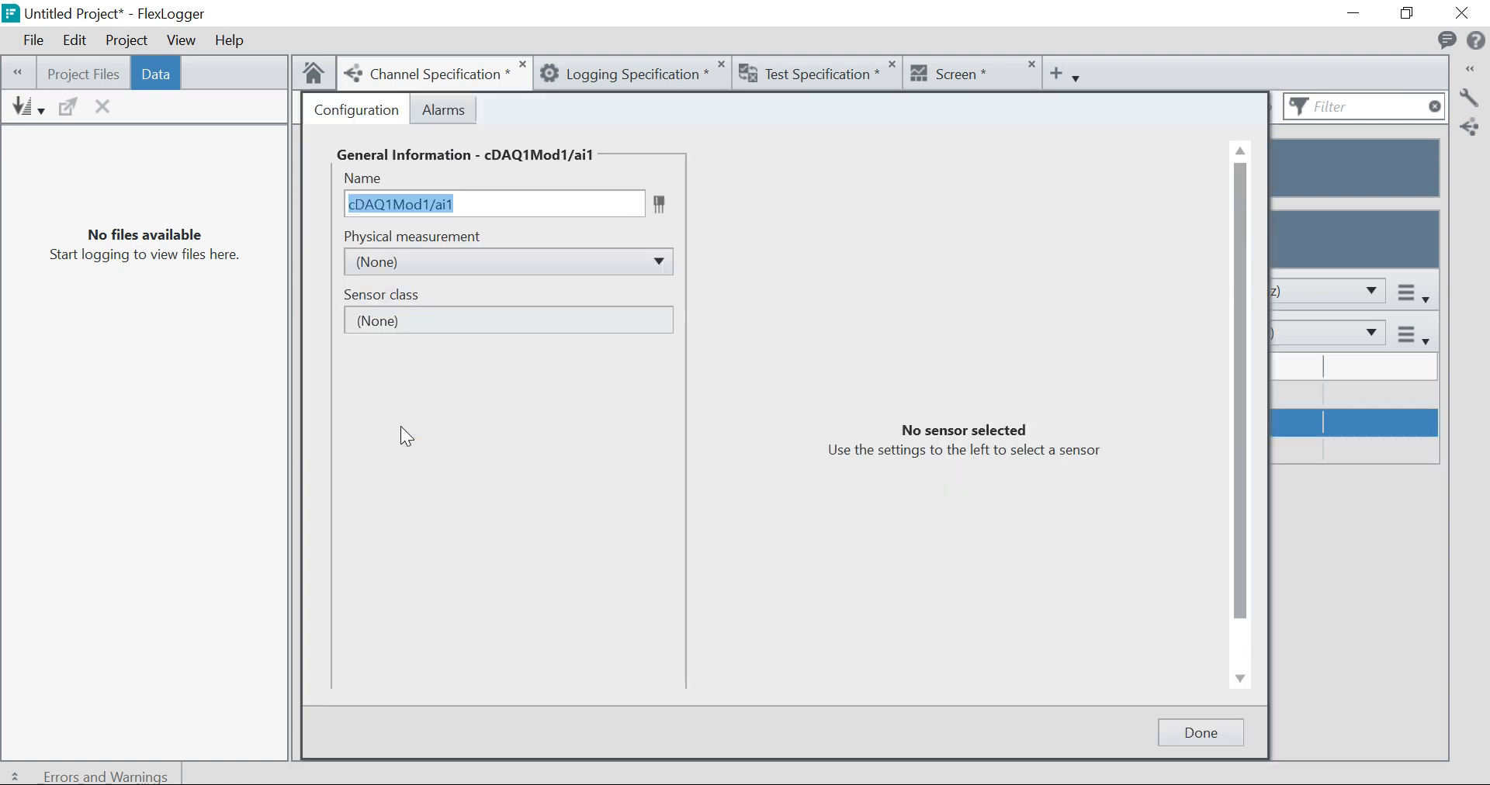
click(475, 265)
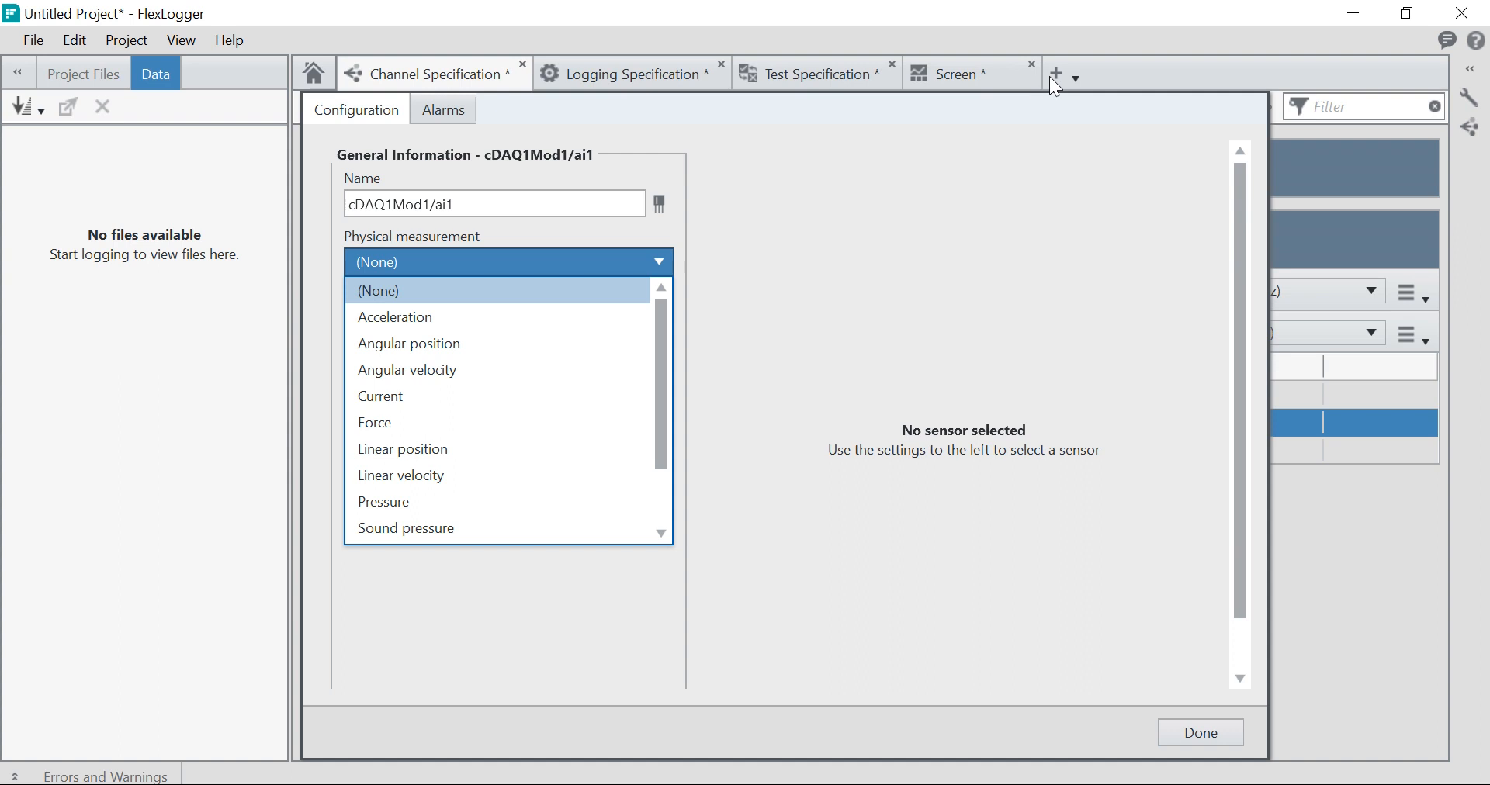
click(1200, 744)
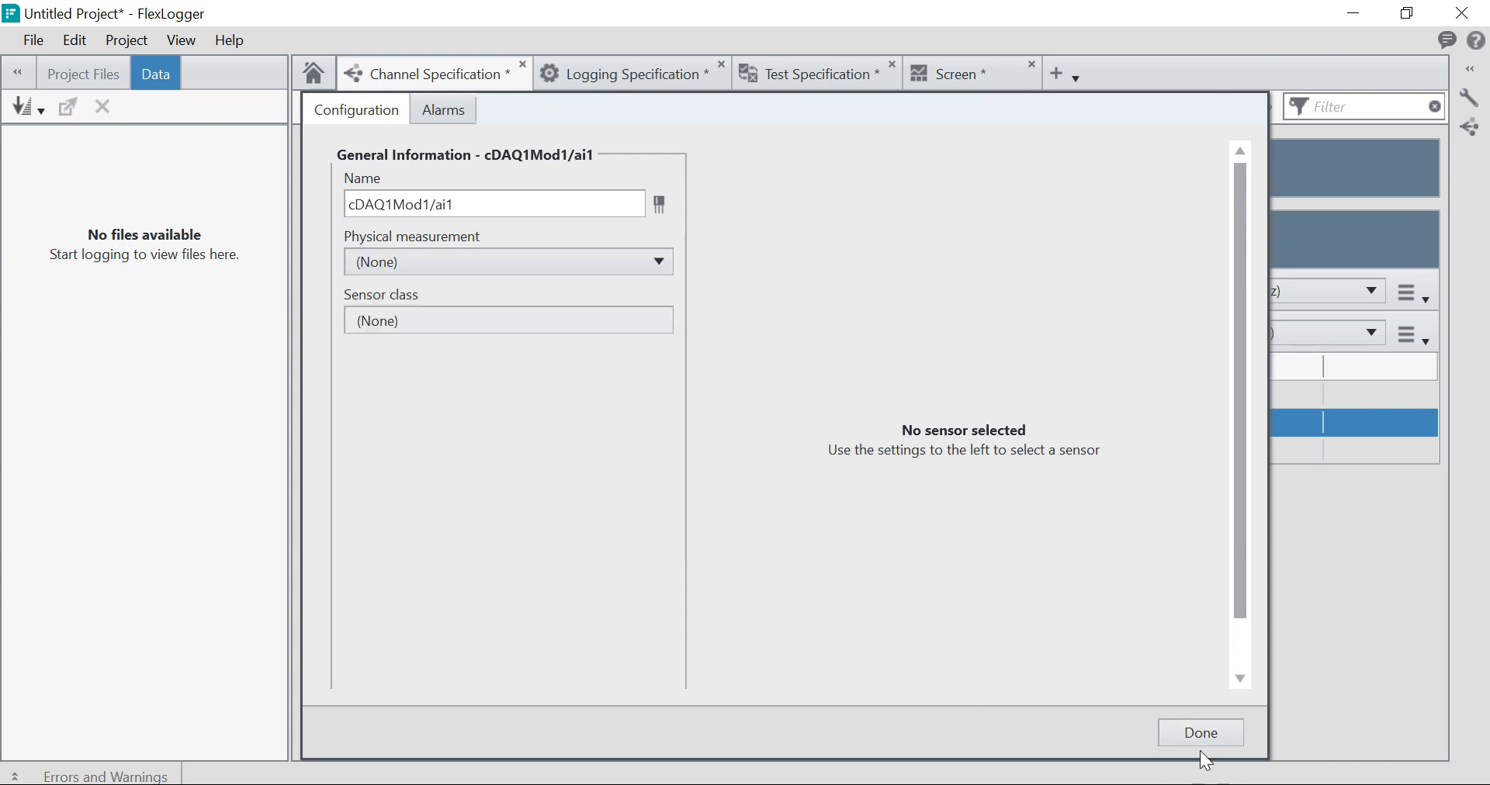
click(500, 266)
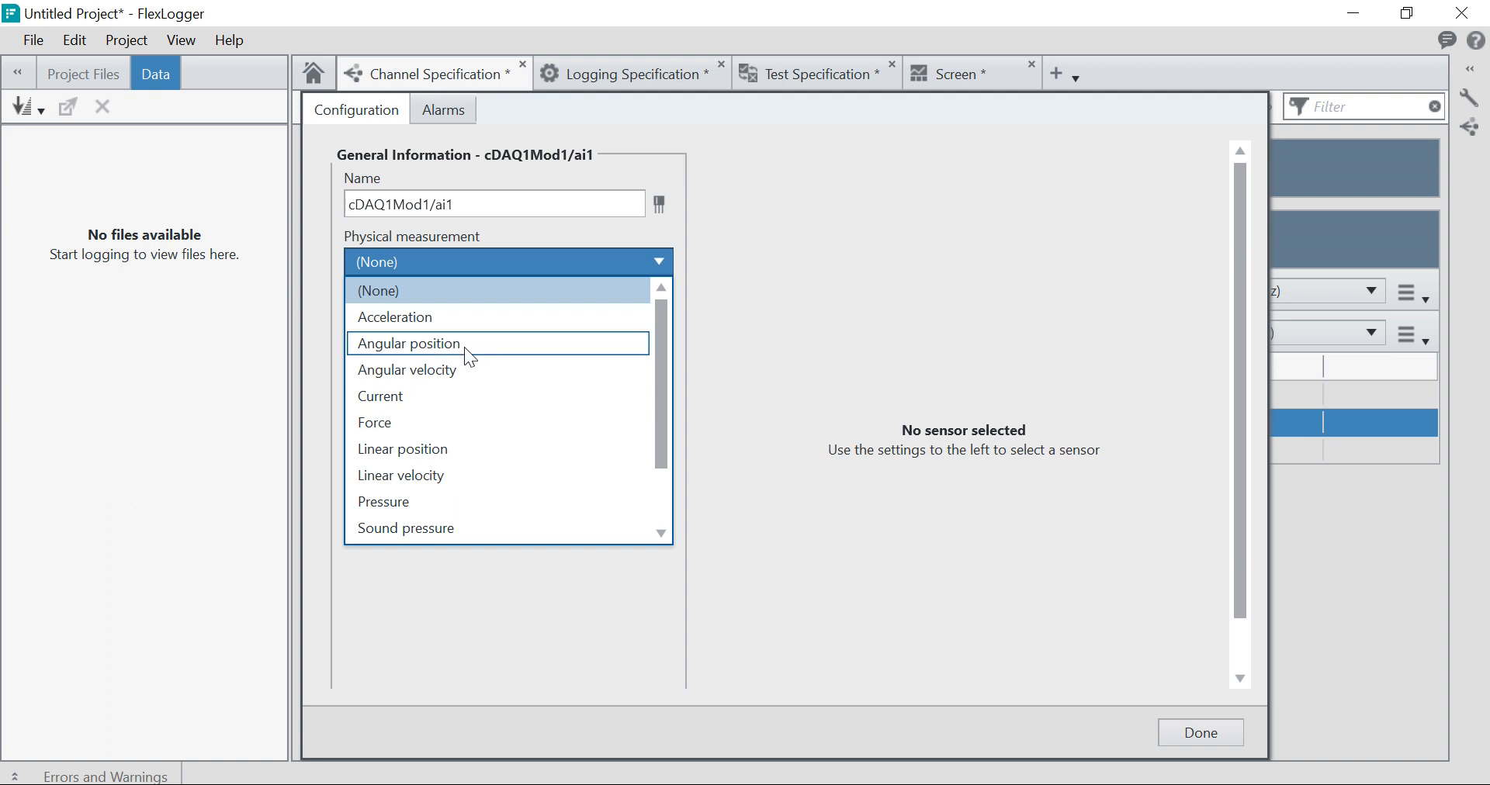
click(465, 319)
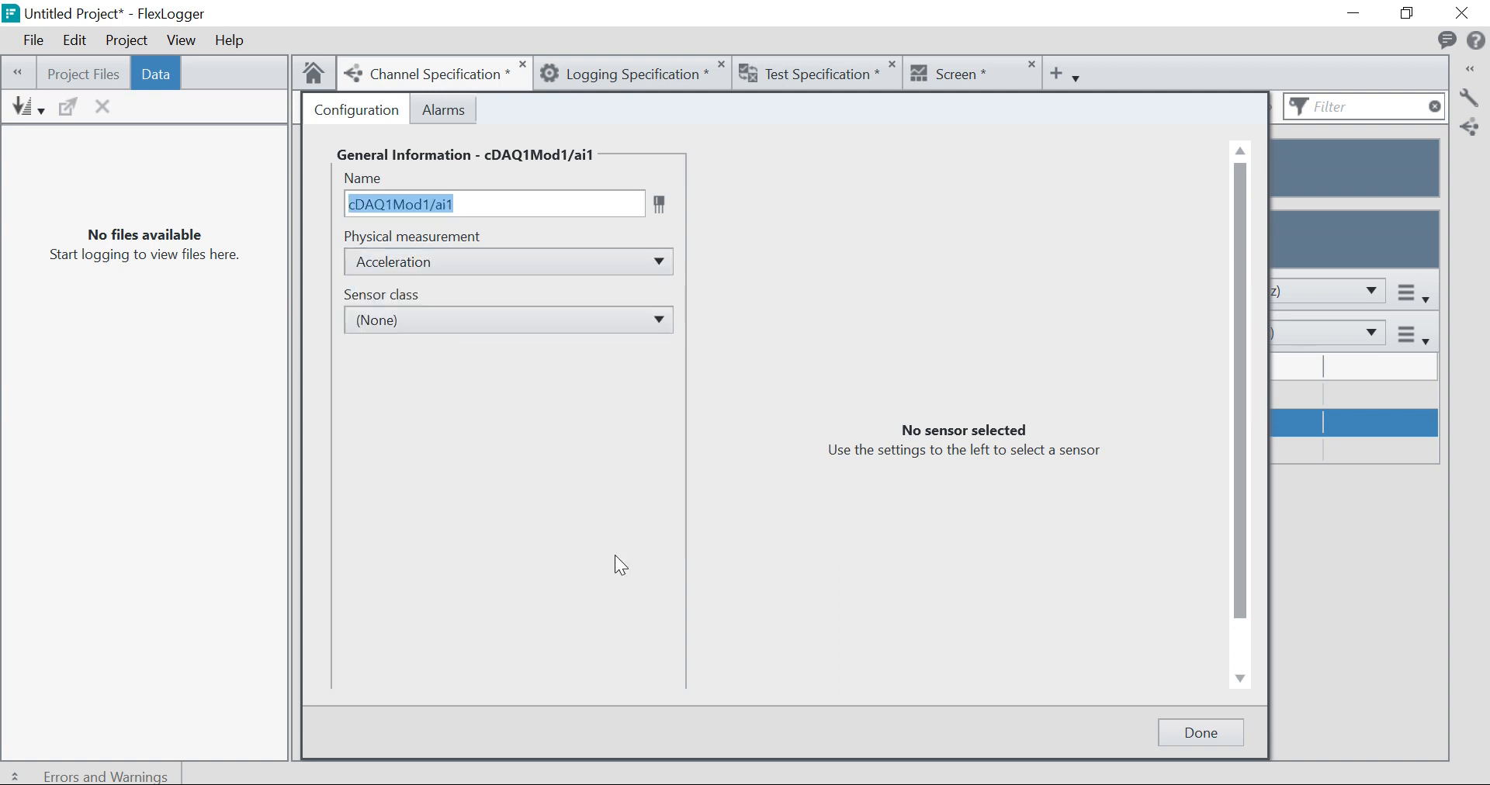
click(534, 320)
click(527, 349)
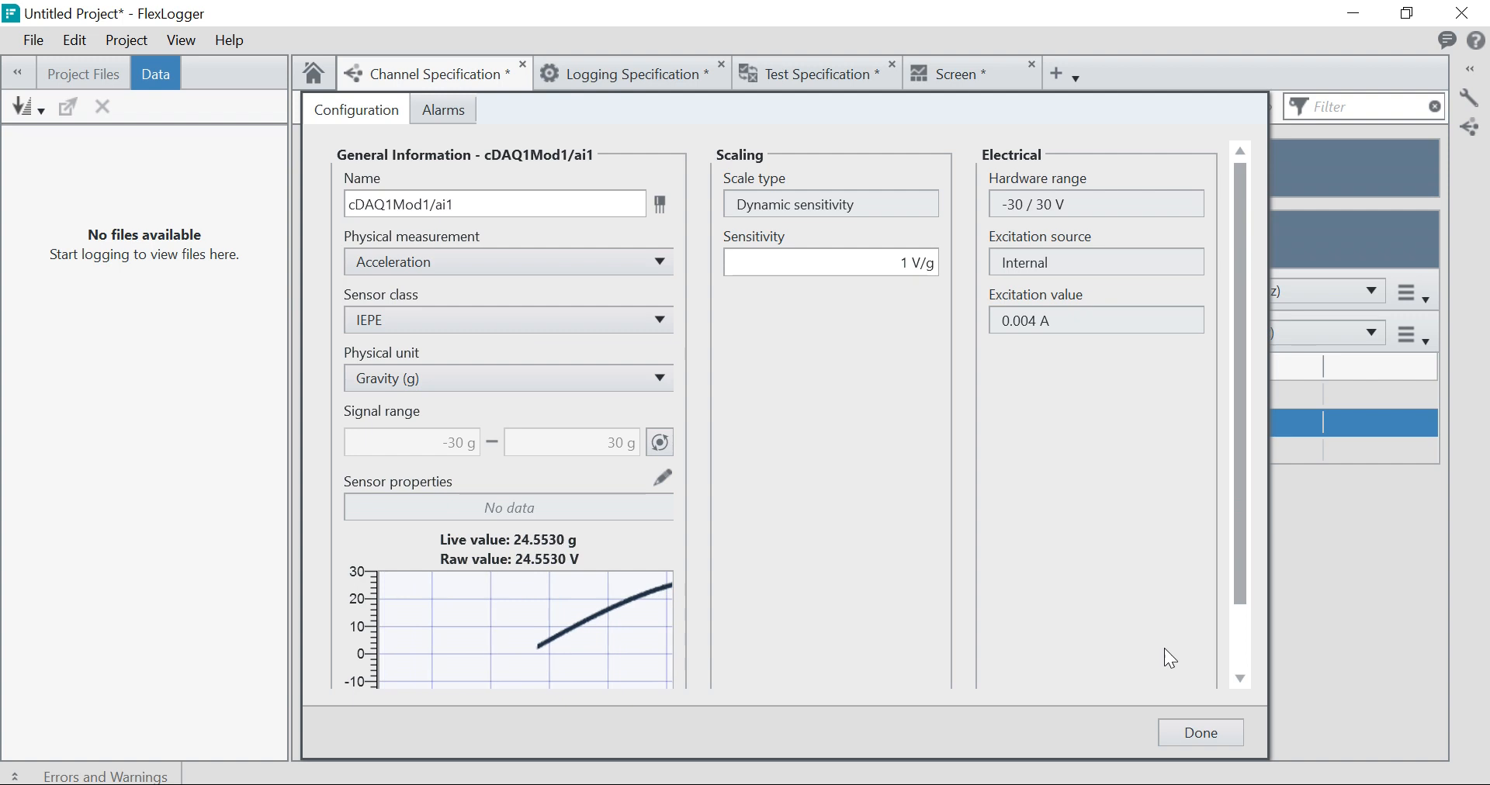
Step: Set the sensitivity of channel AI1 to 0.0012 V/g and finish its configuration
click(912, 264)
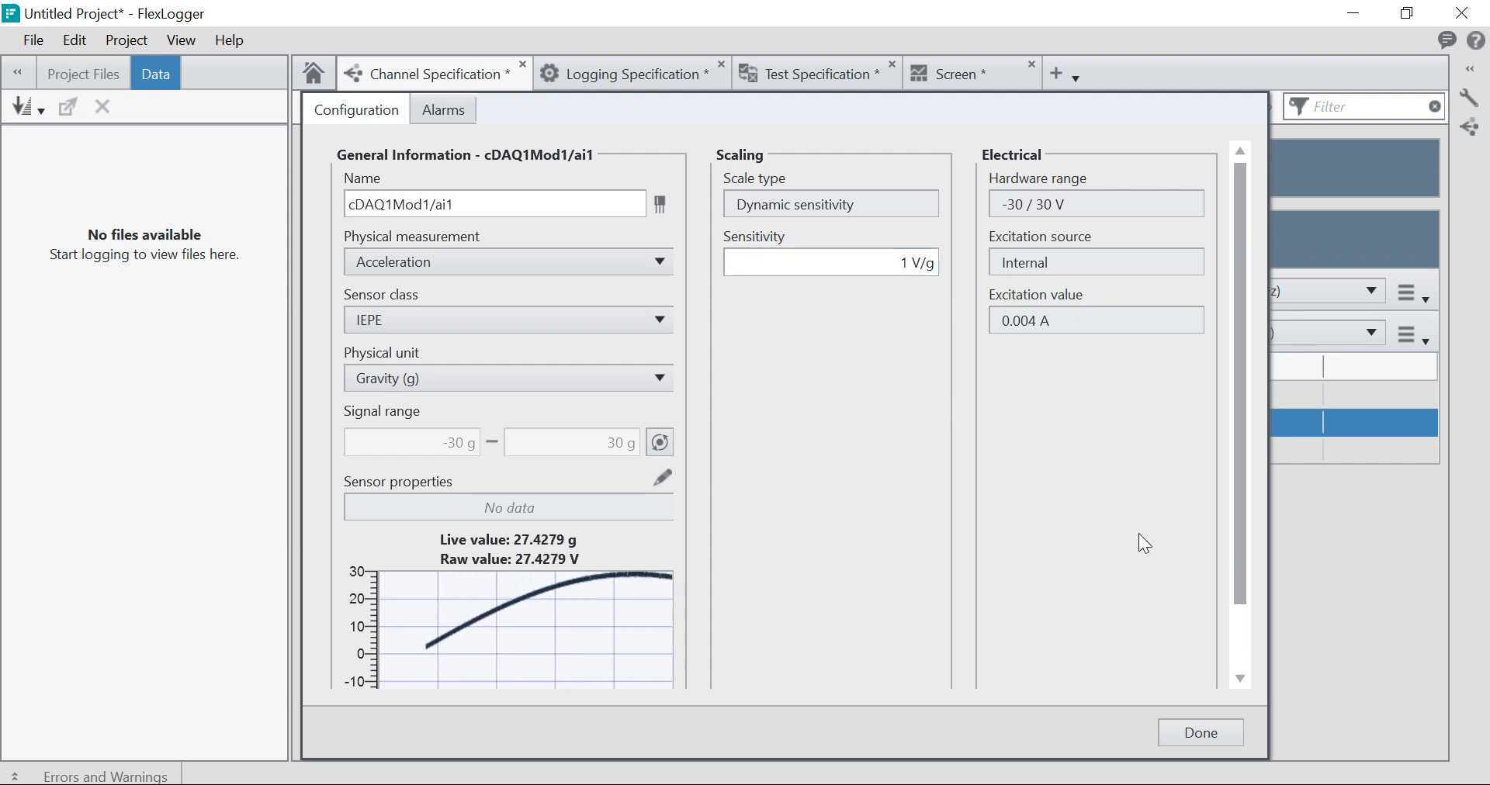
key(BackSpace)
text(.00)
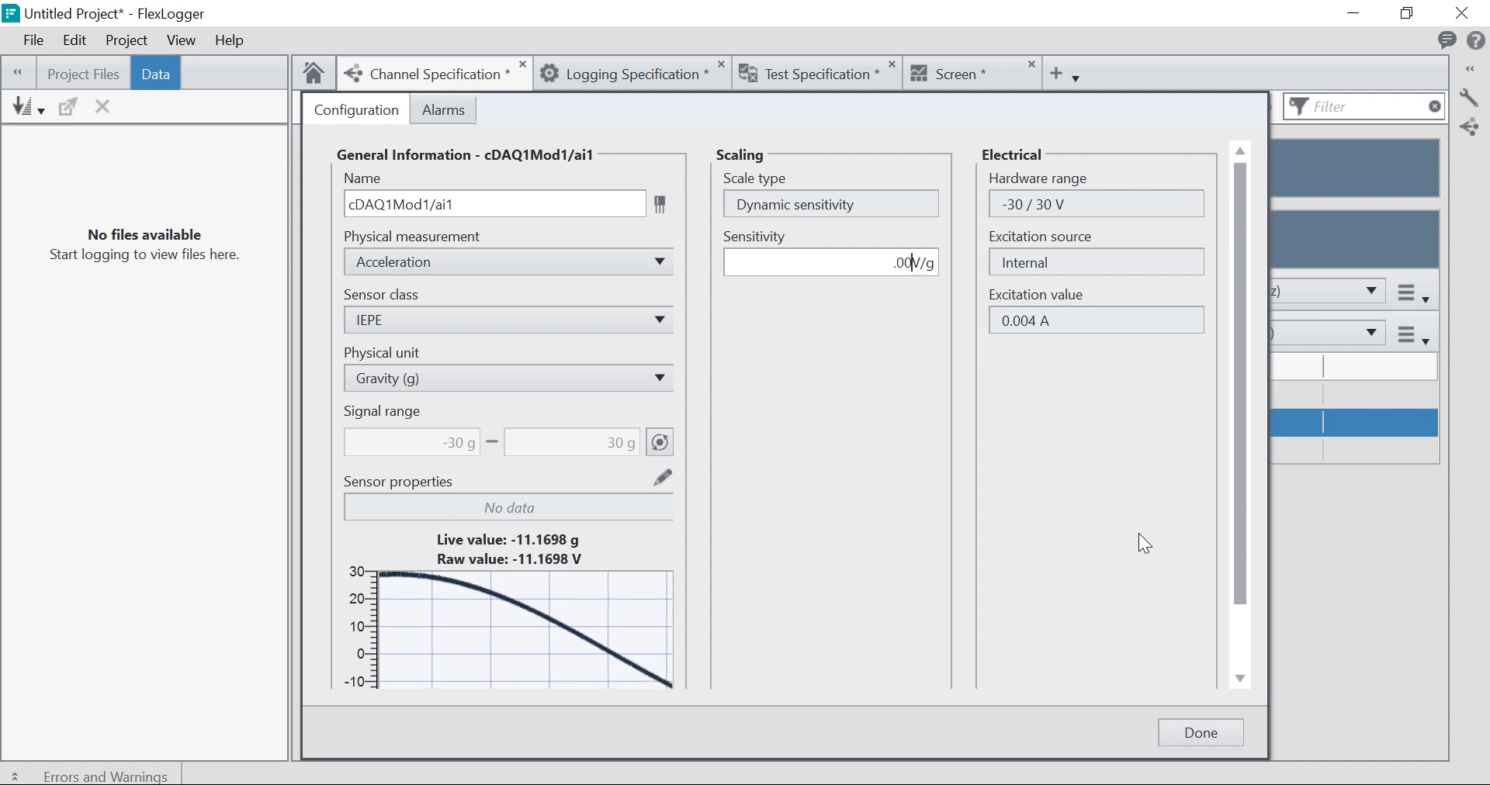
text(12)
key(Return)
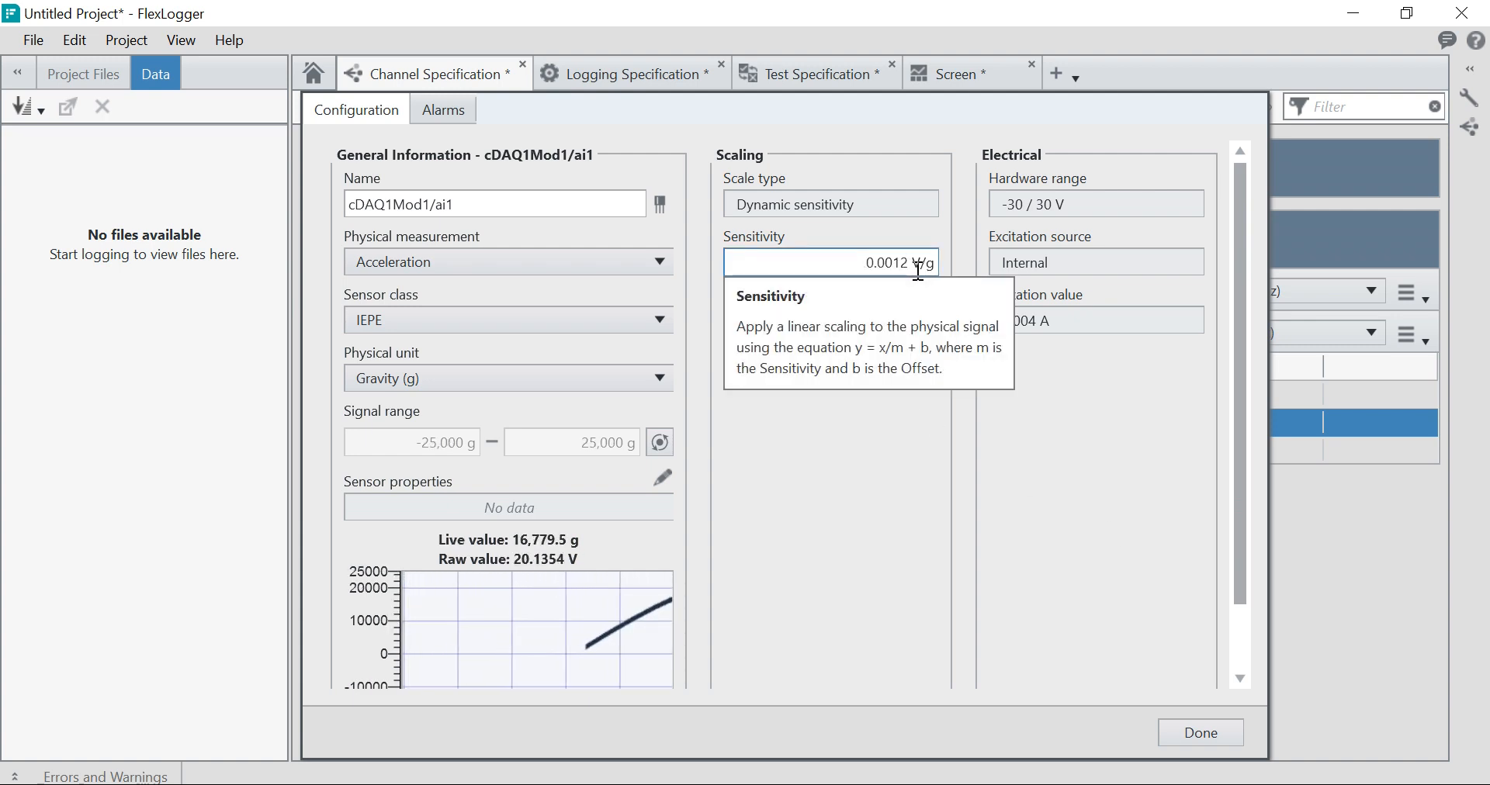
click(1183, 740)
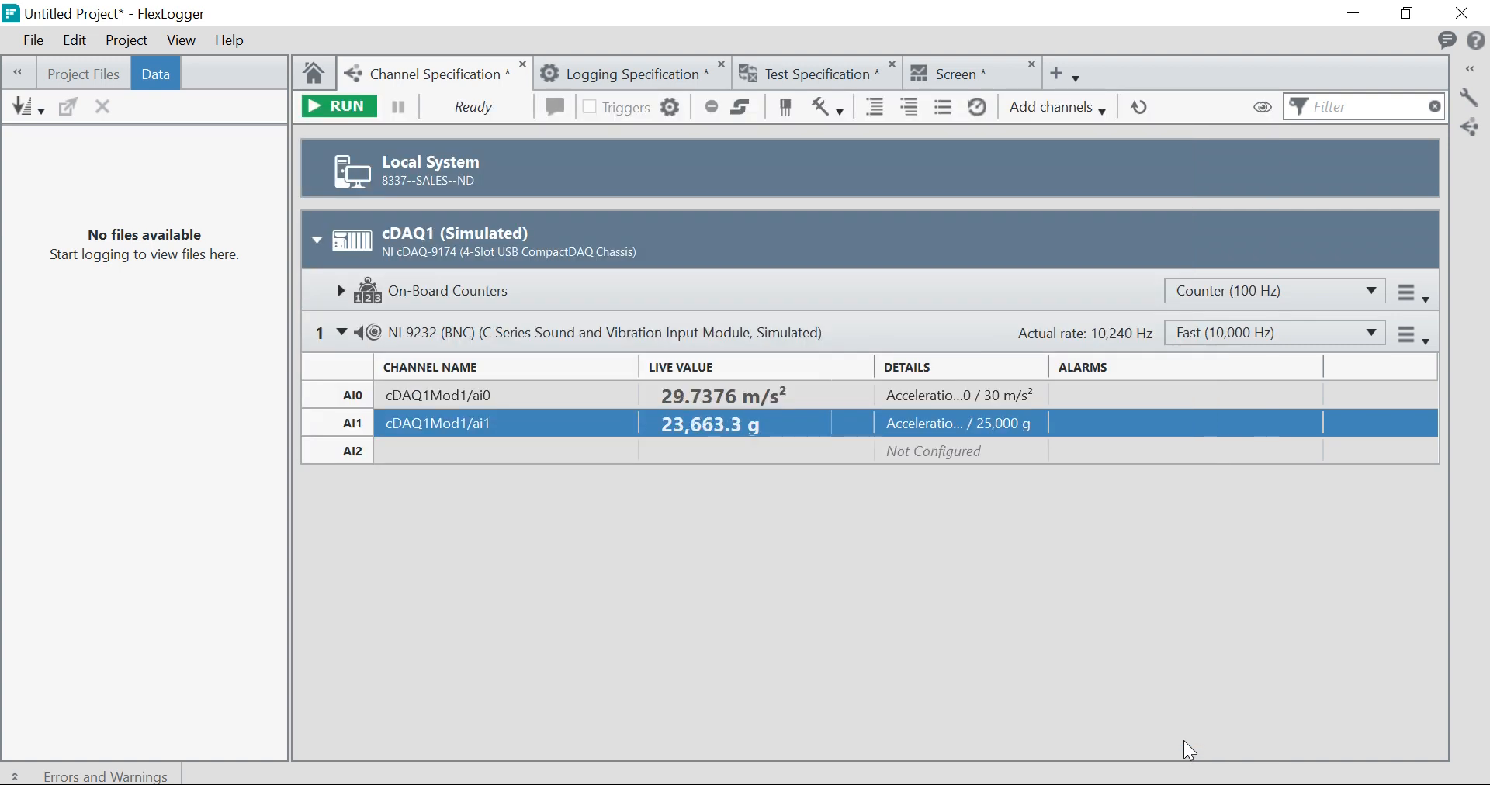
Step: Configure channel AI2 with the Acceleration physical measurement and the Voltage sensor class, and finish its configuration
double_click(484, 452)
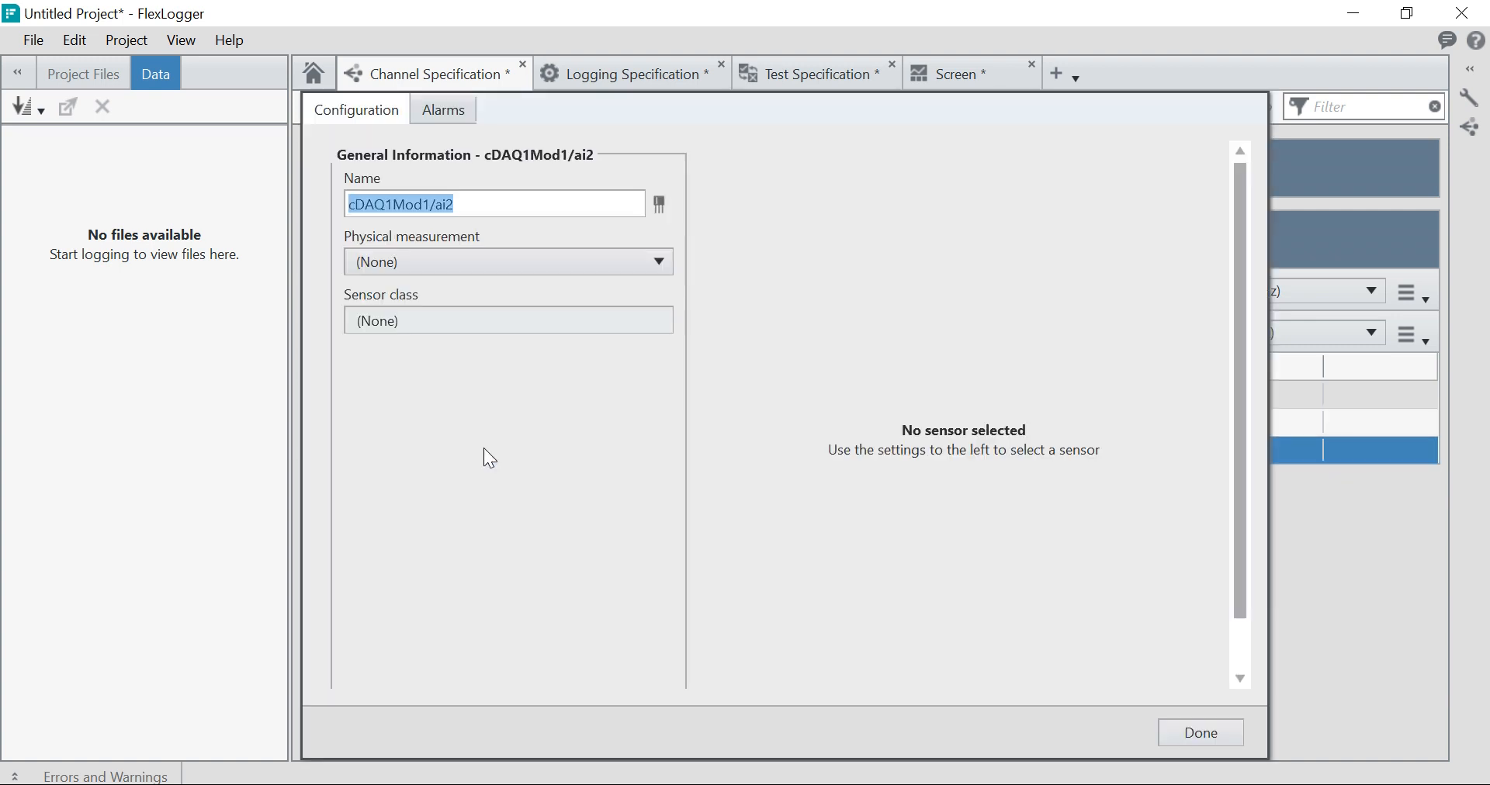
click(635, 265)
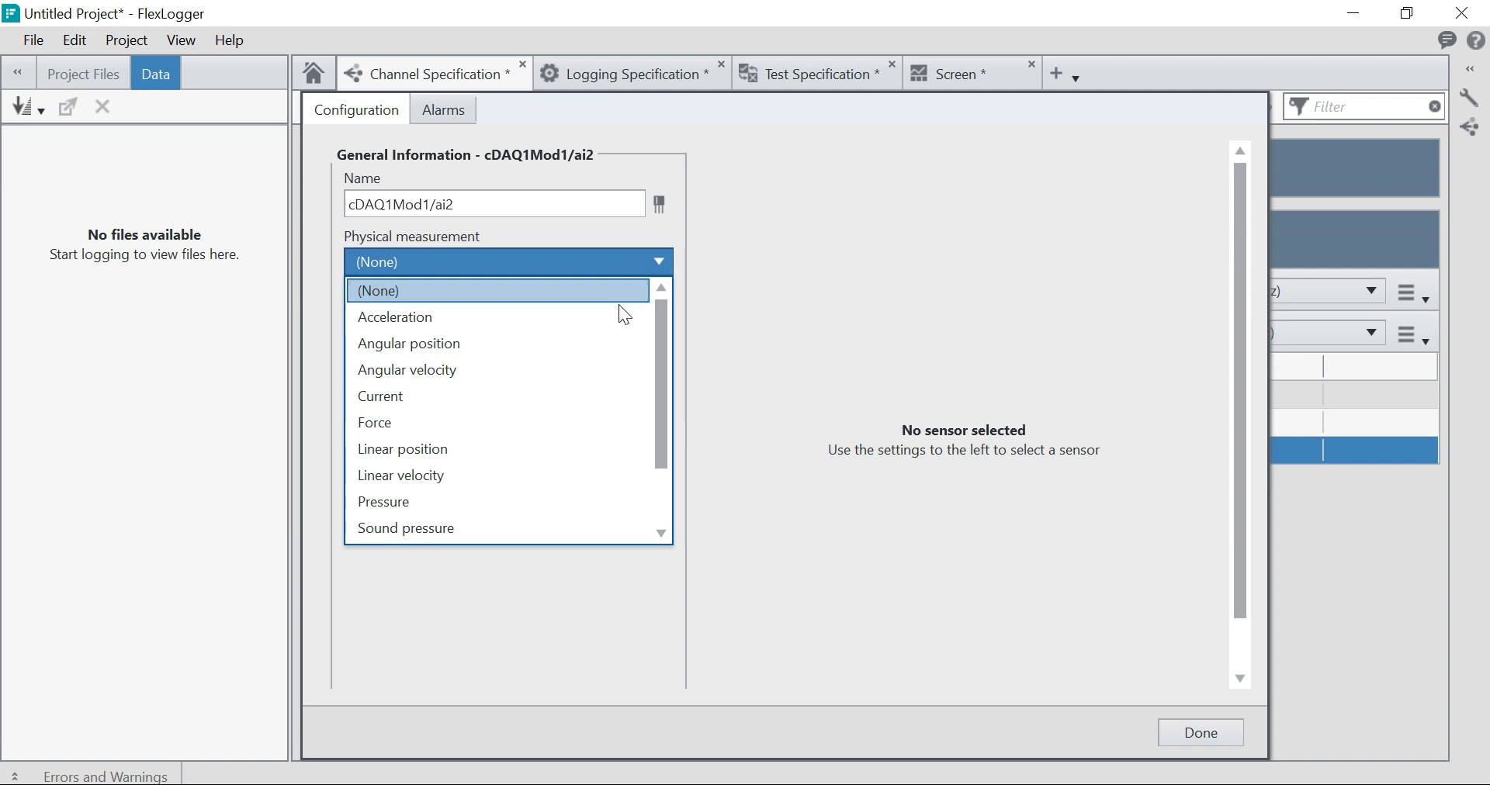
click(608, 316)
click(585, 320)
click(572, 381)
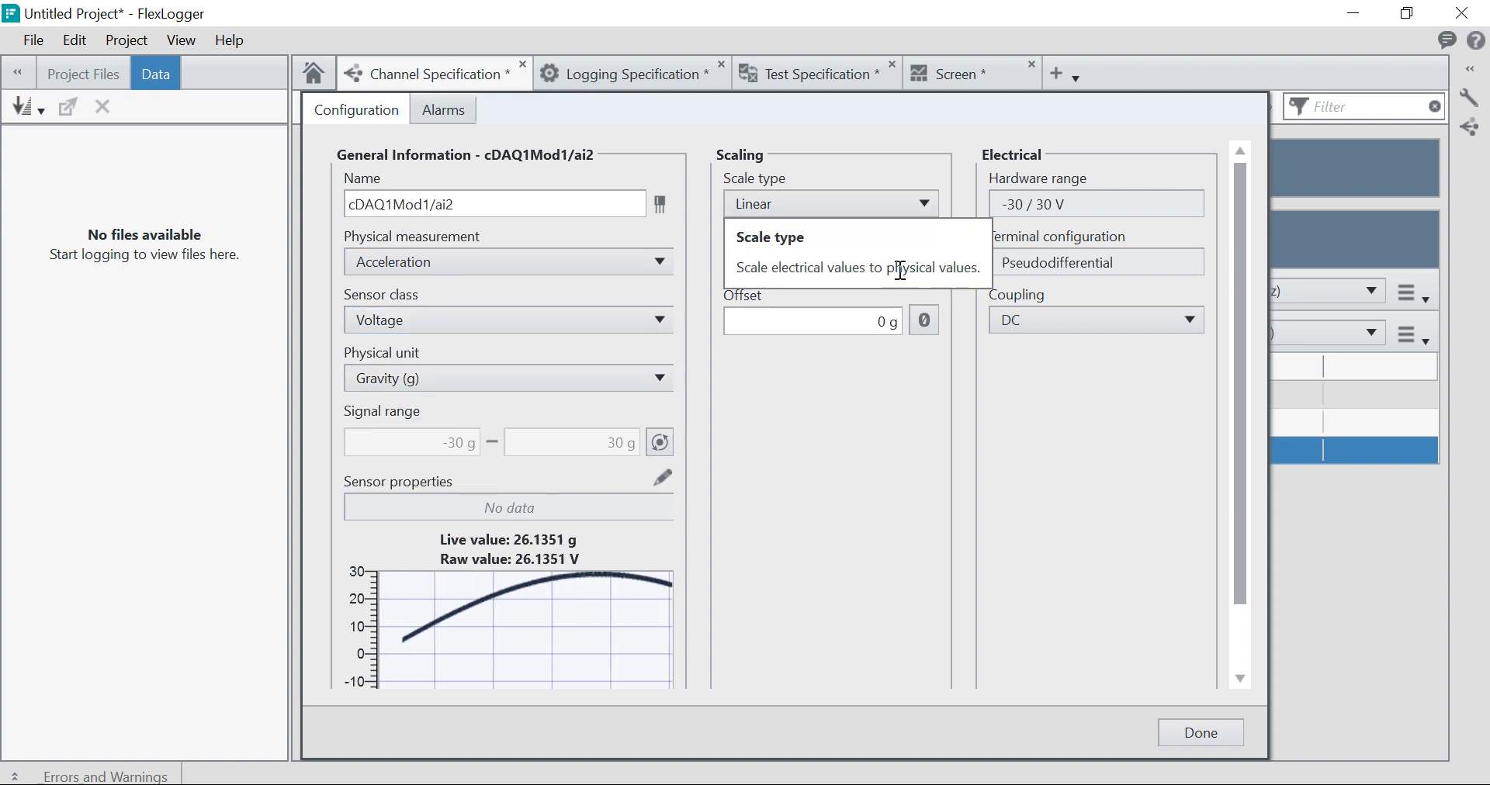
click(1195, 735)
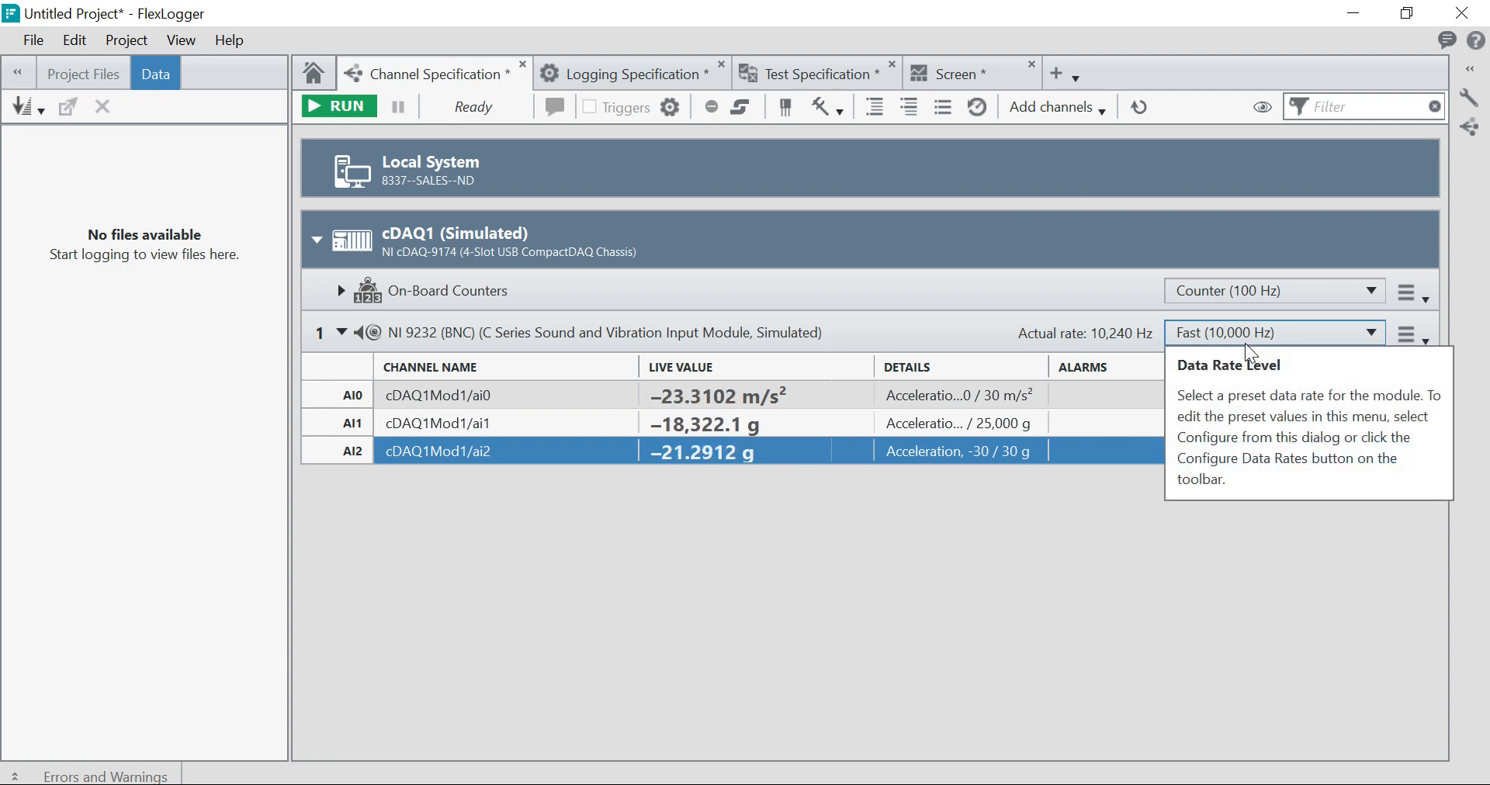
Step: Look through the project's Logging Specification, Screen, Channel Specification and Test Specification documents
click(658, 77)
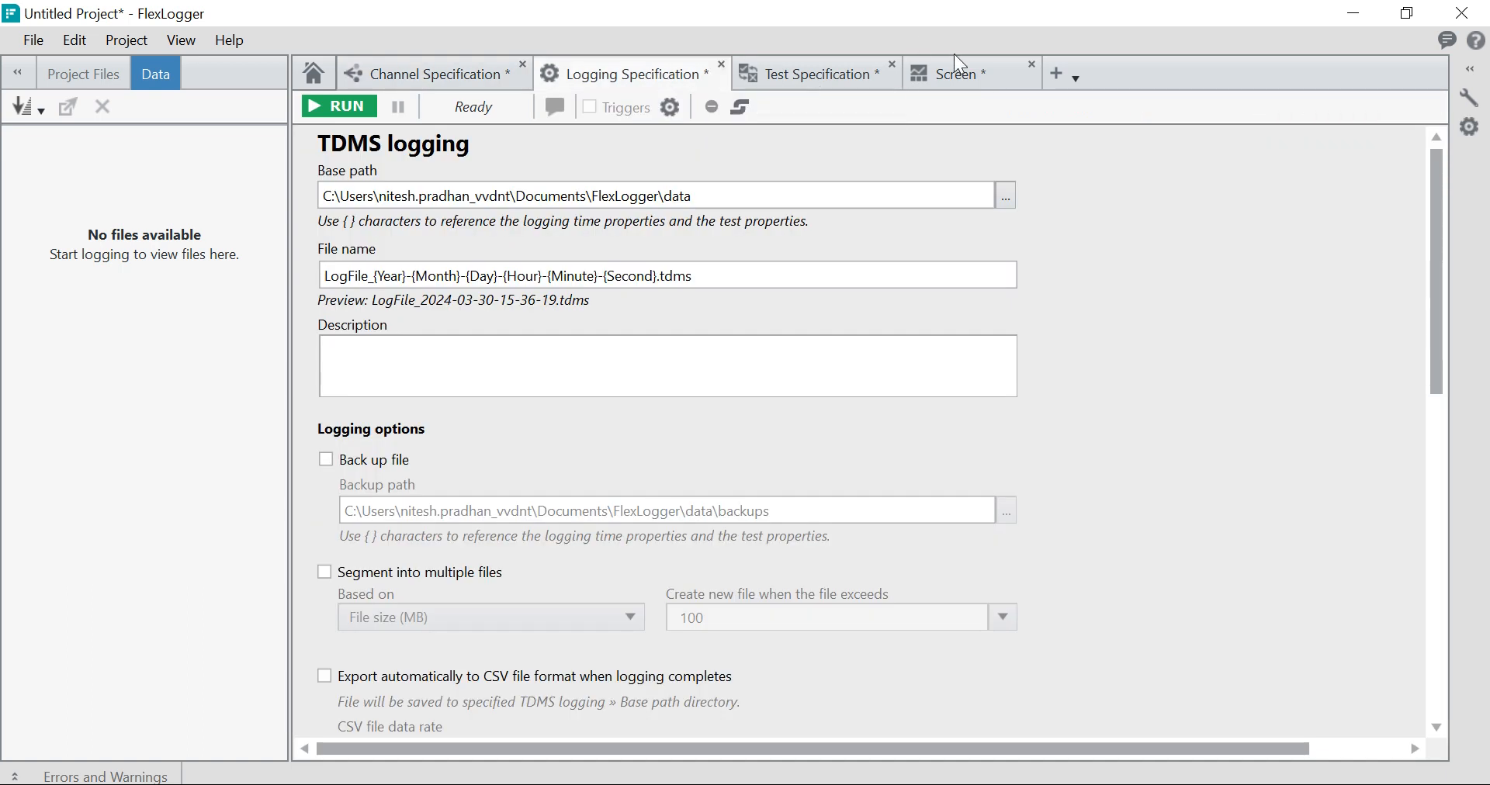
click(374, 75)
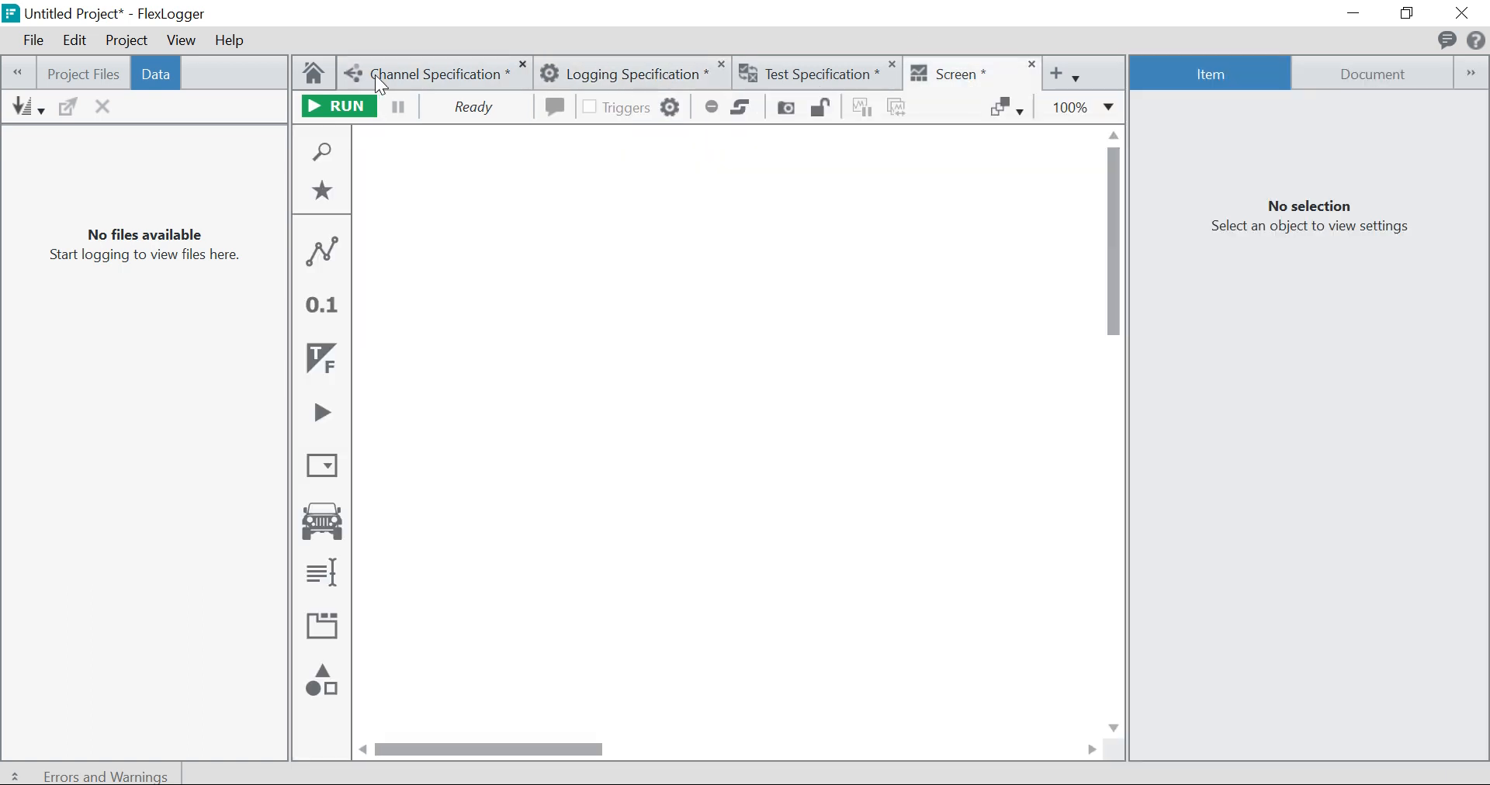
click(604, 85)
click(800, 81)
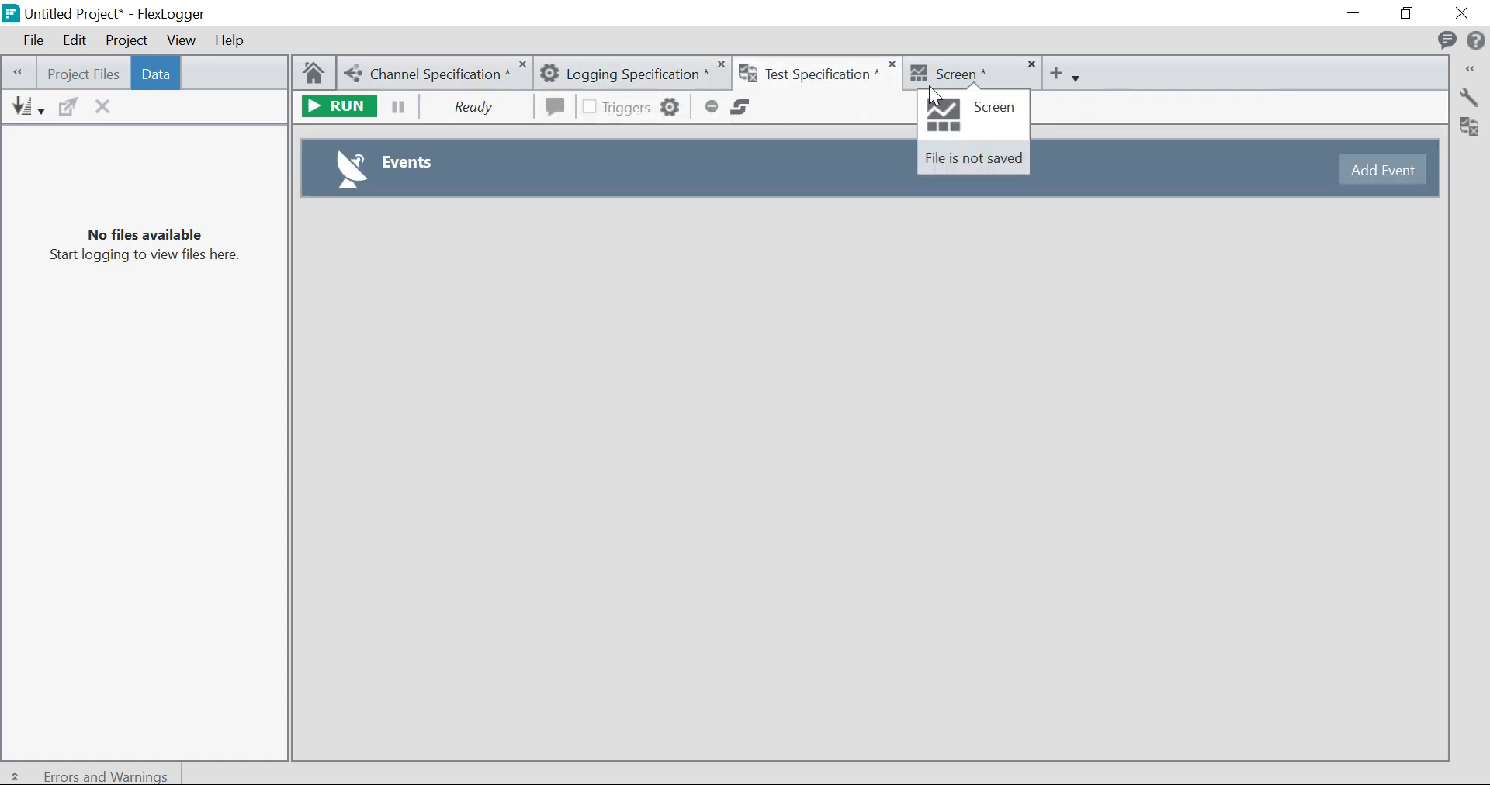
Step: Place a Long History Graph on the Screen document
click(962, 82)
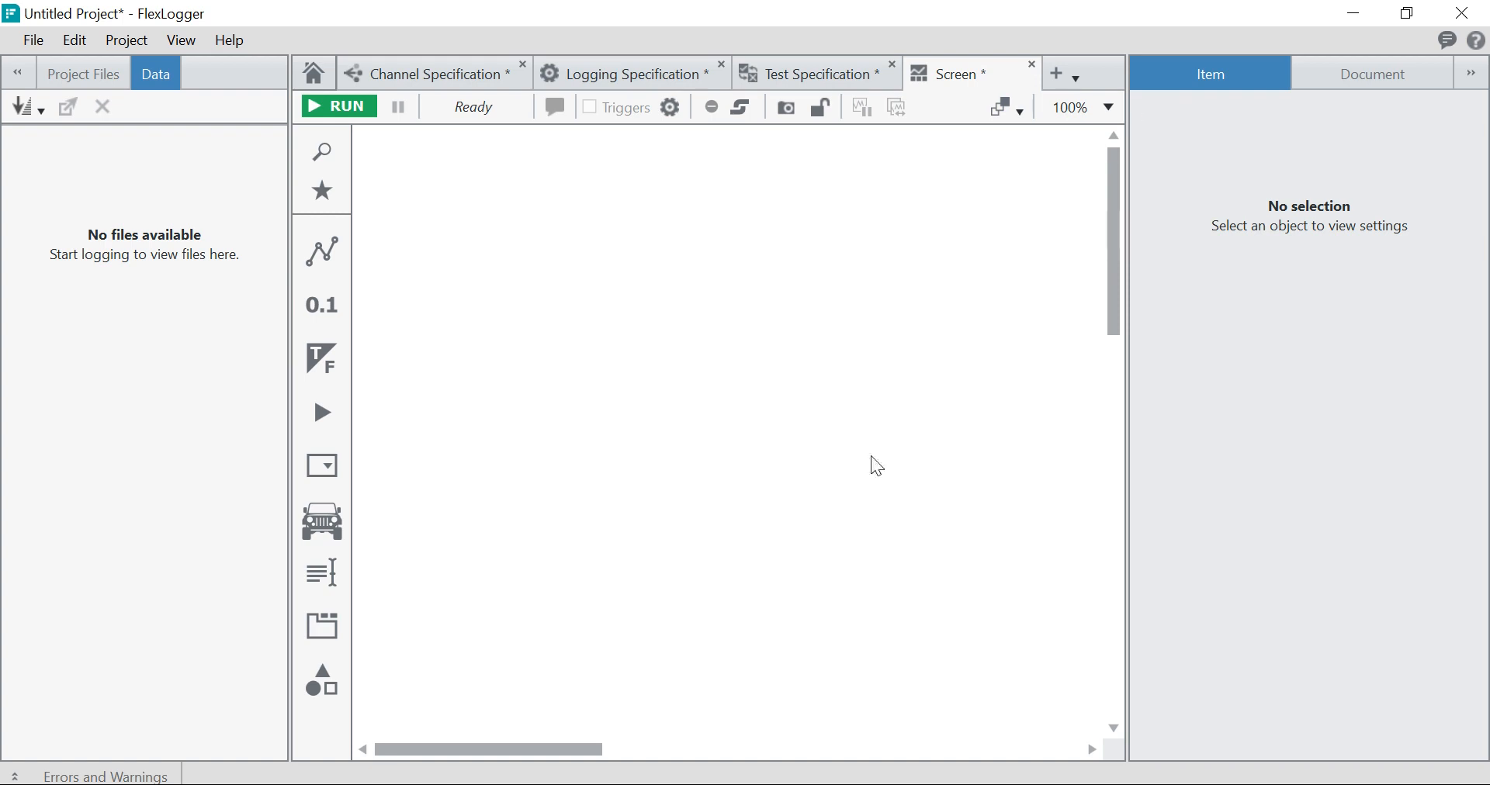
click(332, 156)
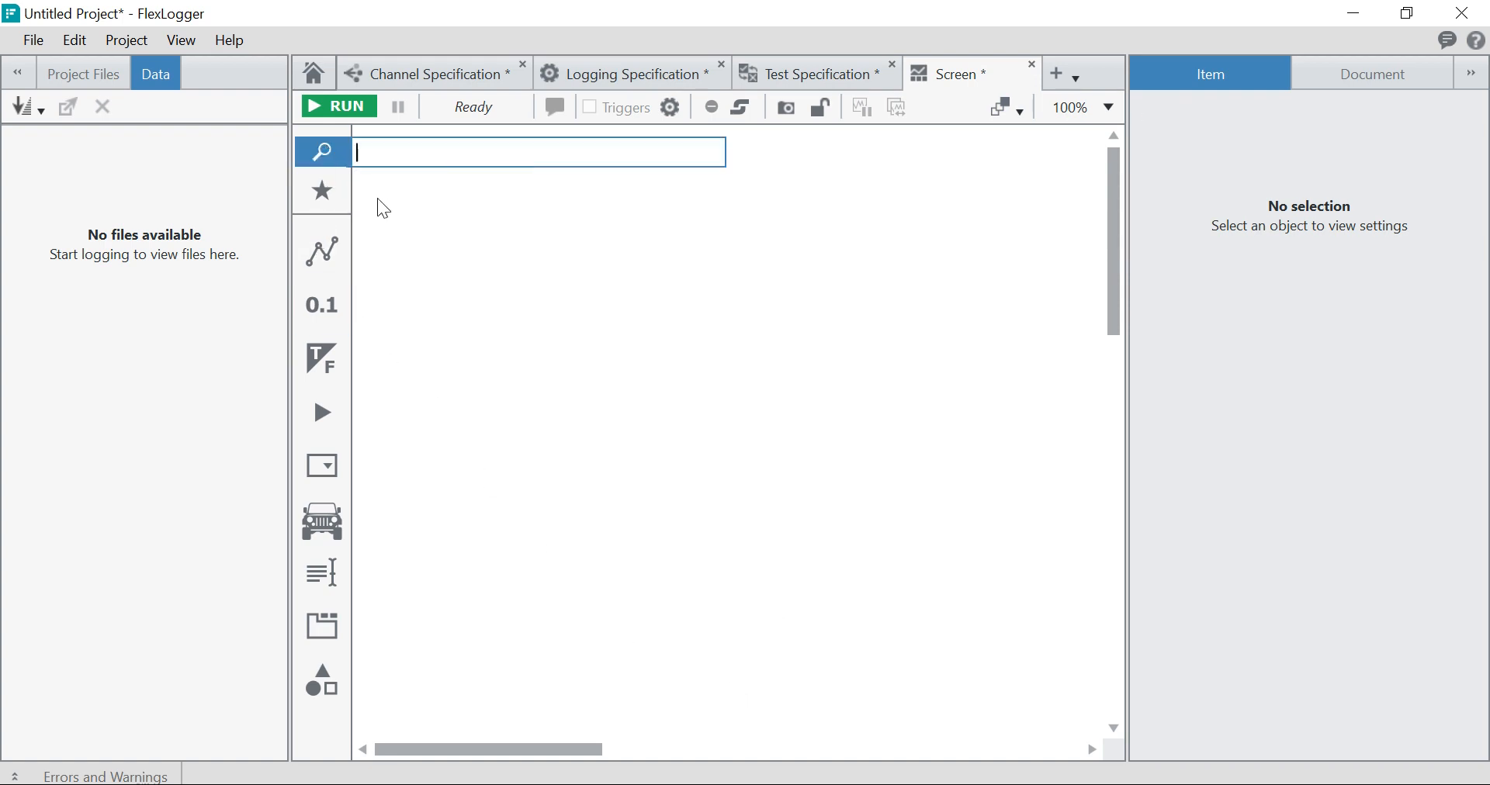
click(322, 152)
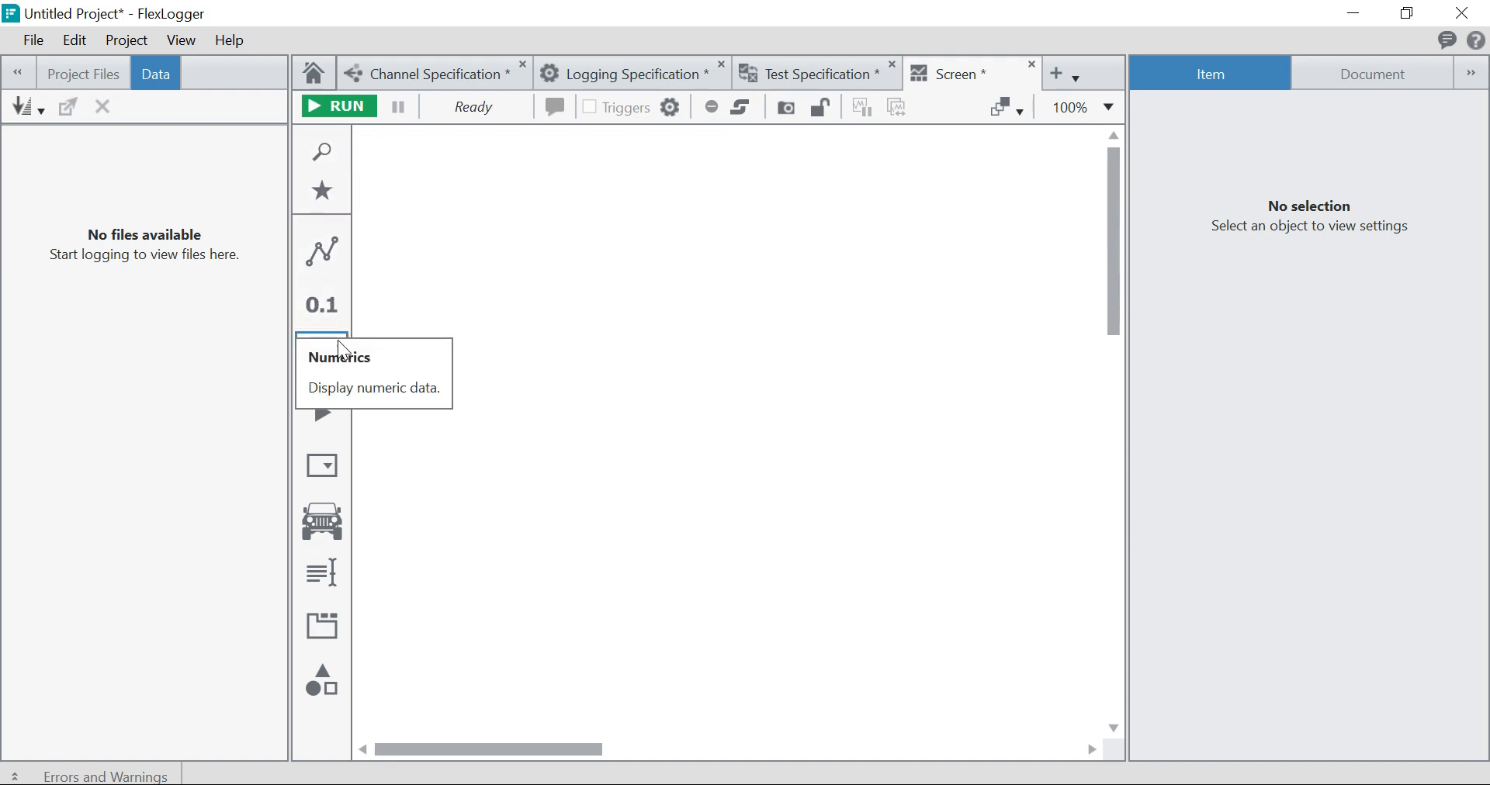
click(318, 251)
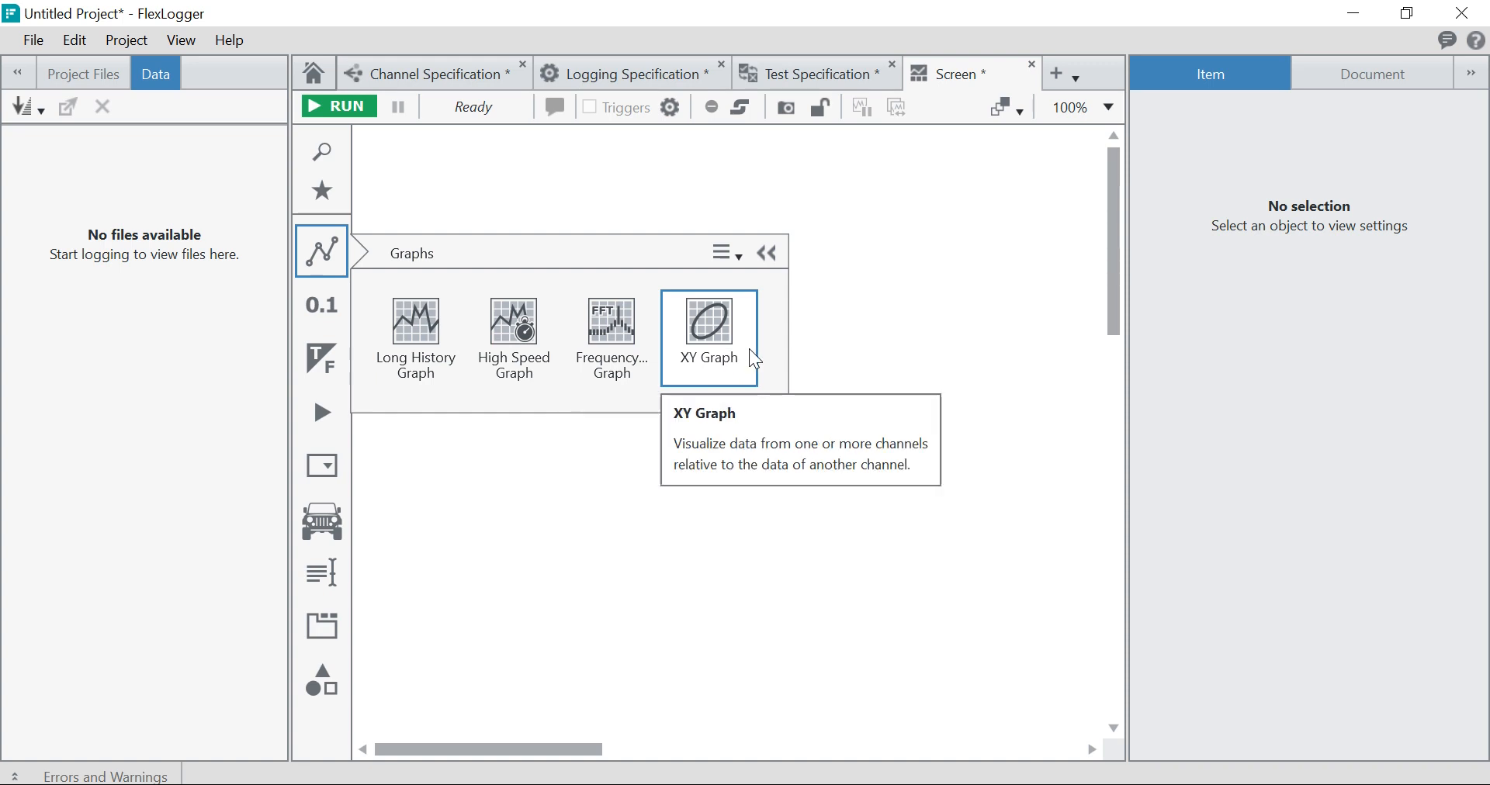
drag(425, 366, 632, 380)
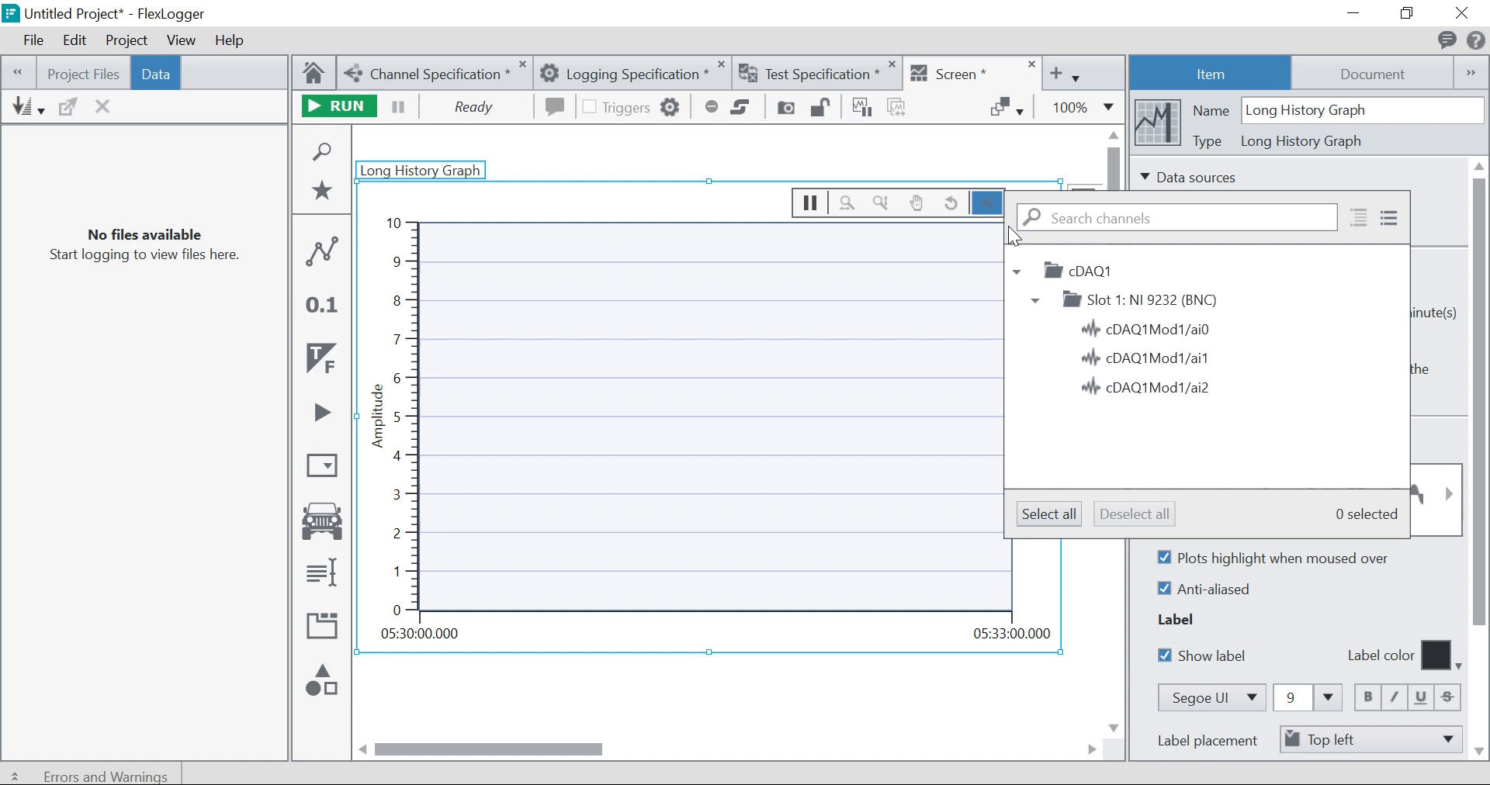
click(1071, 329)
click(1070, 358)
click(1069, 388)
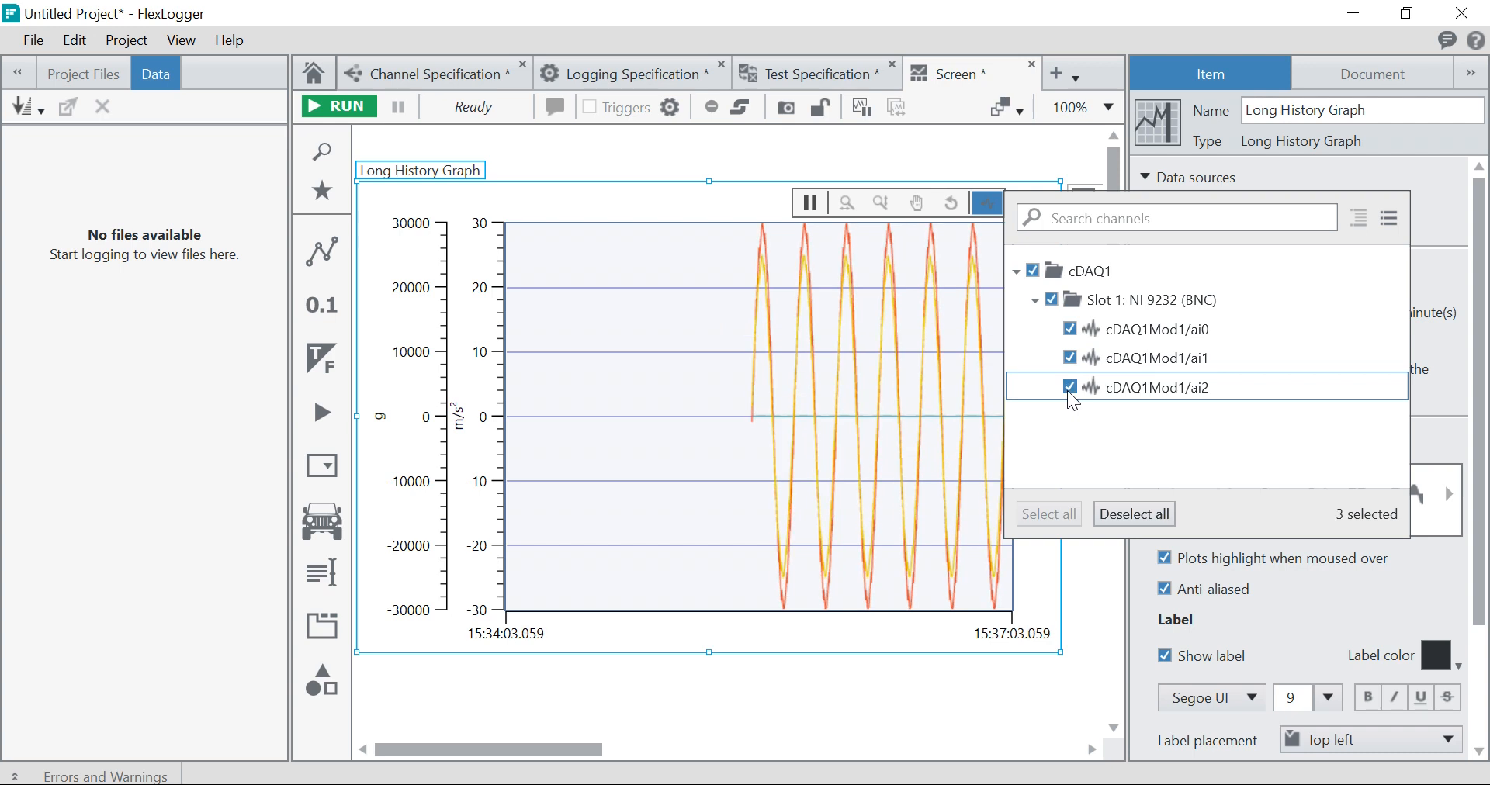
click(1070, 386)
click(1071, 358)
click(1071, 331)
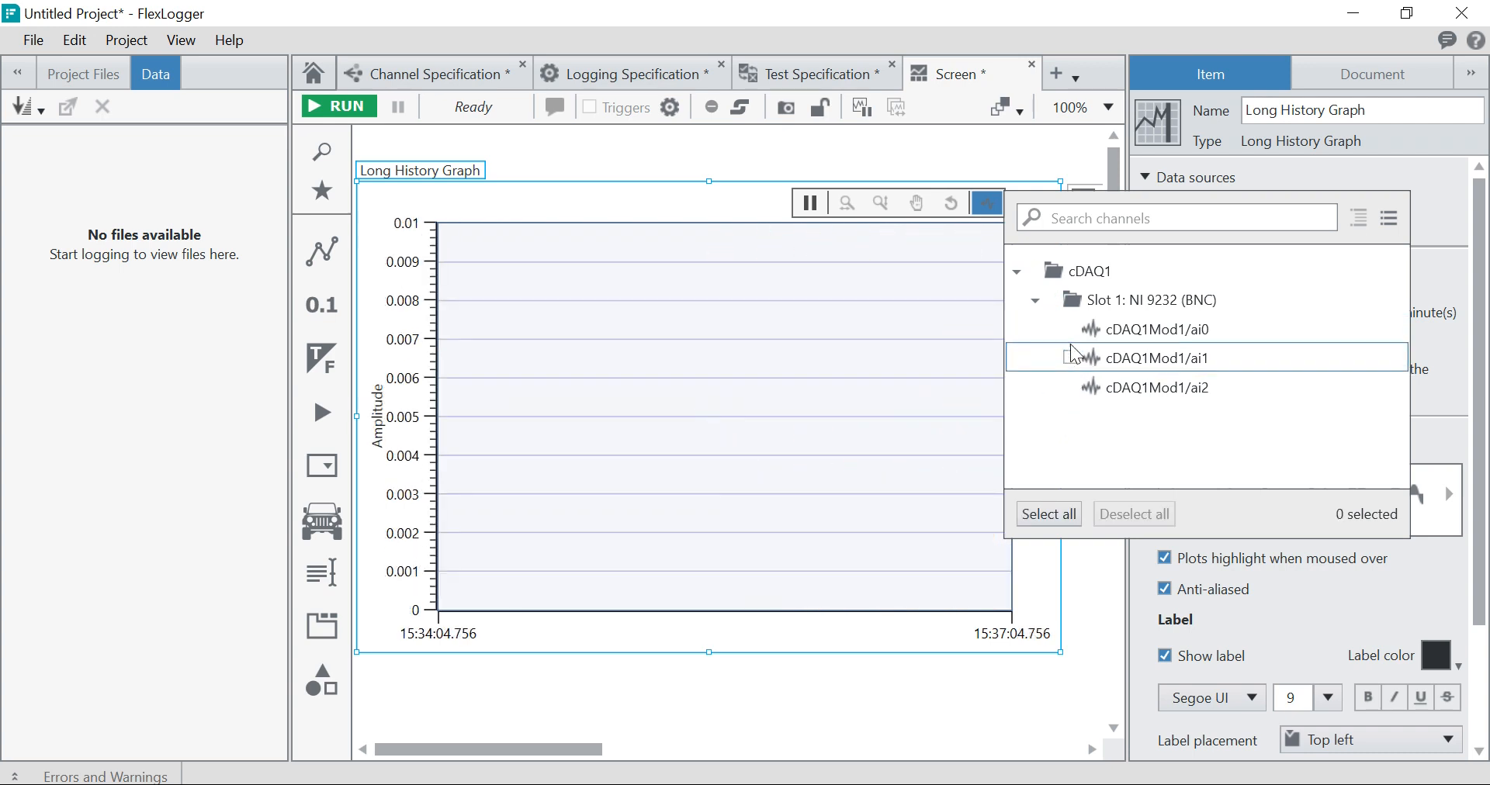
Step: Map channels cDAQ1Mod1/ai0, cDAQ1Mod1/ai1 and cDAQ1Mod1/ai2 to the Long History Graph
click(1071, 329)
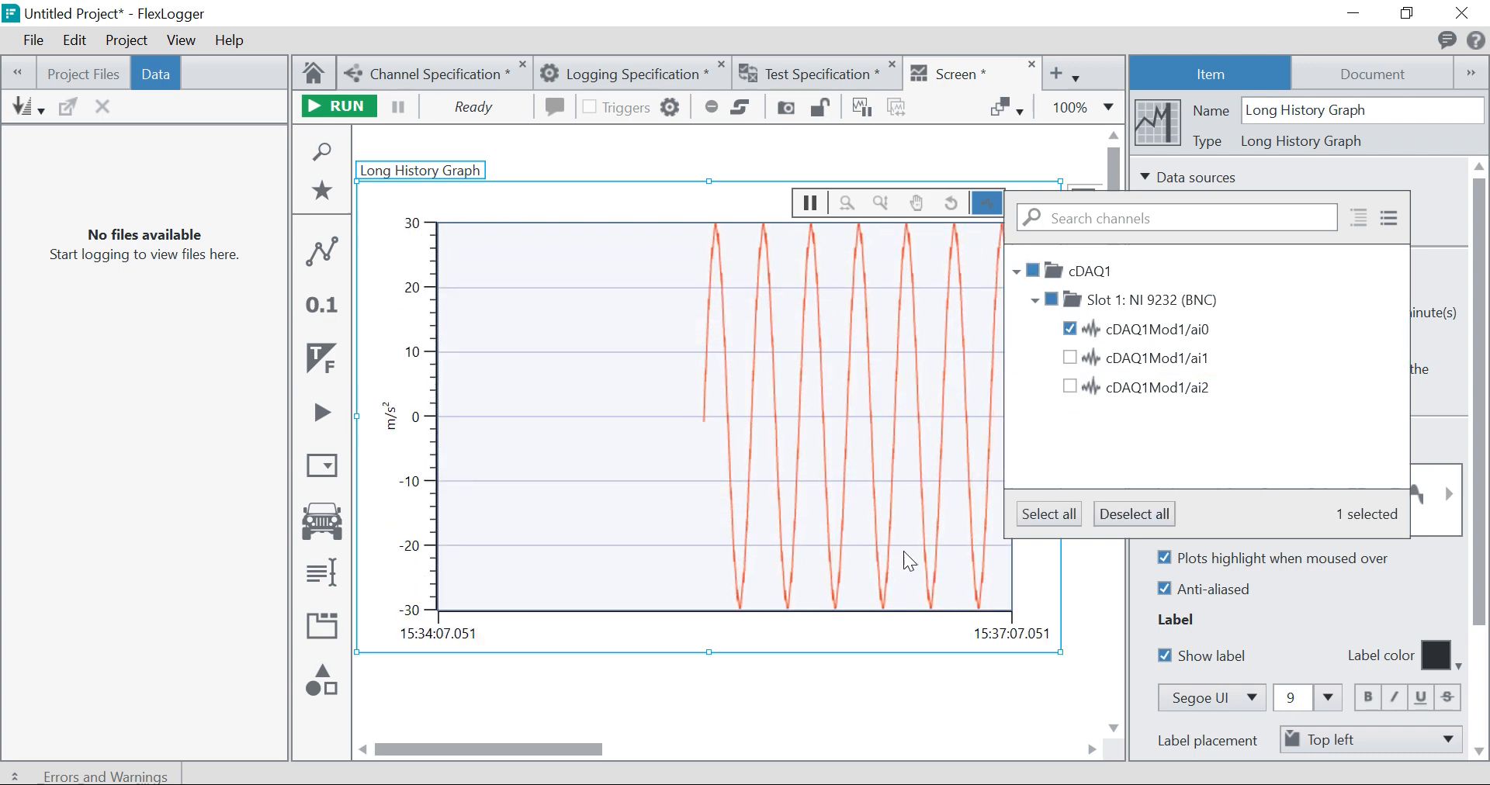
click(1068, 357)
click(1070, 387)
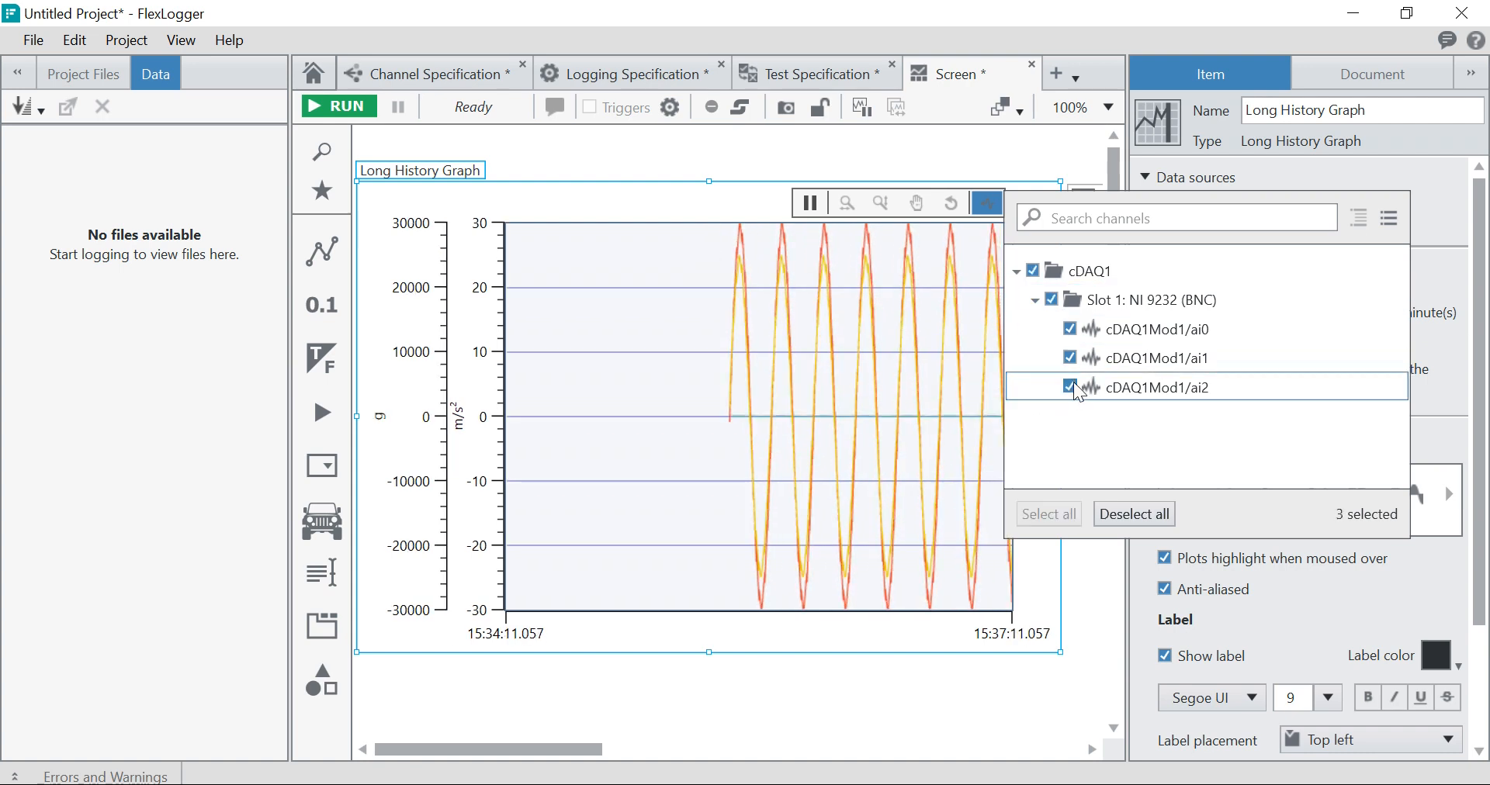
click(1016, 678)
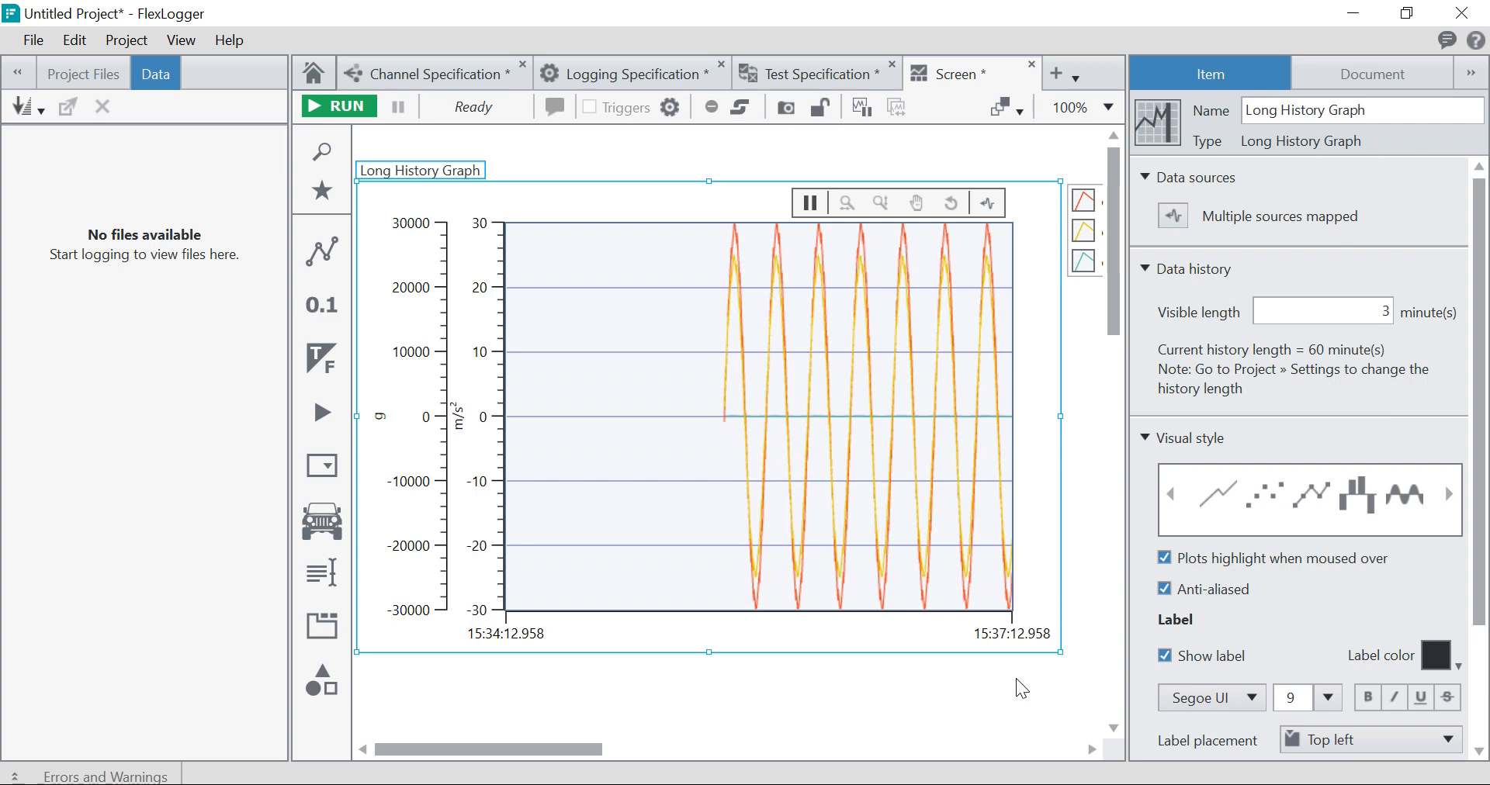
Step: Resize and reposition the Long History Graph, and place its plot legend above the plot area
drag(1055, 602, 962, 413)
drag(831, 423, 851, 532)
click(1066, 454)
drag(1025, 402, 583, 331)
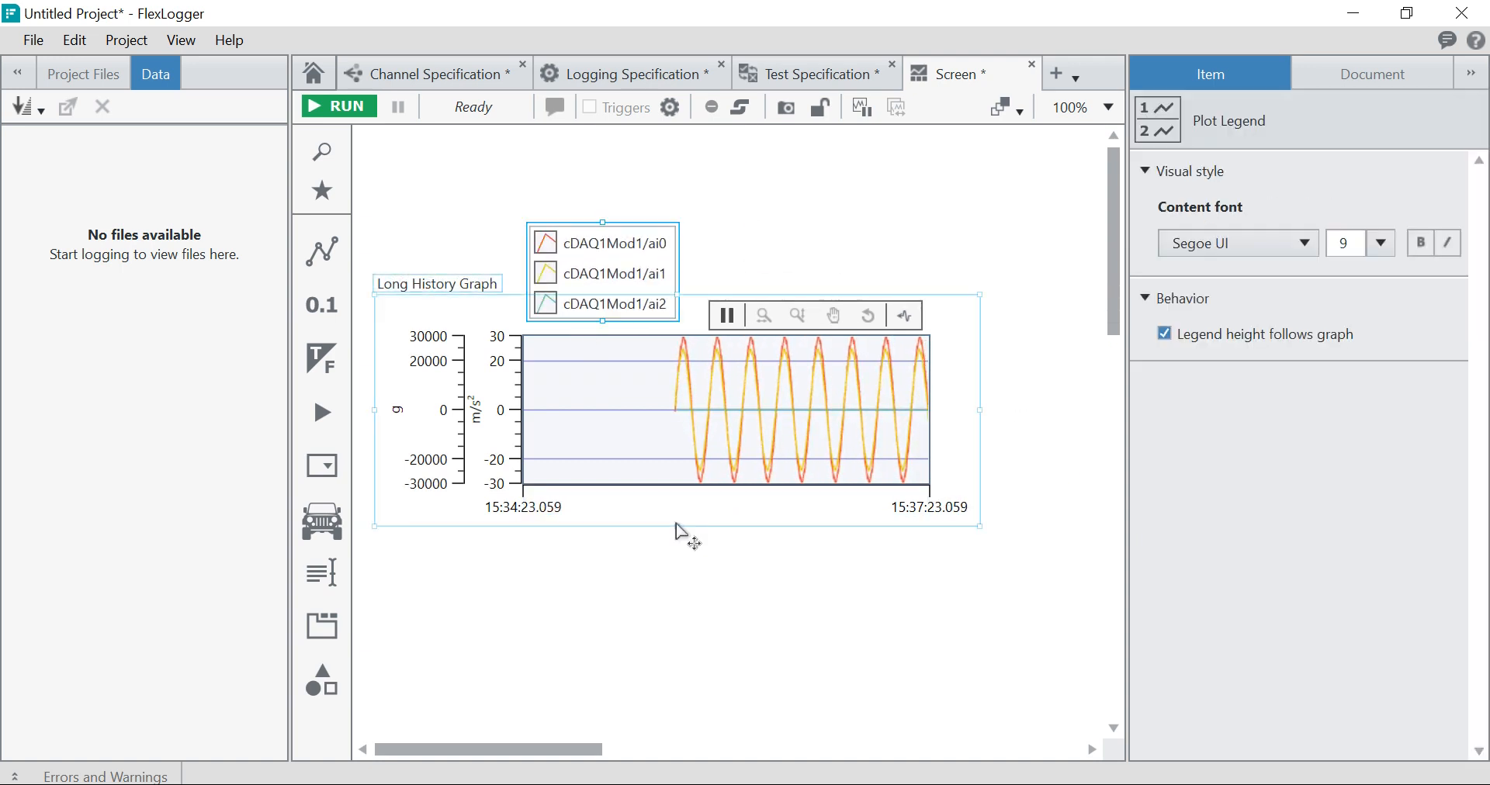
drag(676, 529, 708, 642)
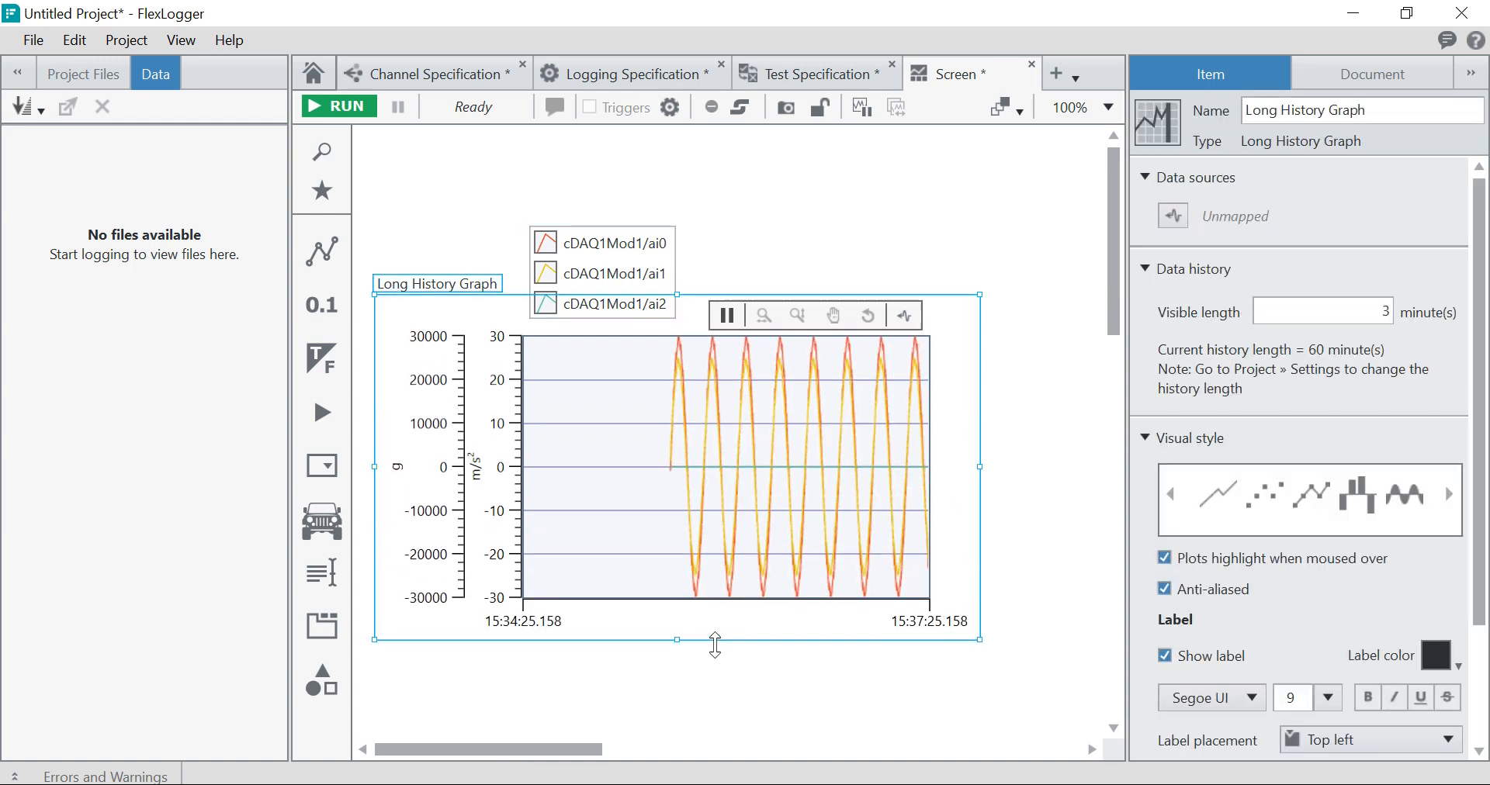
drag(980, 465, 1052, 467)
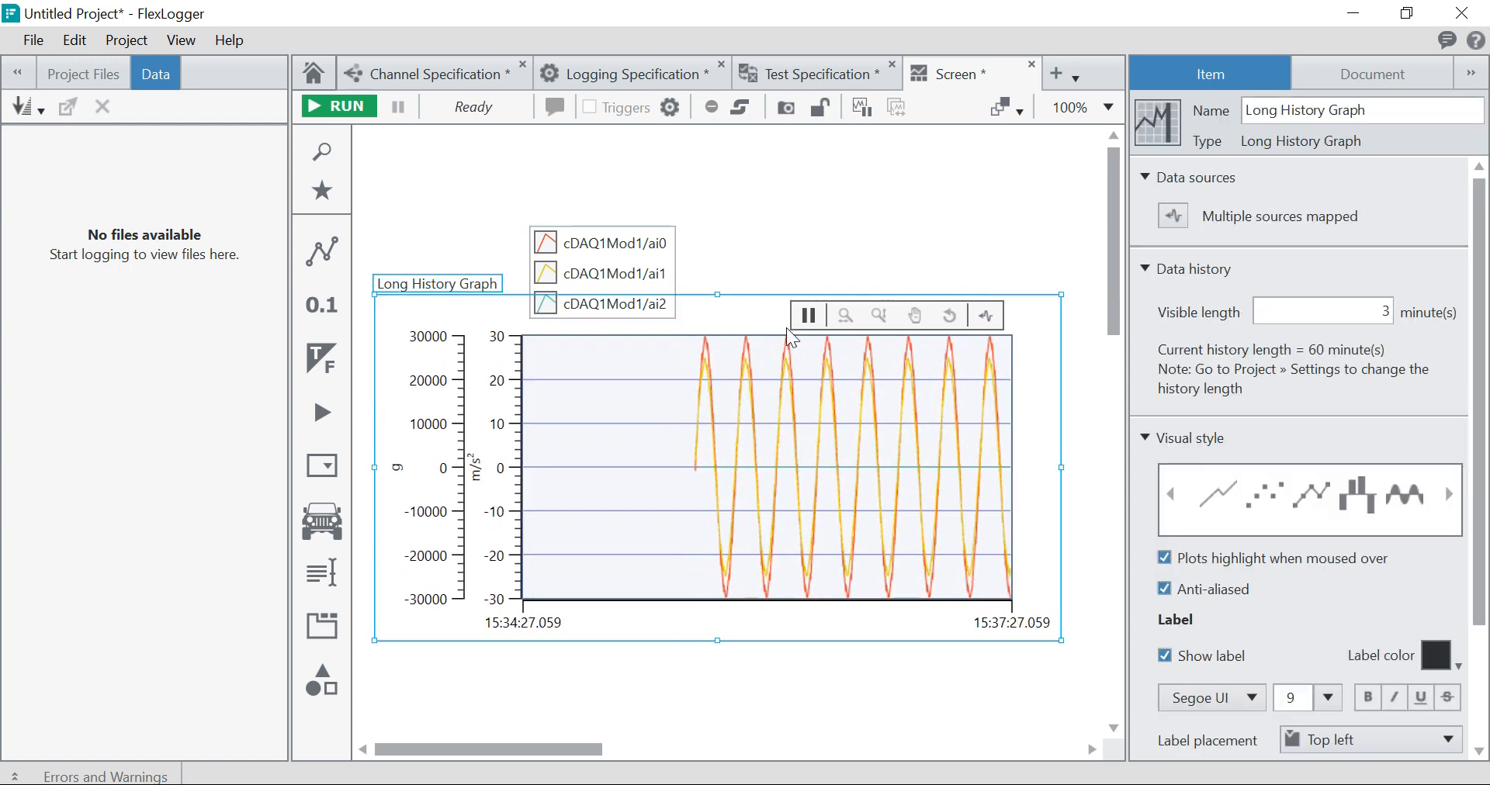
drag(581, 223, 687, 187)
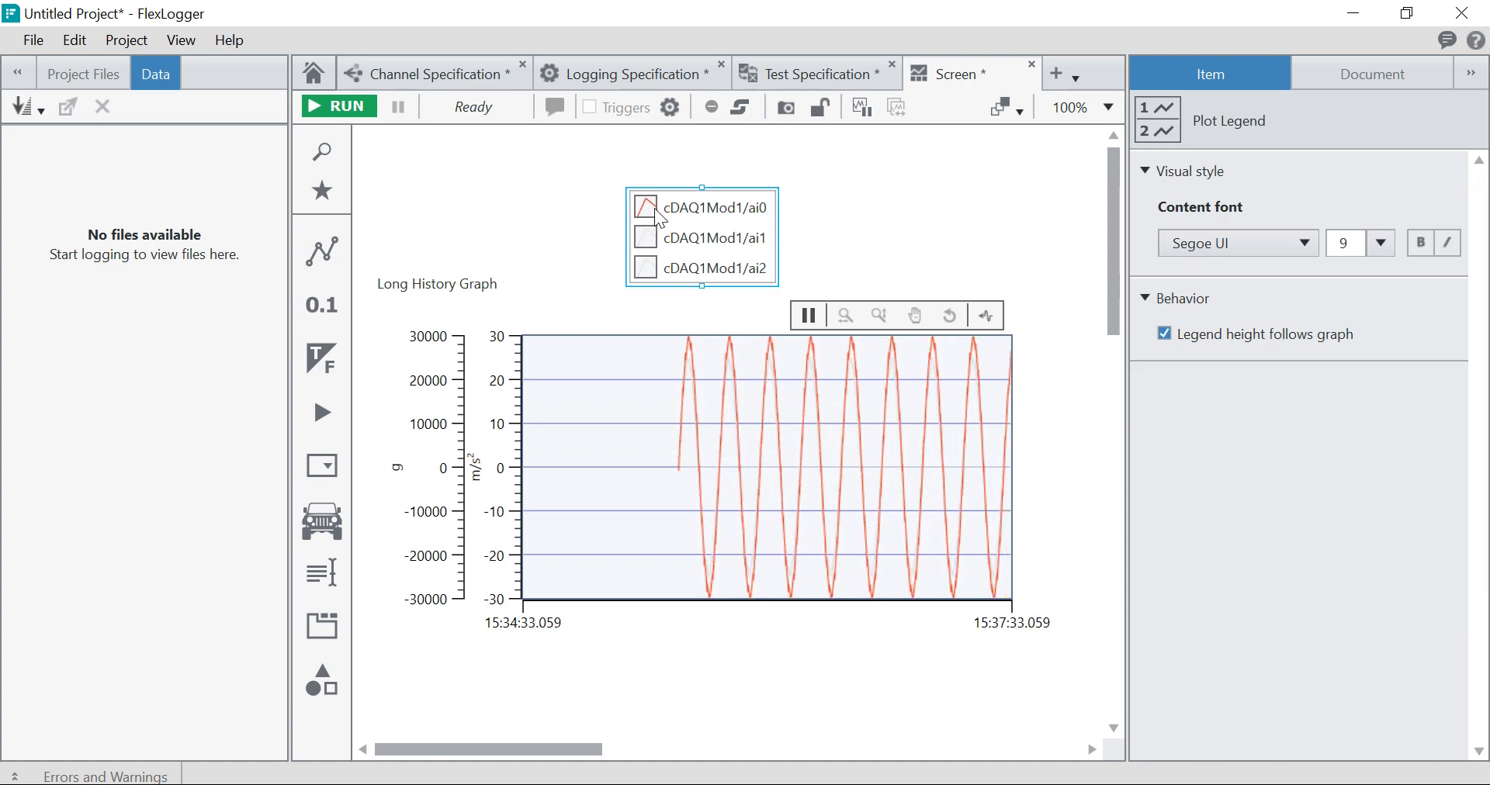
Step: Change the line color of the cDAQ1Mod1/ai2 plot to blue
click(652, 269)
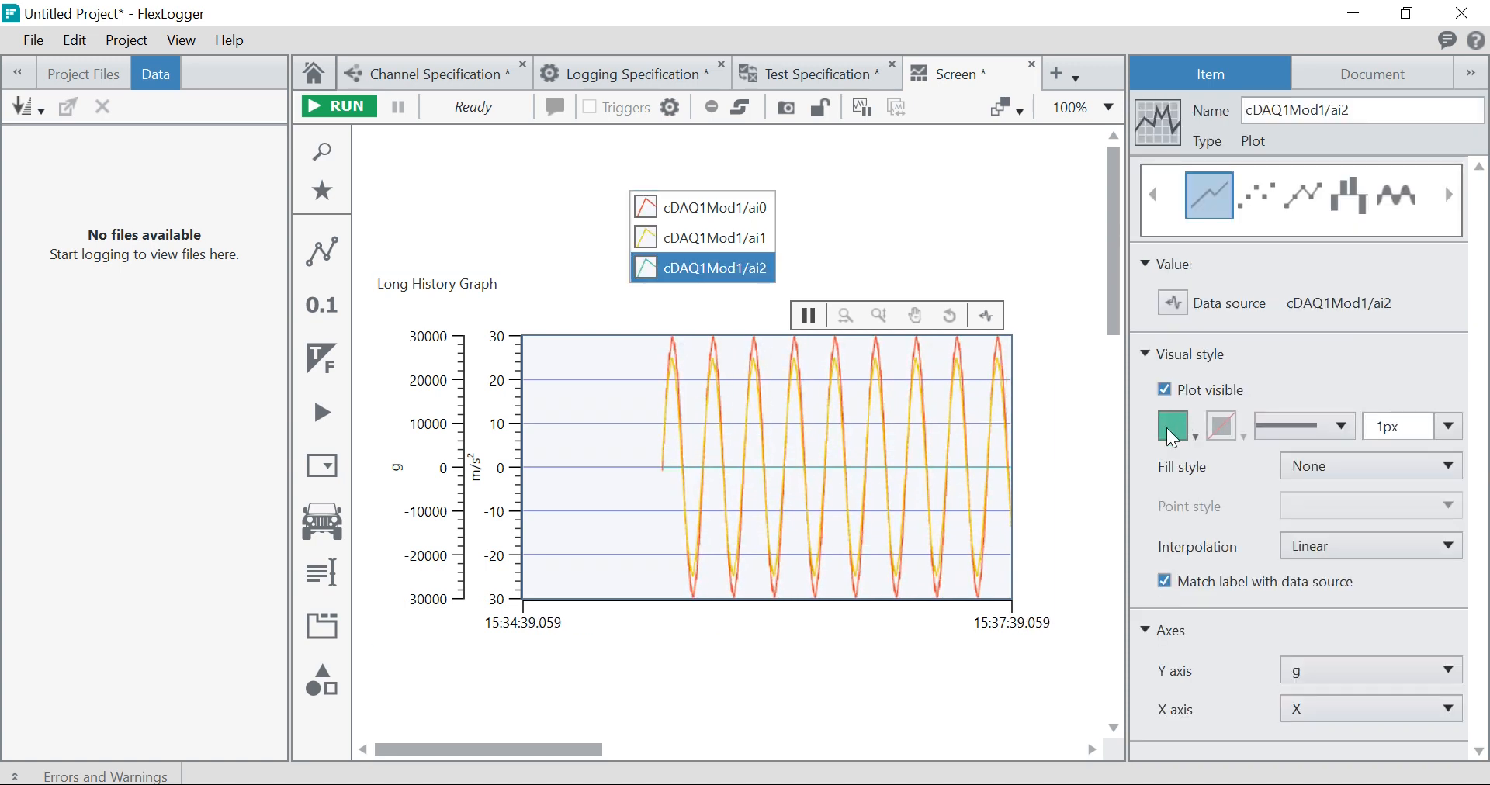
click(1168, 426)
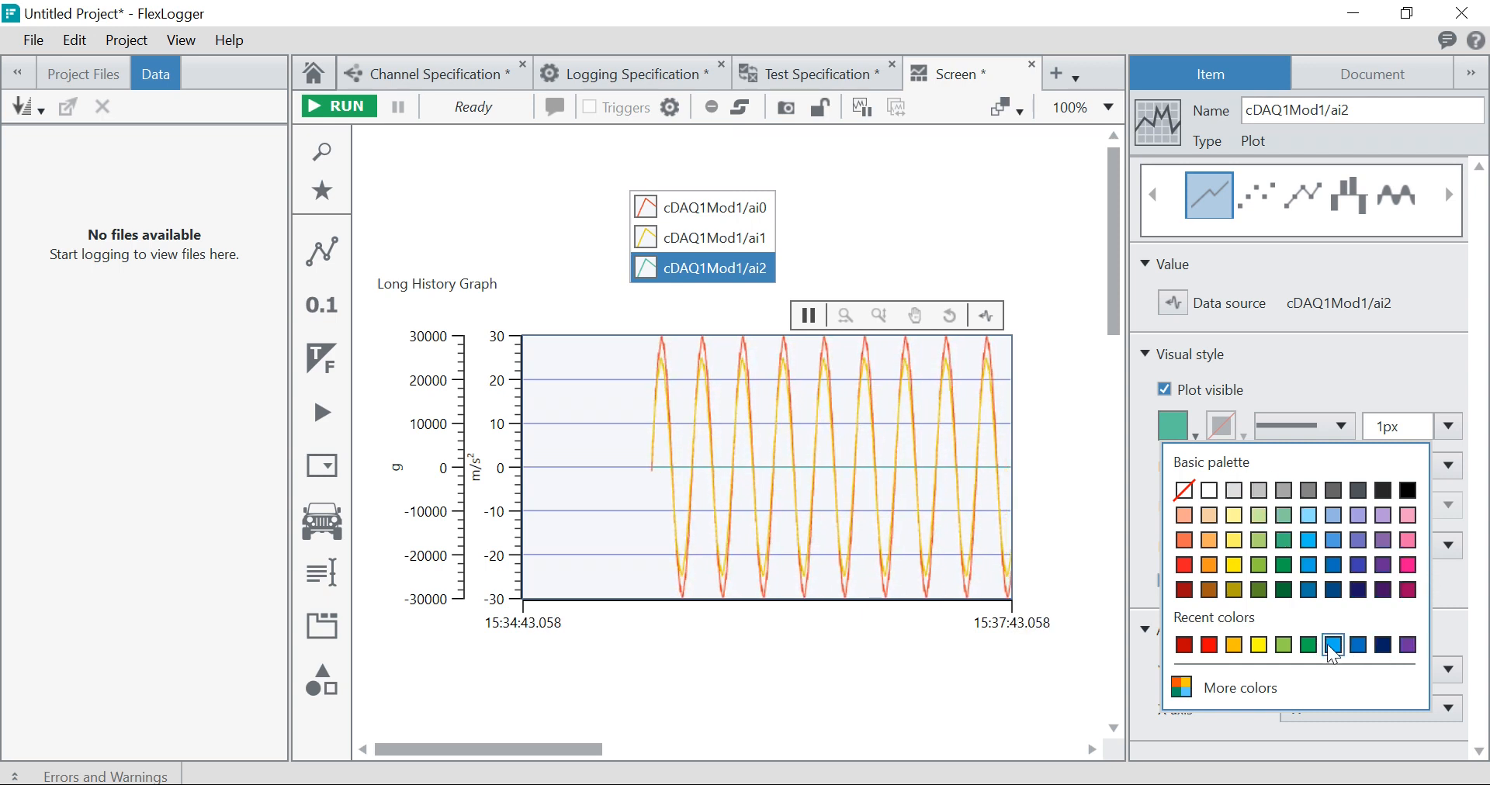
click(1358, 644)
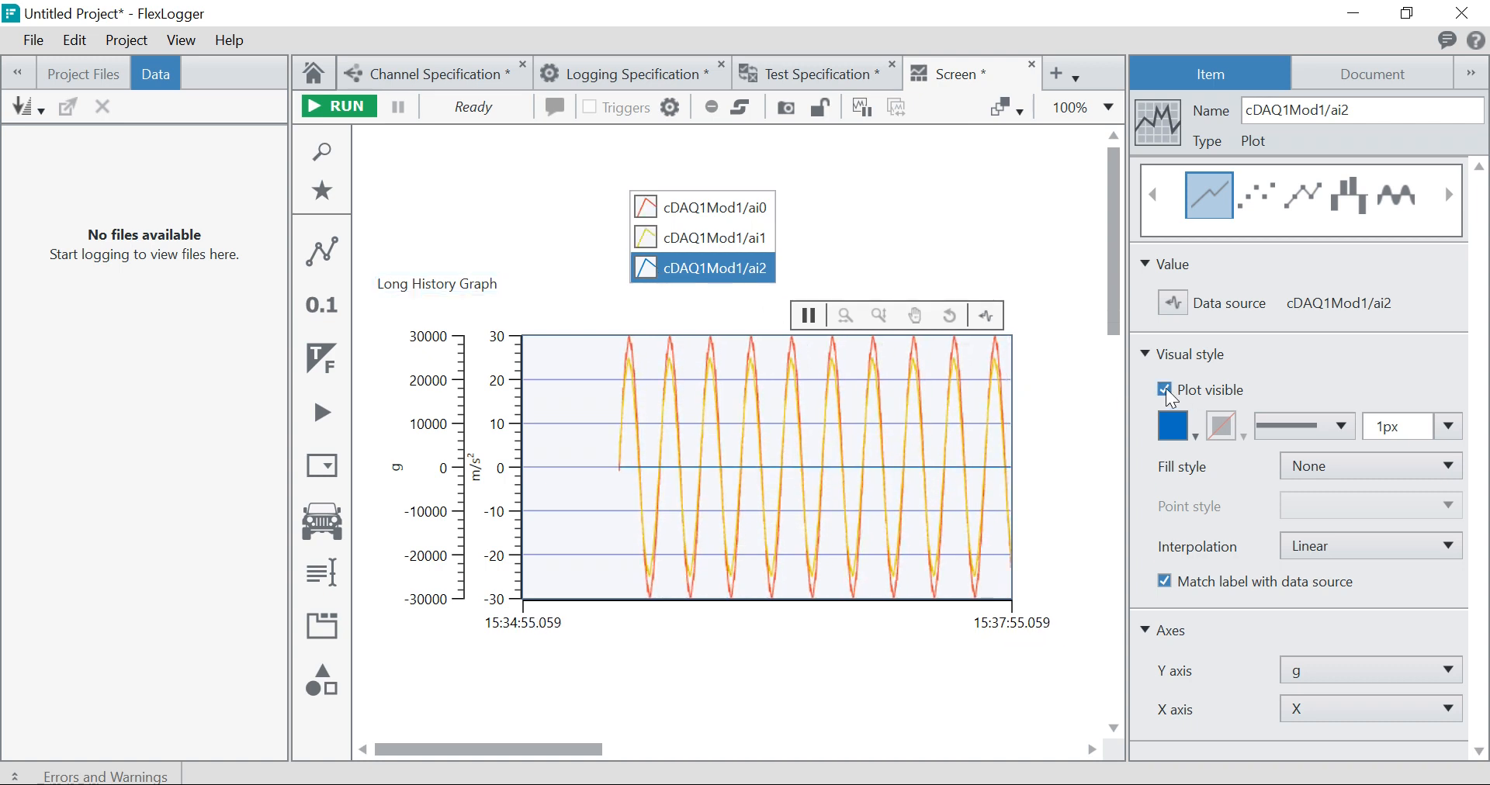
click(1173, 426)
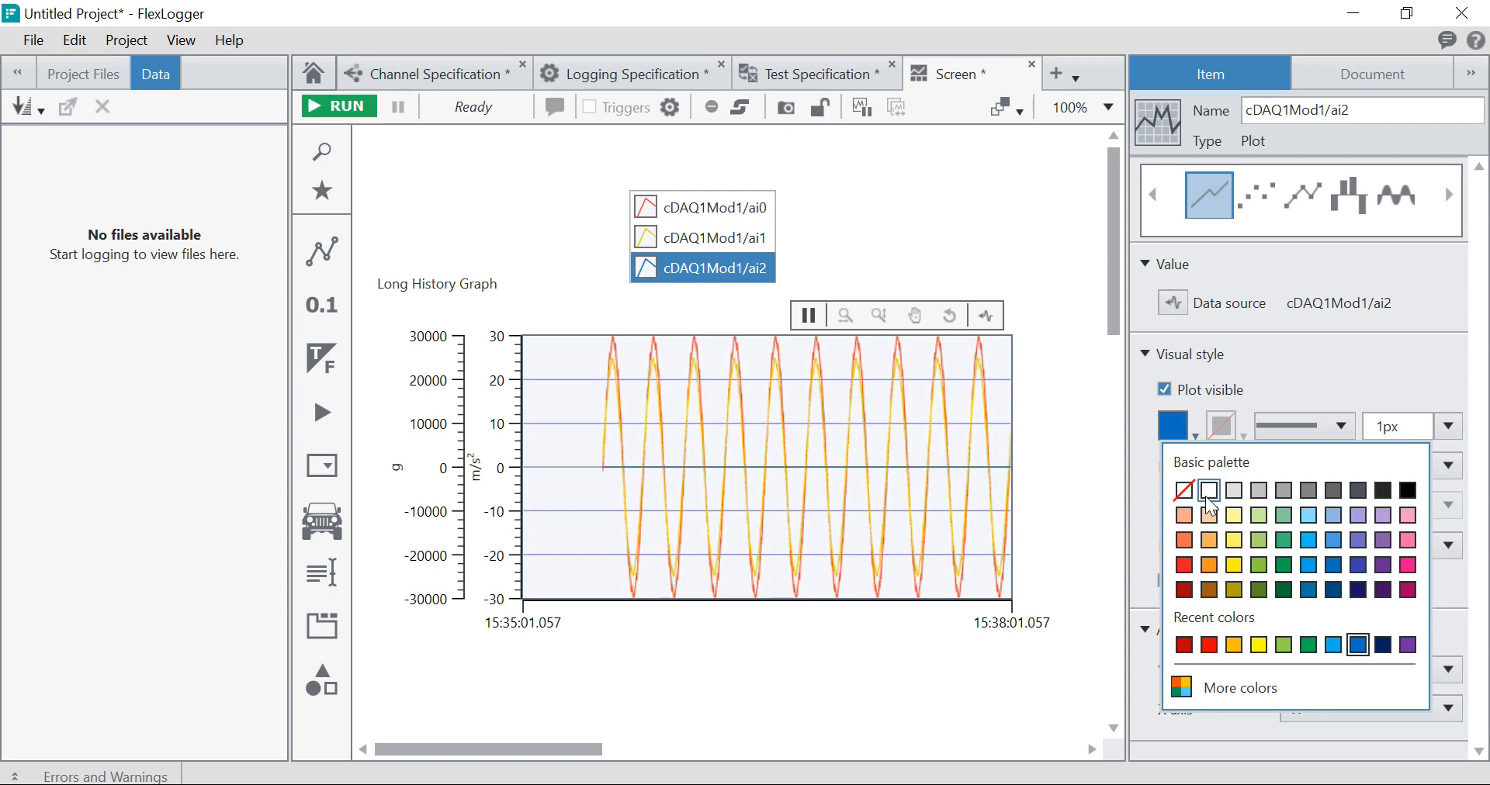
click(1241, 387)
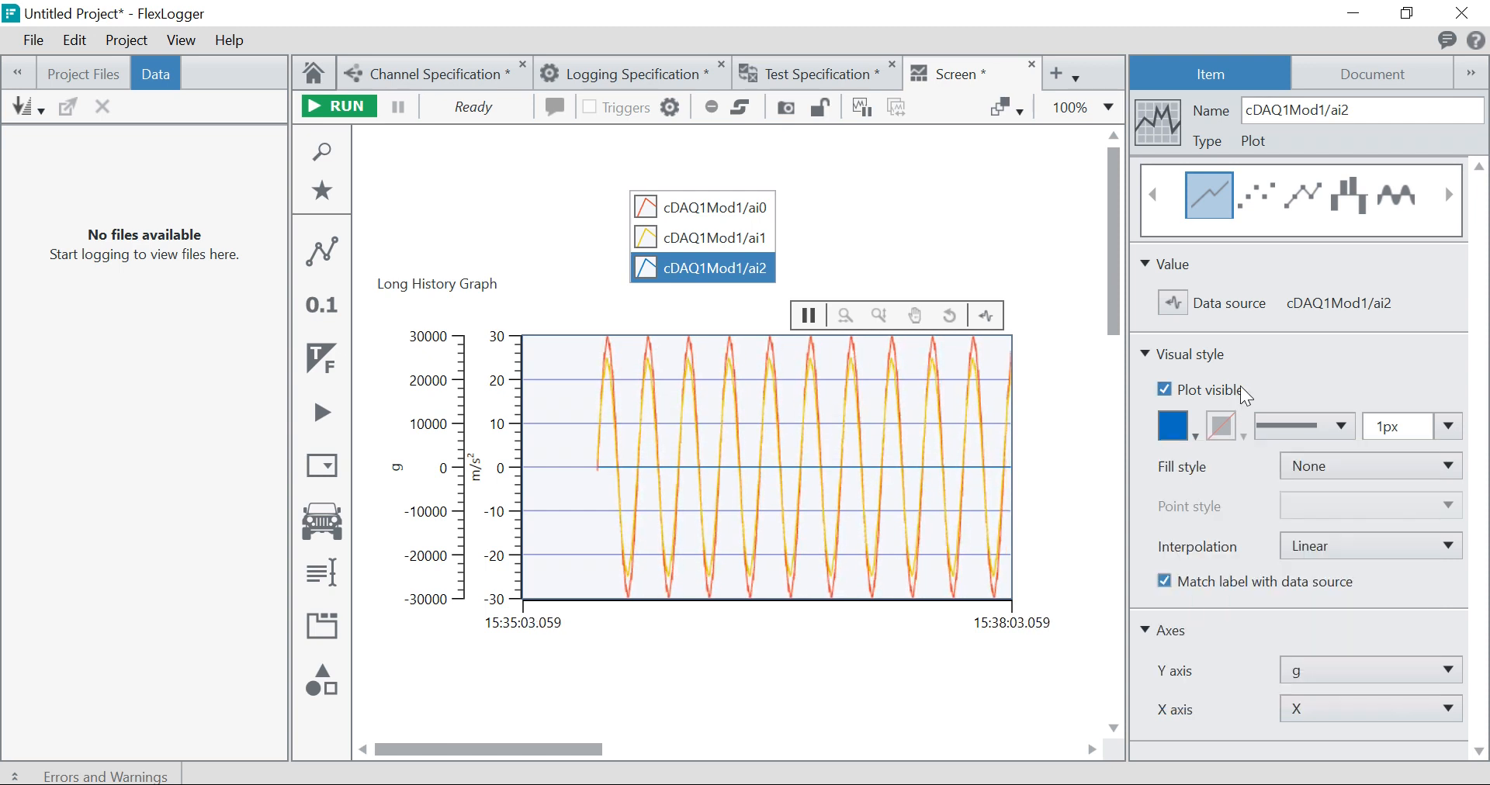
click(1045, 203)
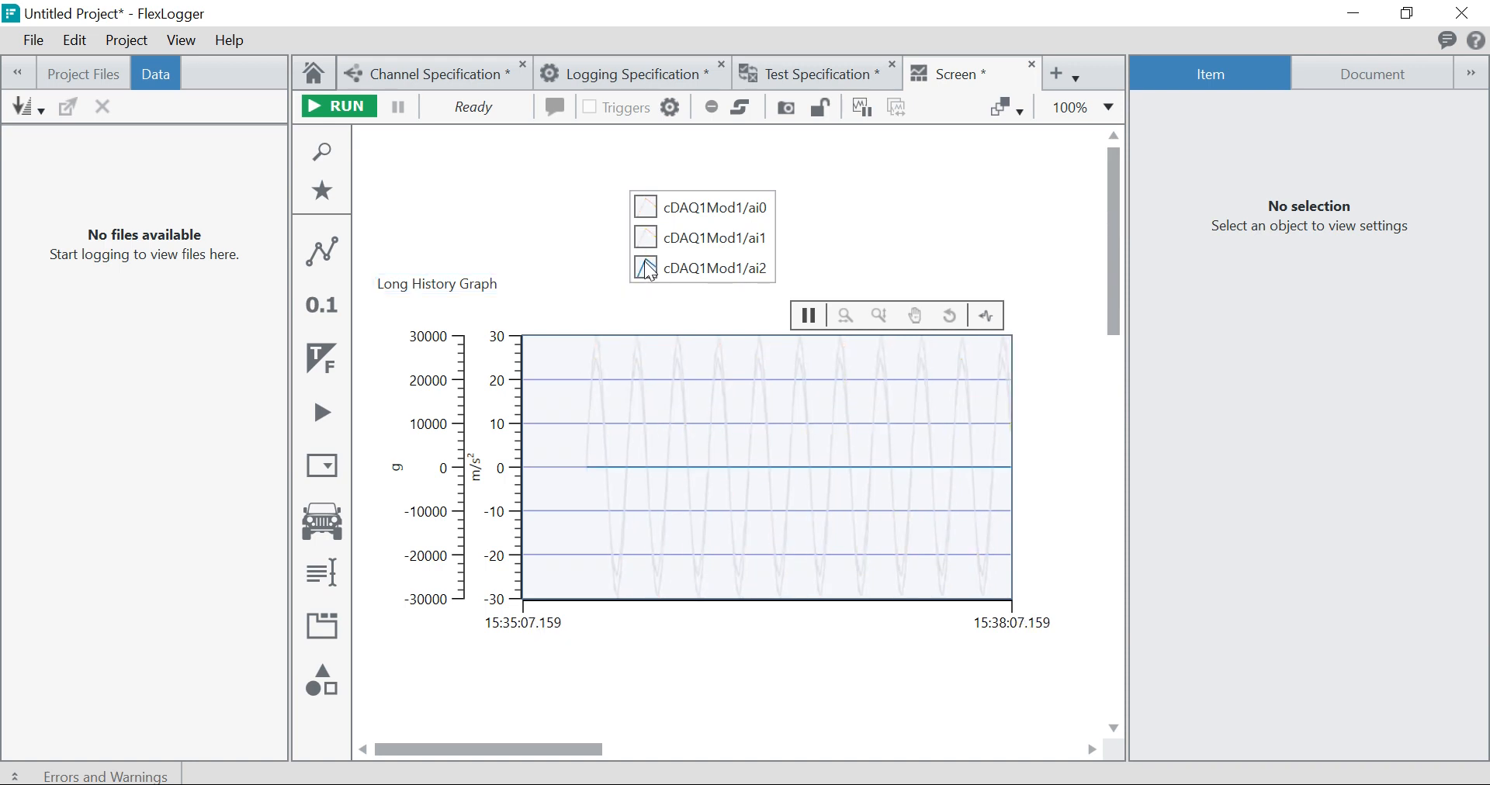
Step: Examine the visual style settings of the cDAQ1Mod1/ai0 plot and its highlighting in the graph
click(649, 216)
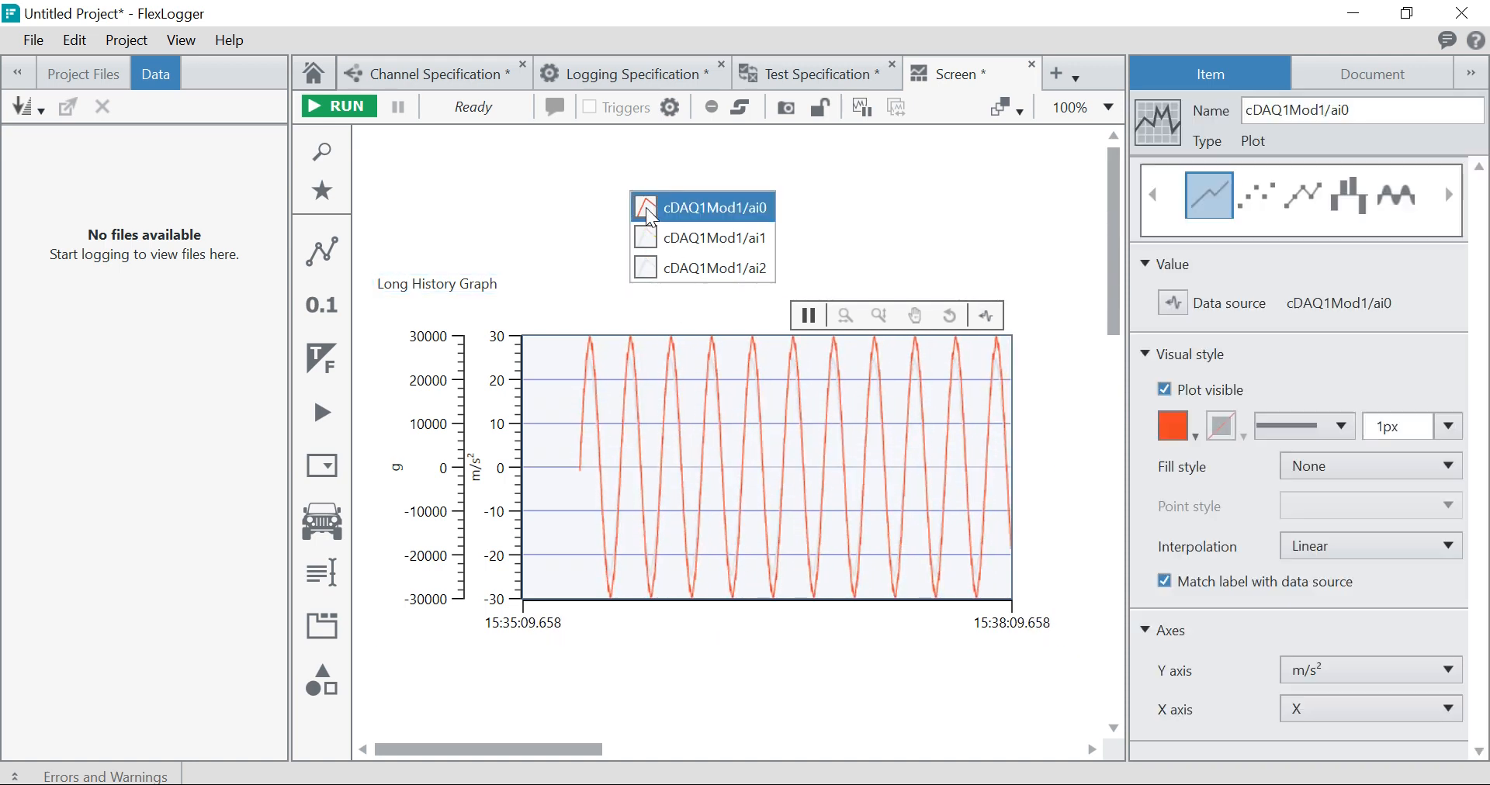
click(1194, 437)
click(1193, 437)
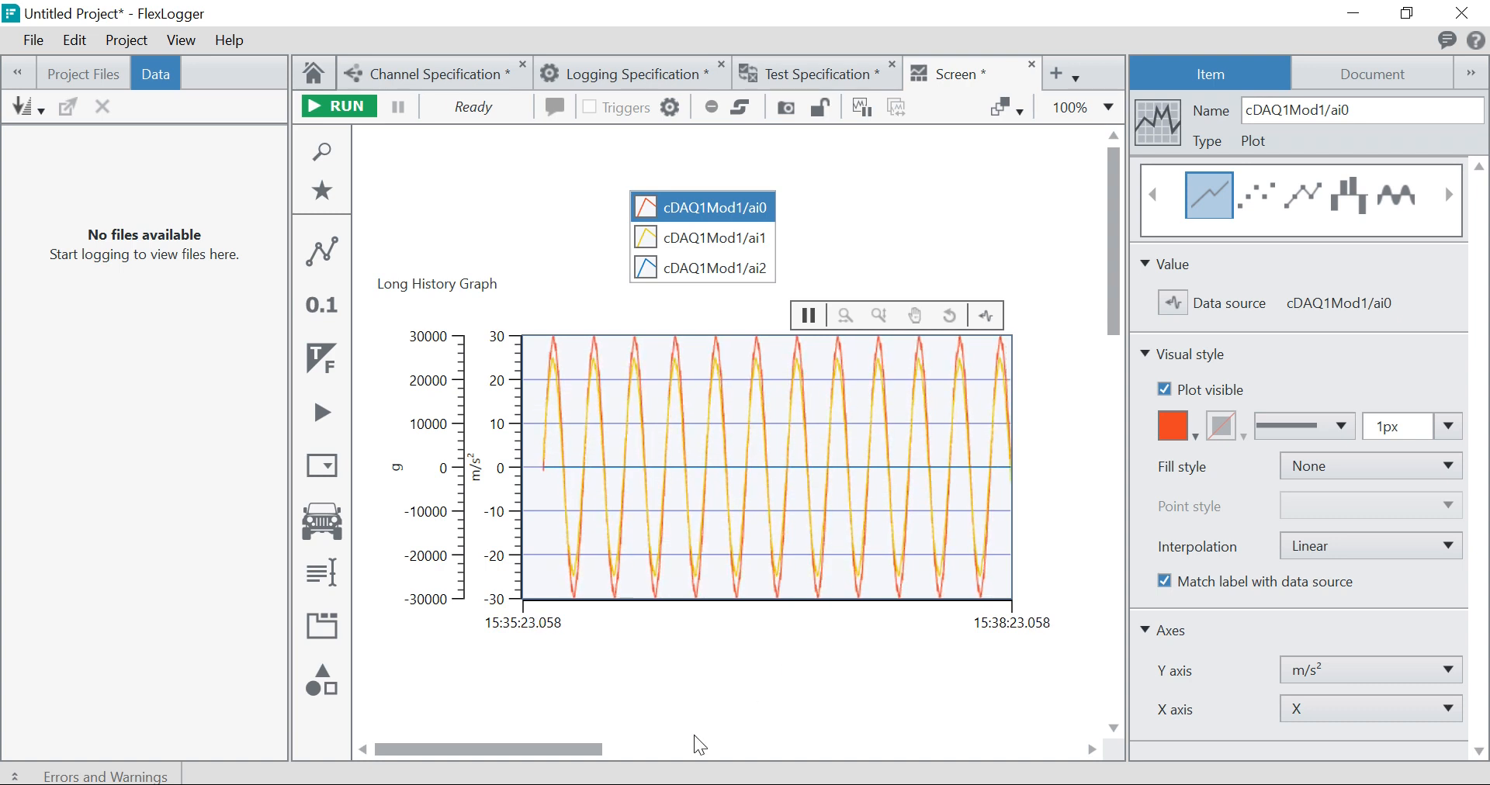
click(921, 202)
mouse_move(804, 434)
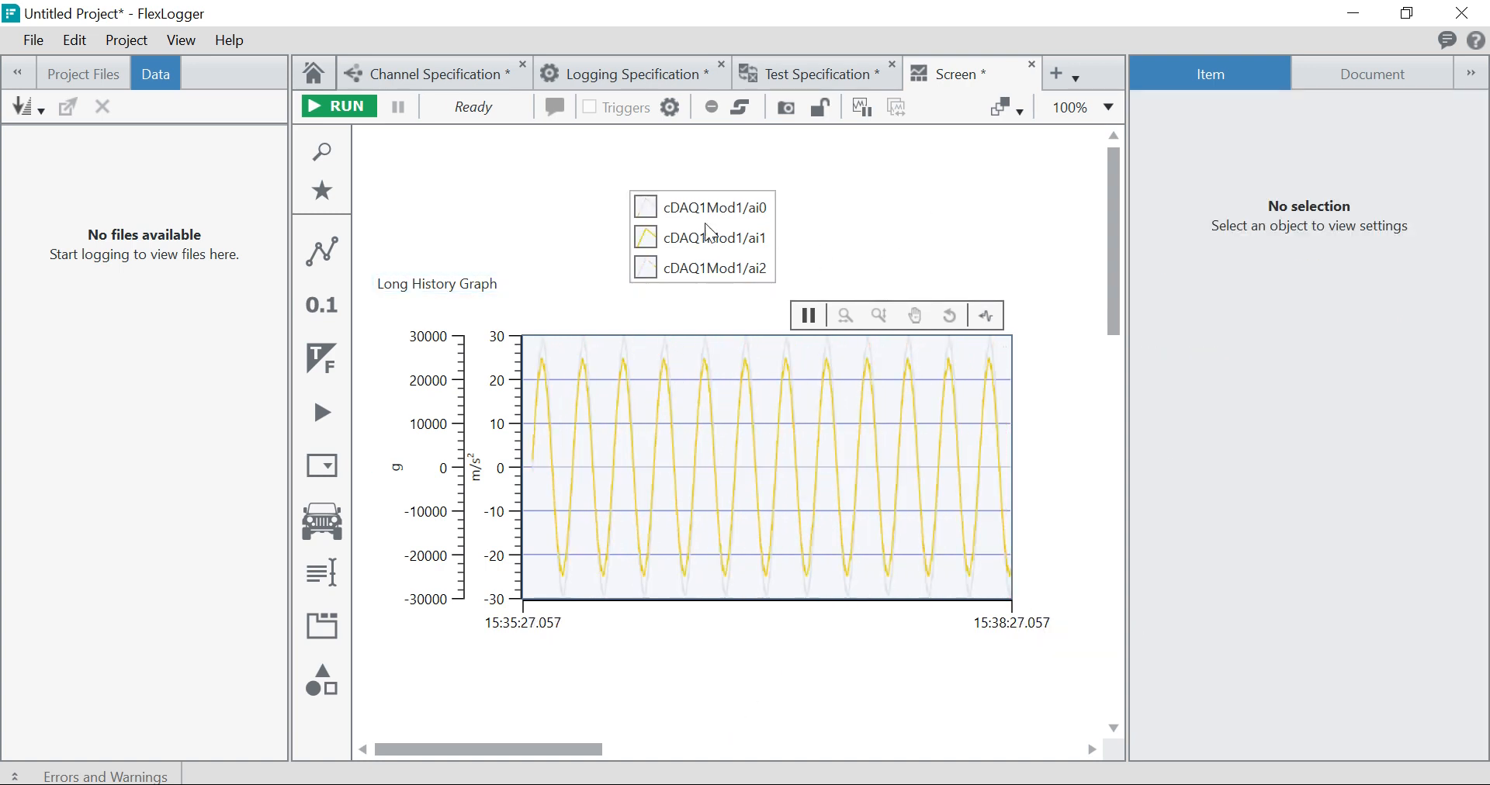
Step: Browse for a new TDMS base path in the Logging Specification and create a folder named Flexlogger in Videos
click(616, 78)
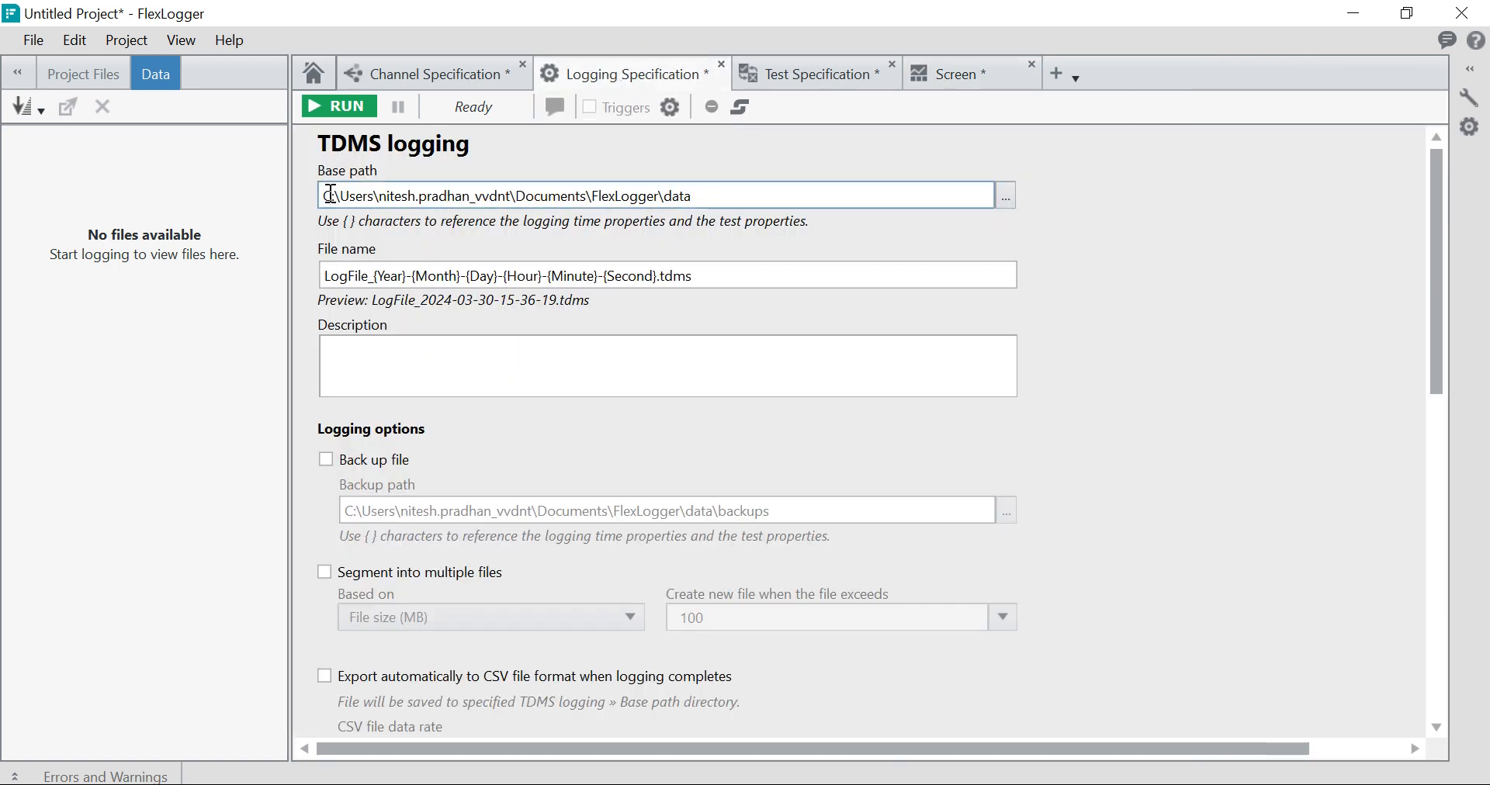
drag(334, 194, 738, 194)
click(738, 194)
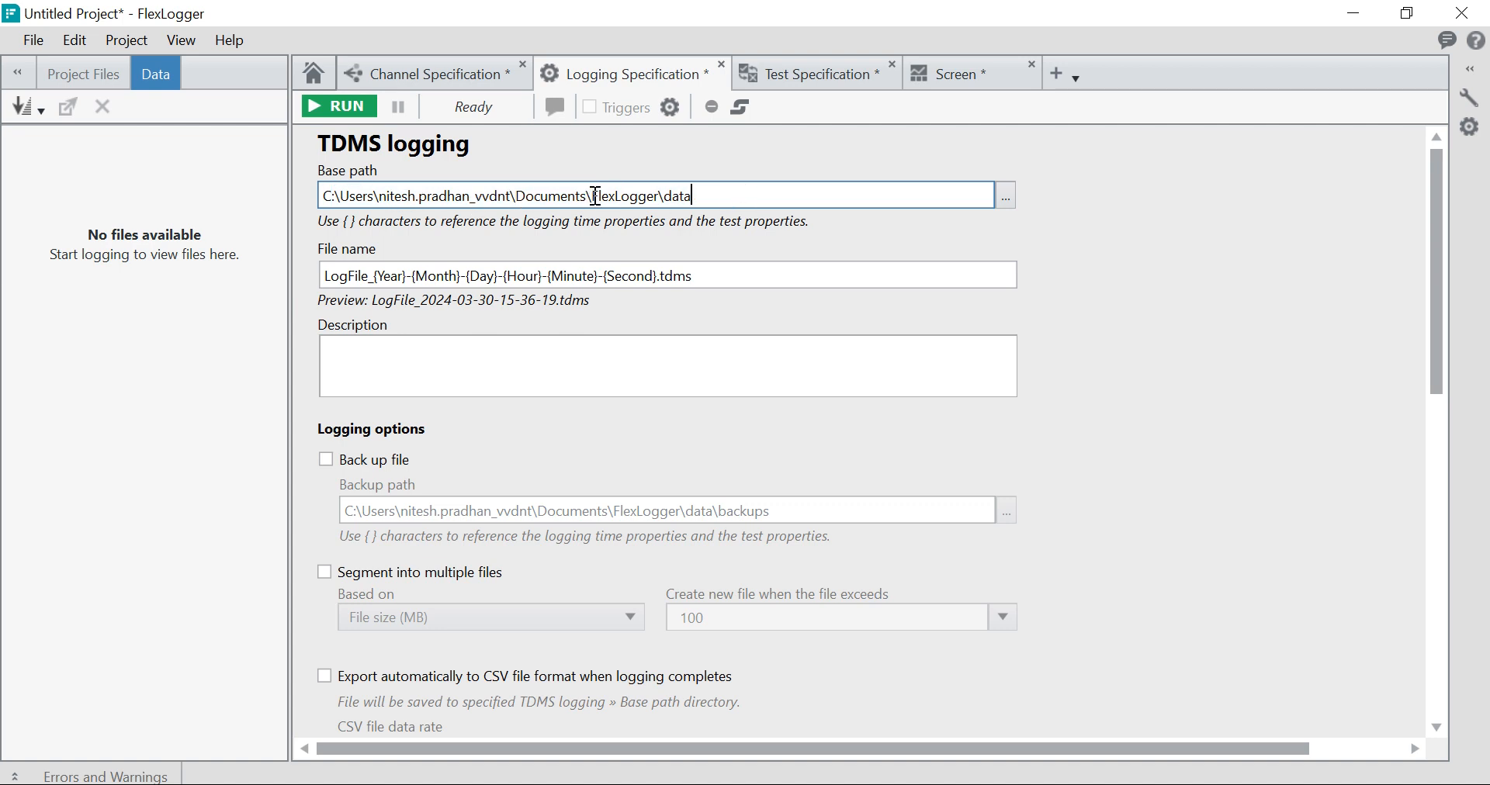
drag(600, 194, 1004, 194)
click(777, 202)
click(1007, 199)
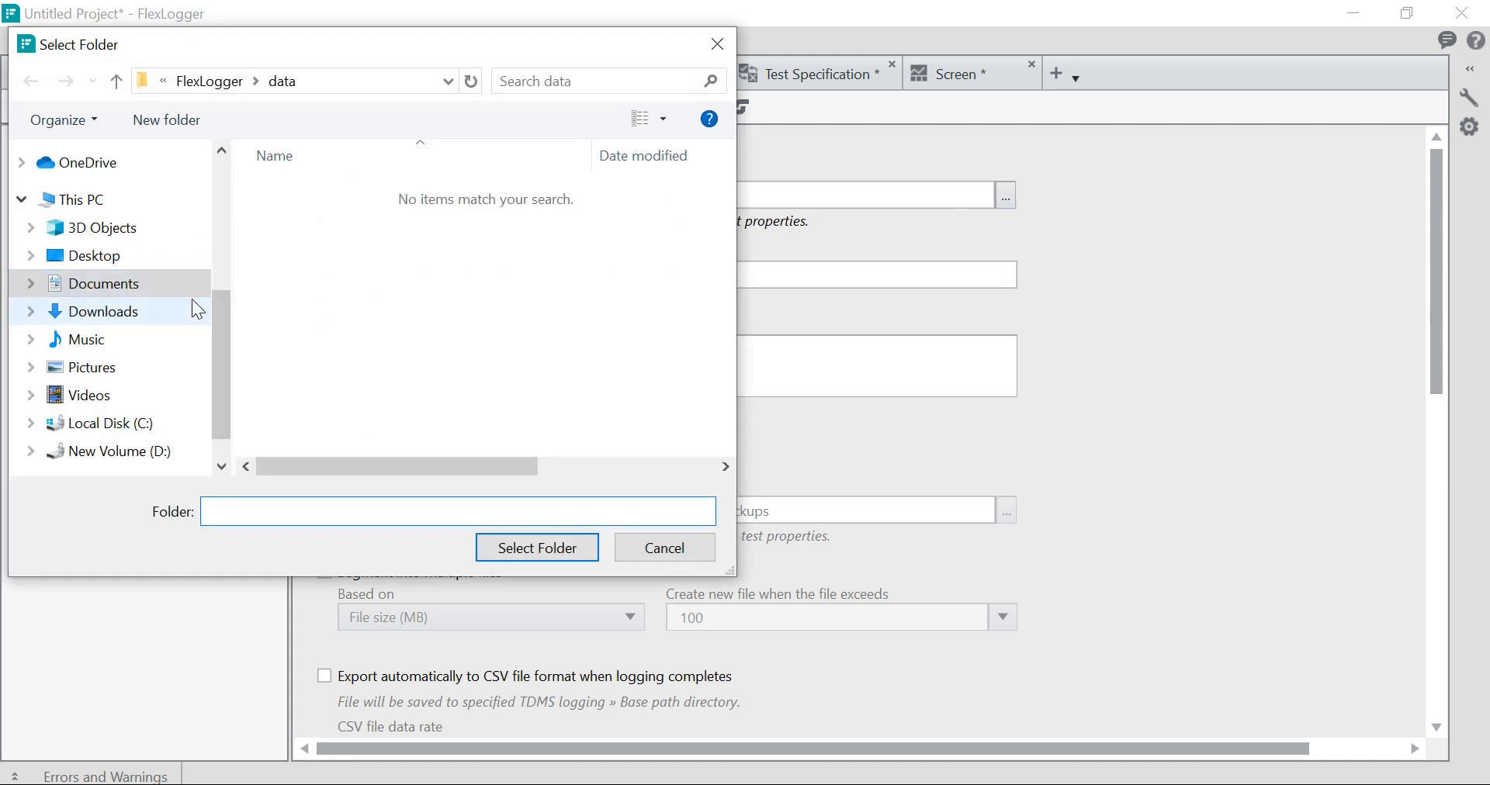
click(114, 391)
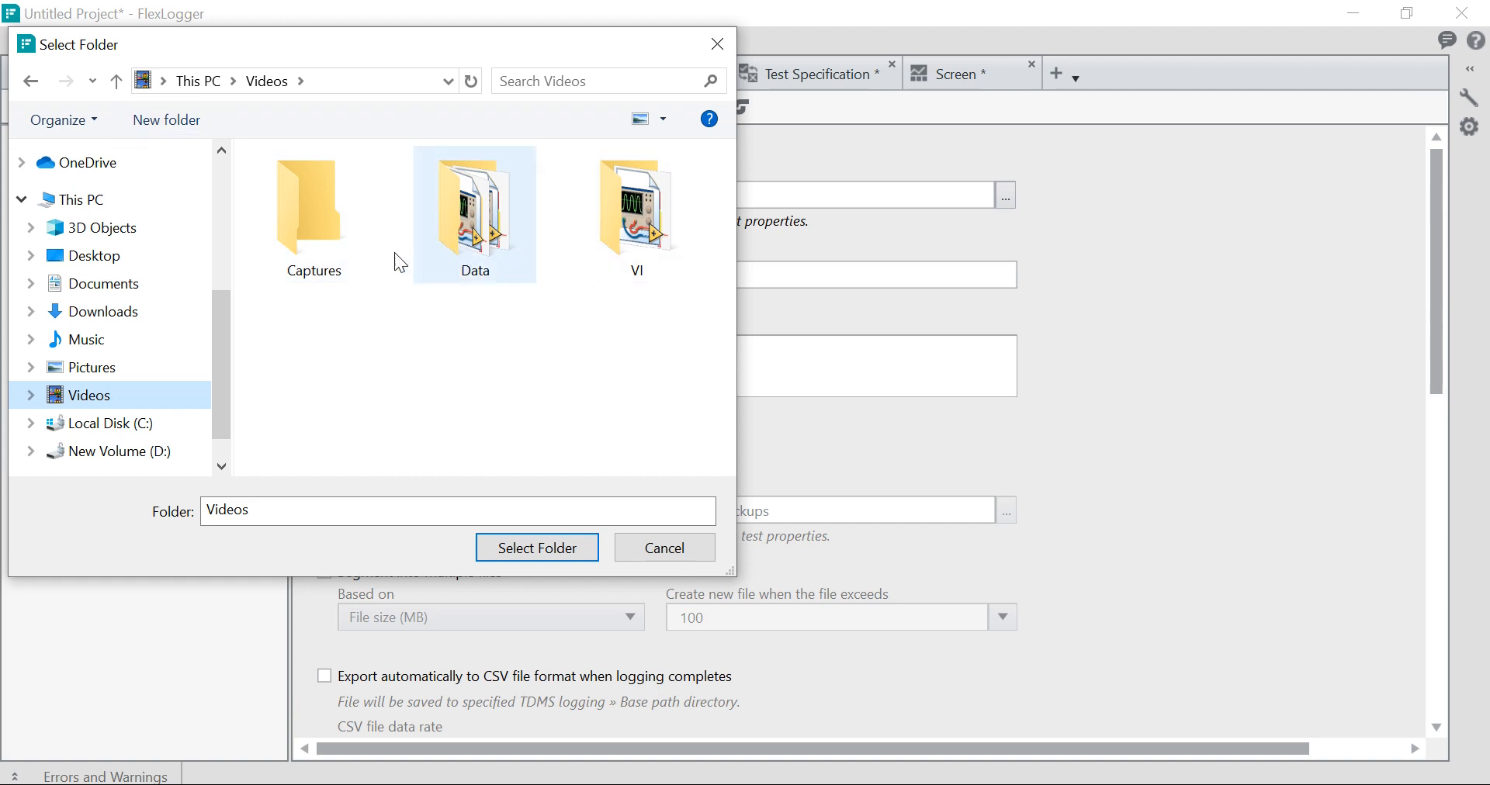
click(151, 123)
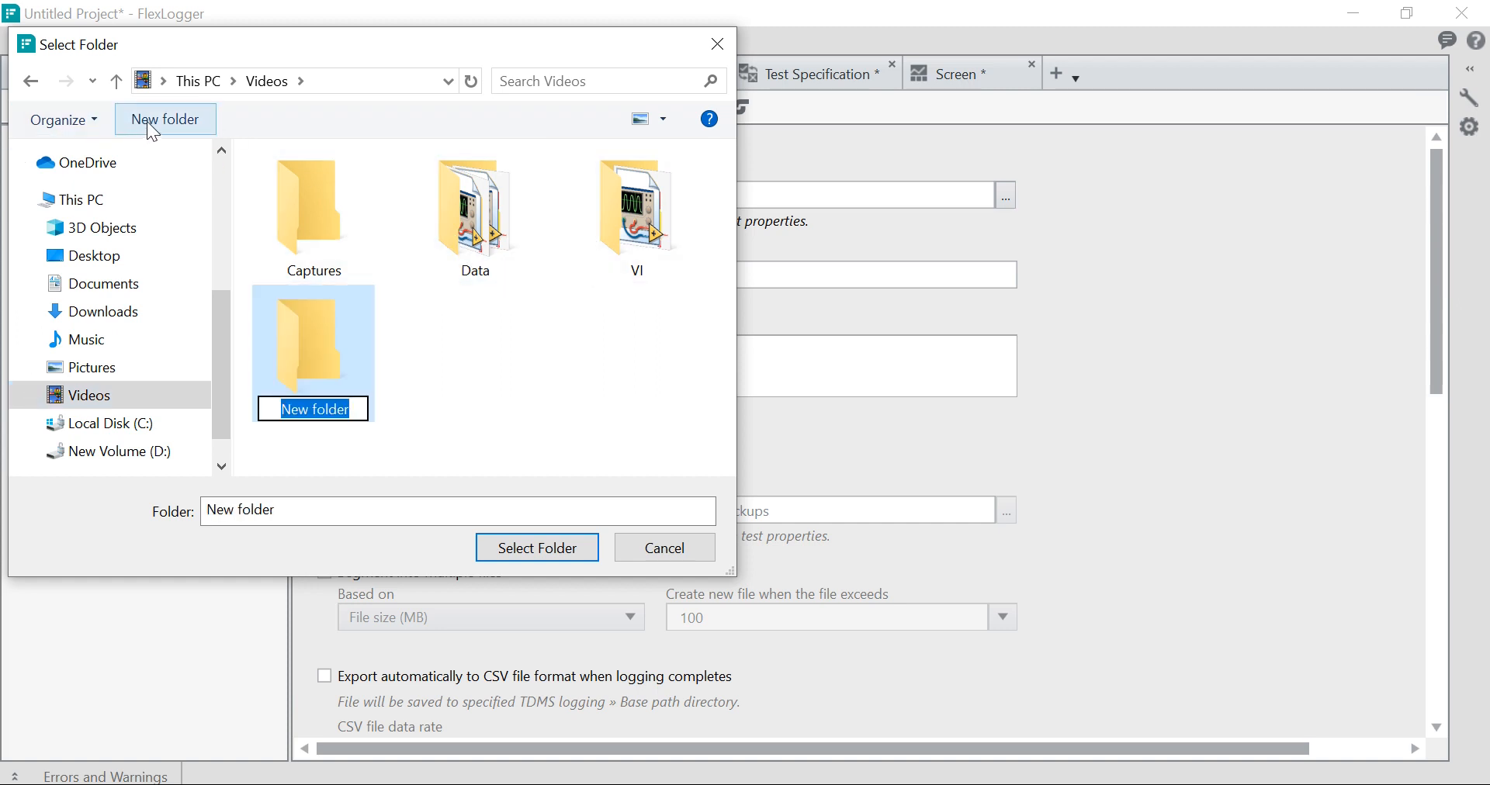
text(Flexlogger)
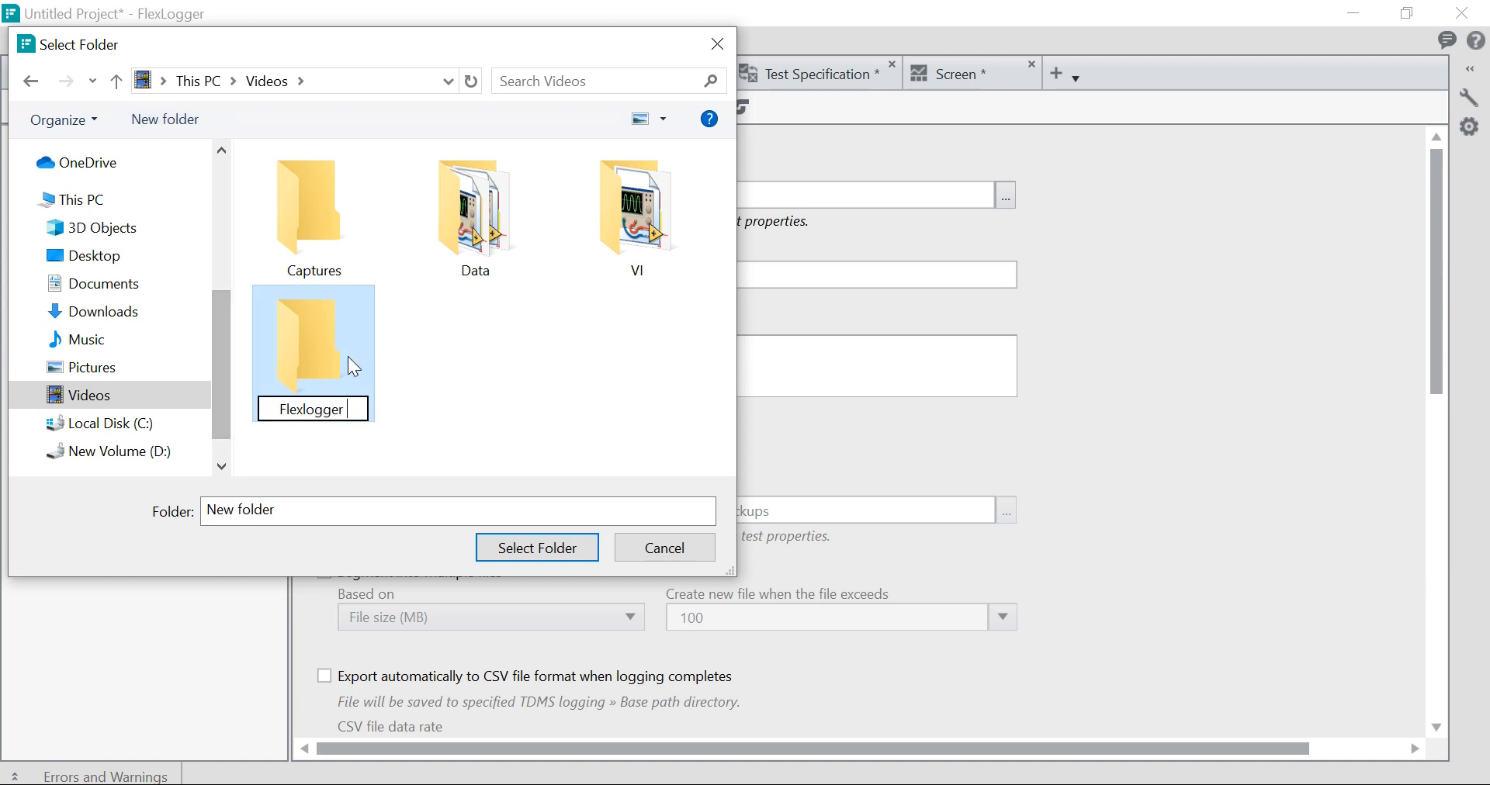
Step: Create a folder named NI 9232 inside the Flexlogger folder and set it as the TDMS logging base path
double_click(348, 356)
click(168, 122)
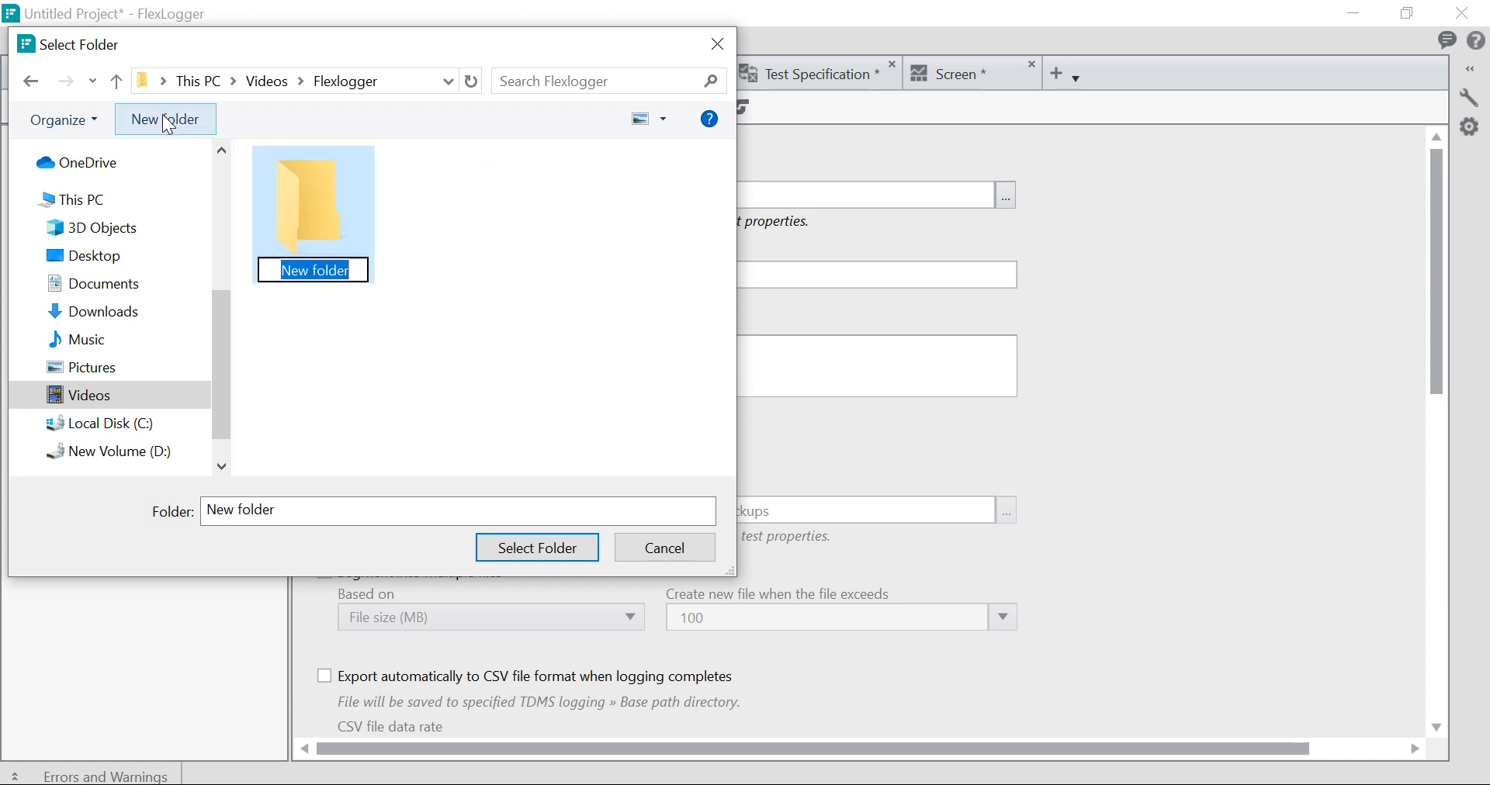
text(9)
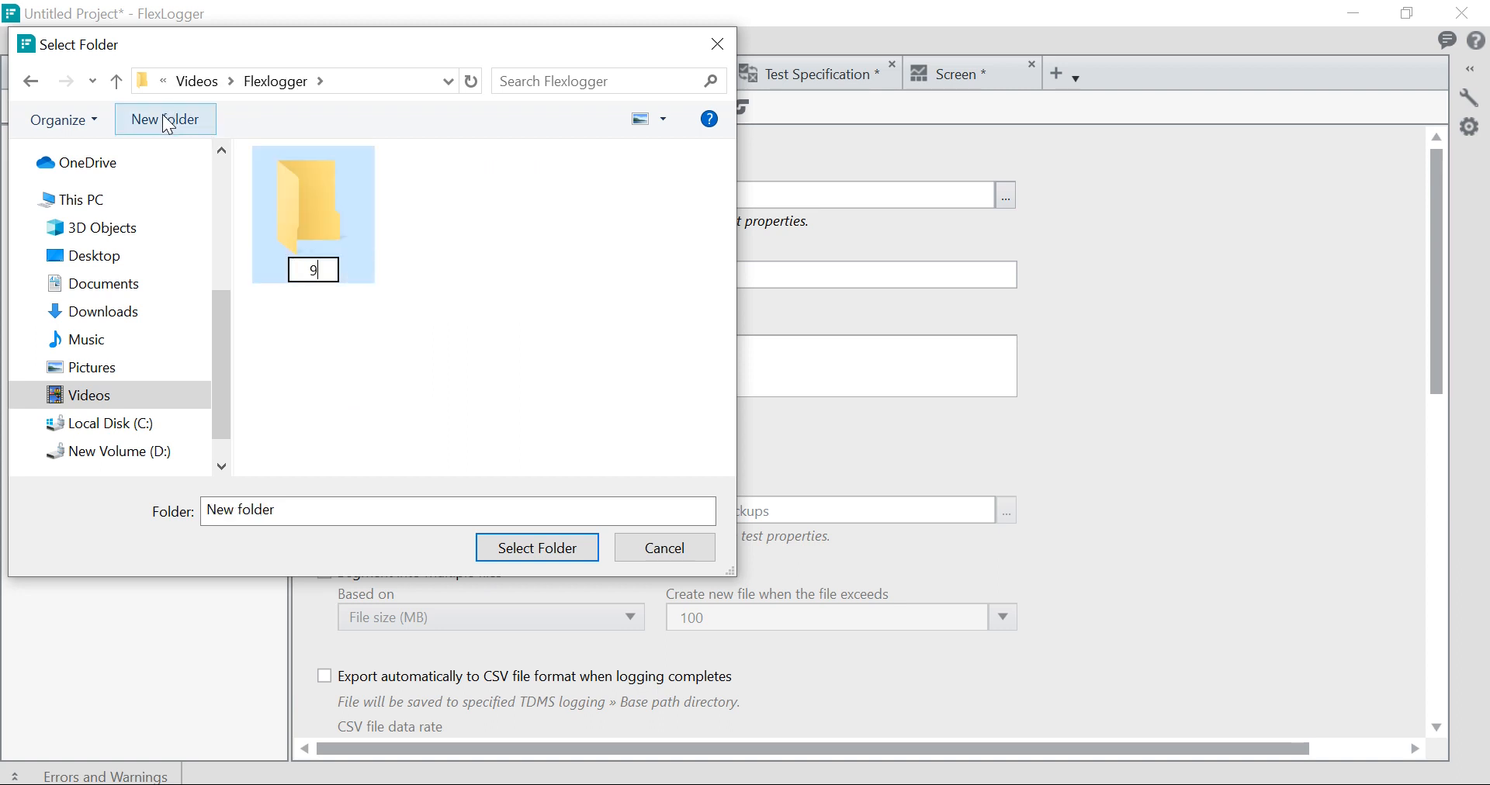
text(i 9232)
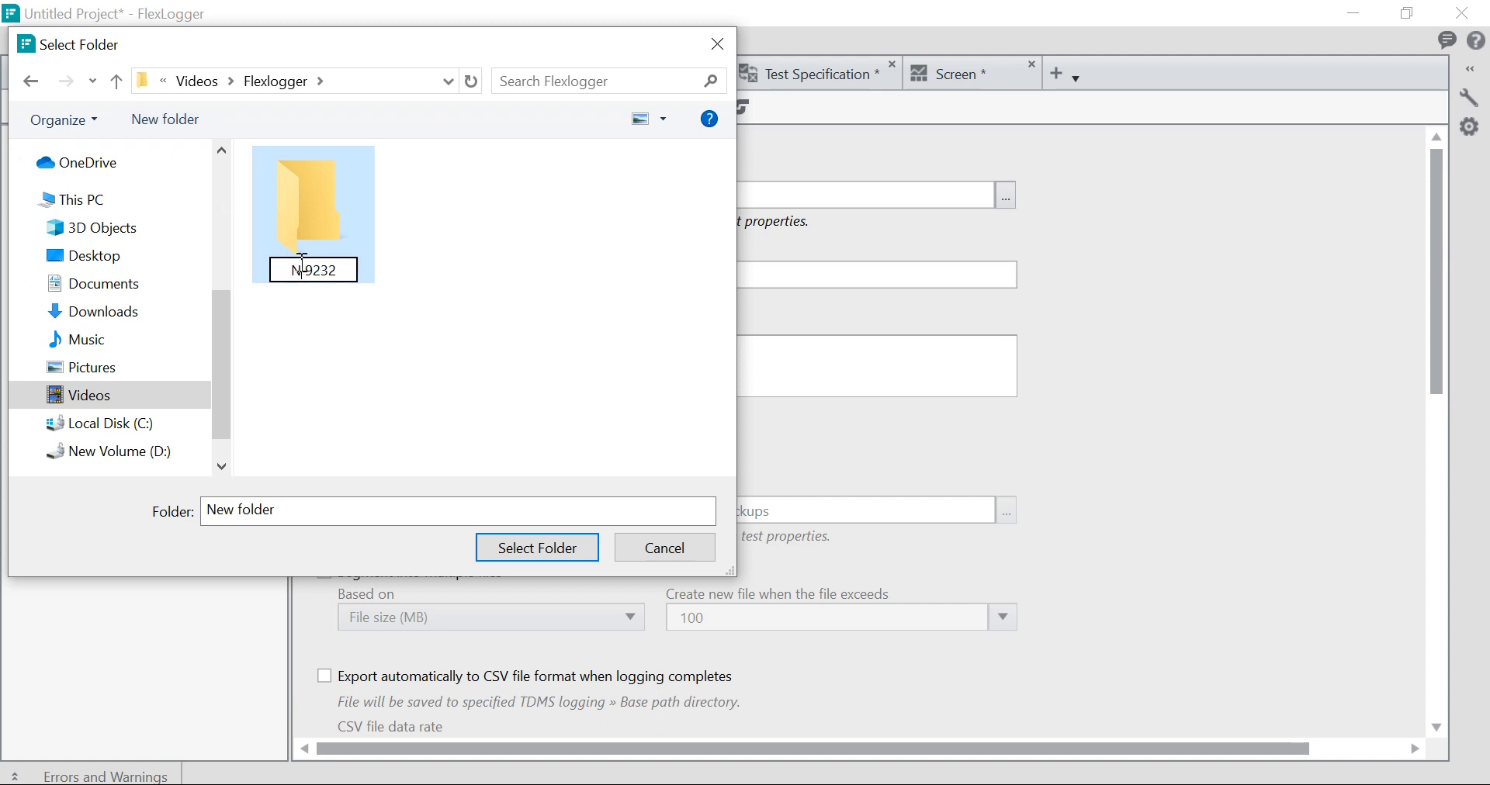
key(Return)
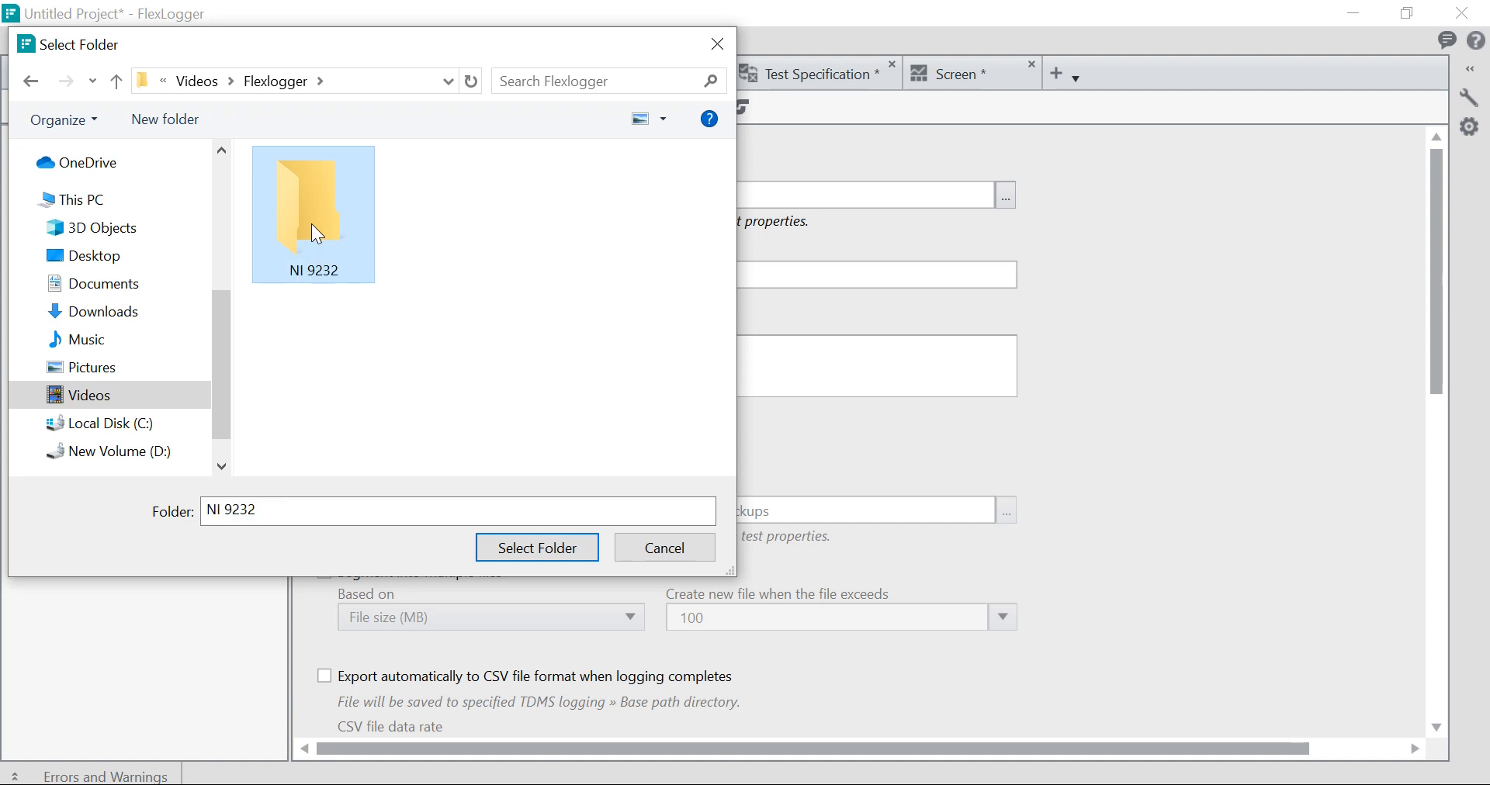
double_click(346, 254)
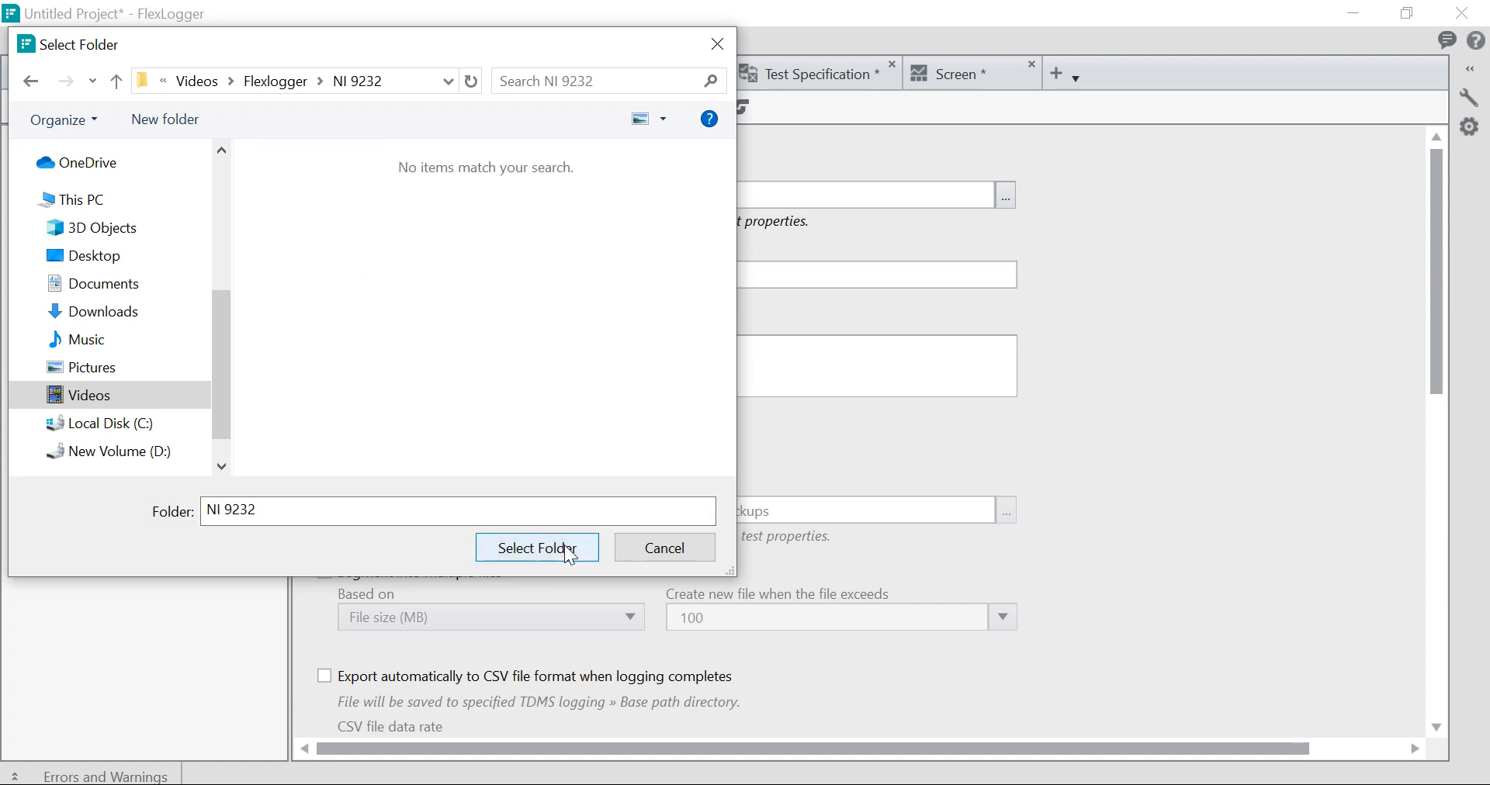
click(537, 549)
Step: Replace the TDMS log file name pattern with "3 channel Vibration Data .tdms"
click(542, 273)
drag(329, 278, 587, 278)
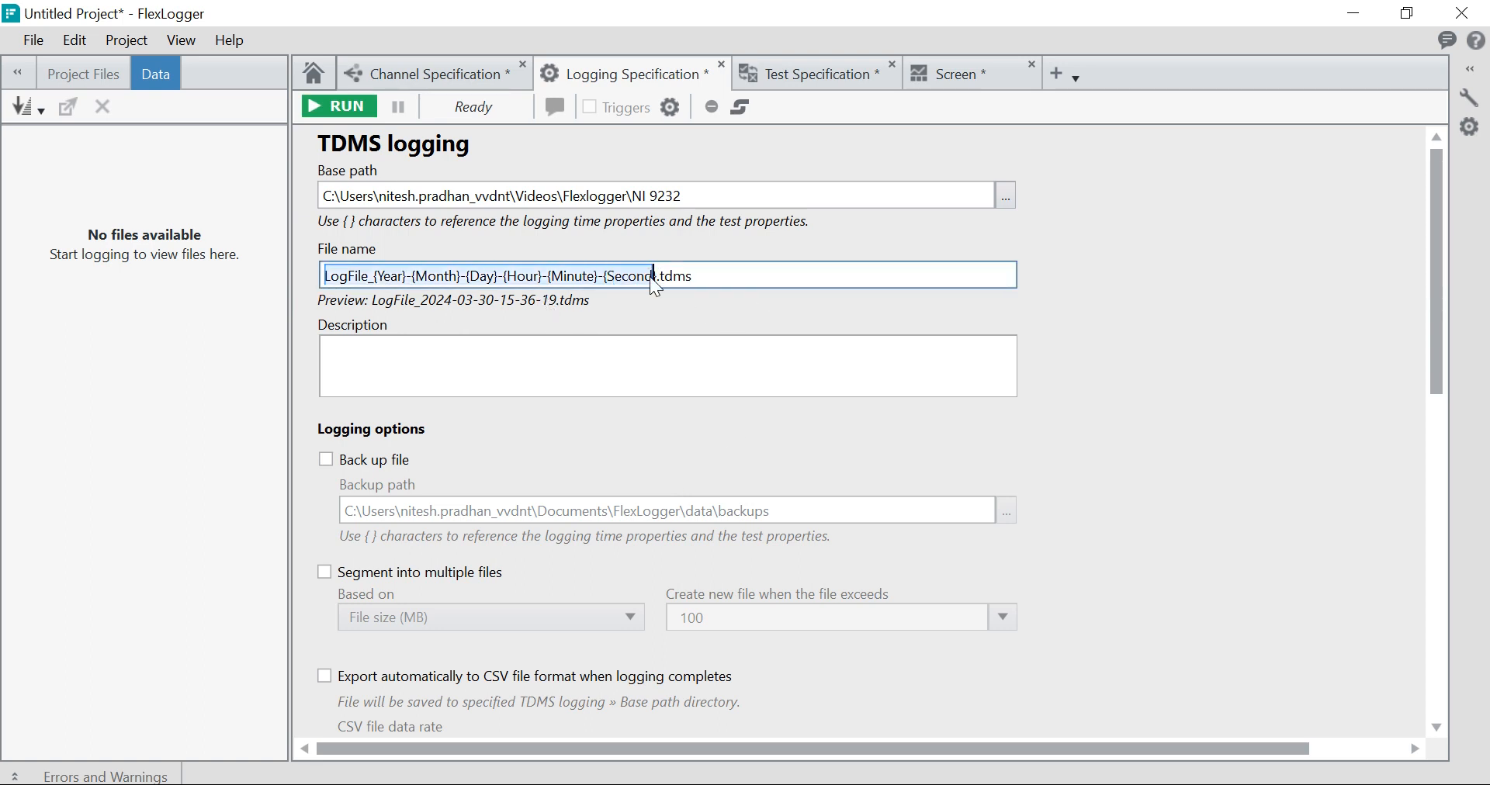
key(BackSpace)
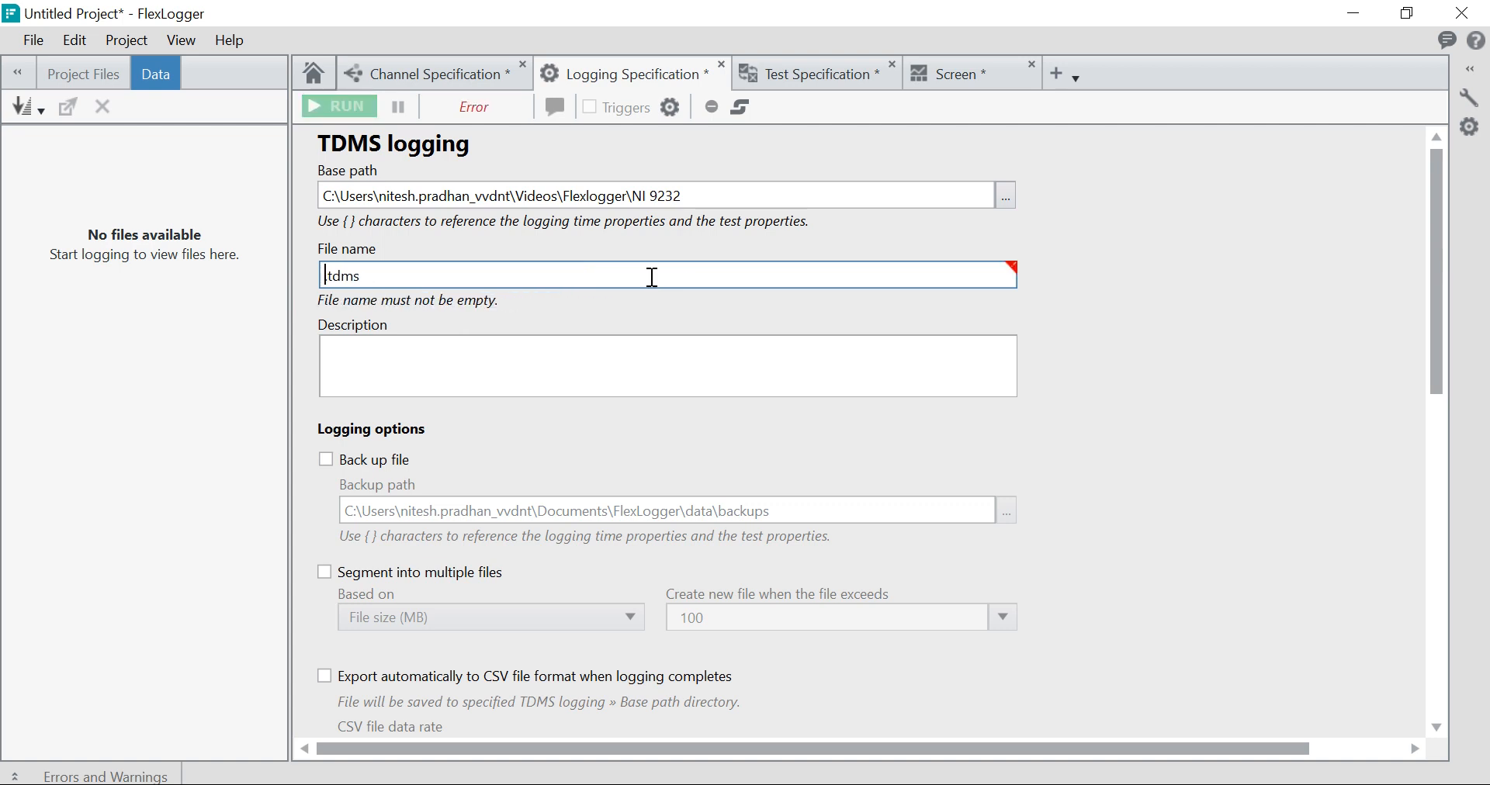
text(channel )
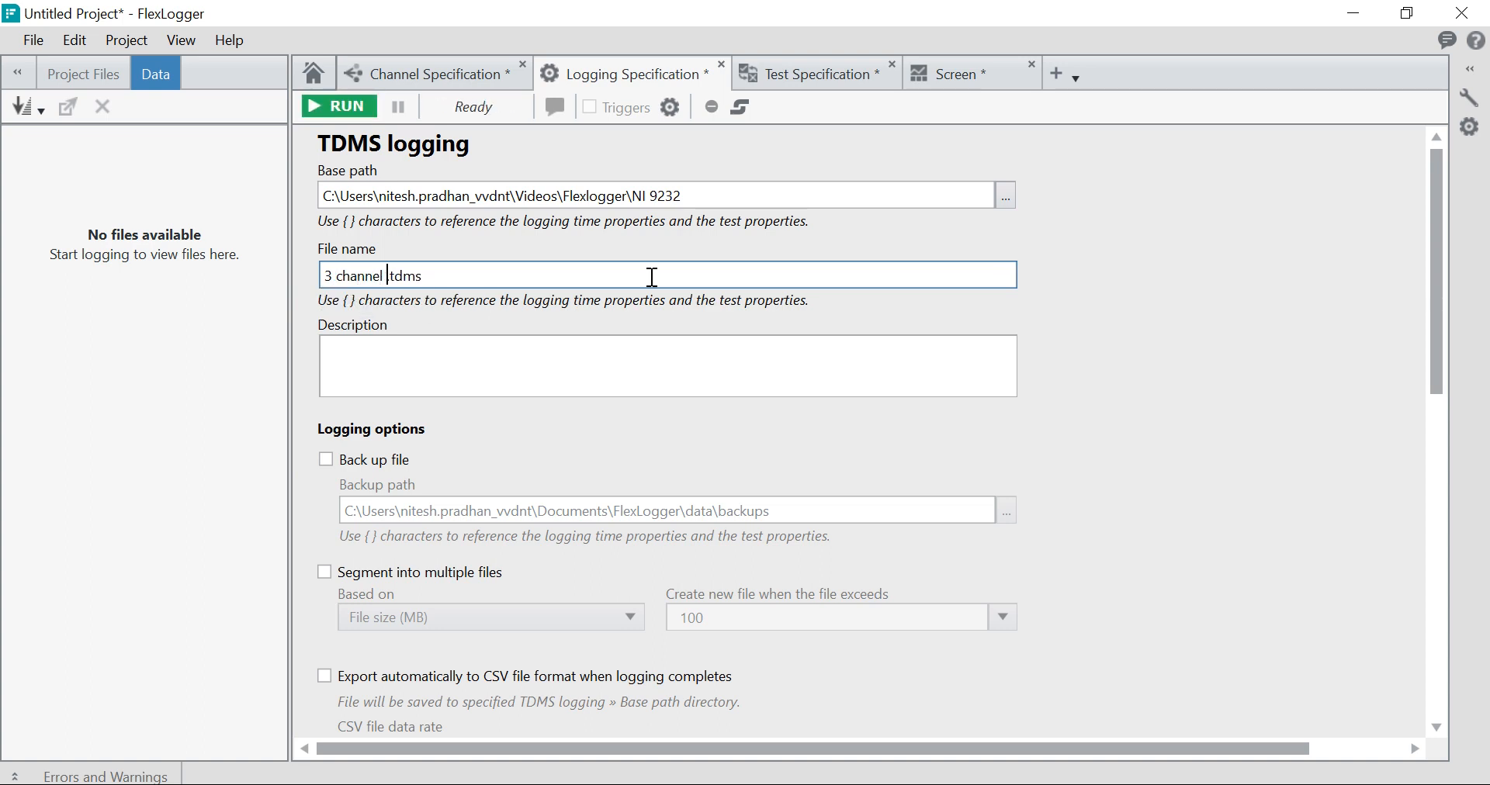
text(5)
key(BackSpace)
text(V)
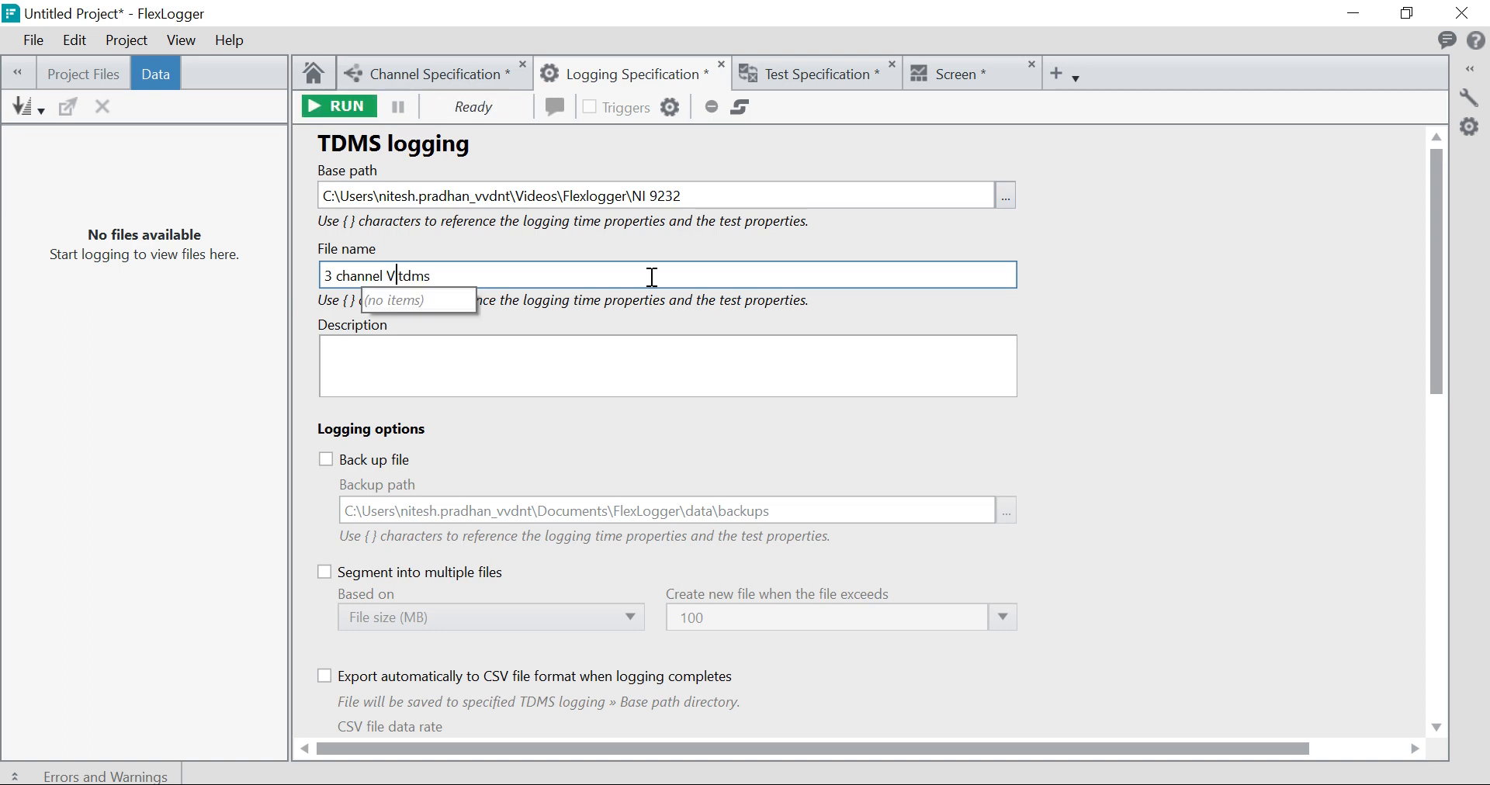
text(ibration Data)
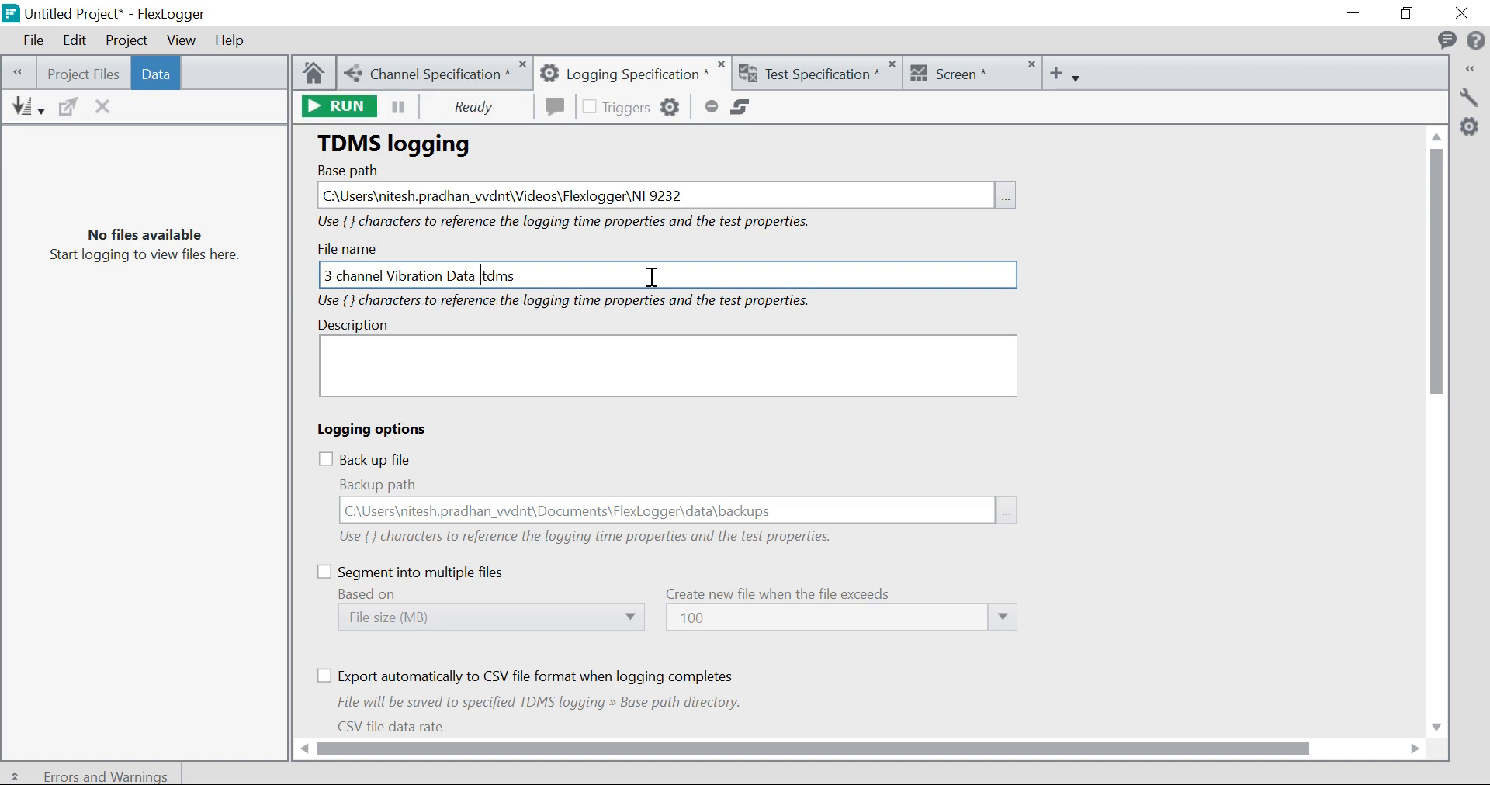
drag(517, 277, 185, 289)
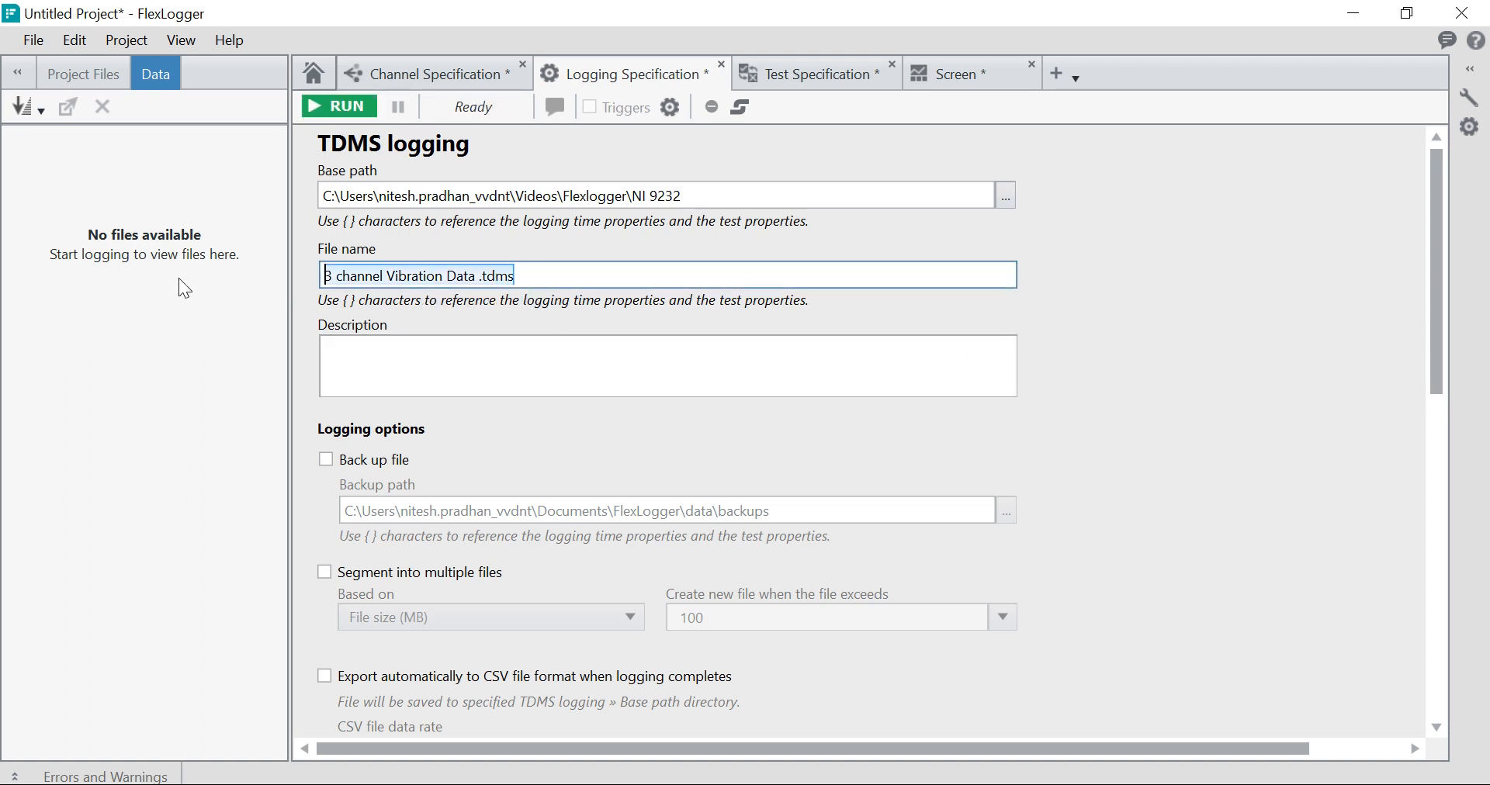
click(1174, 421)
Step: Enable automatic export to CSV when logging completes, with a CSV file data rate of 10000 Hz
scroll(1174, 419, down, 1)
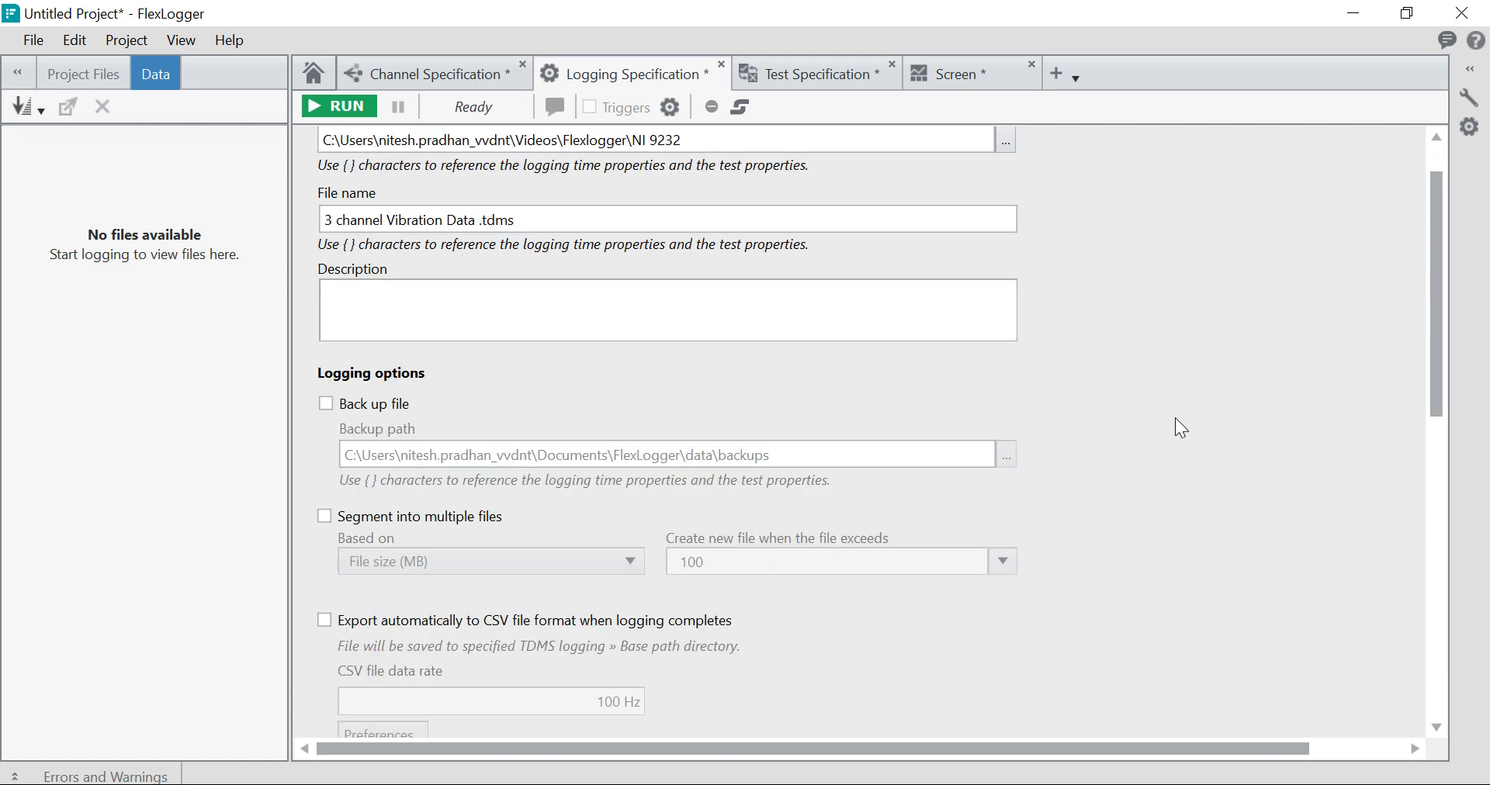
scroll(1181, 429, up, 1)
scroll(1181, 428, down, 3)
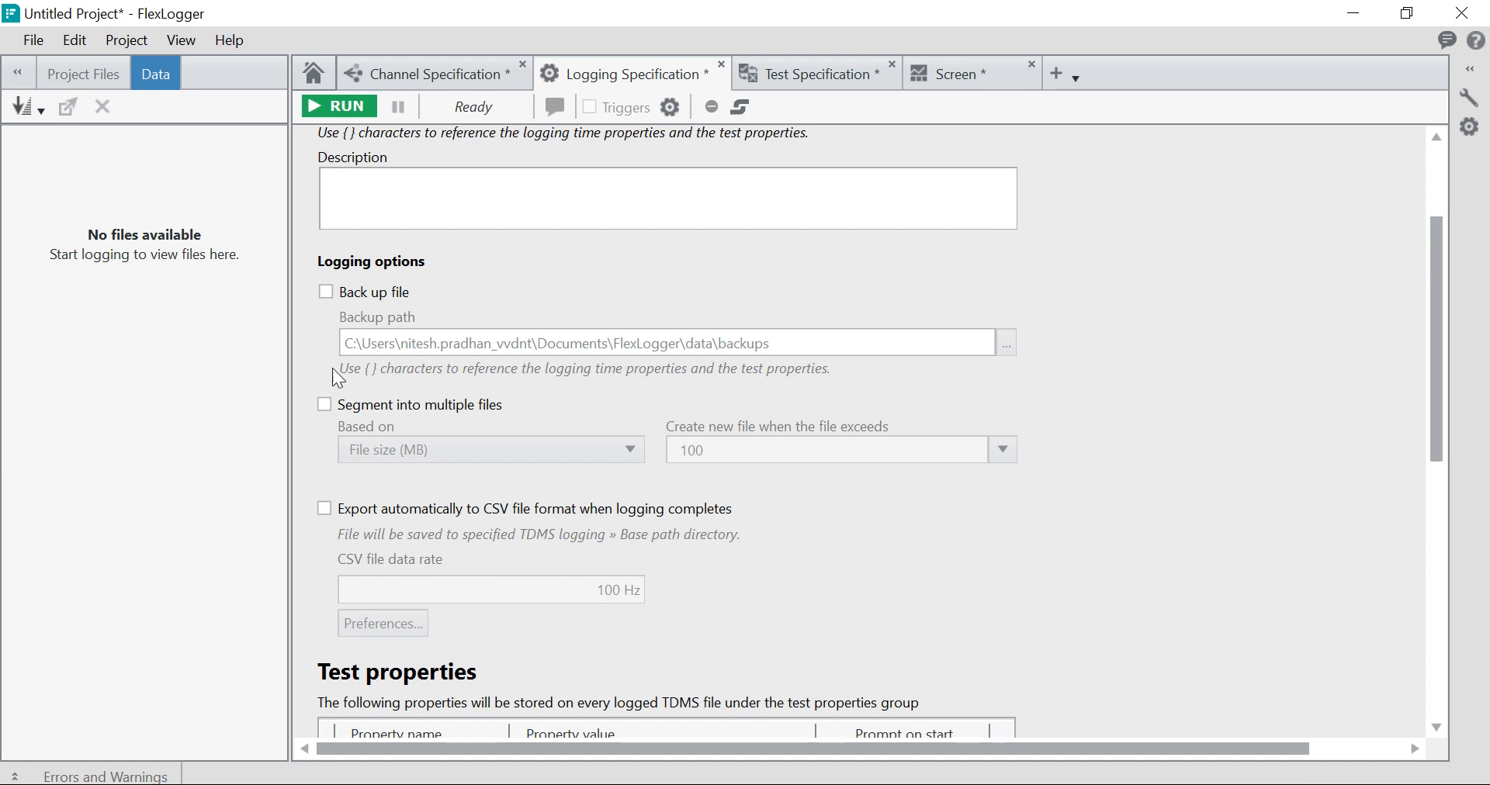
click(326, 510)
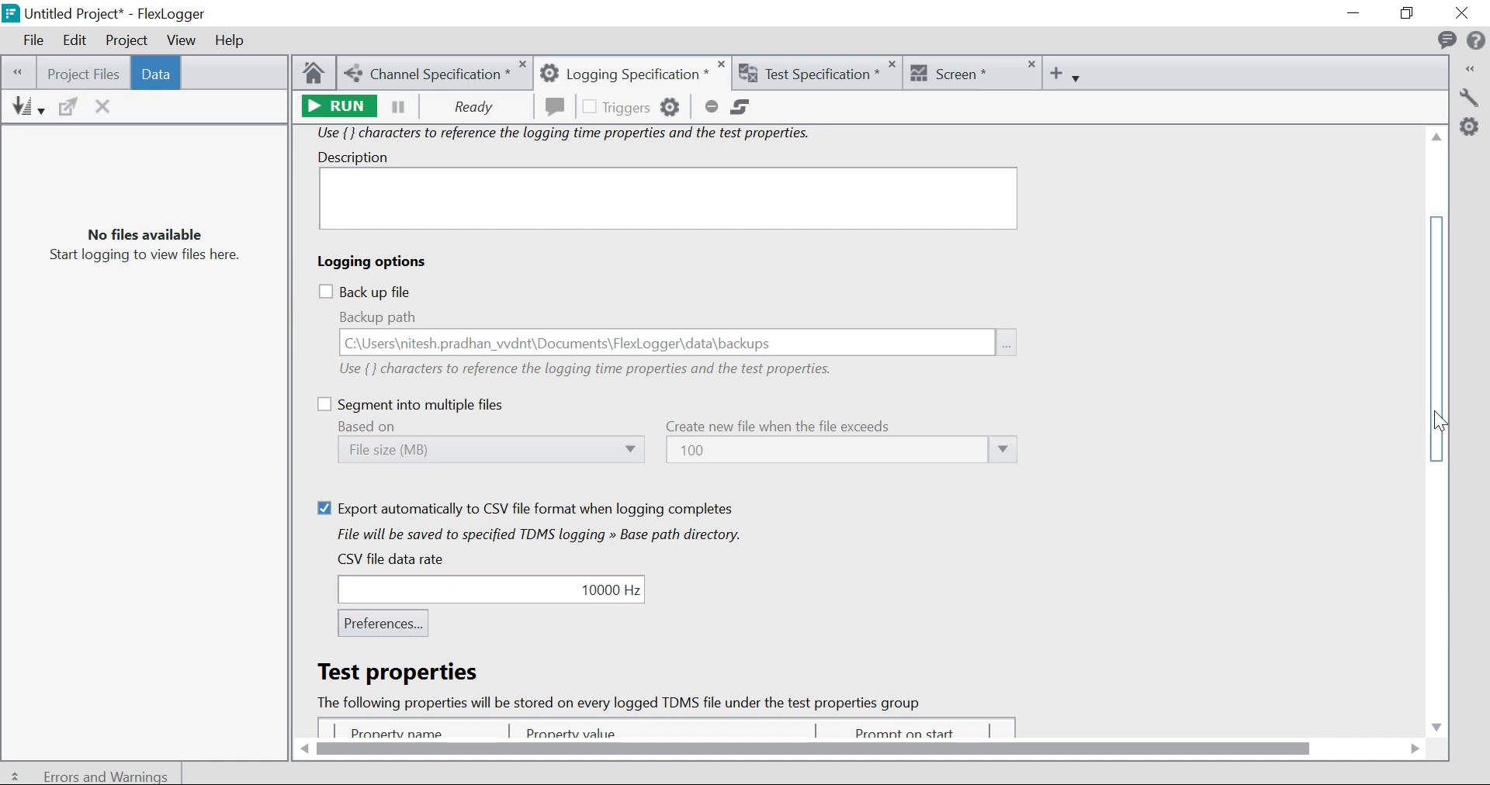
Step: Return to the Channel Specification and run the test to start logging
drag(1434, 411, 1441, 453)
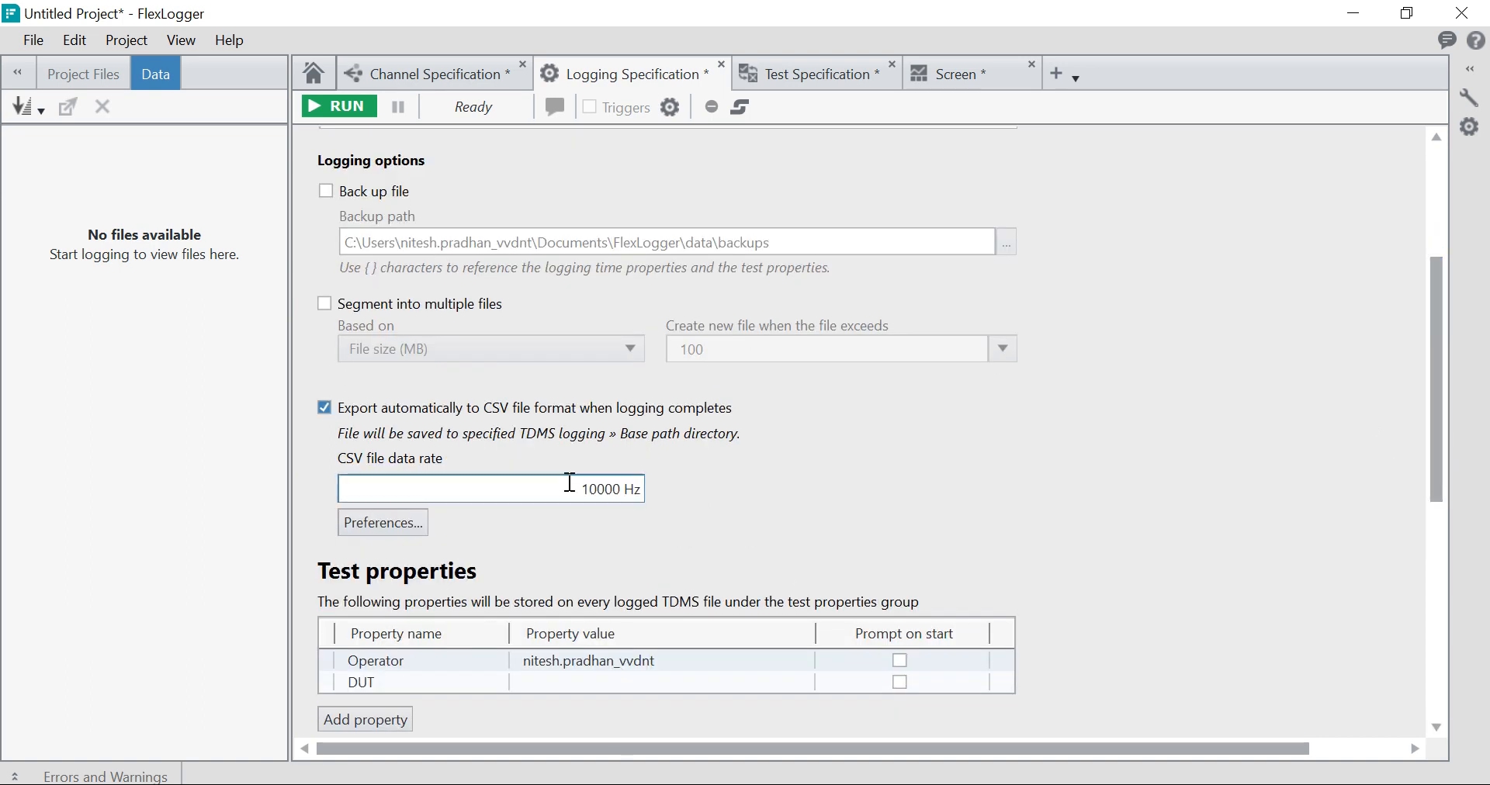
scroll(517, 491, down, 2)
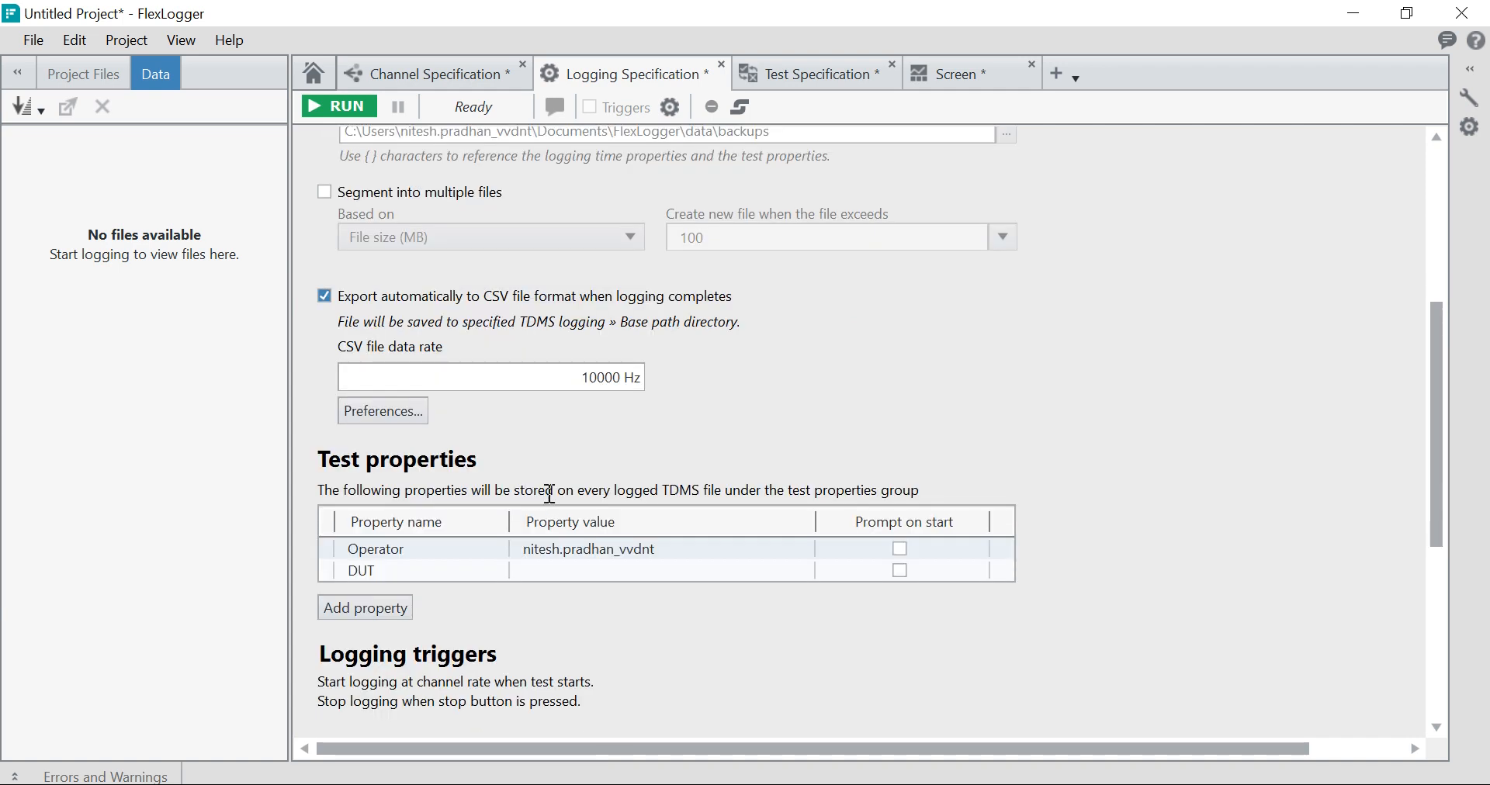
scroll(549, 493, down, 1)
scroll(854, 388, up, 5)
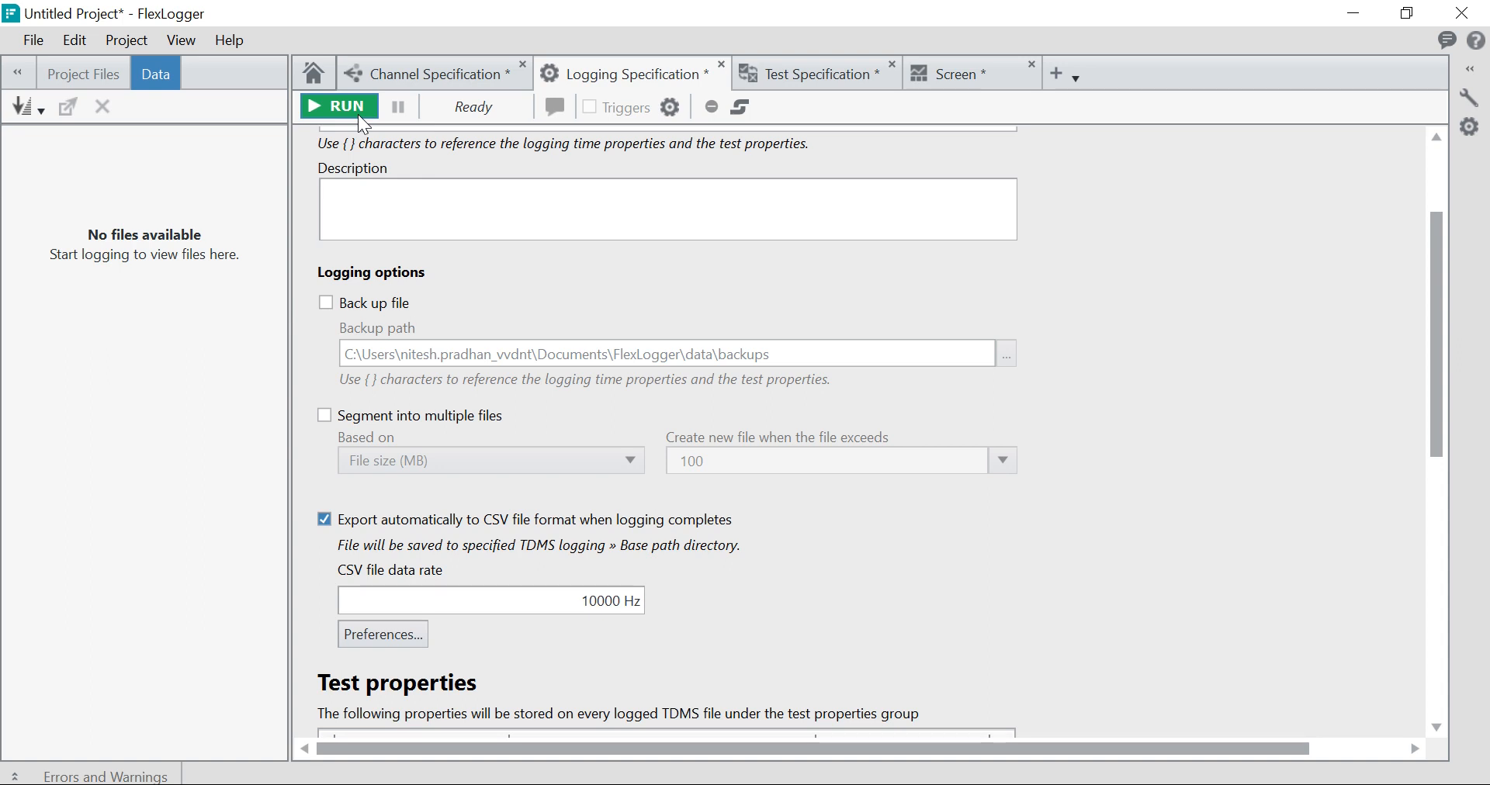
click(465, 78)
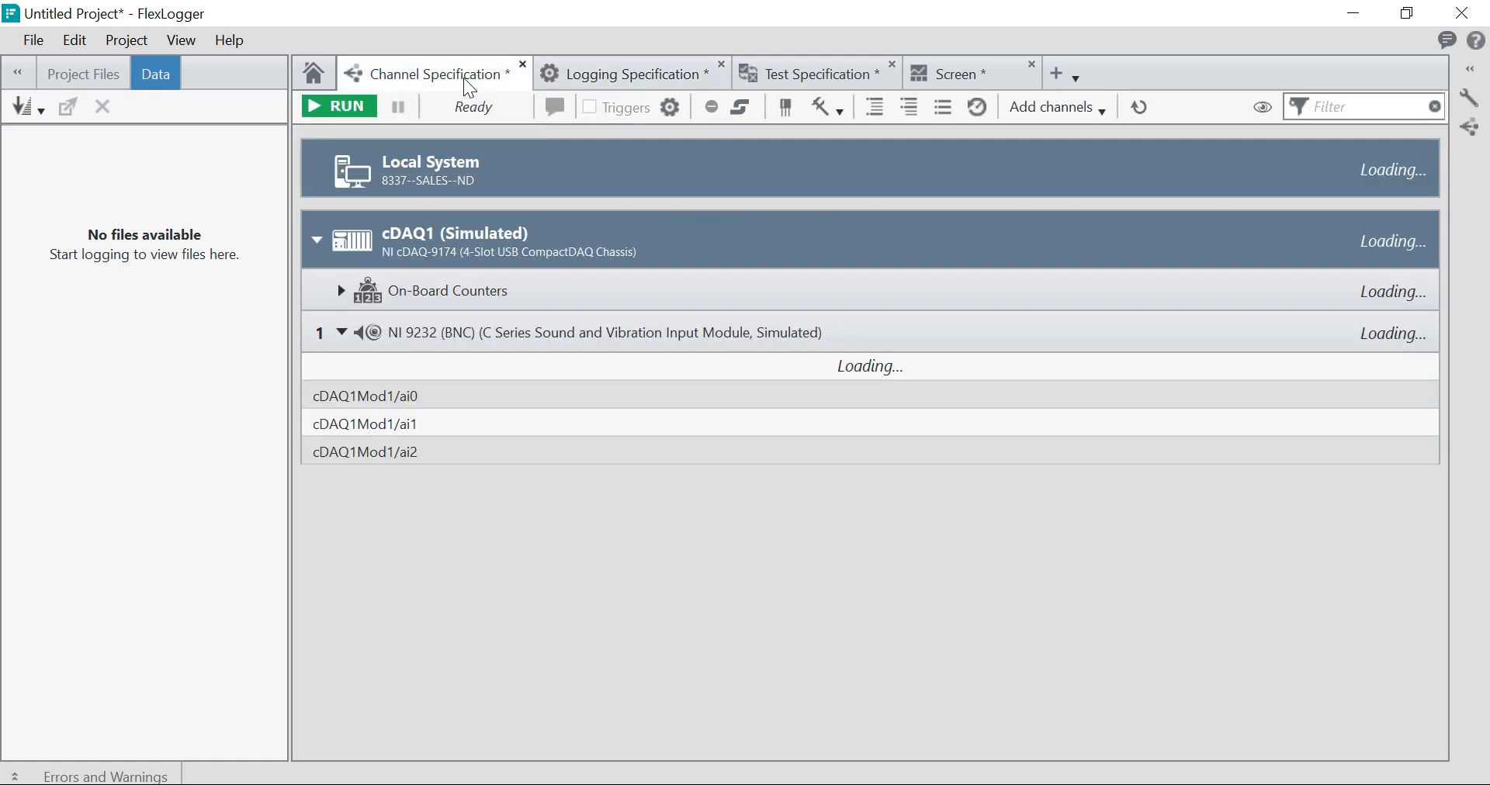
click(353, 108)
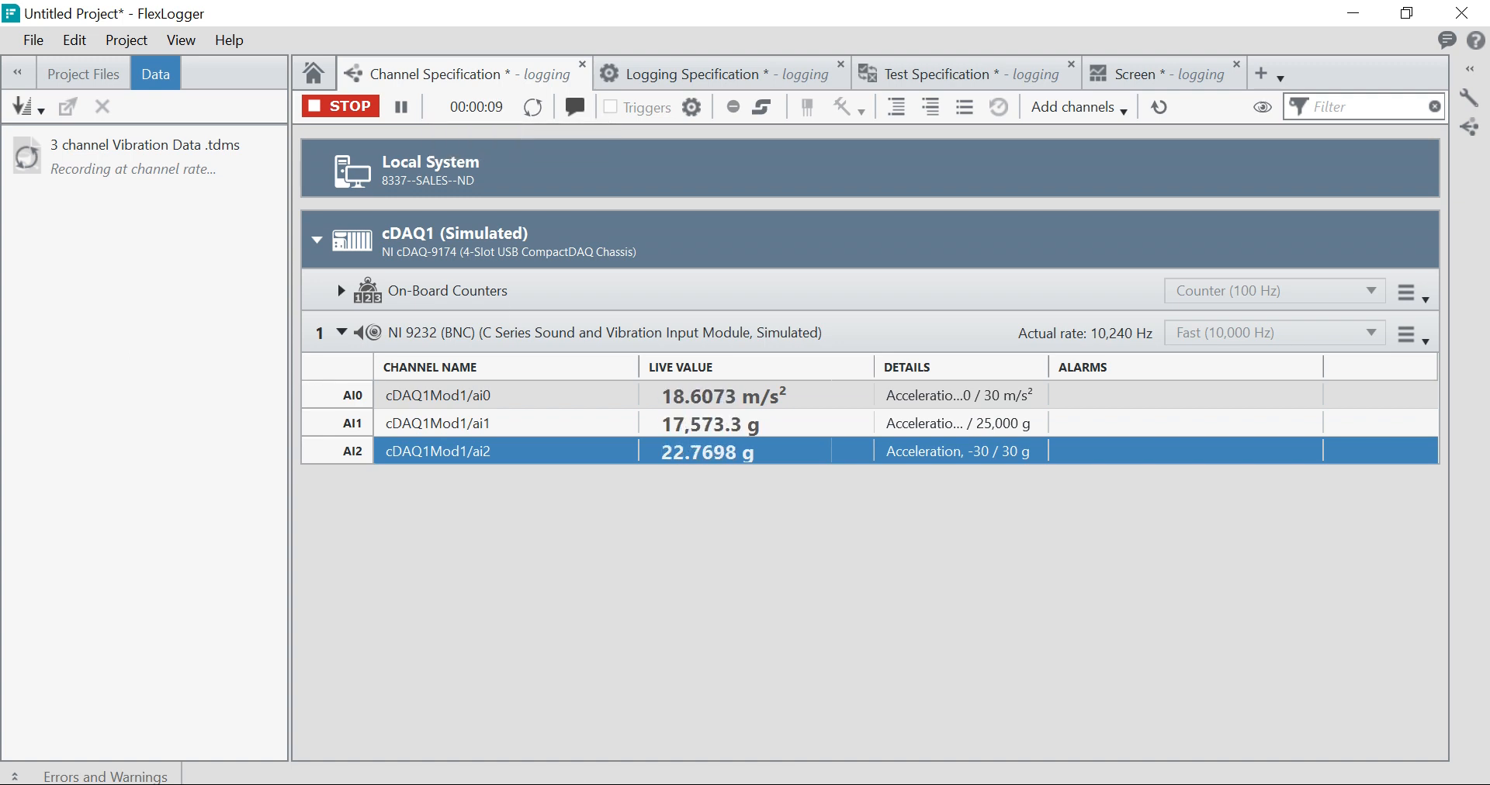
Step: Switch to File Explorer and open the NI 9232 folder inside Videos\Flexlogger
click(466, 784)
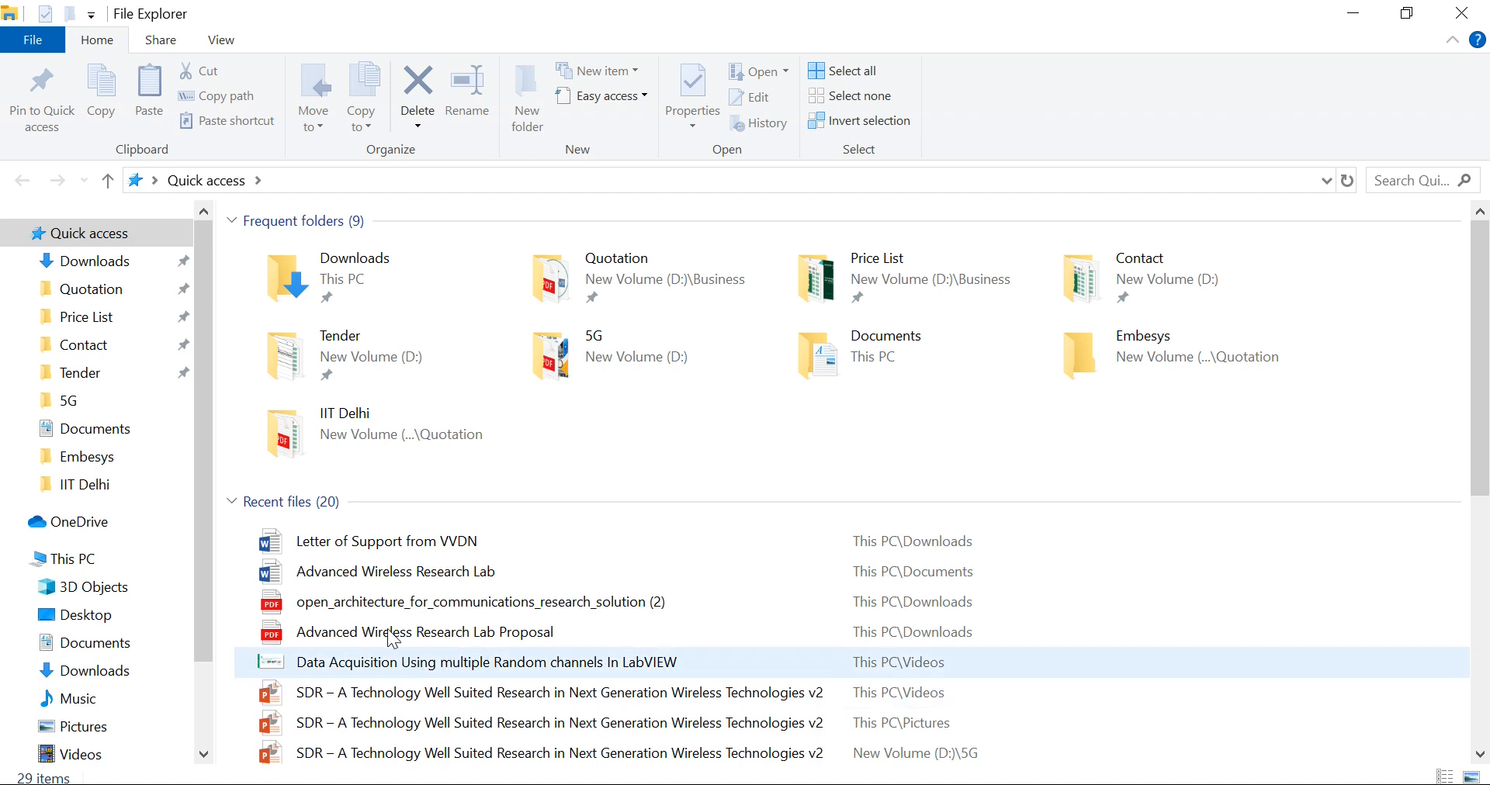
scroll(133, 464, down, 2)
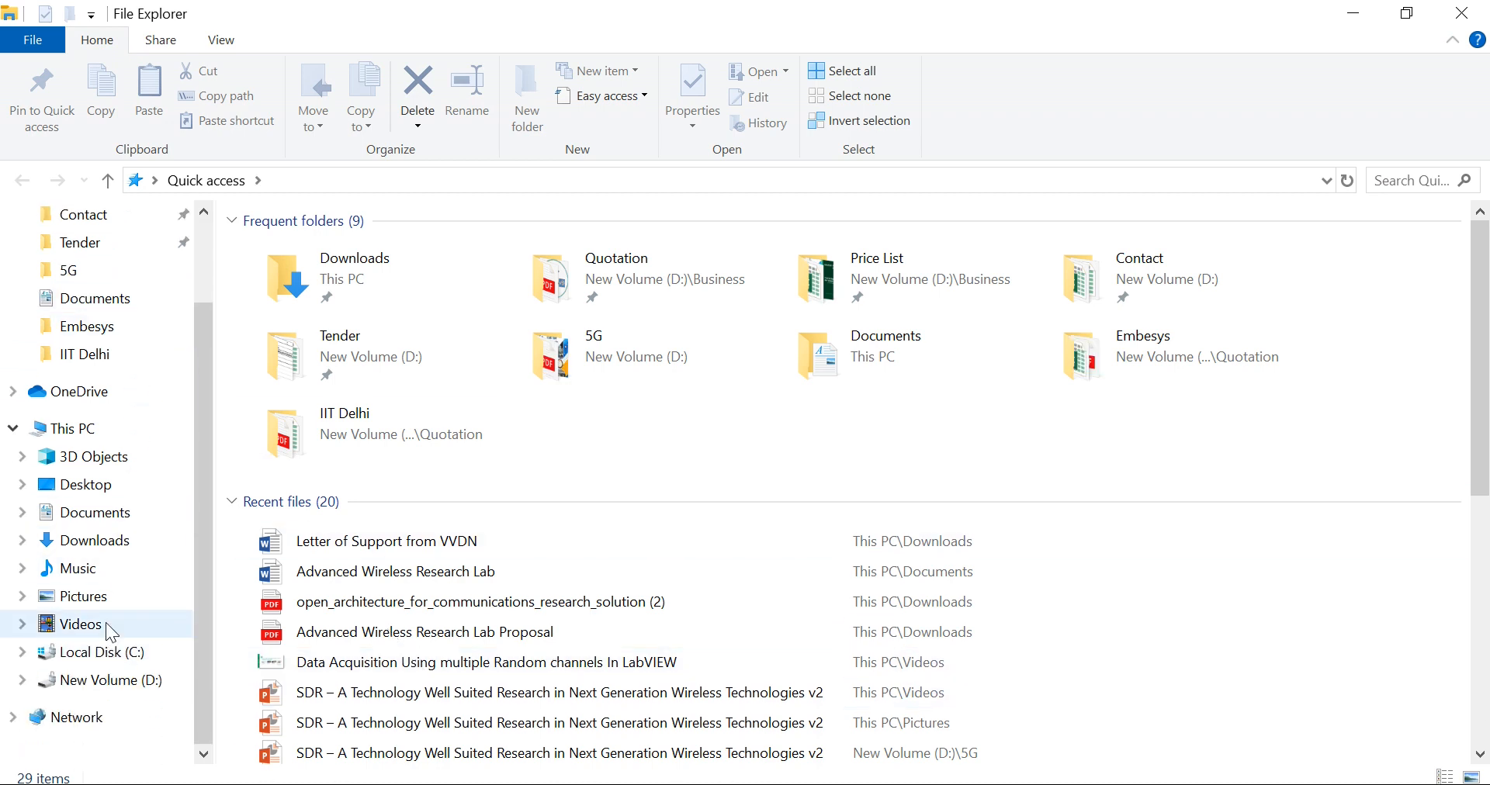
click(106, 623)
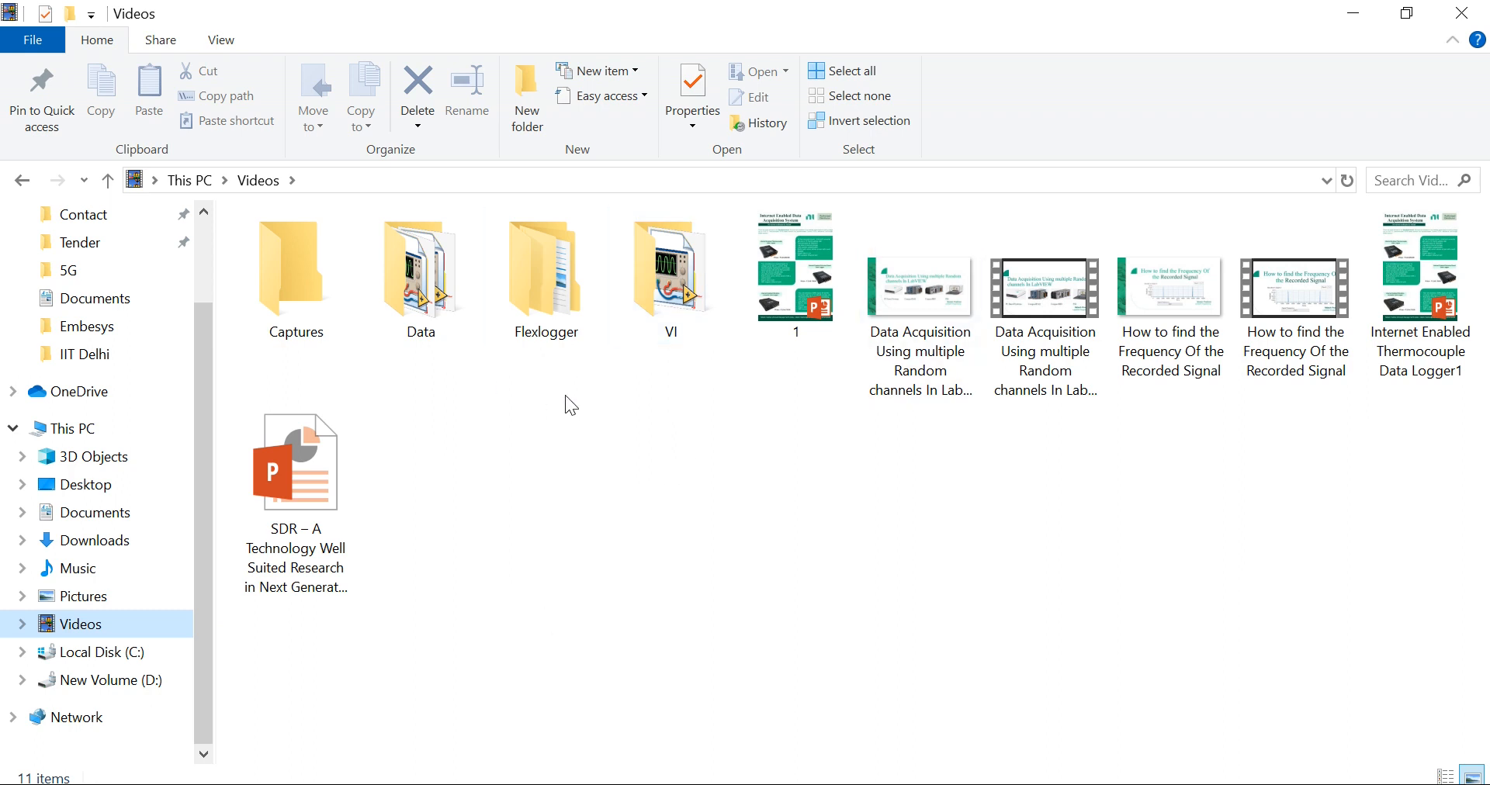
double_click(515, 332)
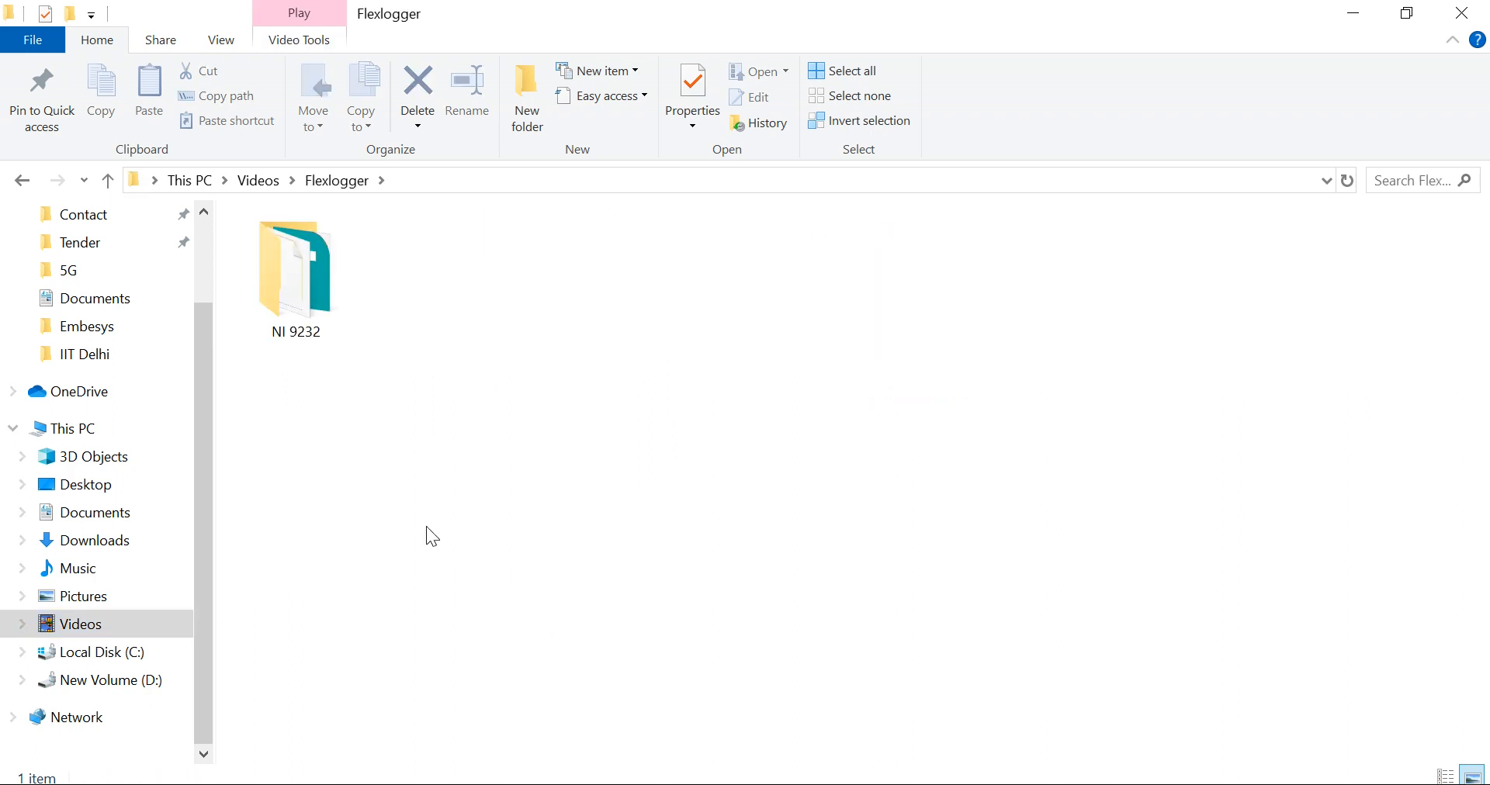
double_click(325, 306)
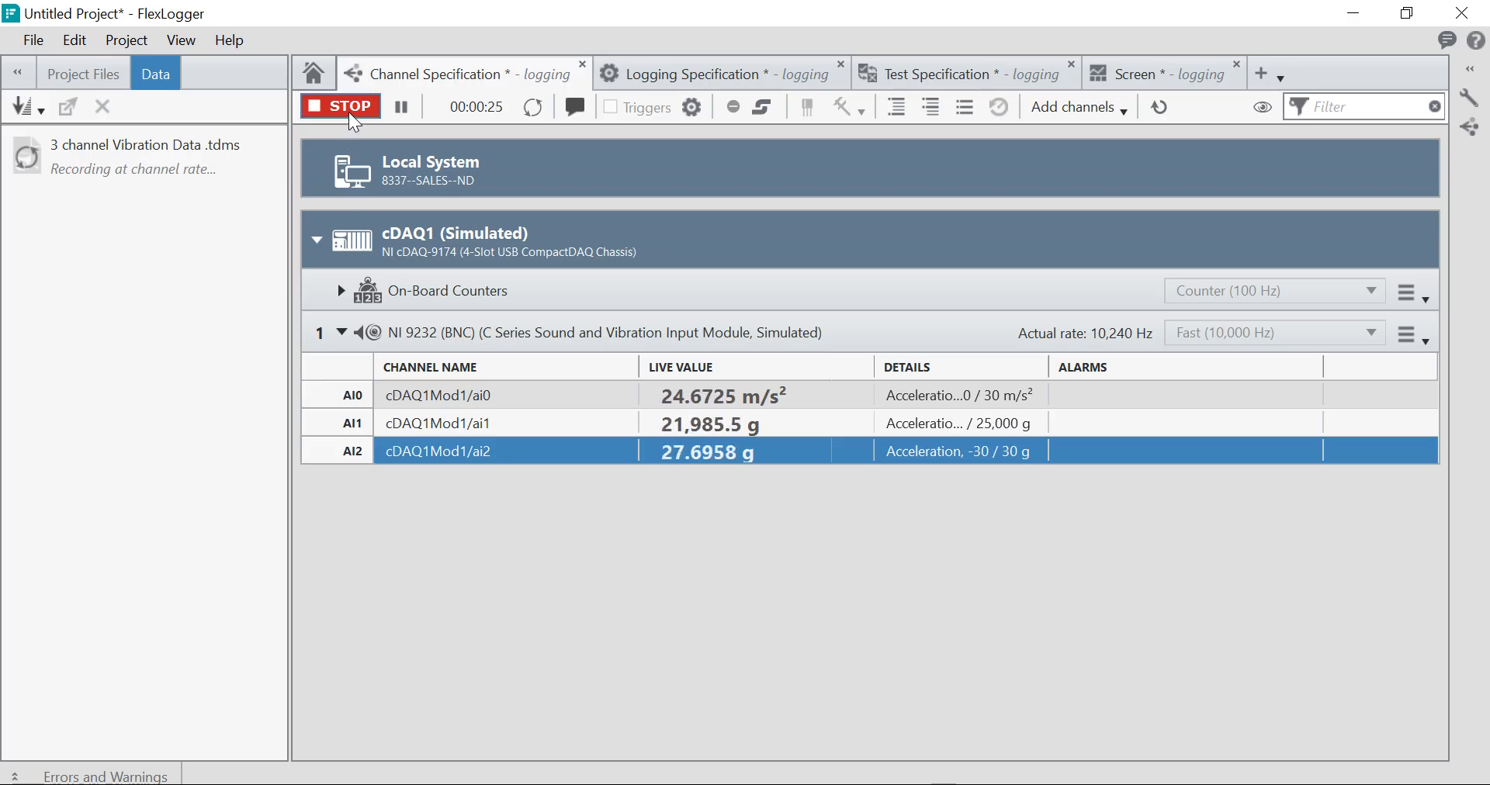
Step: Stop the FlexLogger test and open the exported 3 channel Vibration Data CSV file in Excel
click(350, 115)
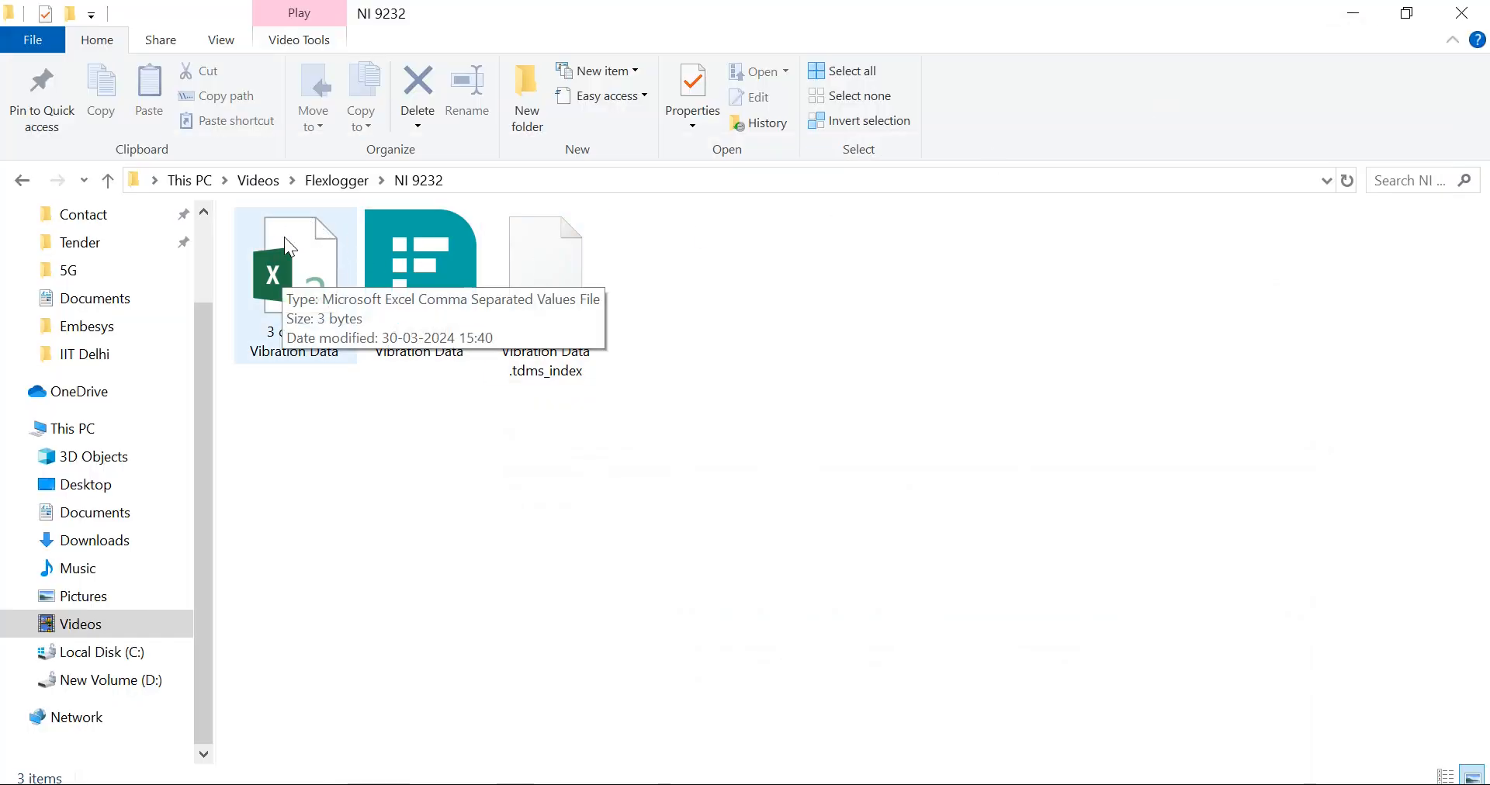
click(287, 277)
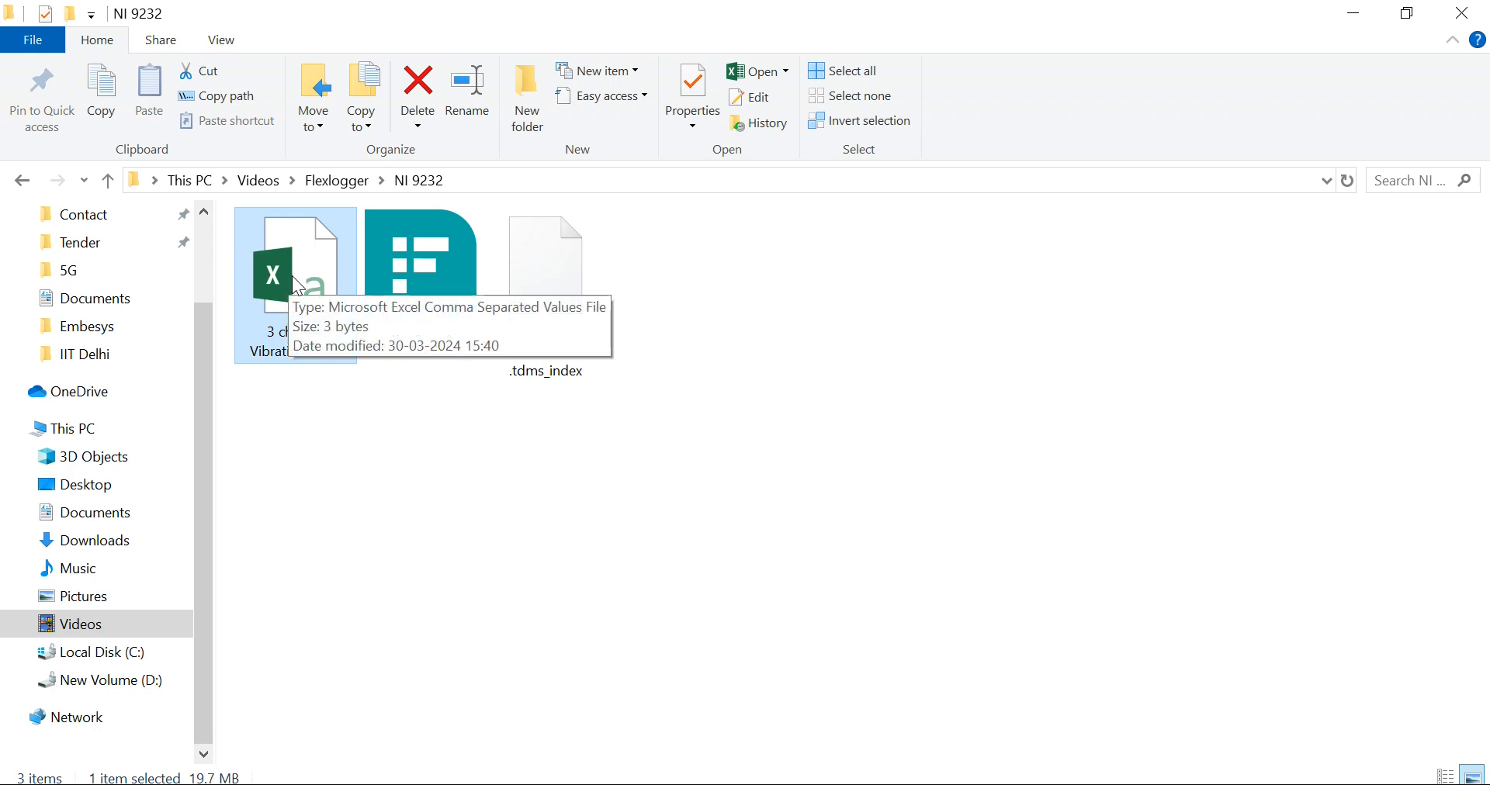
double_click(297, 286)
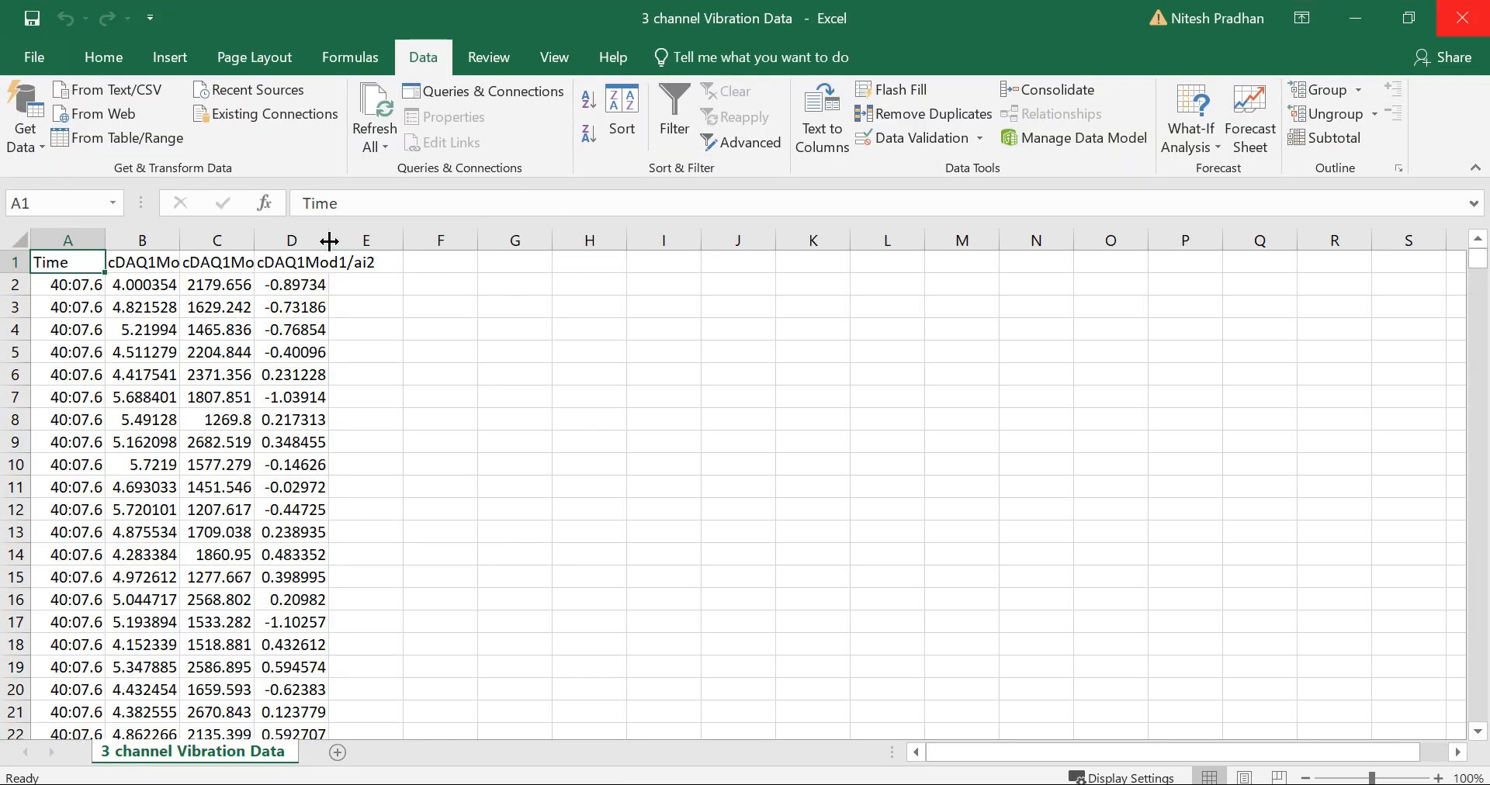
Step: Widen columns A to D of the exported data to fit the time stamps, channel names and full values
drag(329, 241, 489, 241)
drag(179, 242, 303, 242)
scroll(819, 402, down, 3)
scroll(819, 402, down, 4)
scroll(815, 403, up, 6)
click(71, 241)
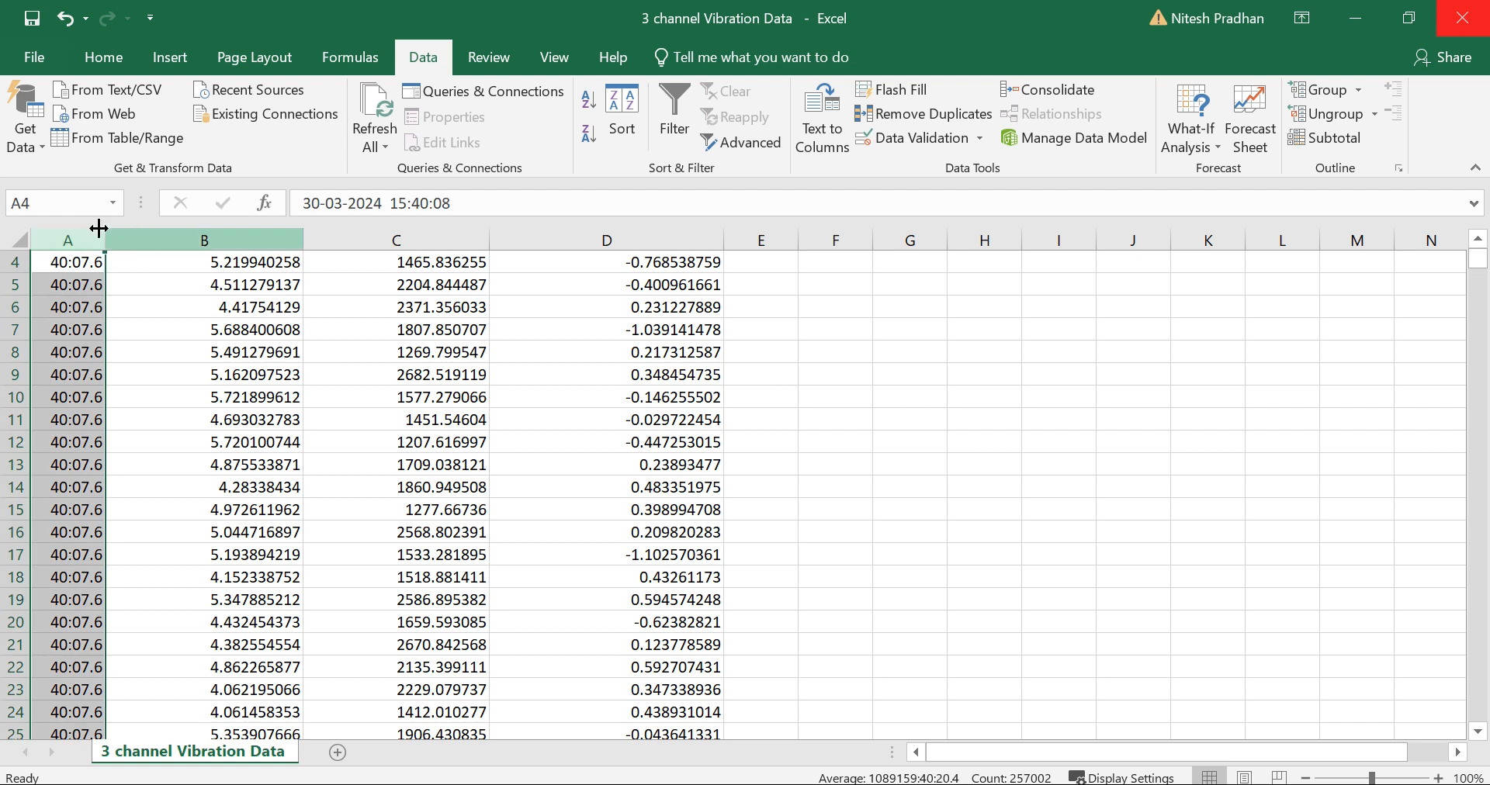
drag(106, 241, 163, 240)
Step: Open the cell formatting of the Time column and compare the samples of the available number format categories
right_click(113, 259)
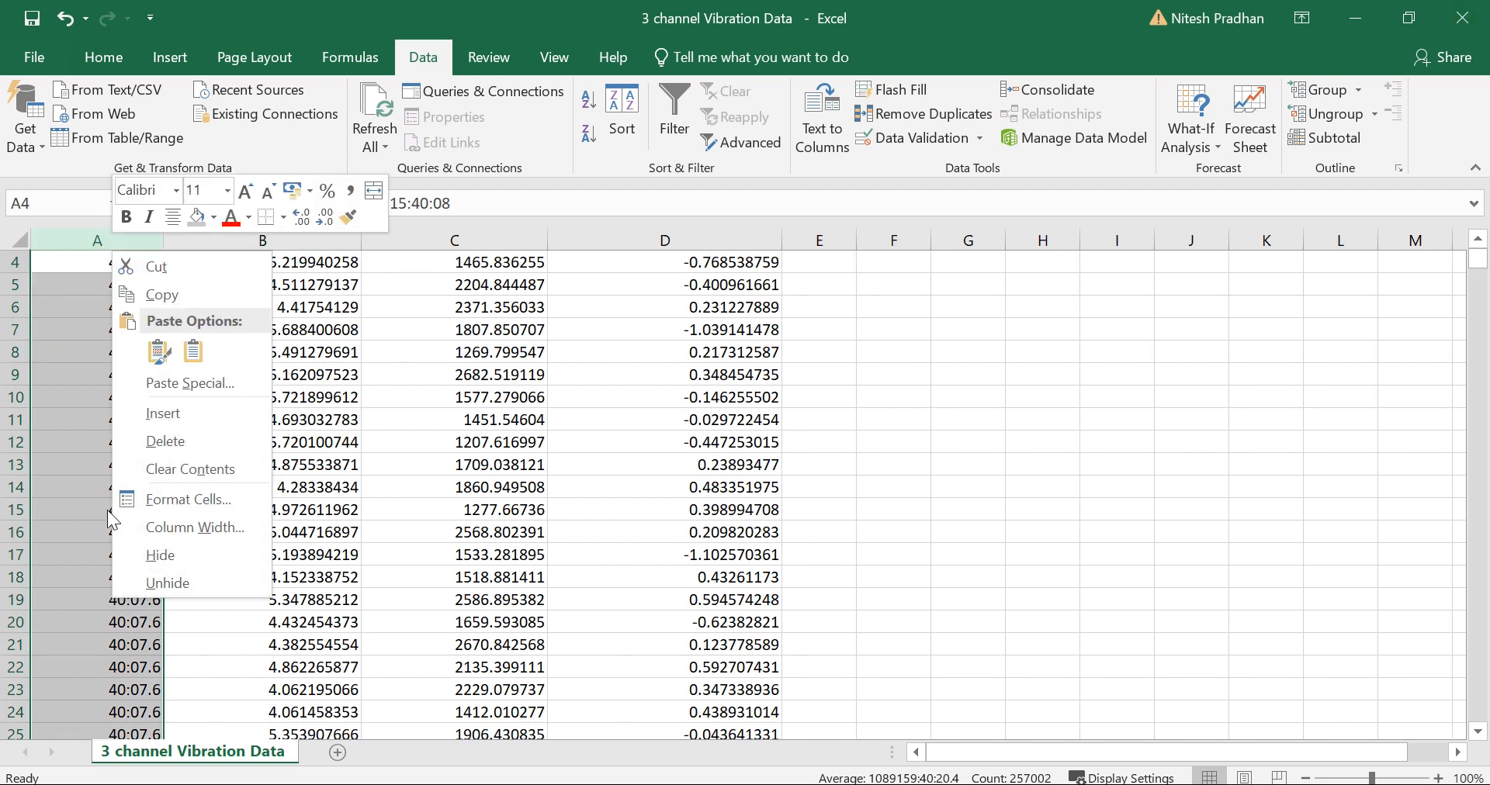
click(160, 496)
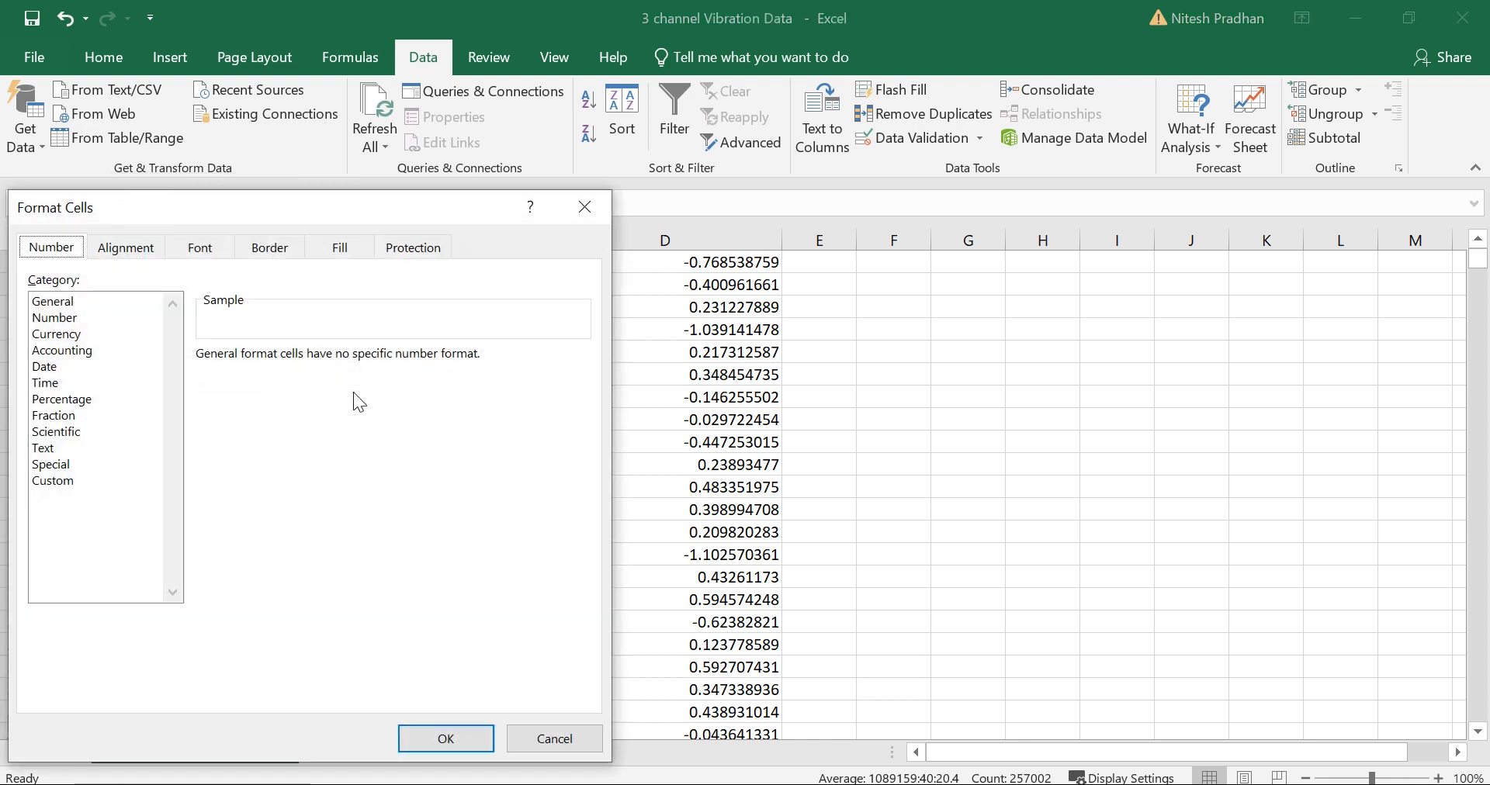
click(51, 384)
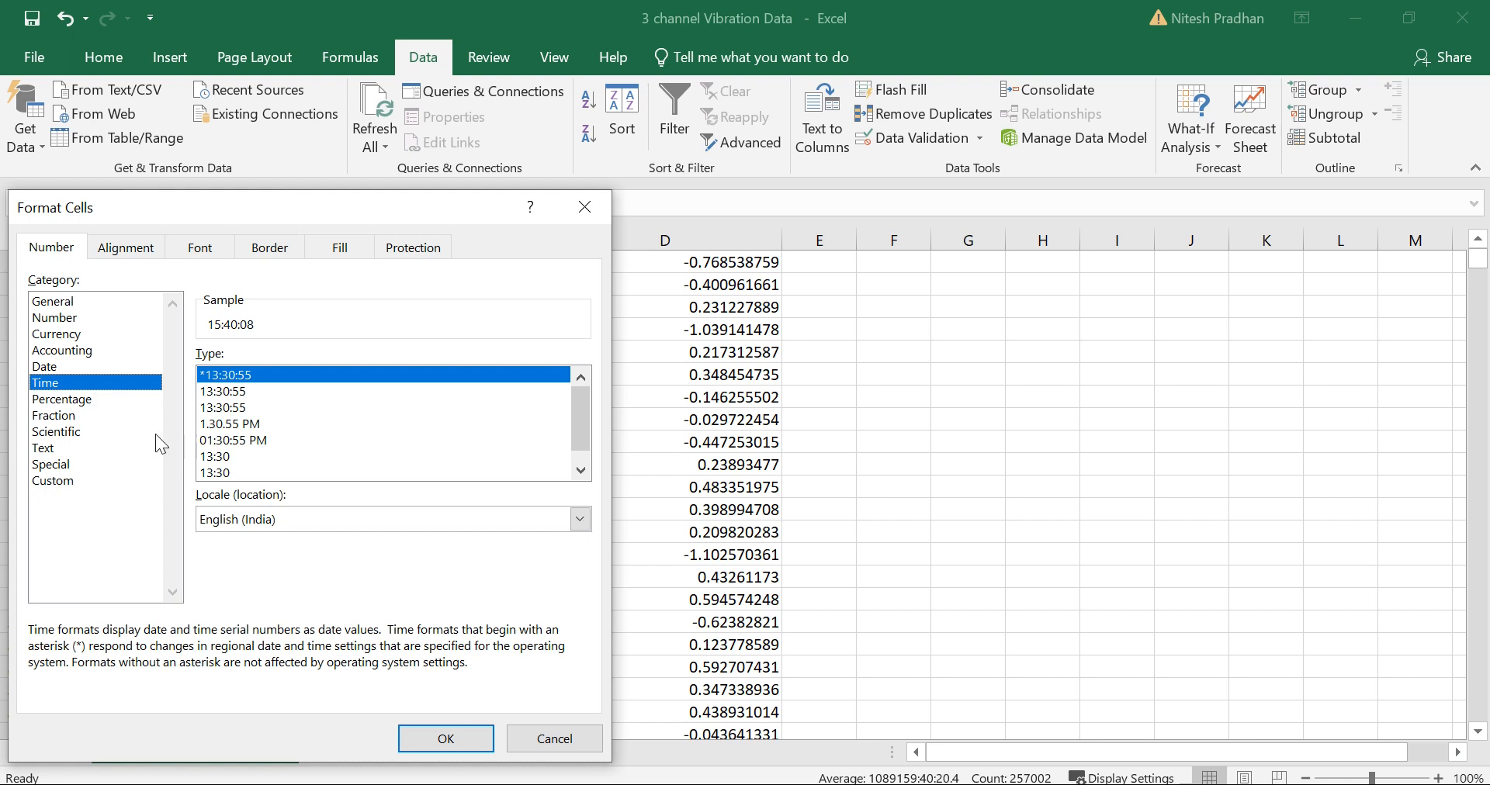
click(83, 402)
click(66, 416)
click(64, 432)
click(59, 449)
click(57, 464)
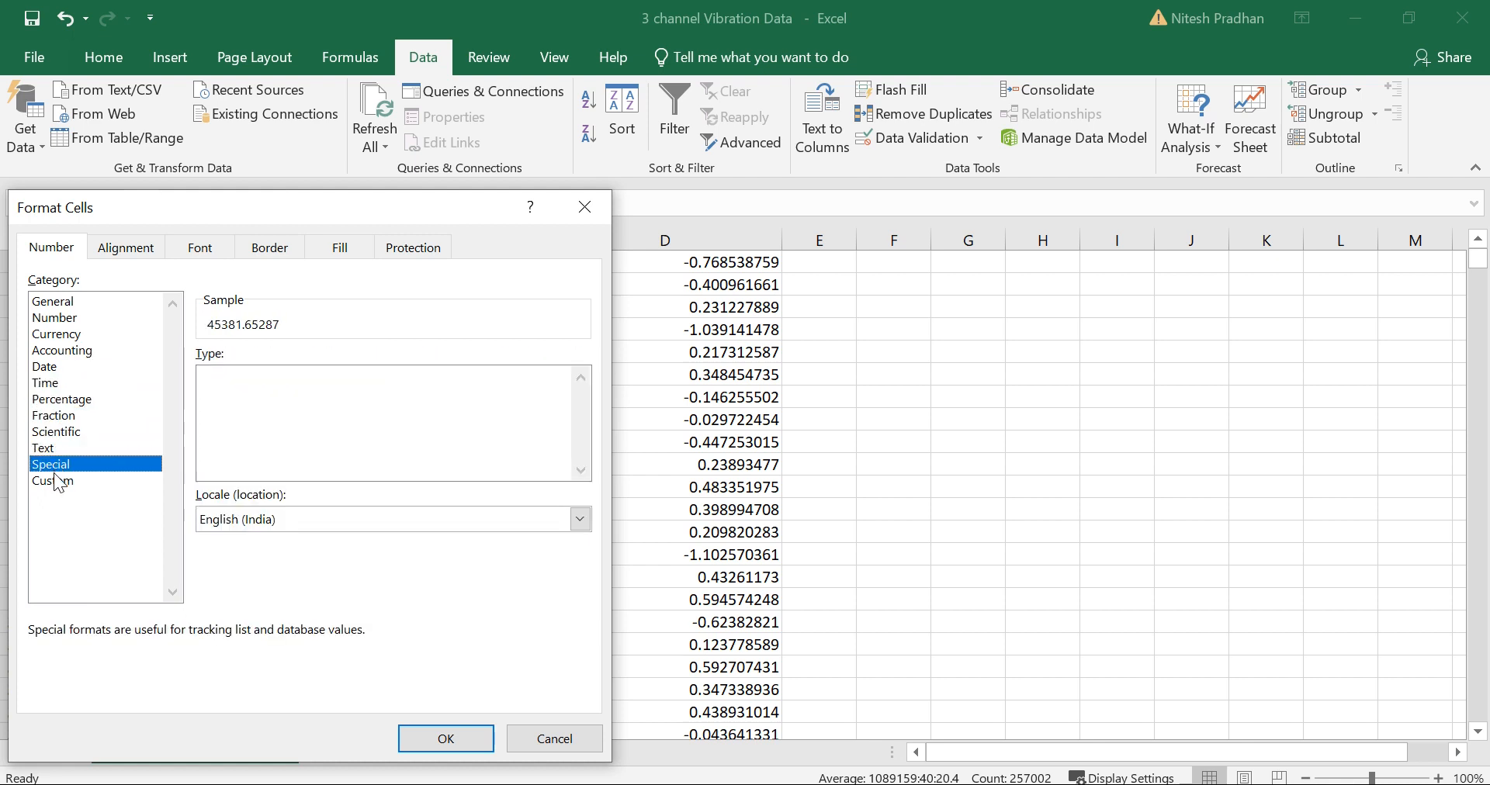
click(58, 481)
click(51, 302)
click(52, 318)
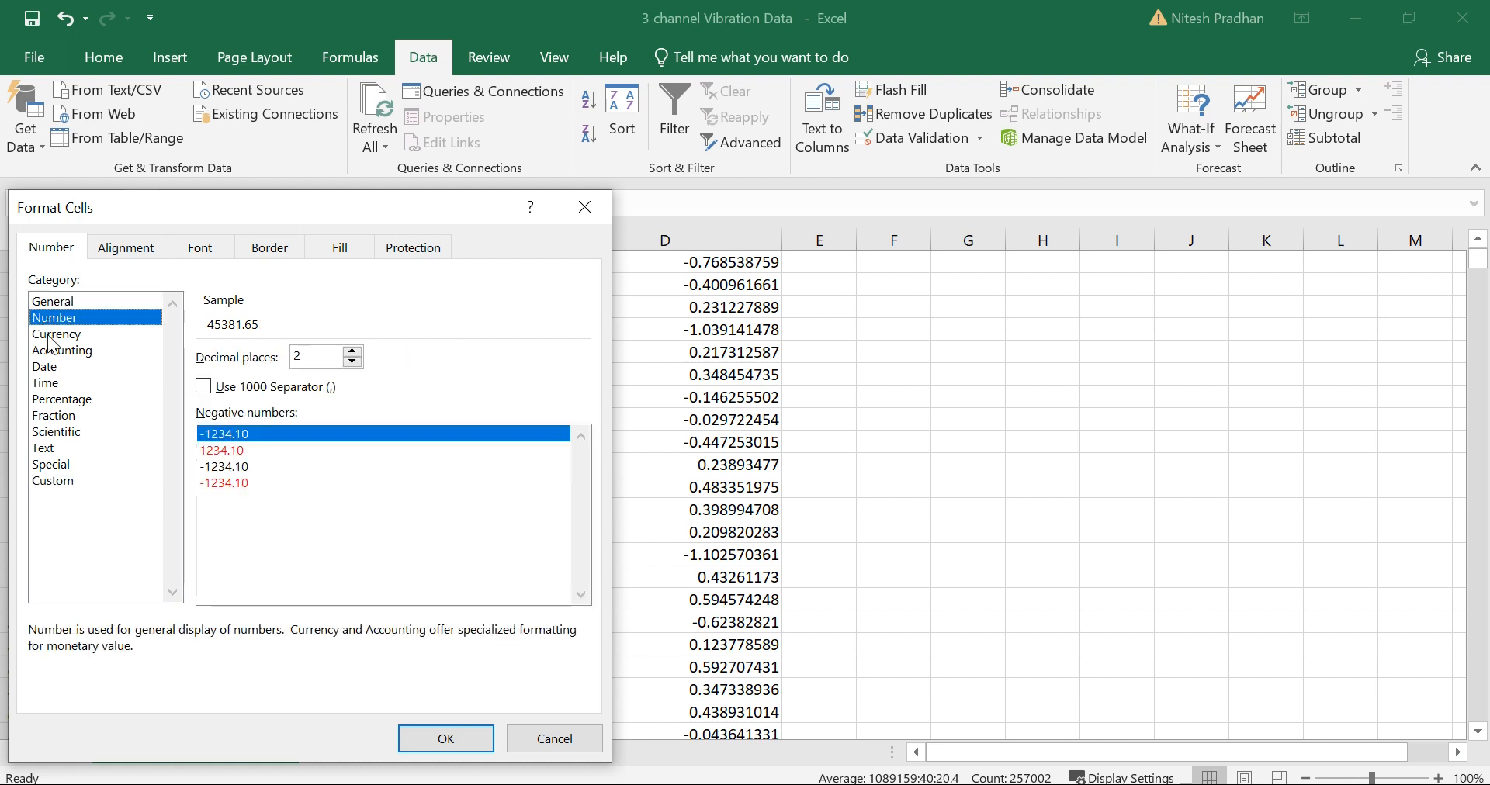
click(53, 335)
click(50, 353)
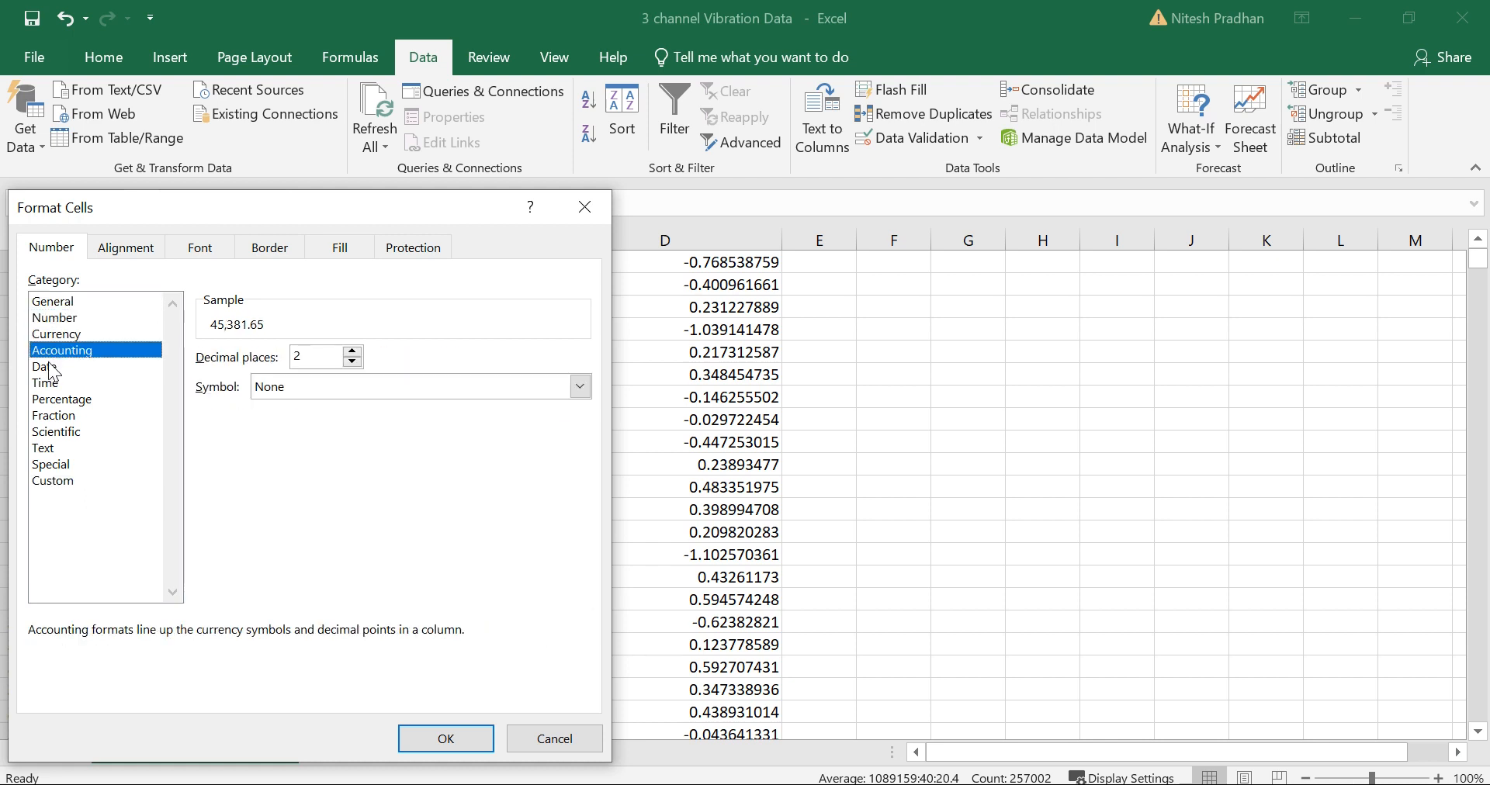
click(48, 367)
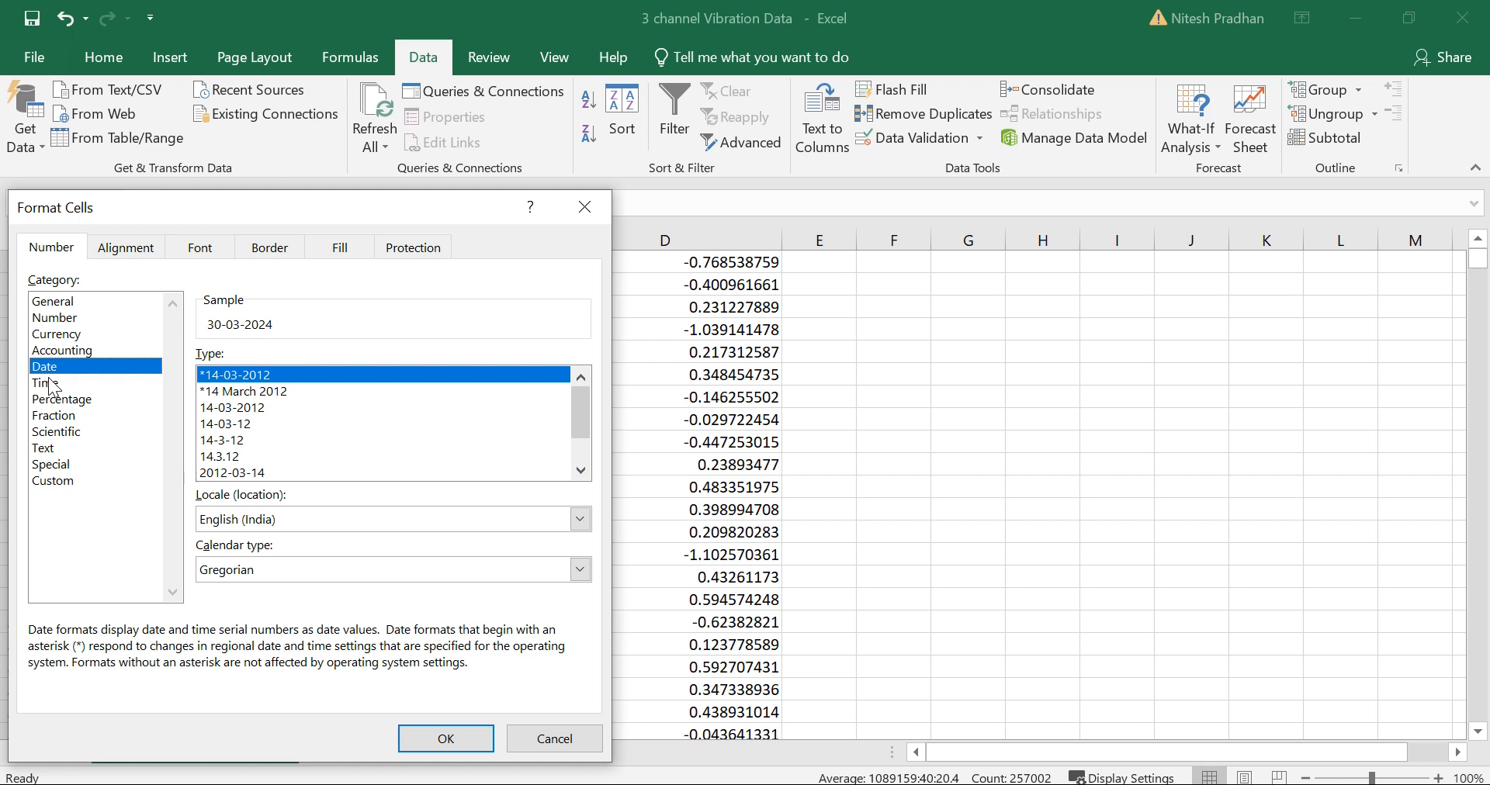
Step: Apply the Time format of type *13:30:55 to column A
click(62, 384)
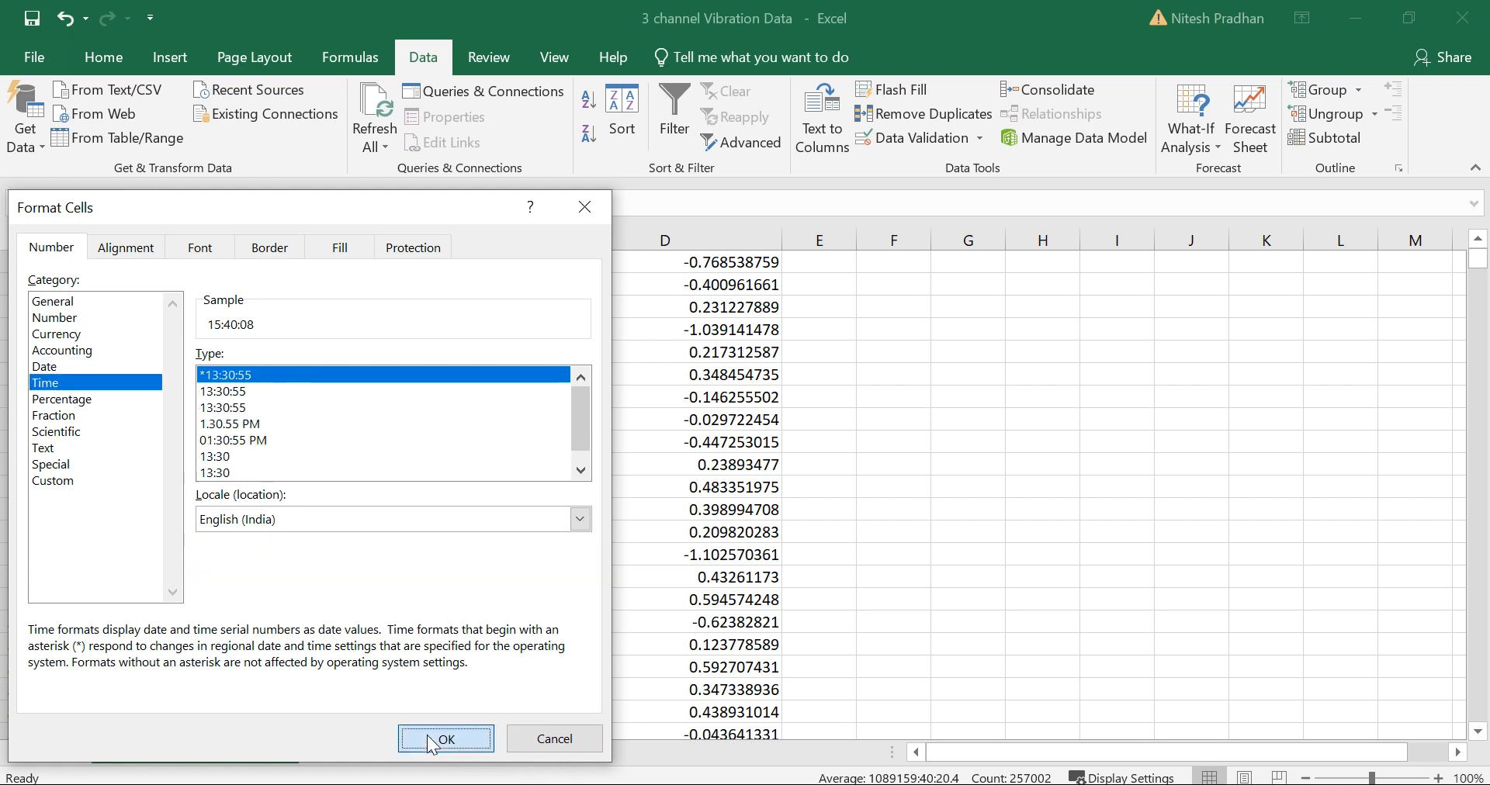
click(446, 738)
Step: Examine the logged time stamps and acceleration values from the first rows to the last and back
scroll(232, 388, down, 20)
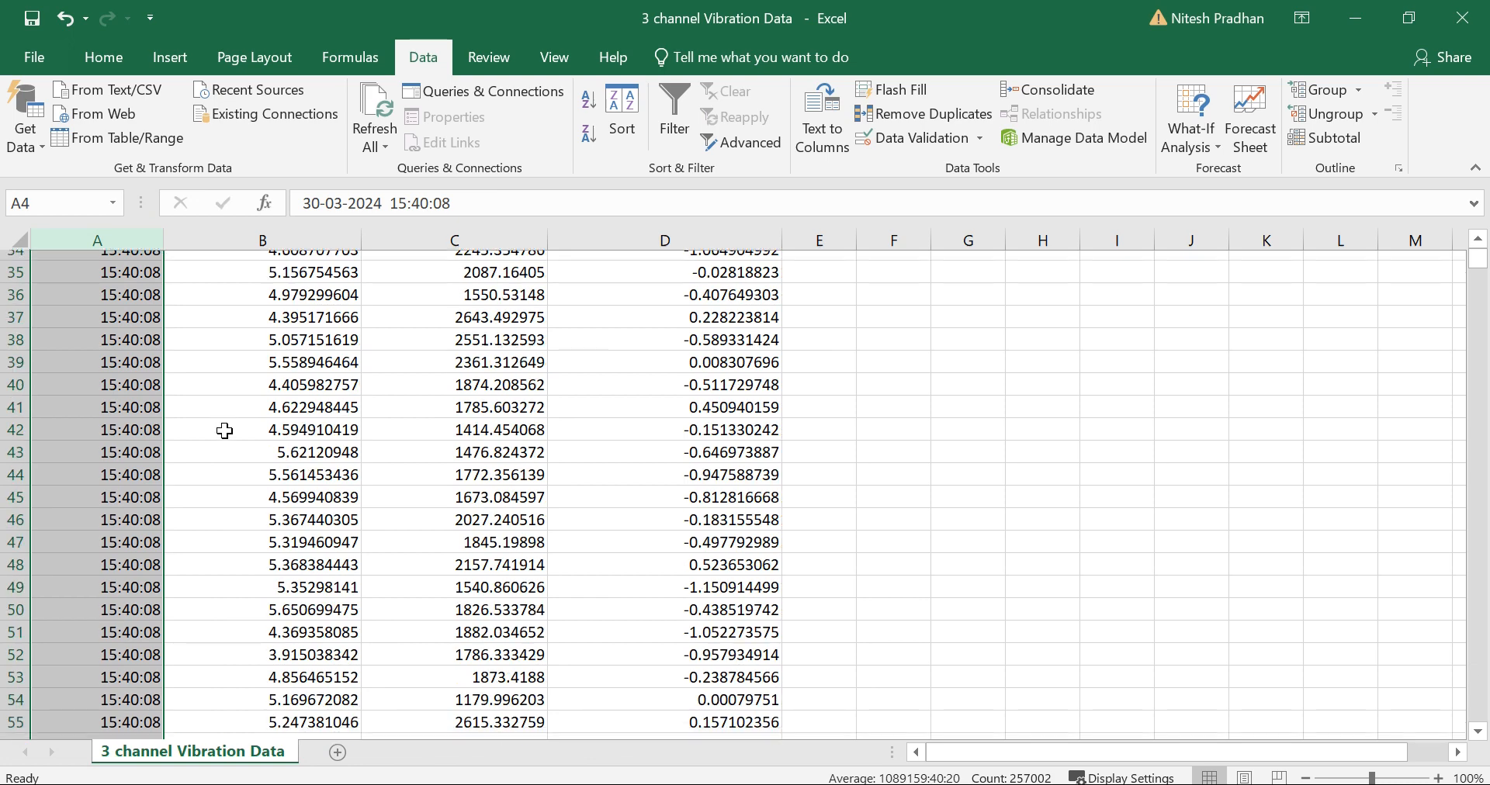
drag(1476, 277, 1434, 731)
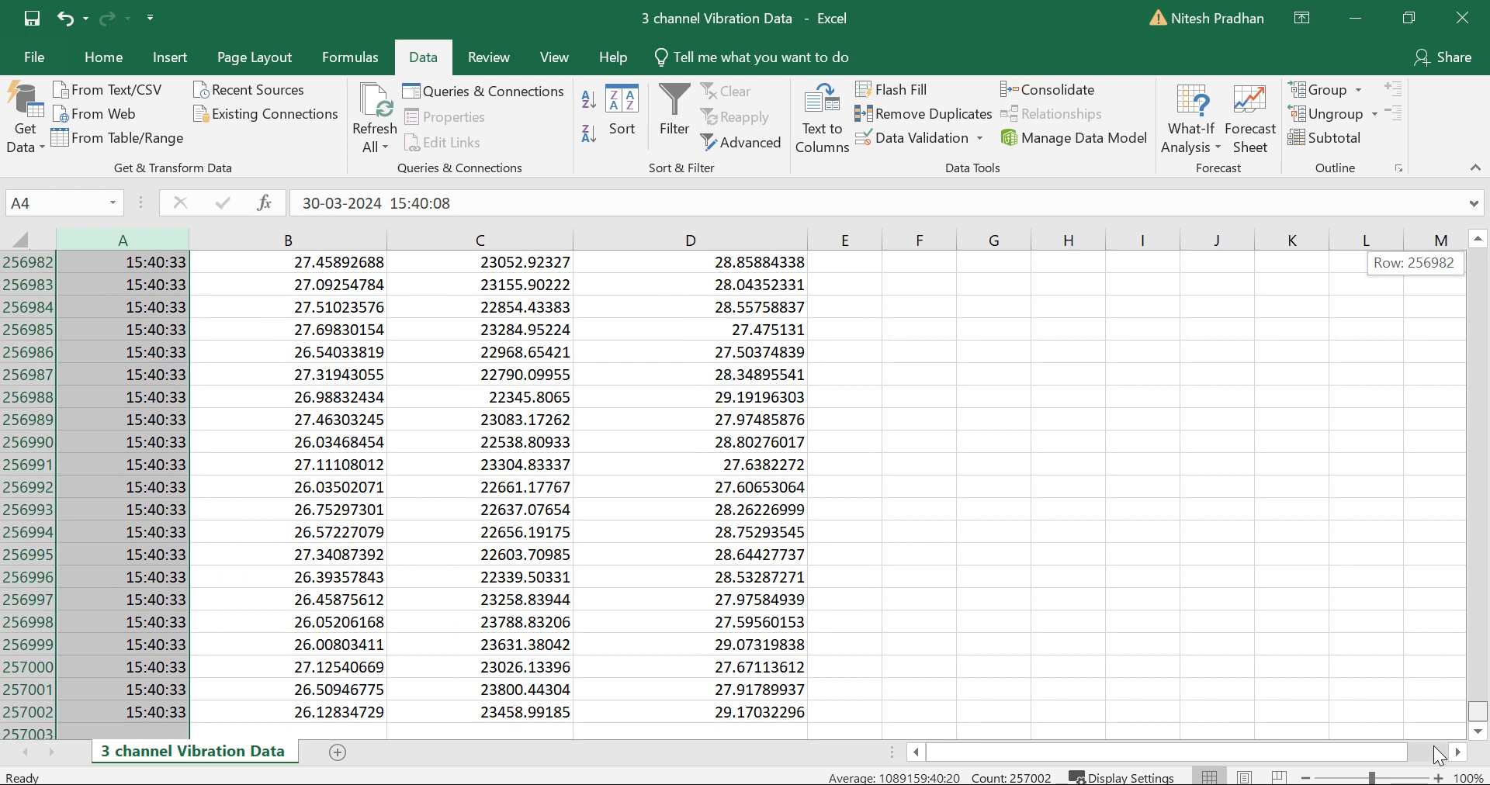
drag(1431, 728, 1401, 256)
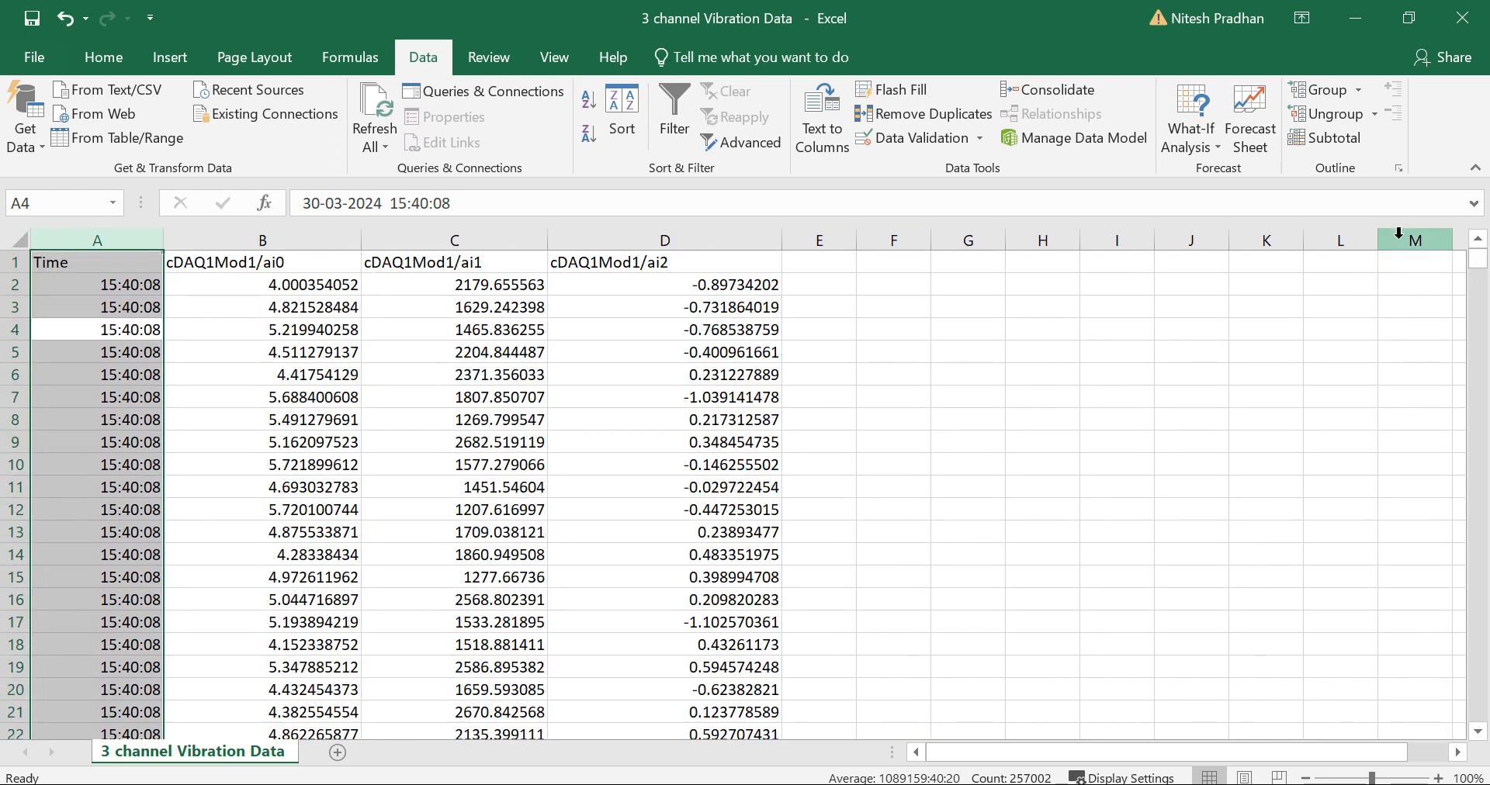
click(1154, 497)
scroll(1156, 496, down, 11)
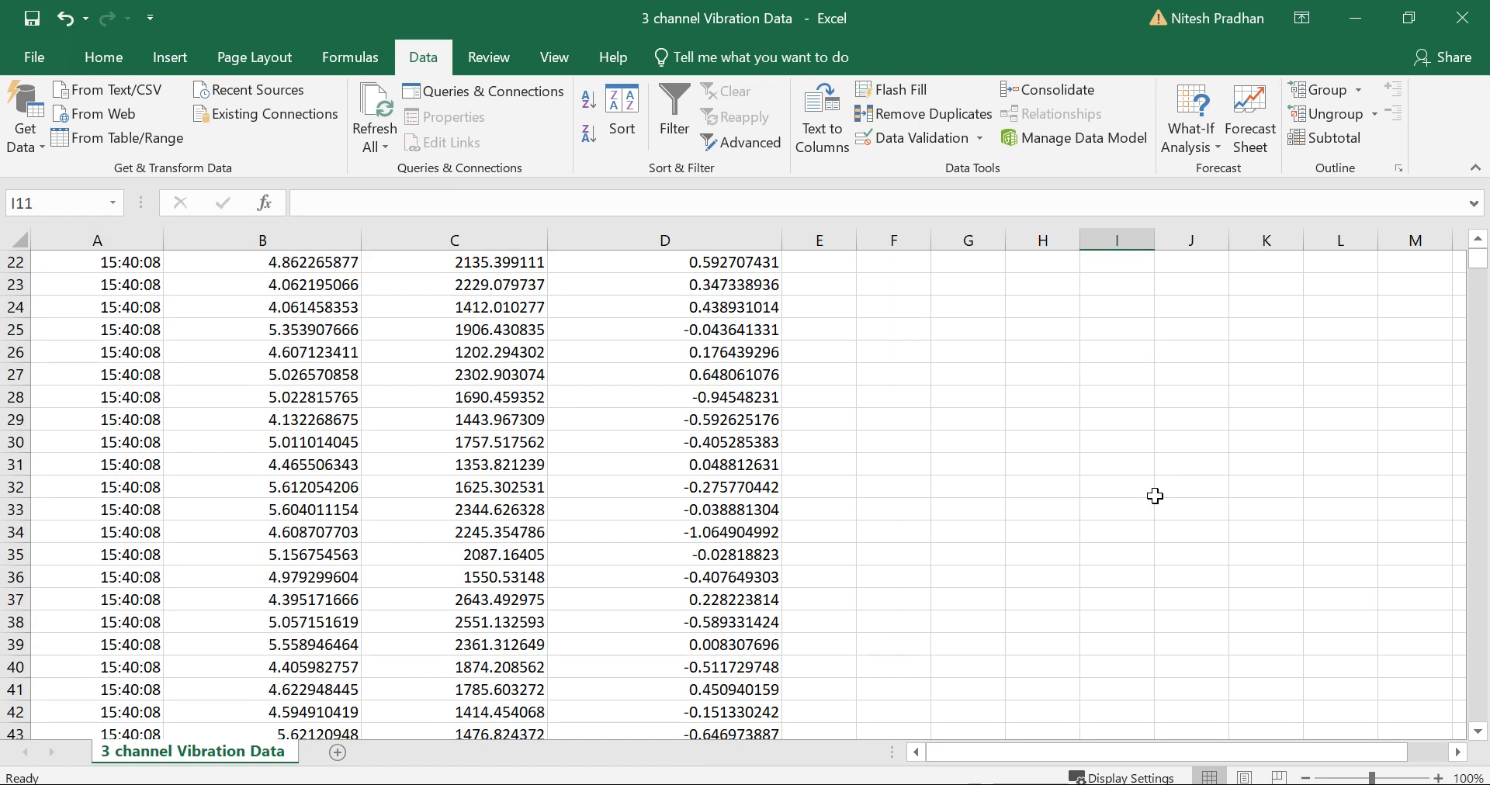
Step: Save the 3 channel Vibration Data file after reviewing its rows, and close it
scroll(1160, 495, down, 20)
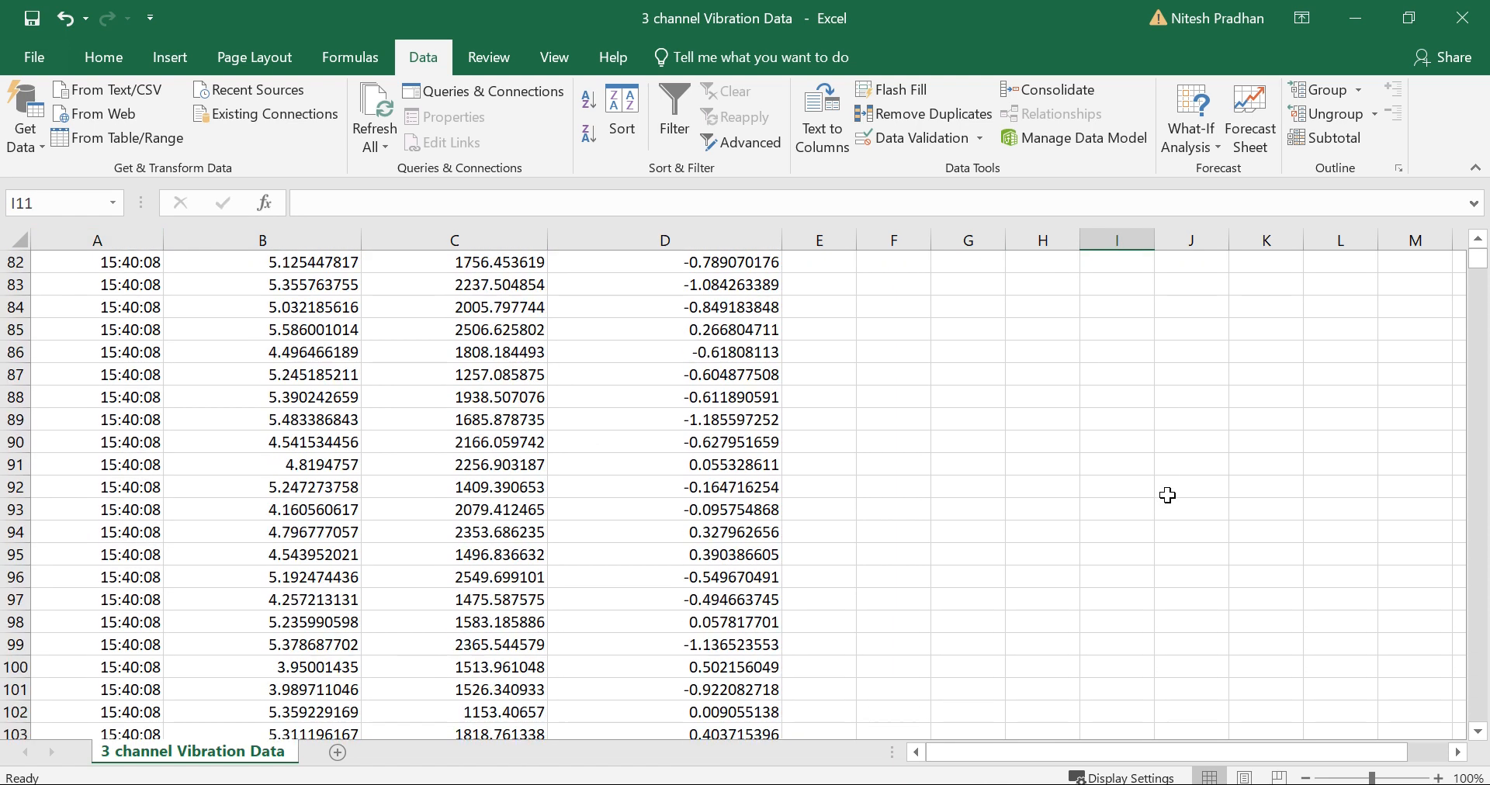
scroll(1168, 494, down, 16)
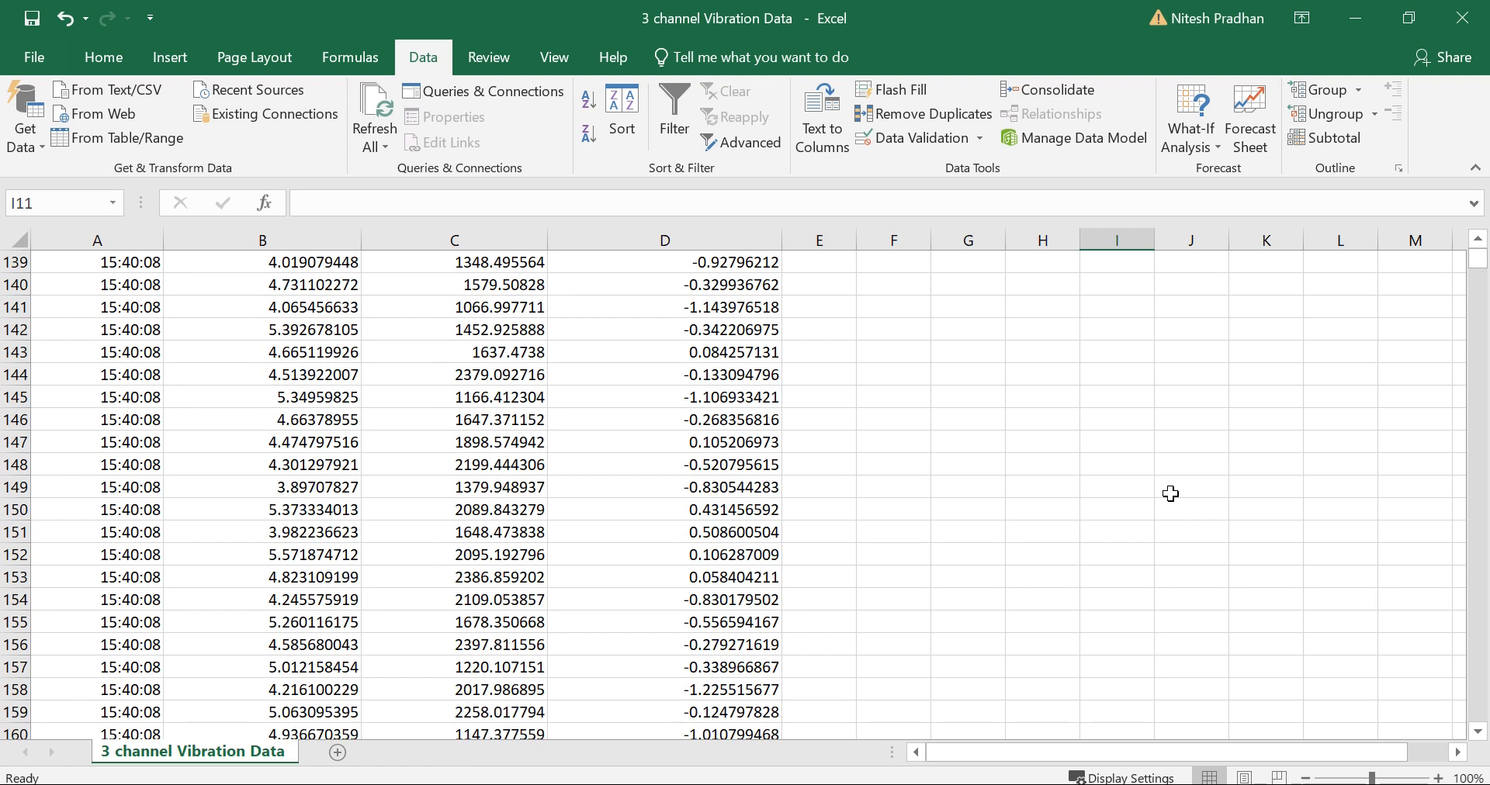
scroll(1170, 493, up, 20)
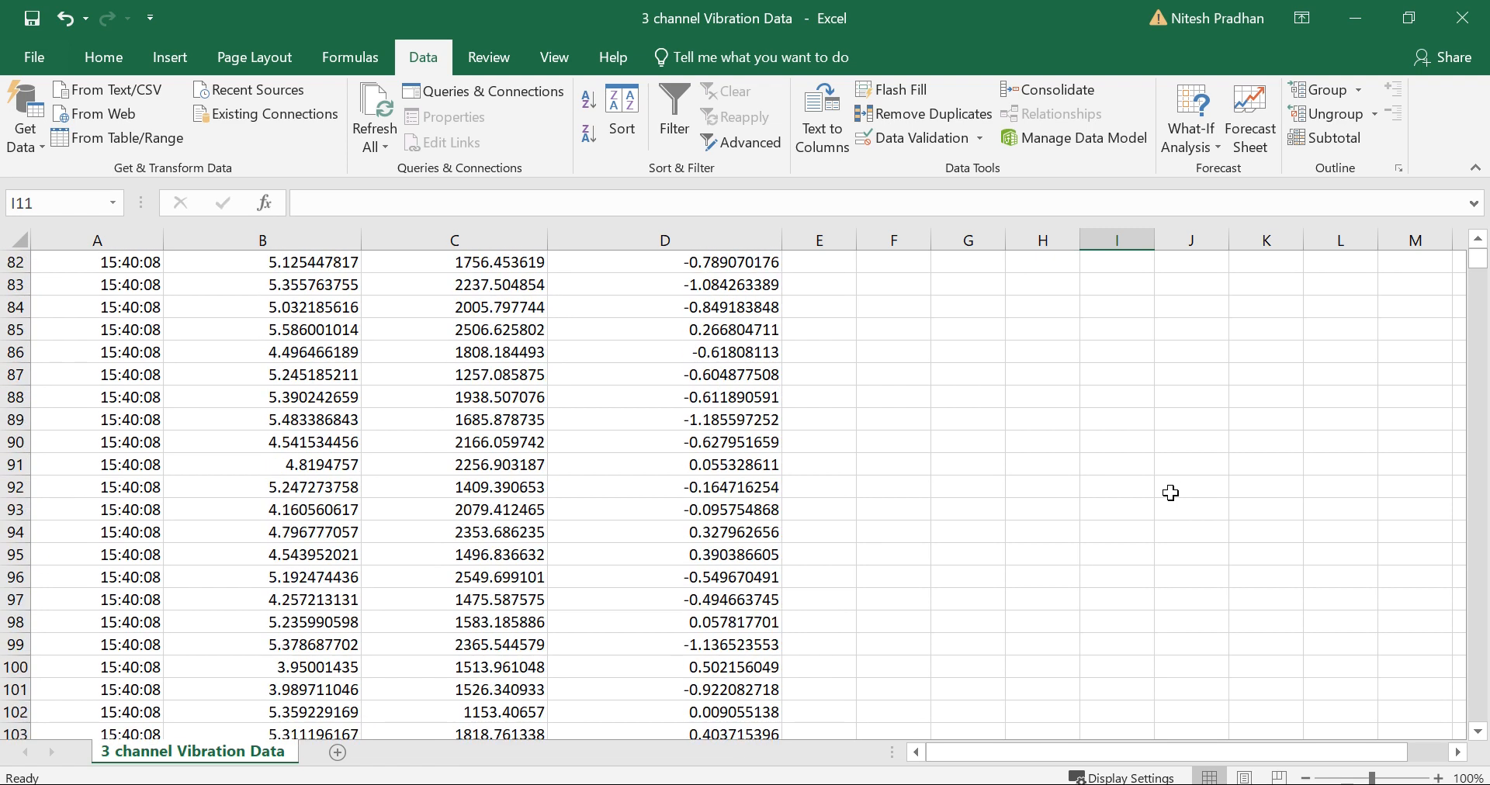
scroll(1170, 493, up, 8)
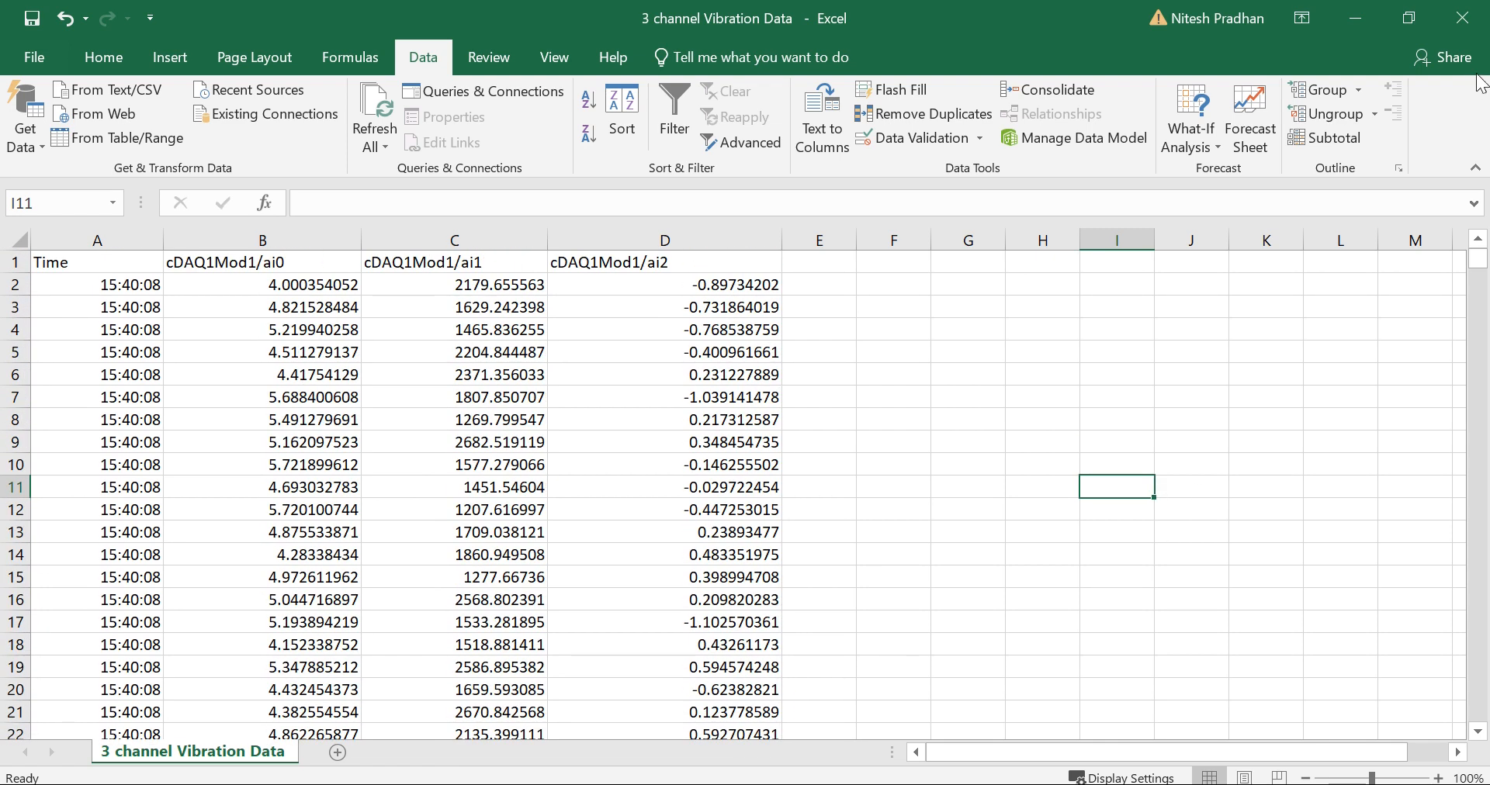
click(32, 18)
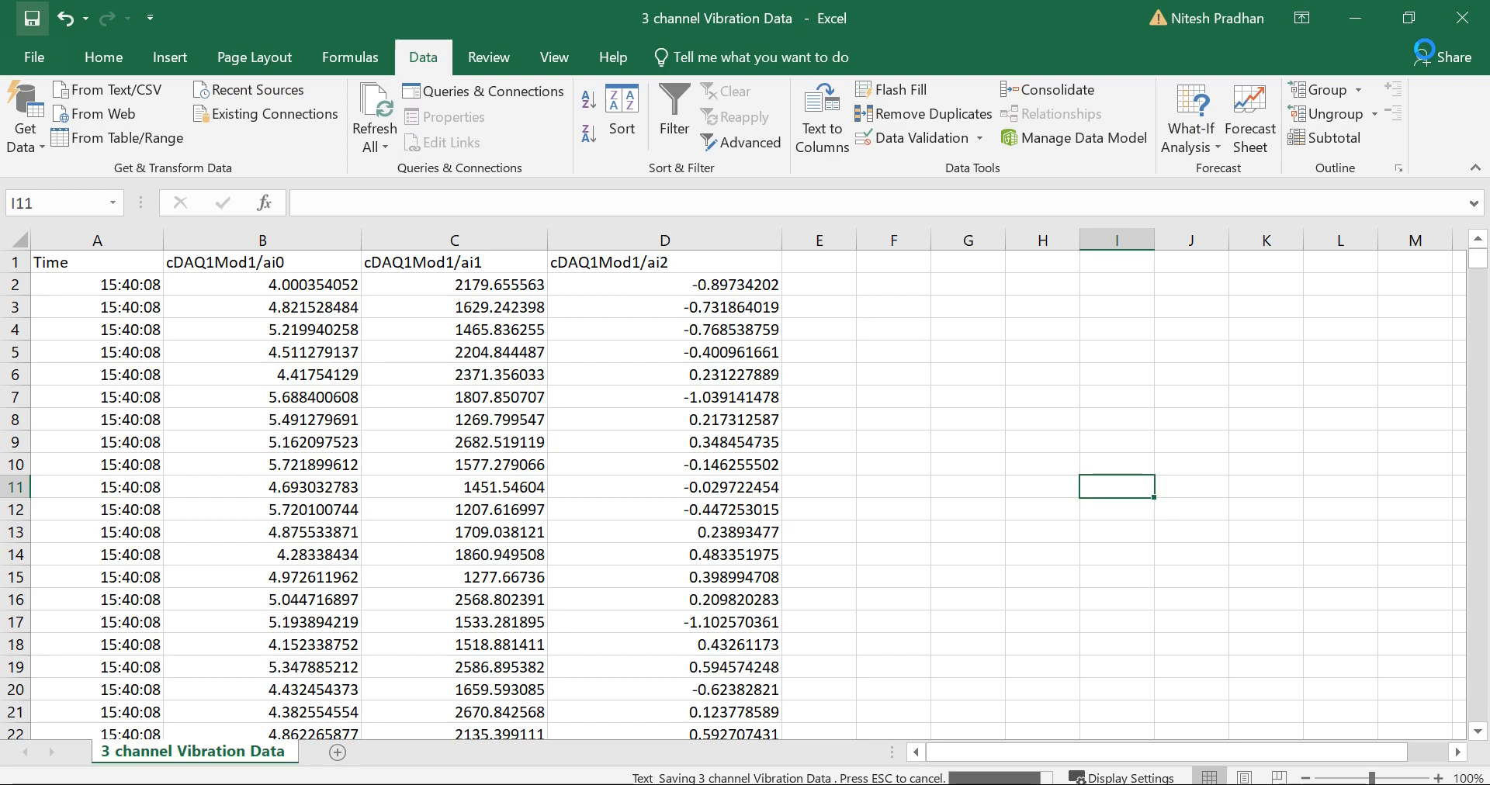
click(1462, 18)
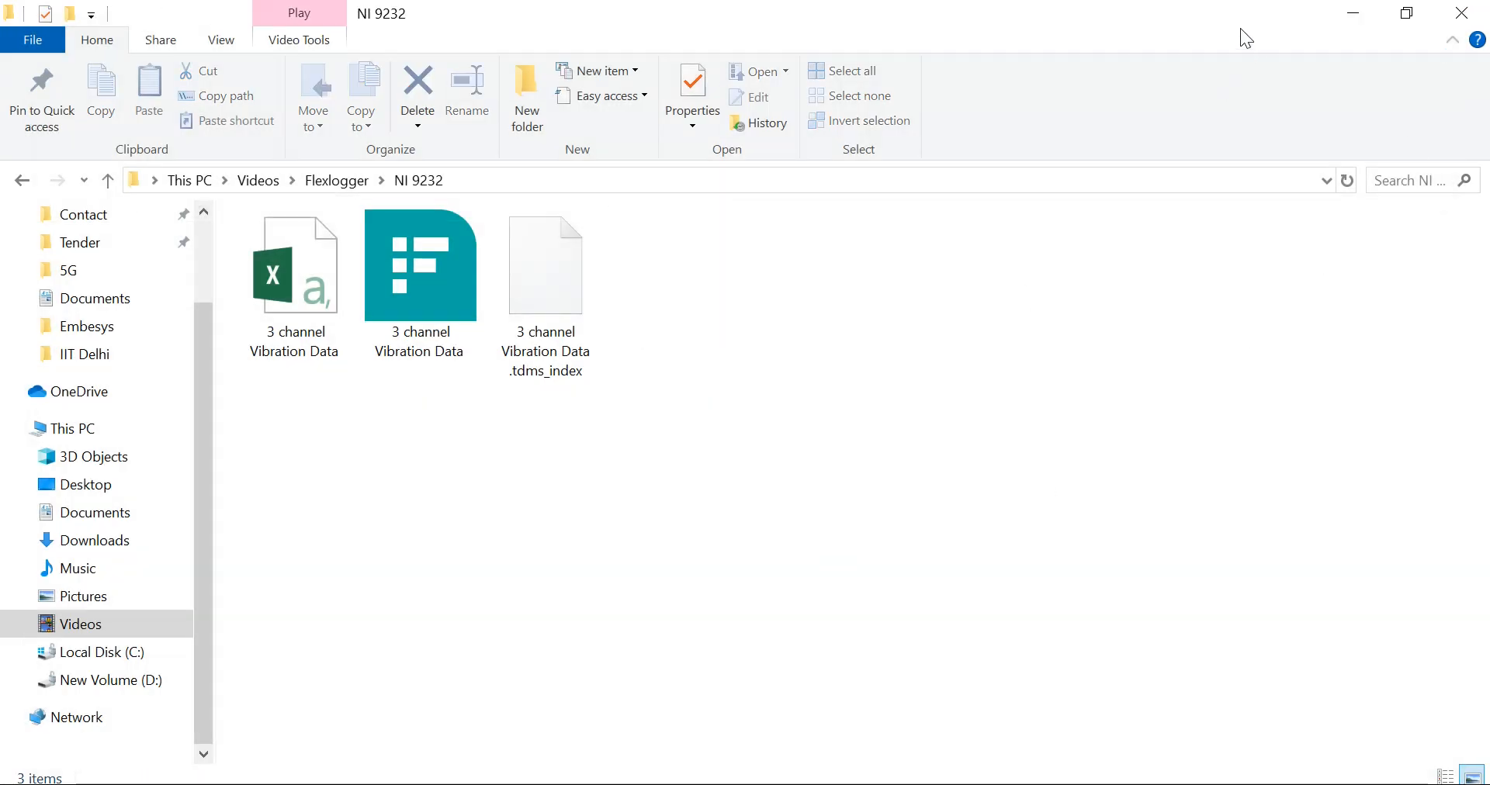
Step: Switch to FlexLogger and delete the Long History Graph from the project's screen
click(1353, 12)
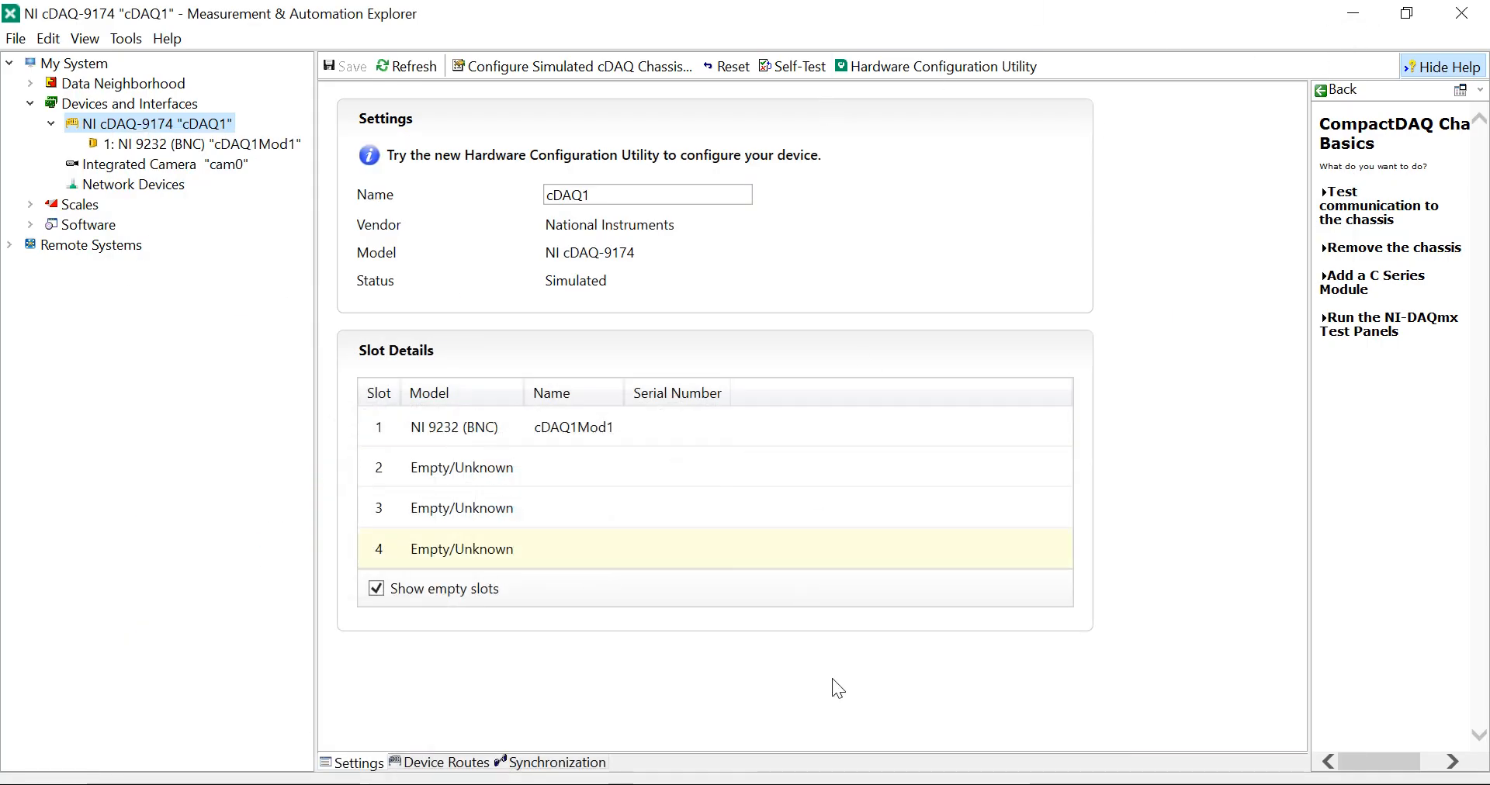
click(497, 783)
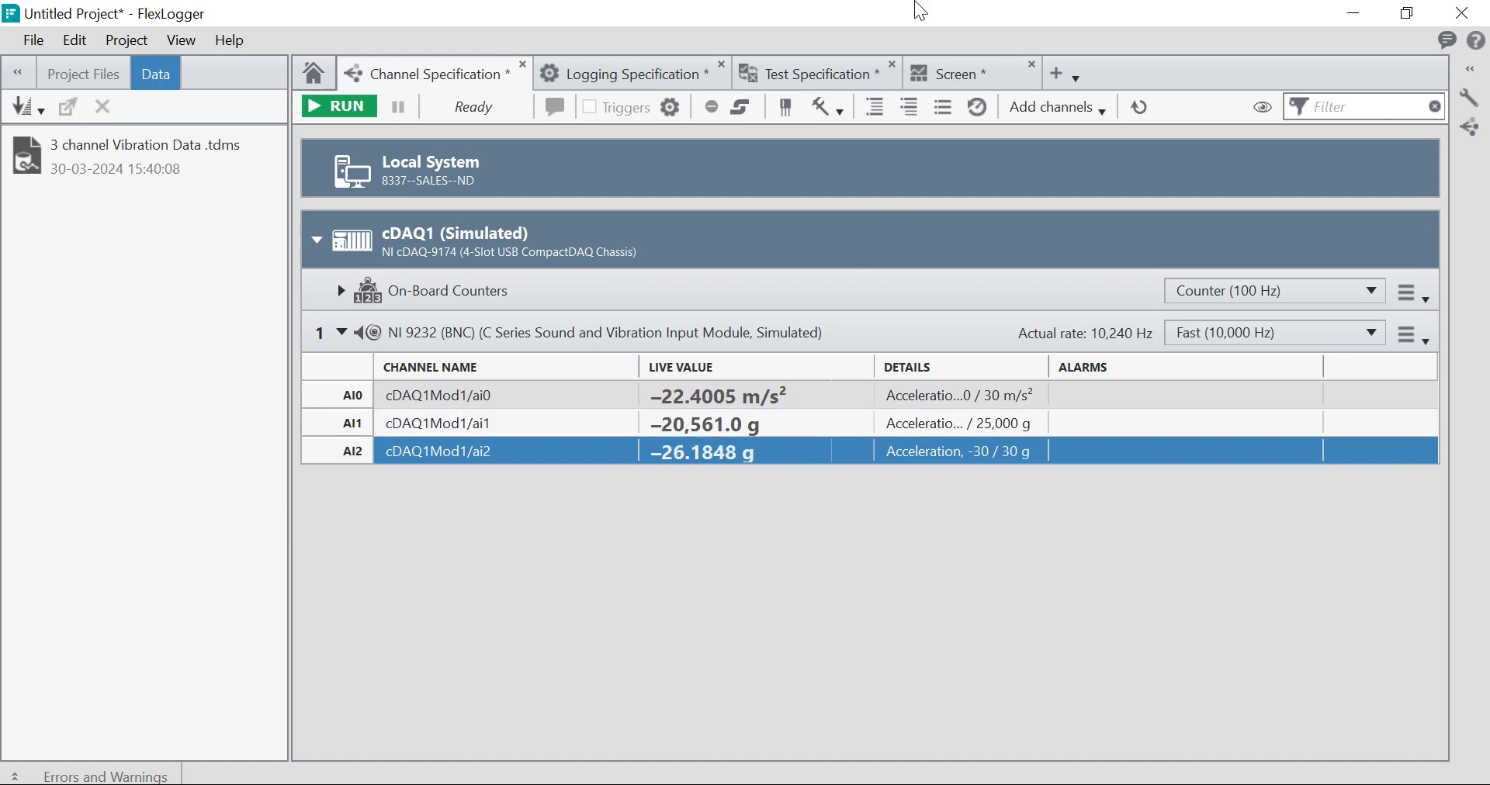
click(949, 78)
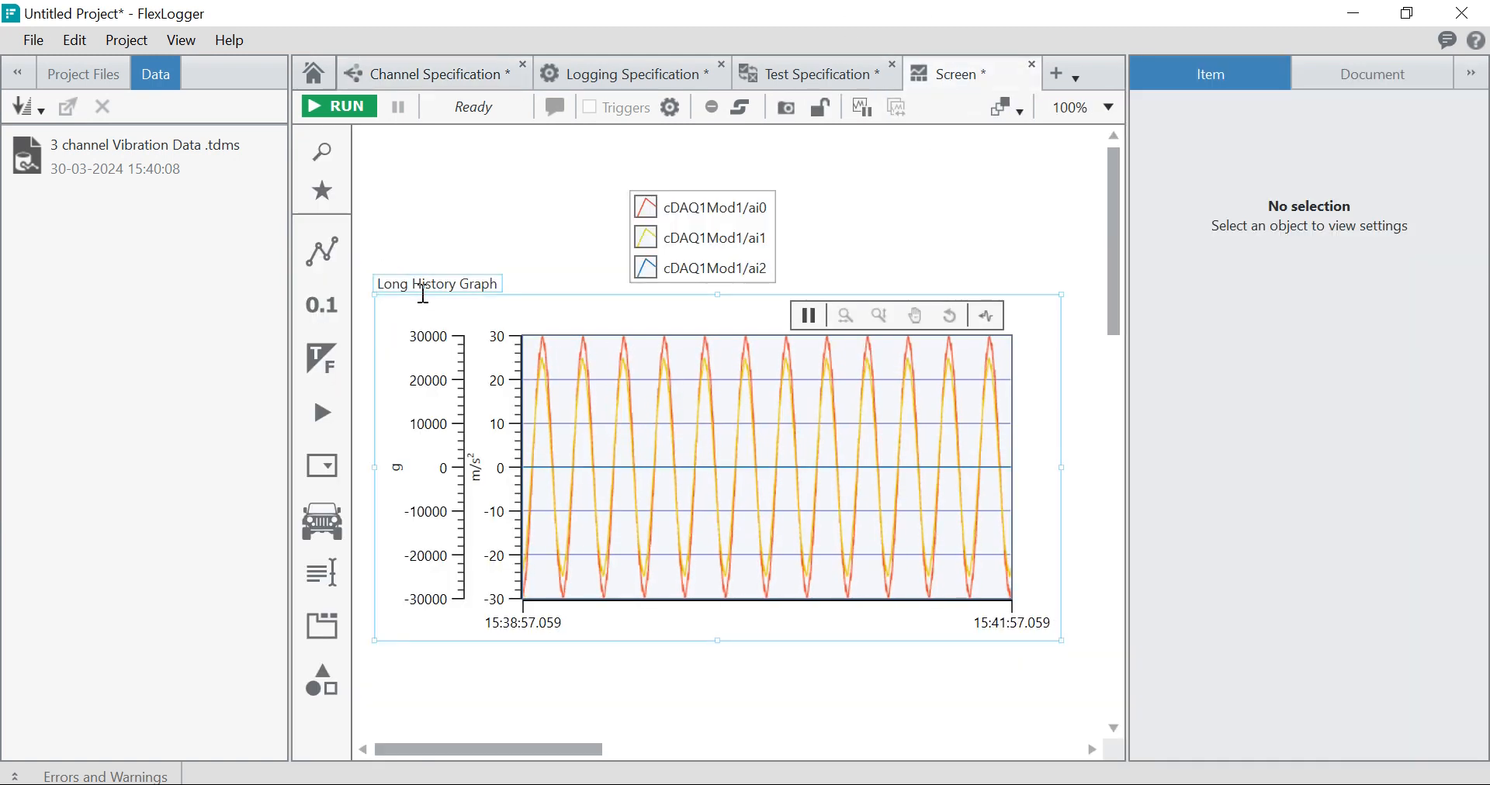
click(498, 299)
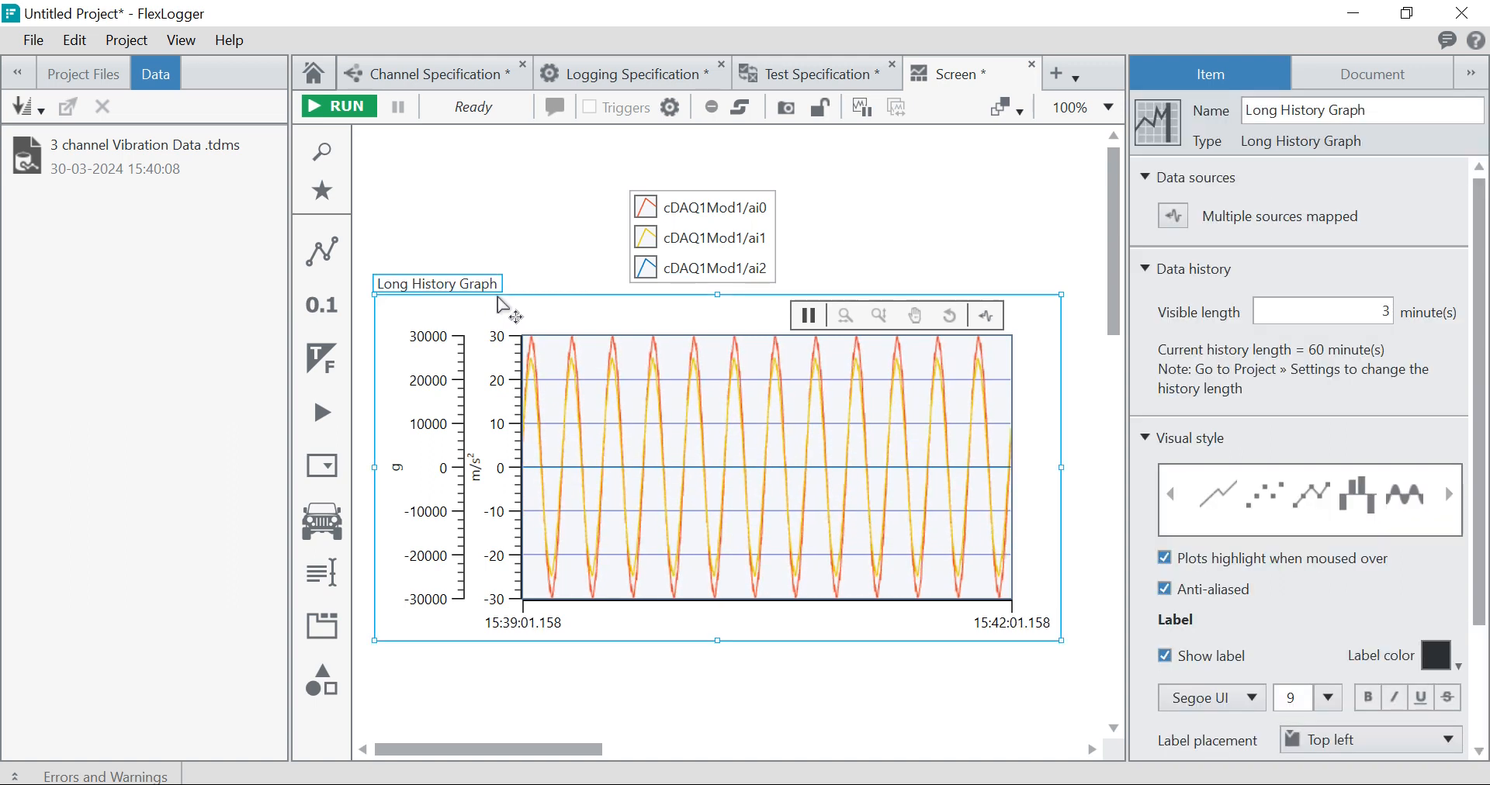
key(Delete)
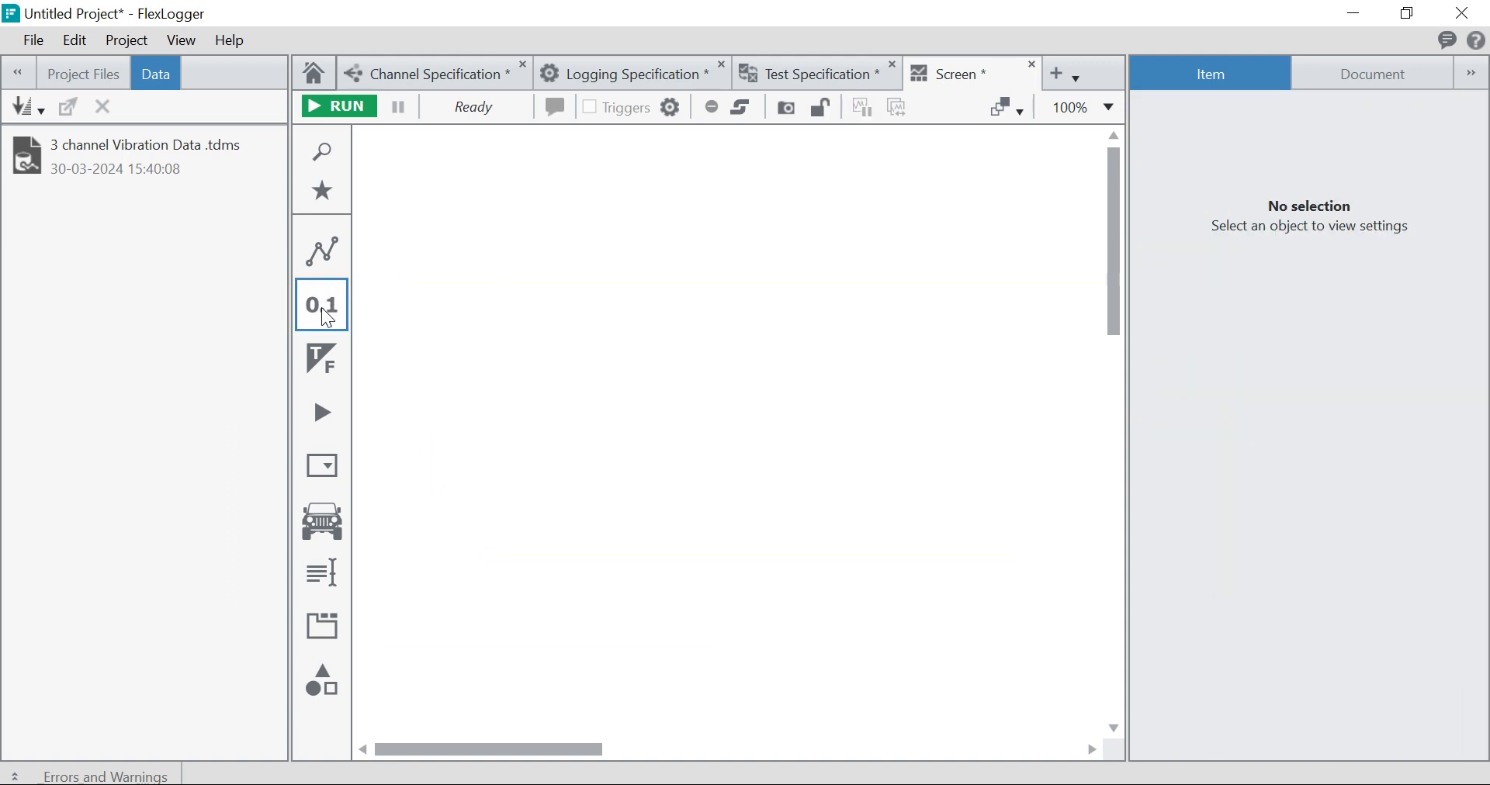
Step: Place a Frequency Spectrum Graph on the empty screen
click(323, 252)
click(538, 338)
drag(607, 405, 736, 462)
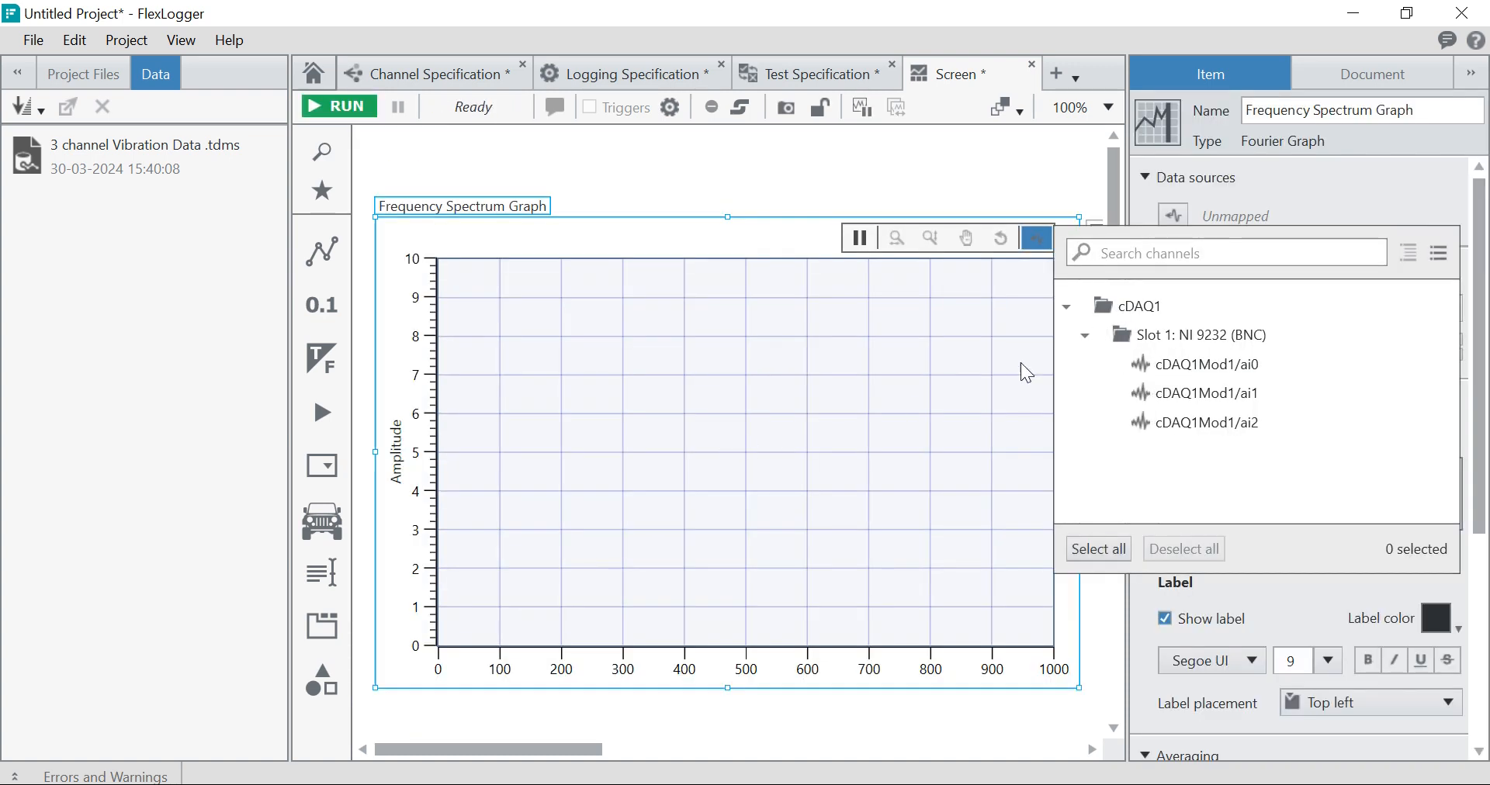
Step: Map channels cDAQ1Mod1/ai0, ai1 and ai2 to the Frequency Spectrum Graph and shrink the graph so its legend fits beside it
click(1119, 365)
click(1119, 393)
click(1119, 421)
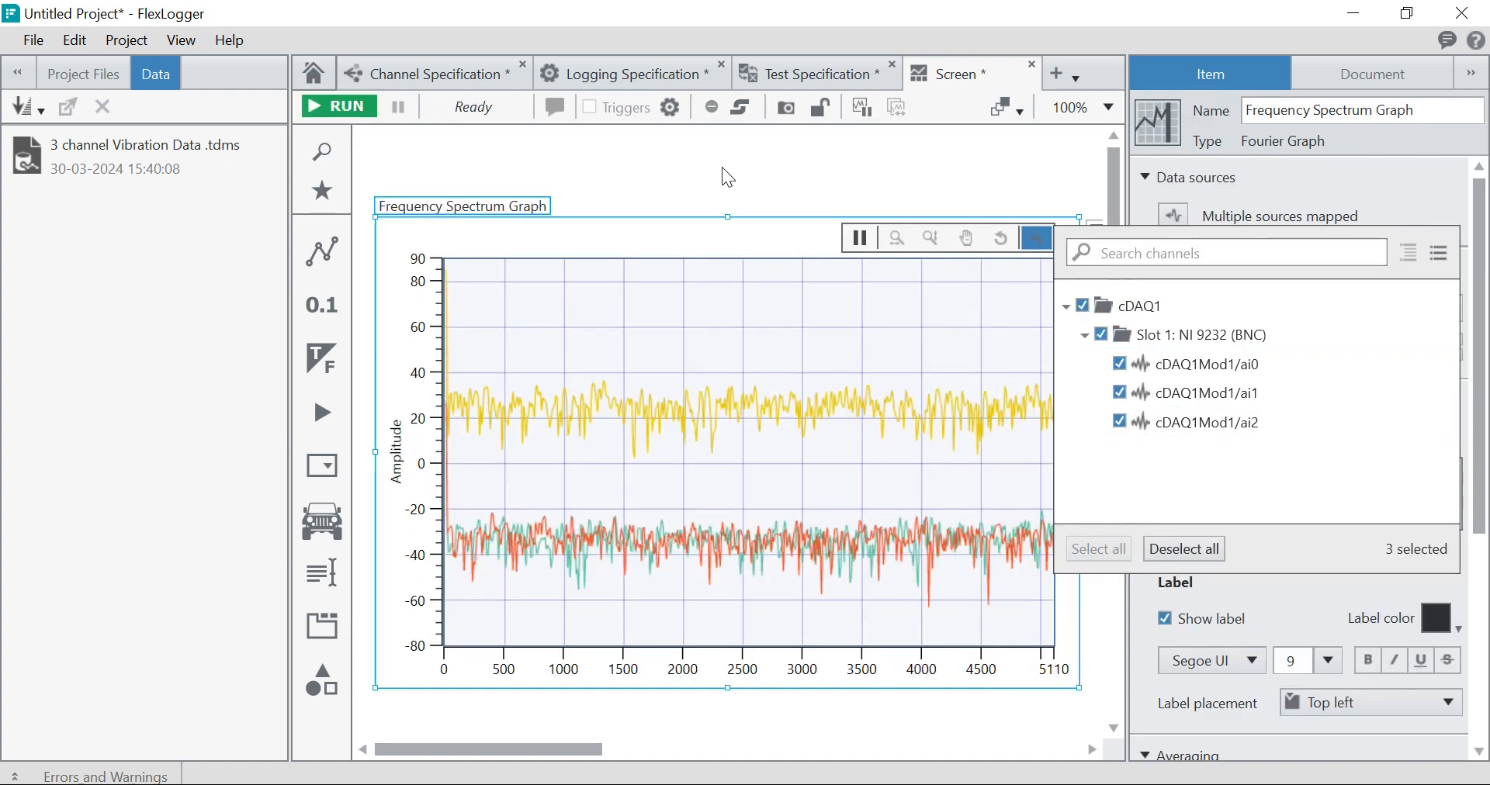
click(771, 142)
drag(1078, 687, 937, 519)
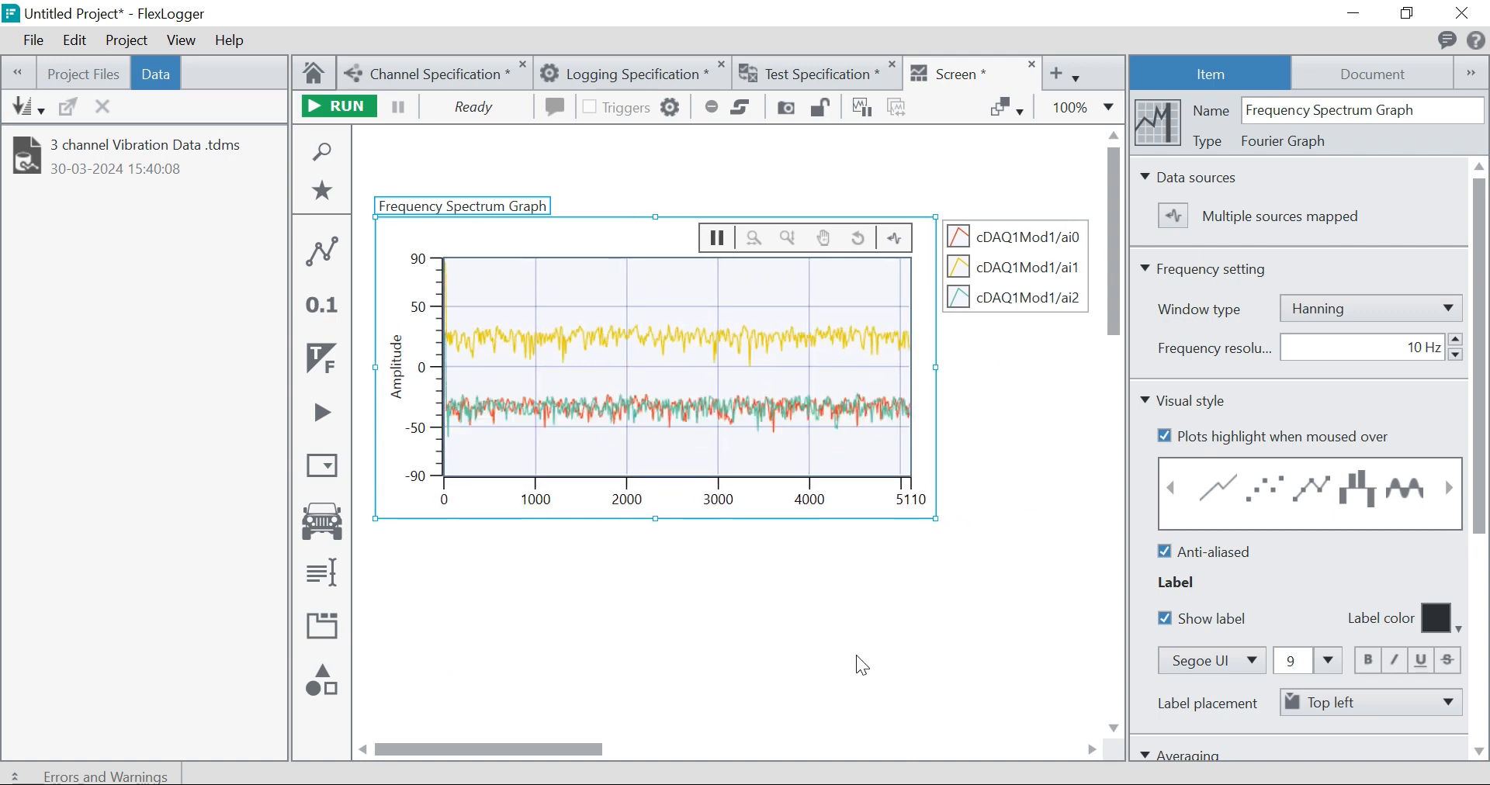
Step: Hide the cDAQ1Mod1/ai2 and cDAQ1Mod1/ai1 plots in the Frequency Spectrum Graph
click(959, 298)
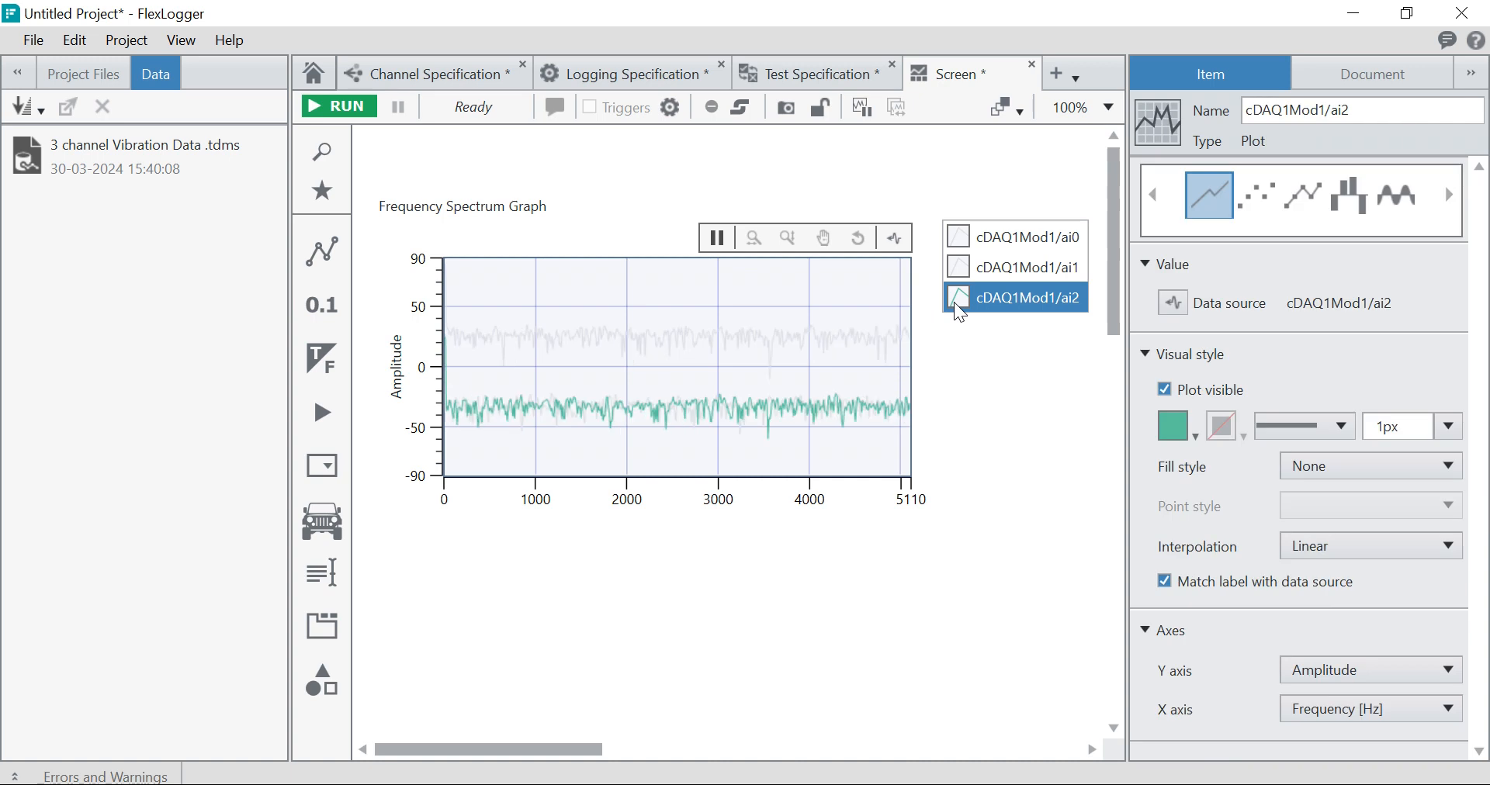
click(1164, 389)
click(1009, 267)
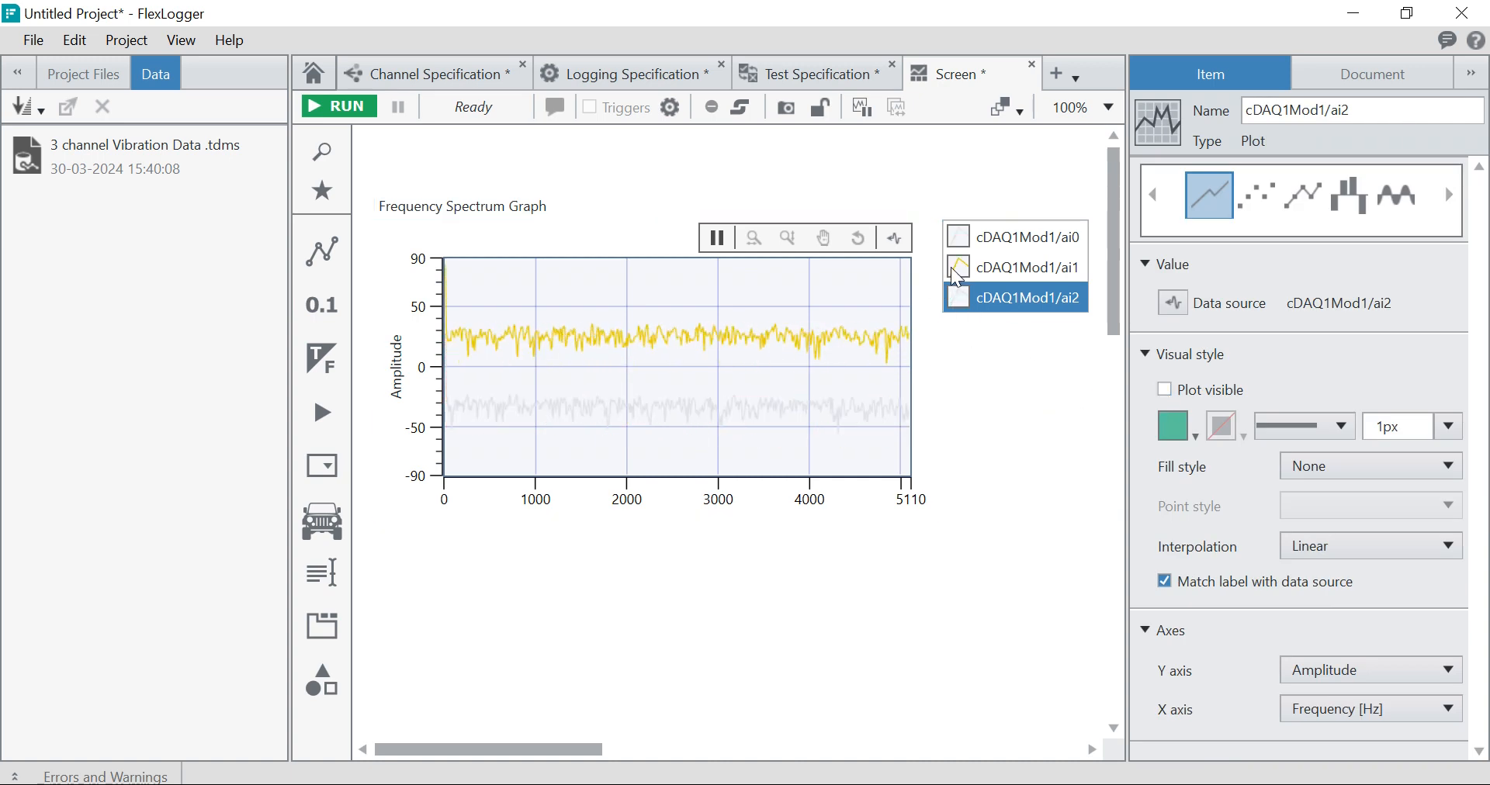
click(1168, 393)
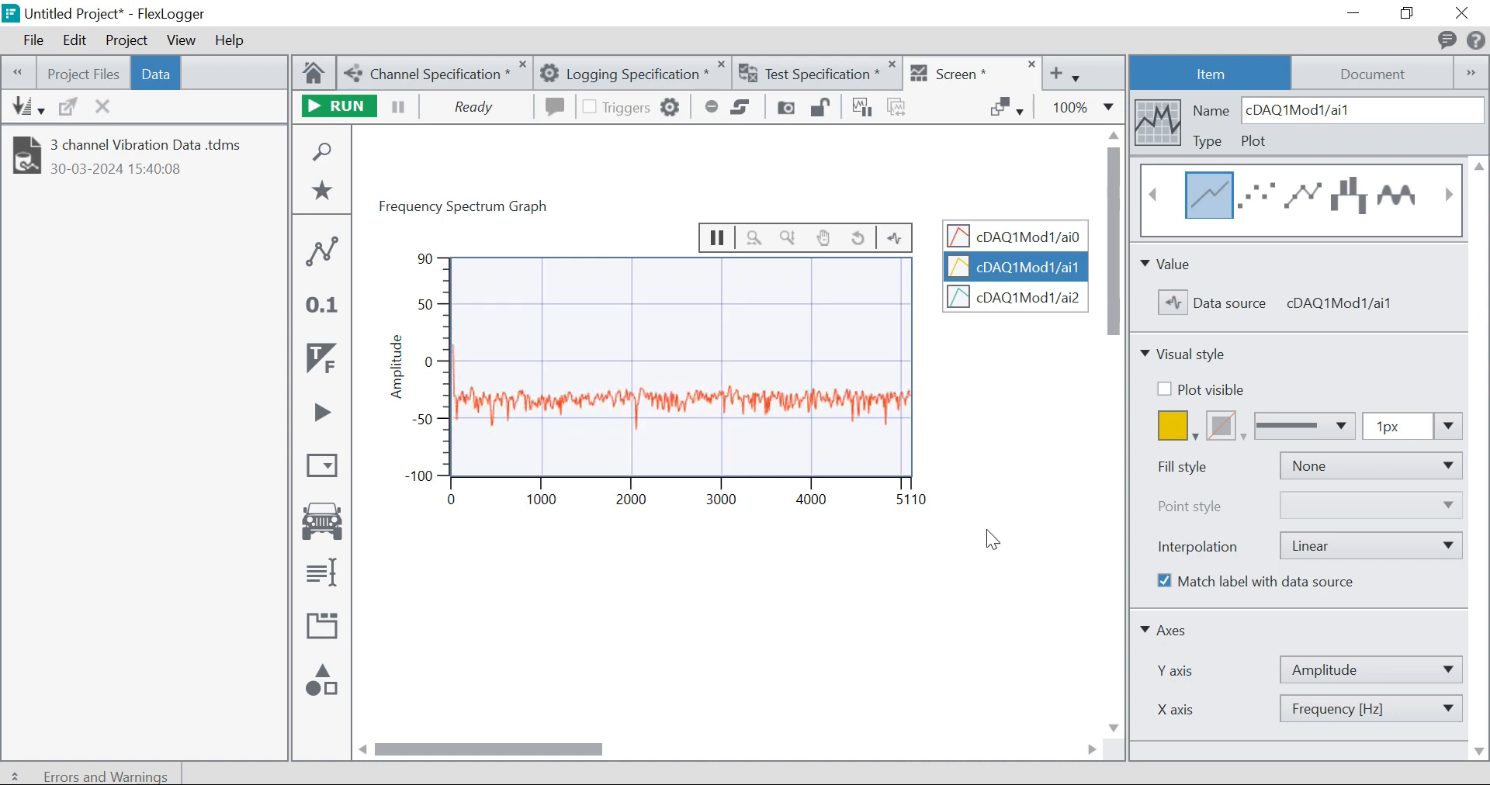
Step: Try frequency axis maximums of 10 and 100 Hz on the spectrum graph
click(912, 502)
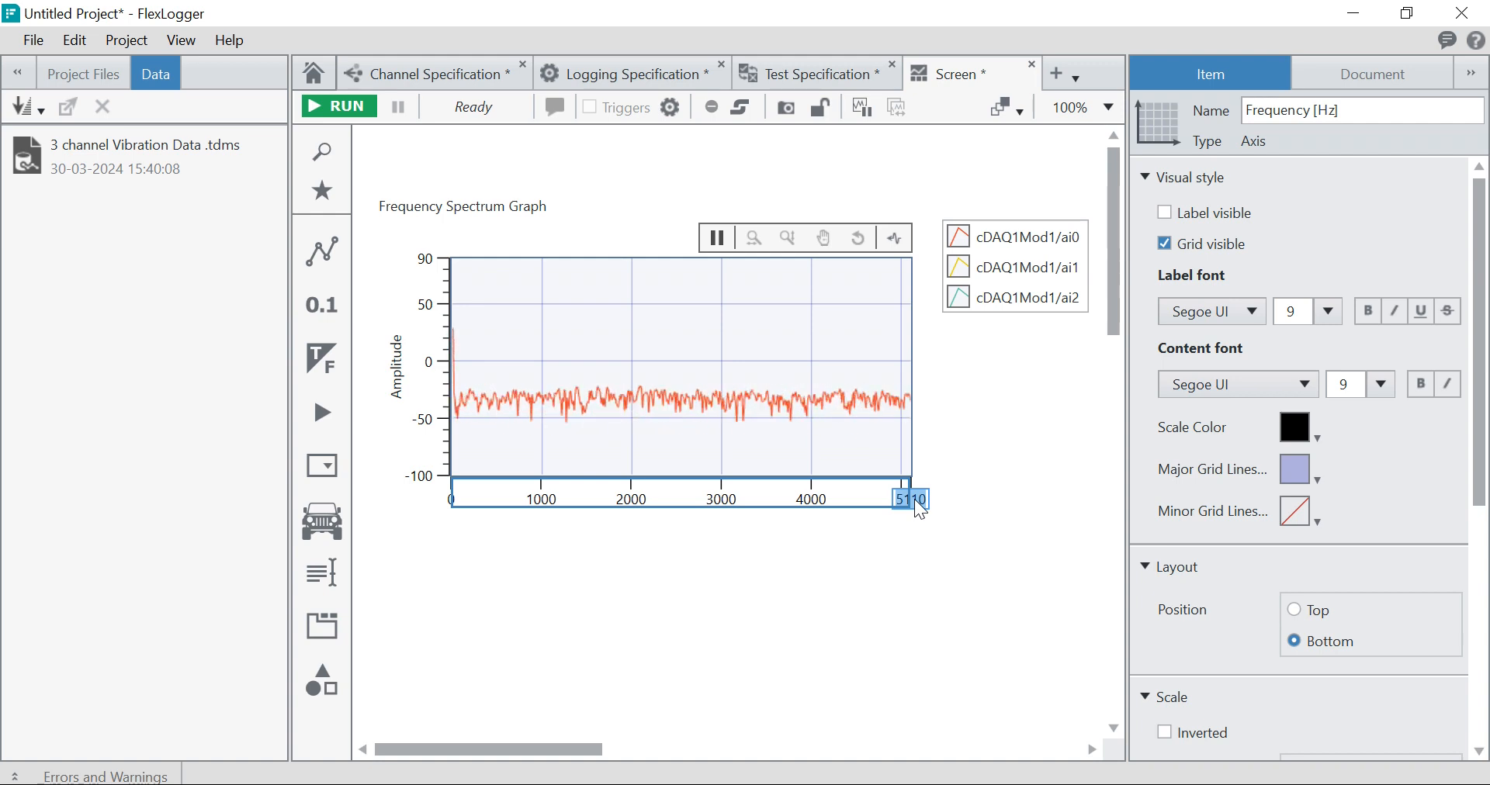
text(1)
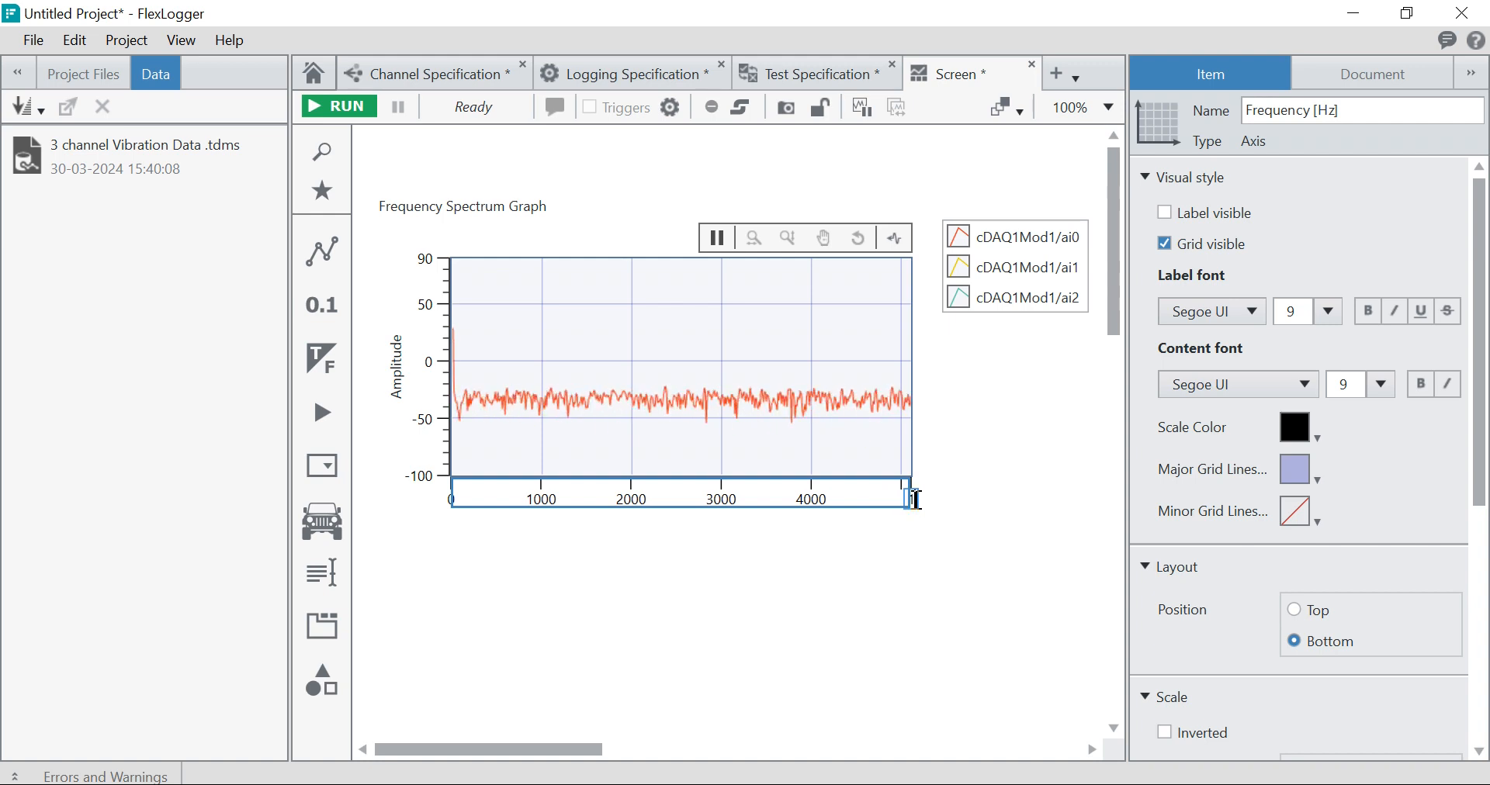
text(0)
click(918, 545)
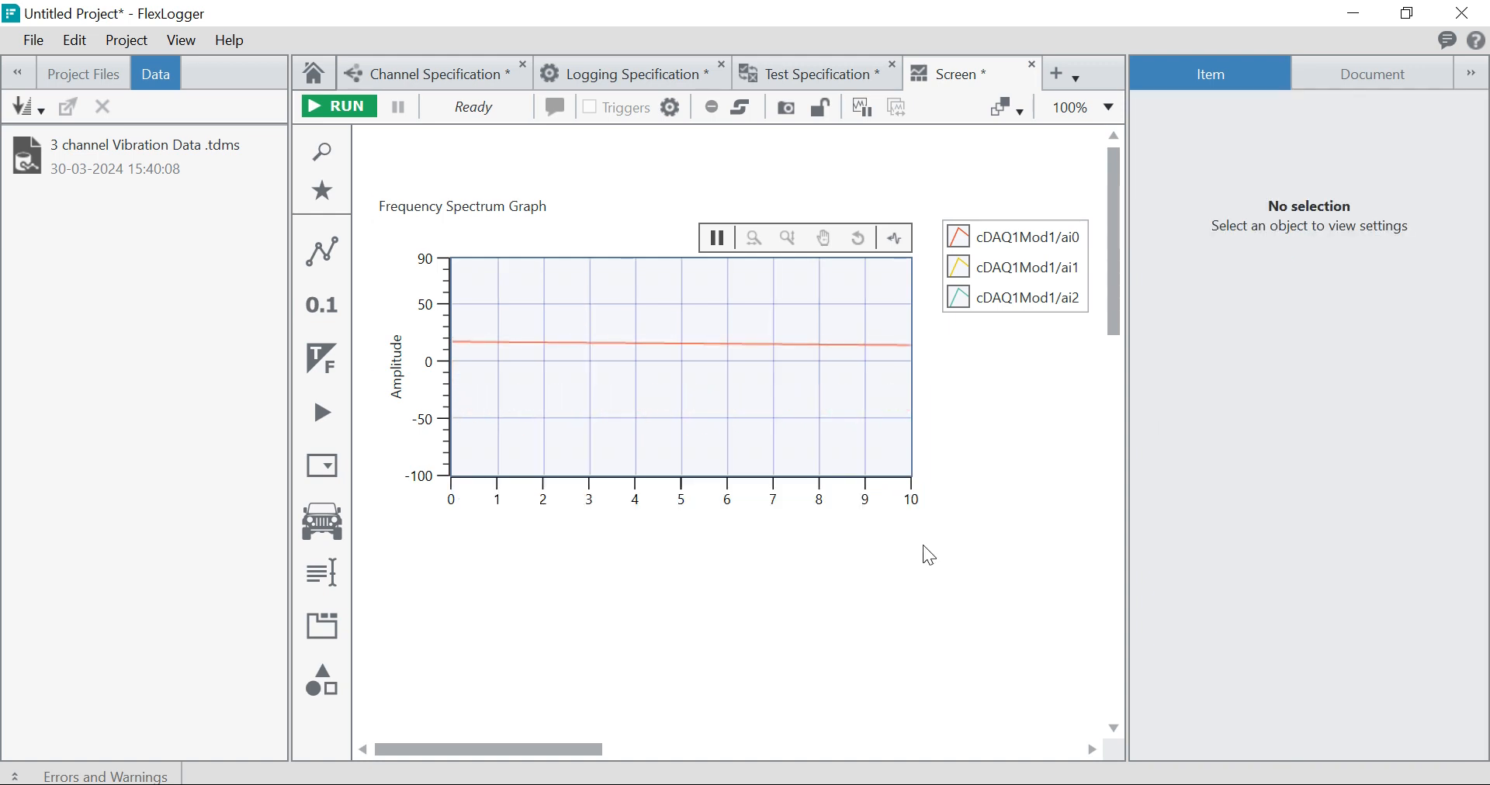
click(915, 495)
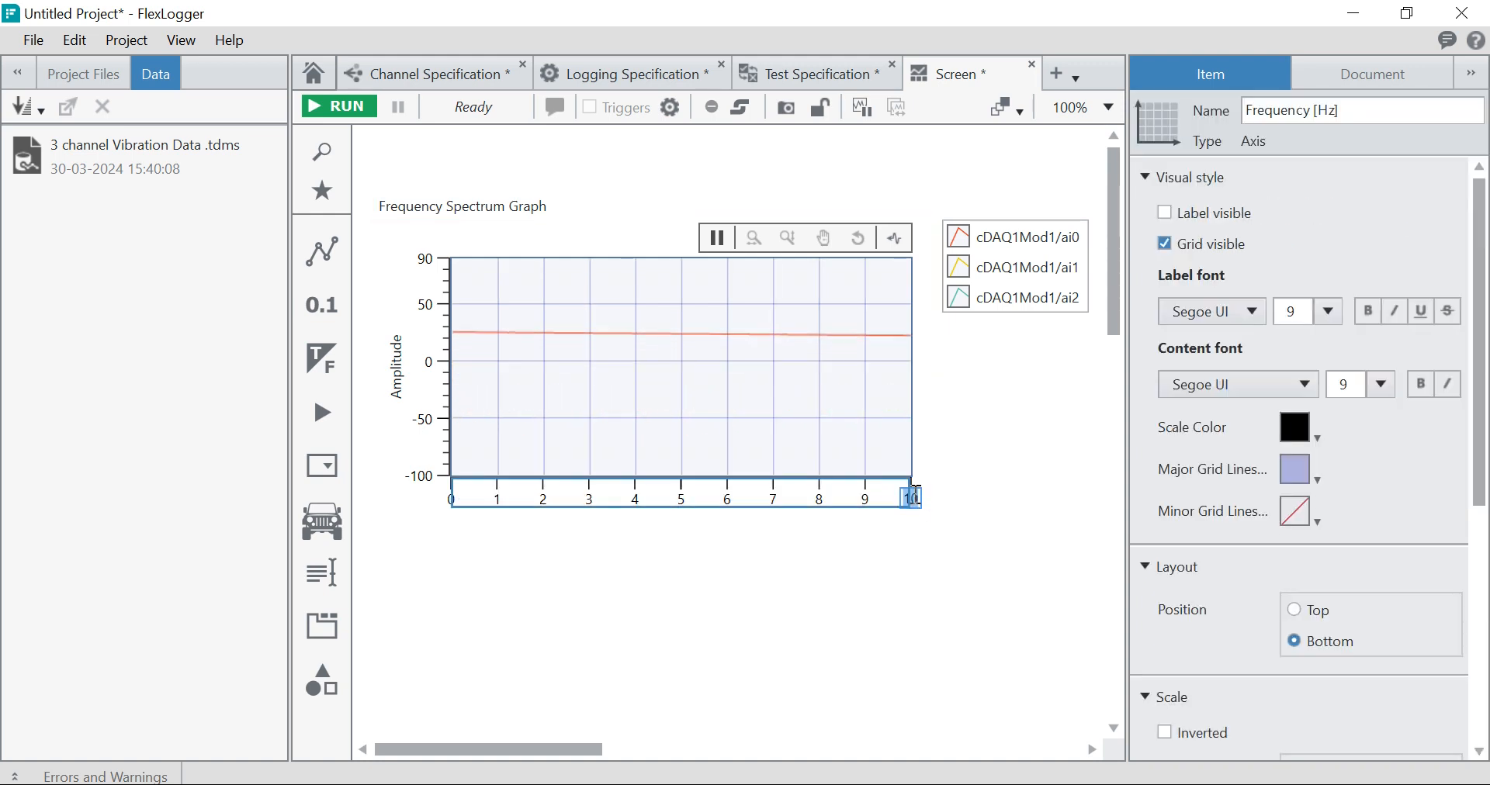
text(0)
click(908, 553)
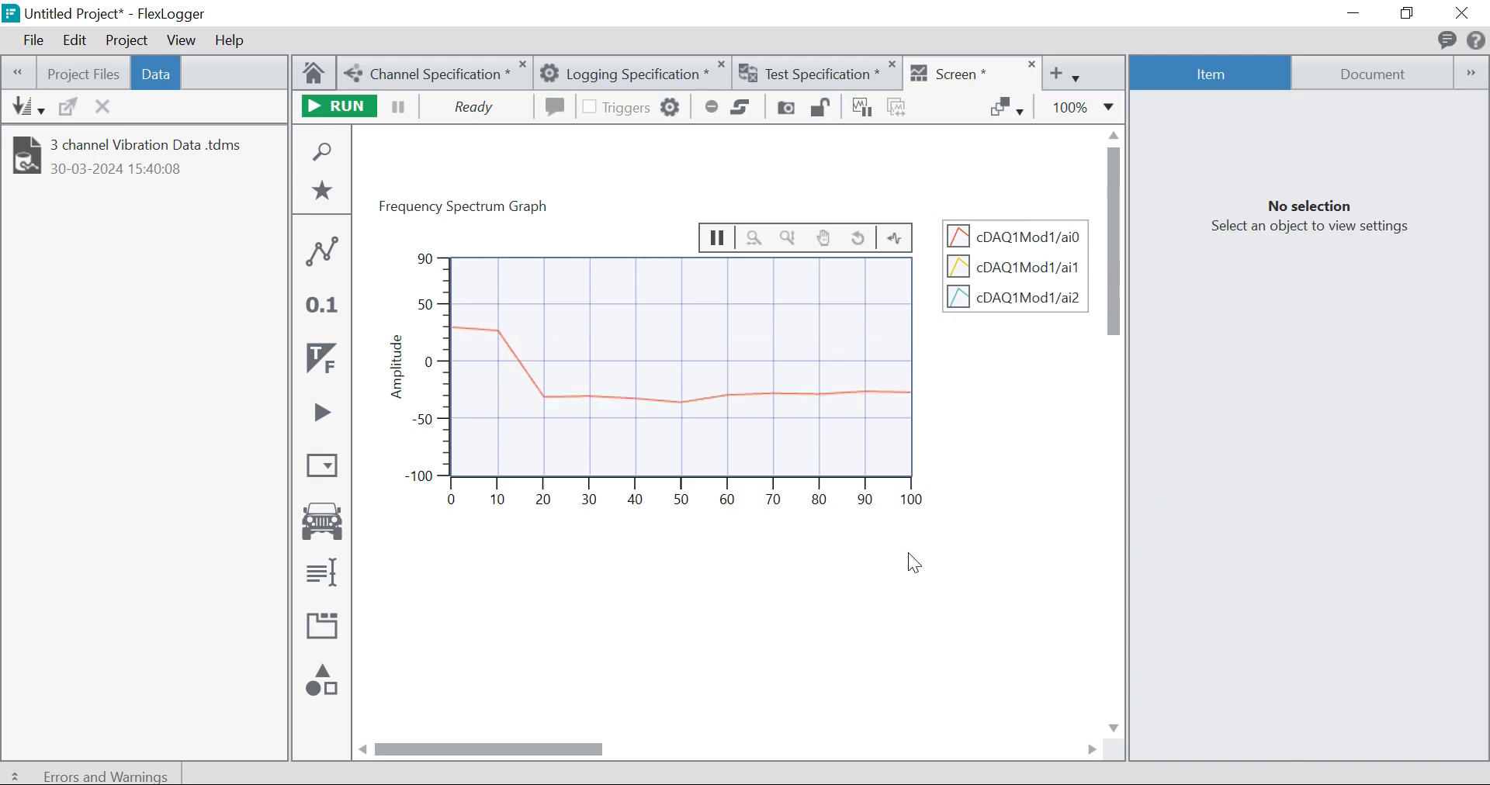
Step: Set the maximum of the spectrum graph's frequency axis to 1000 Hz
click(917, 504)
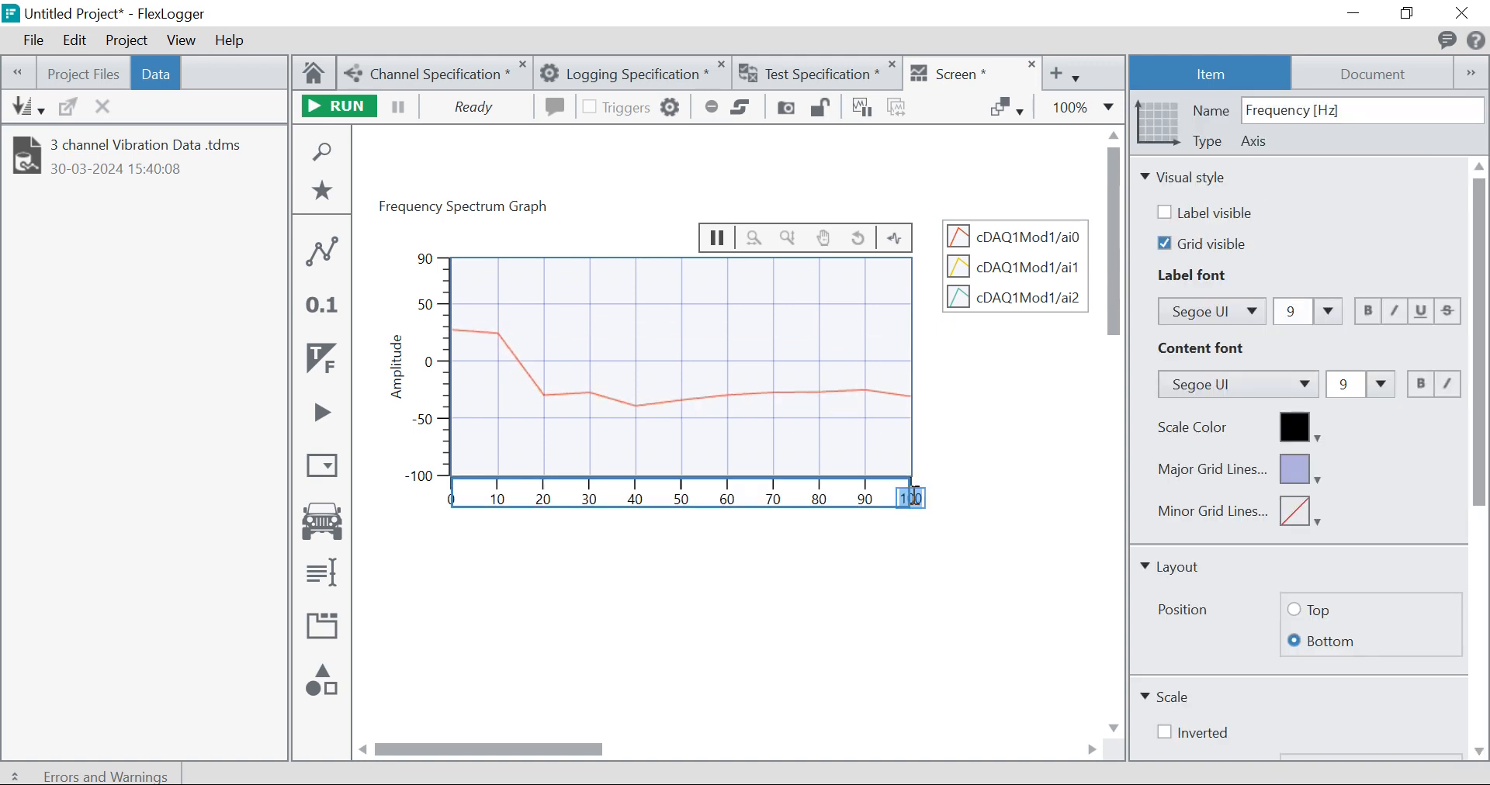
click(916, 497)
text(0)
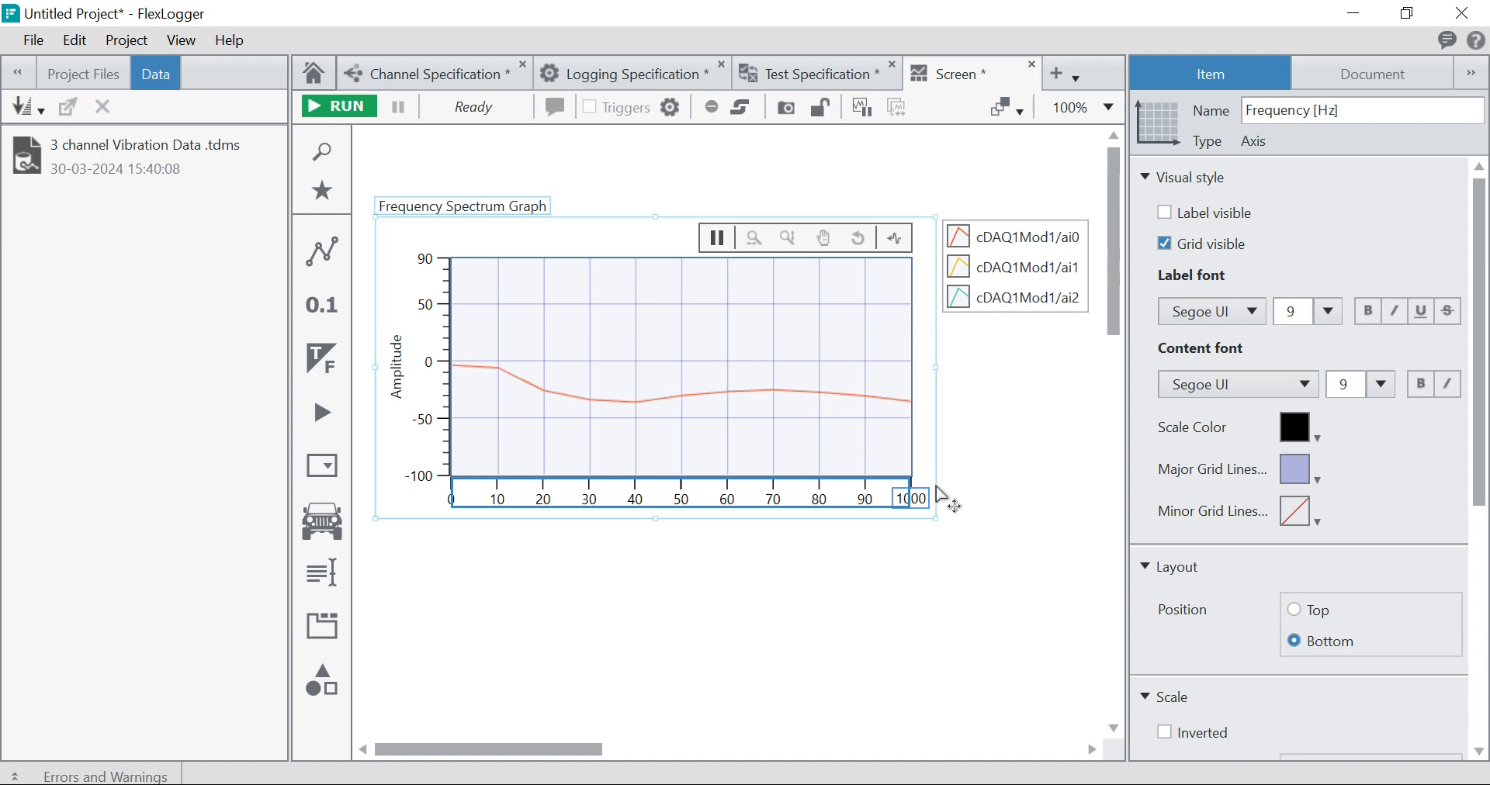
click(938, 546)
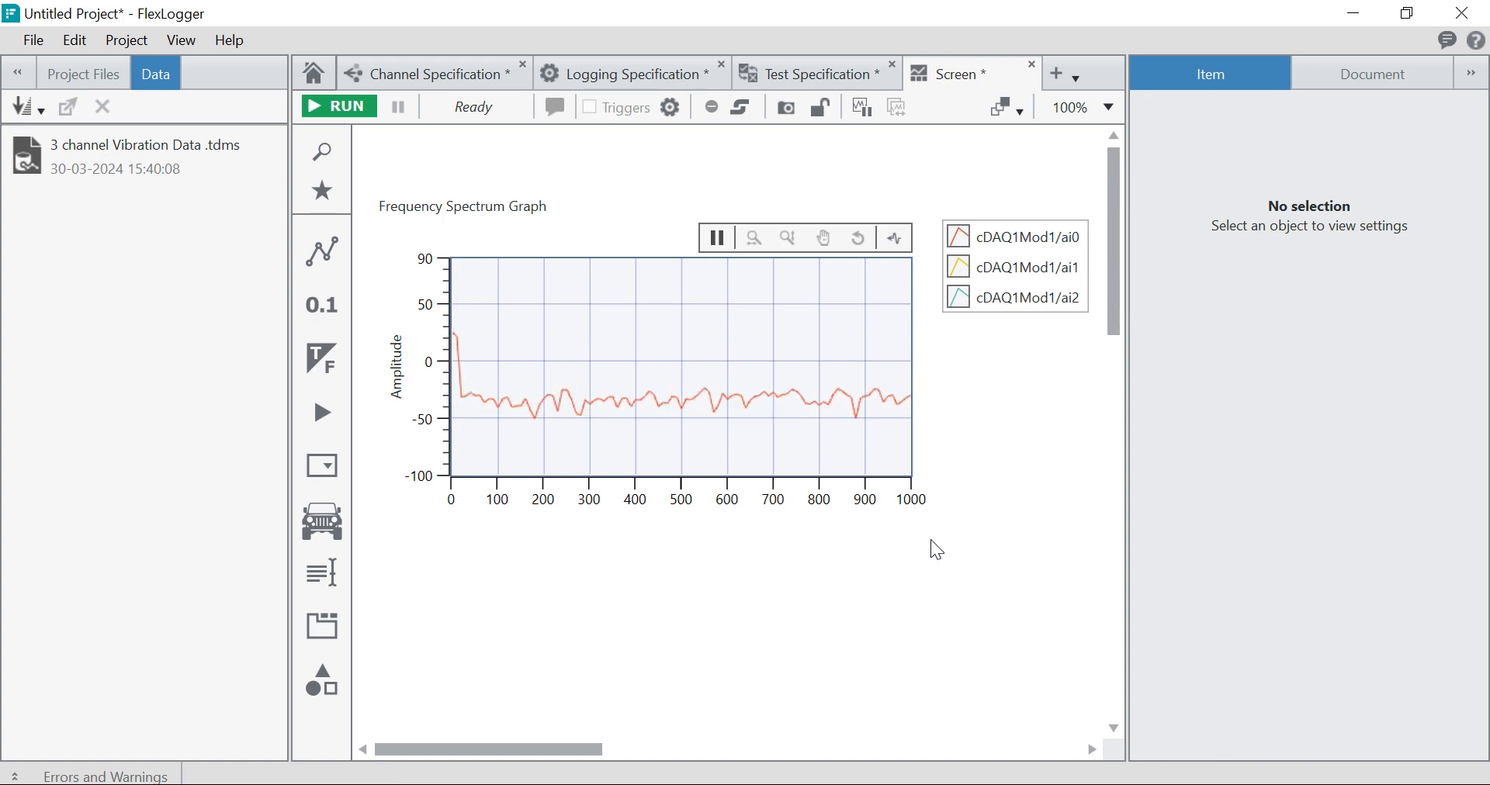
Step: Select the Frequency Spectrum Graph and slightly widen the pane with its settings
click(437, 206)
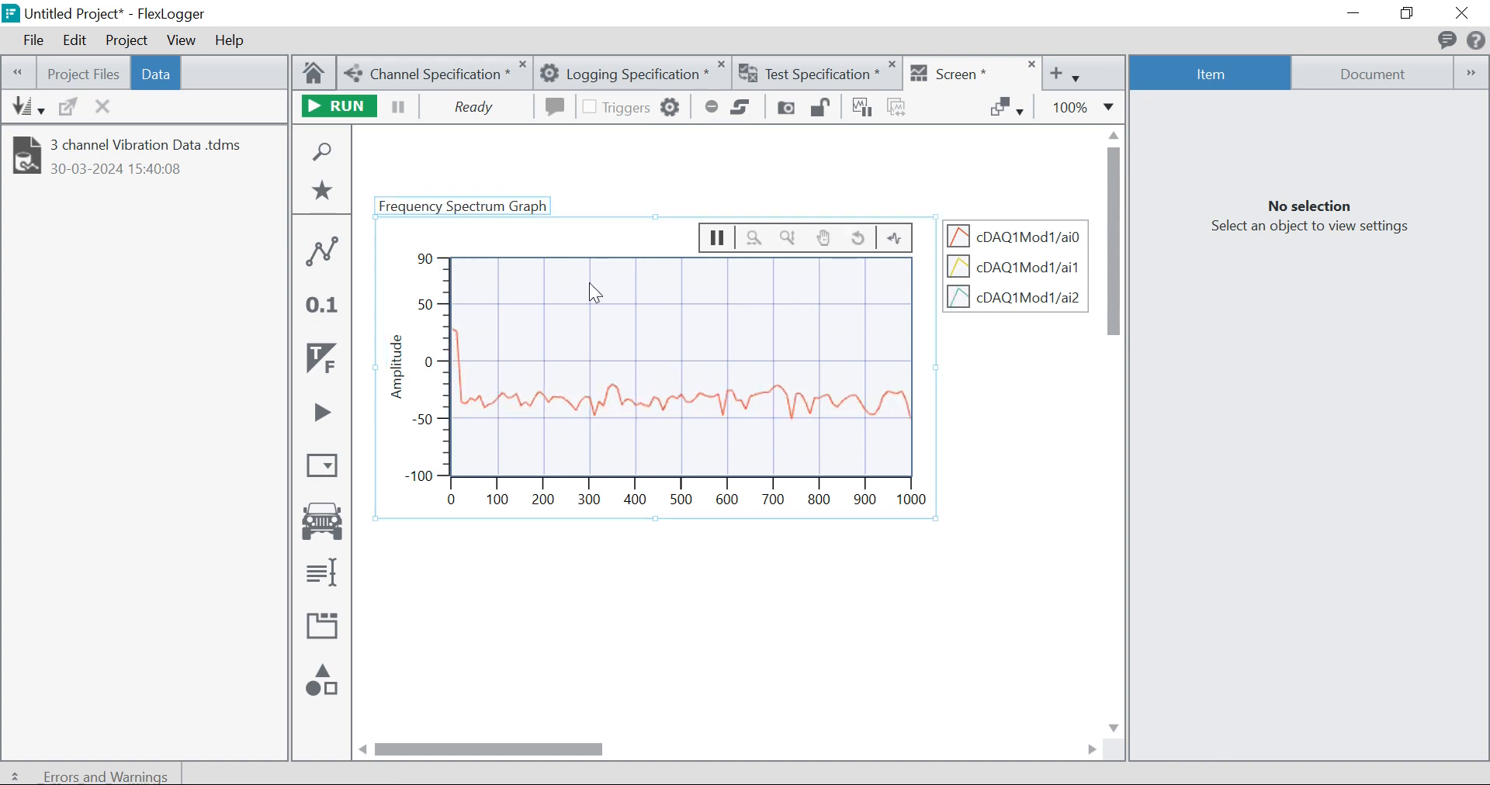
click(687, 339)
mouse_move(687, 339)
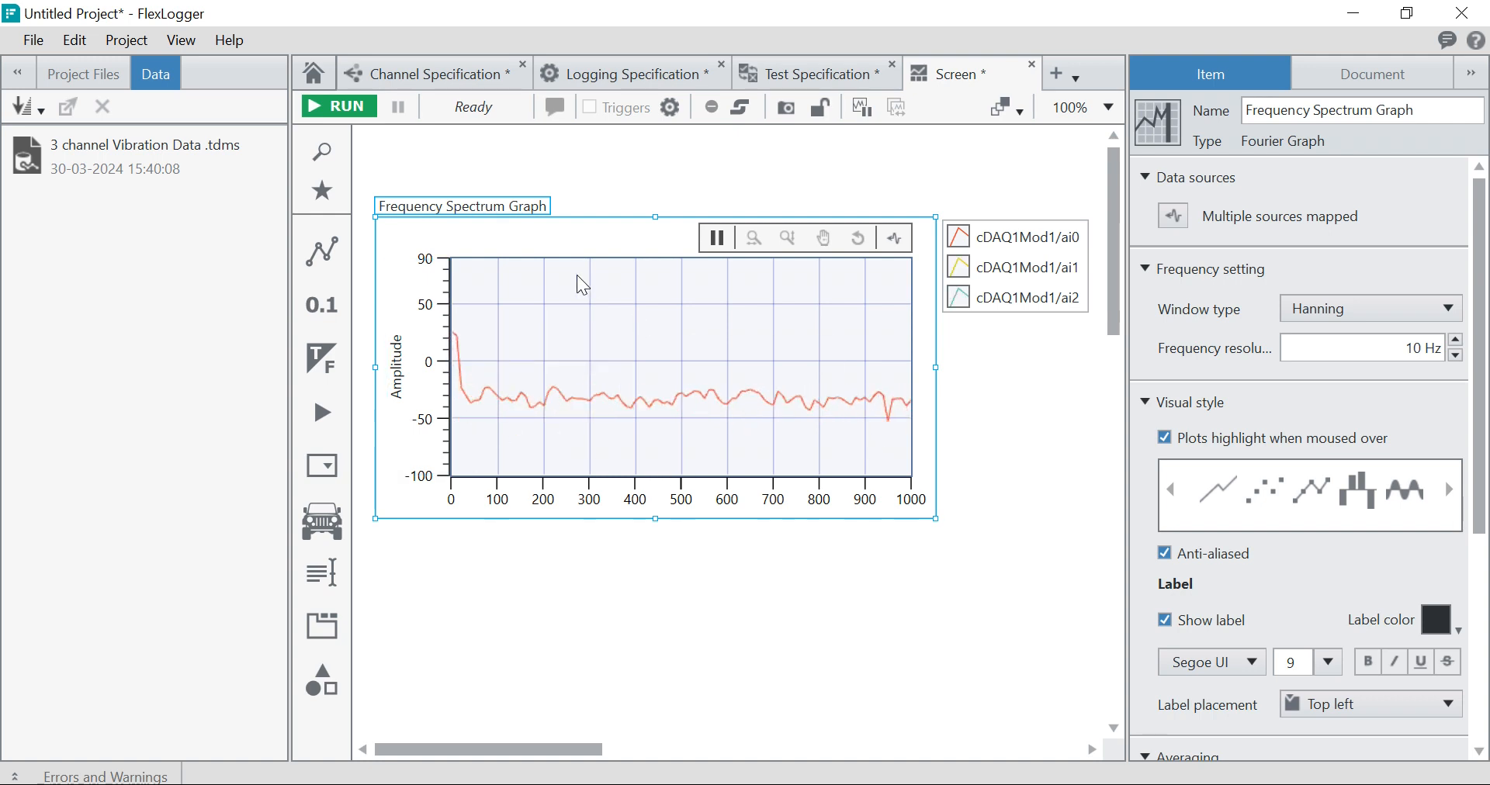
drag(1126, 309, 1101, 310)
Step: Move the plot legend directly below the Frequency Spectrum Graph and increase the graph's height
click(1024, 299)
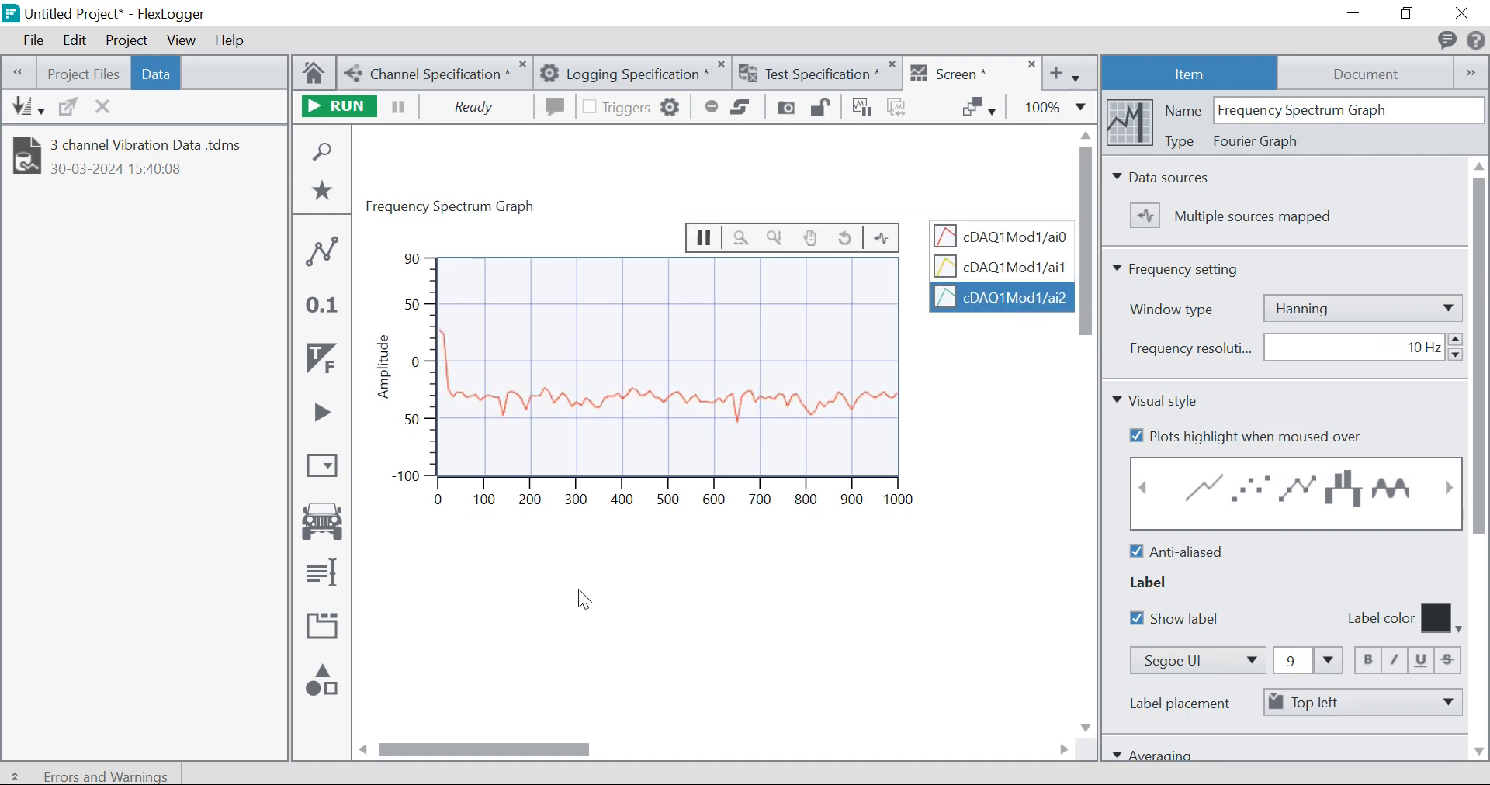
click(997, 330)
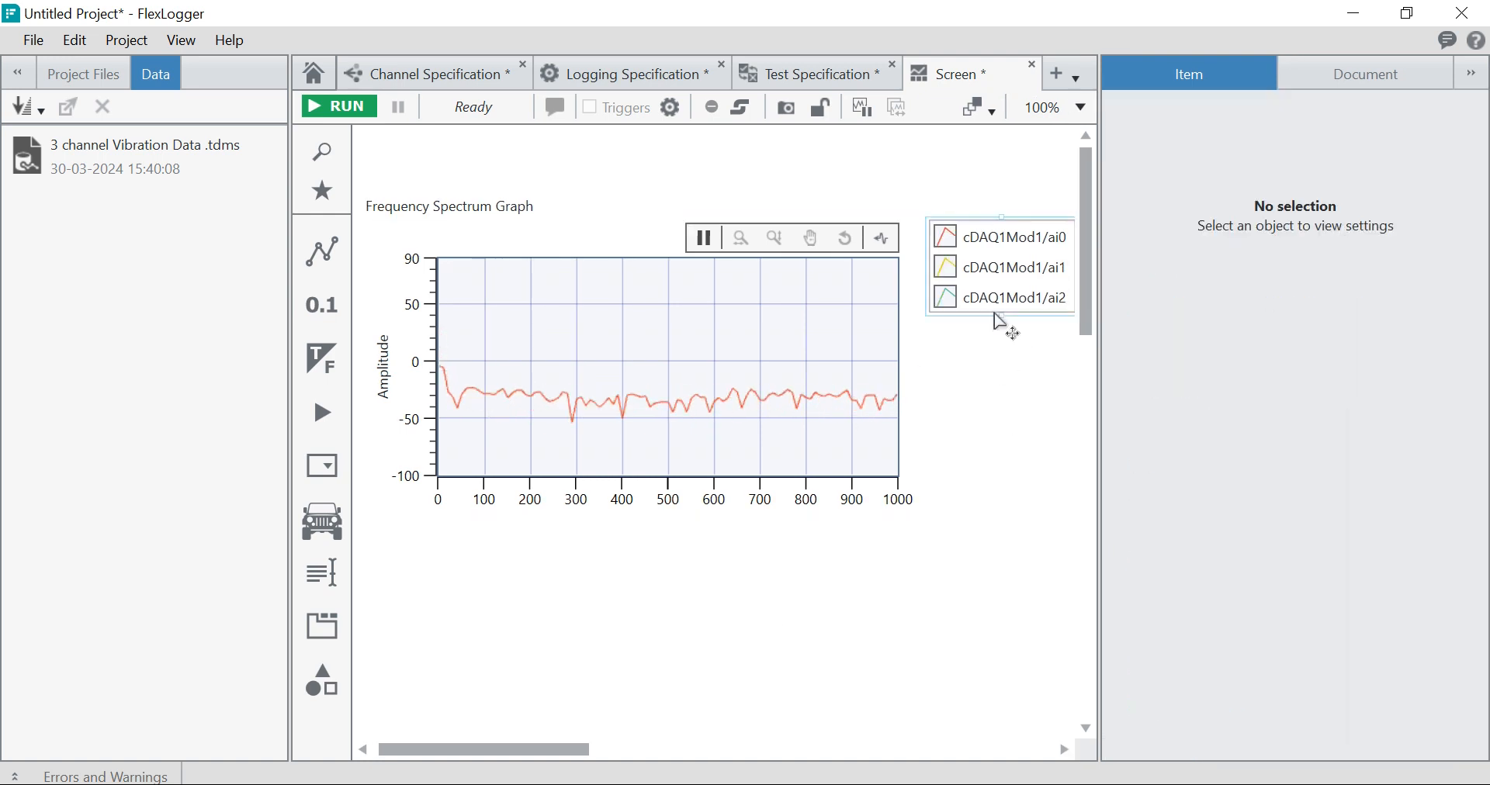
click(1001, 301)
click(988, 372)
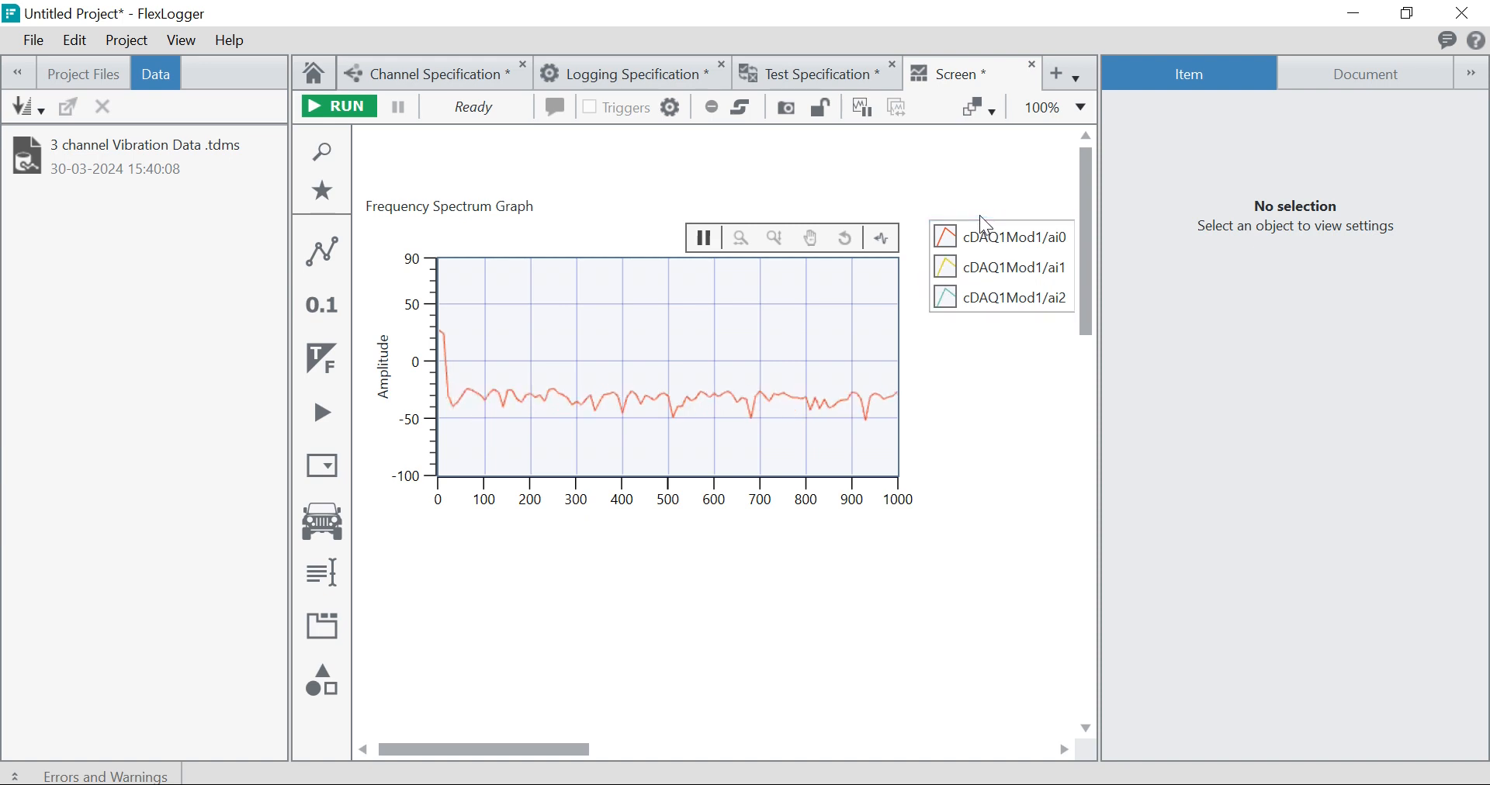
drag(994, 225, 450, 633)
drag(644, 519, 665, 587)
click(547, 691)
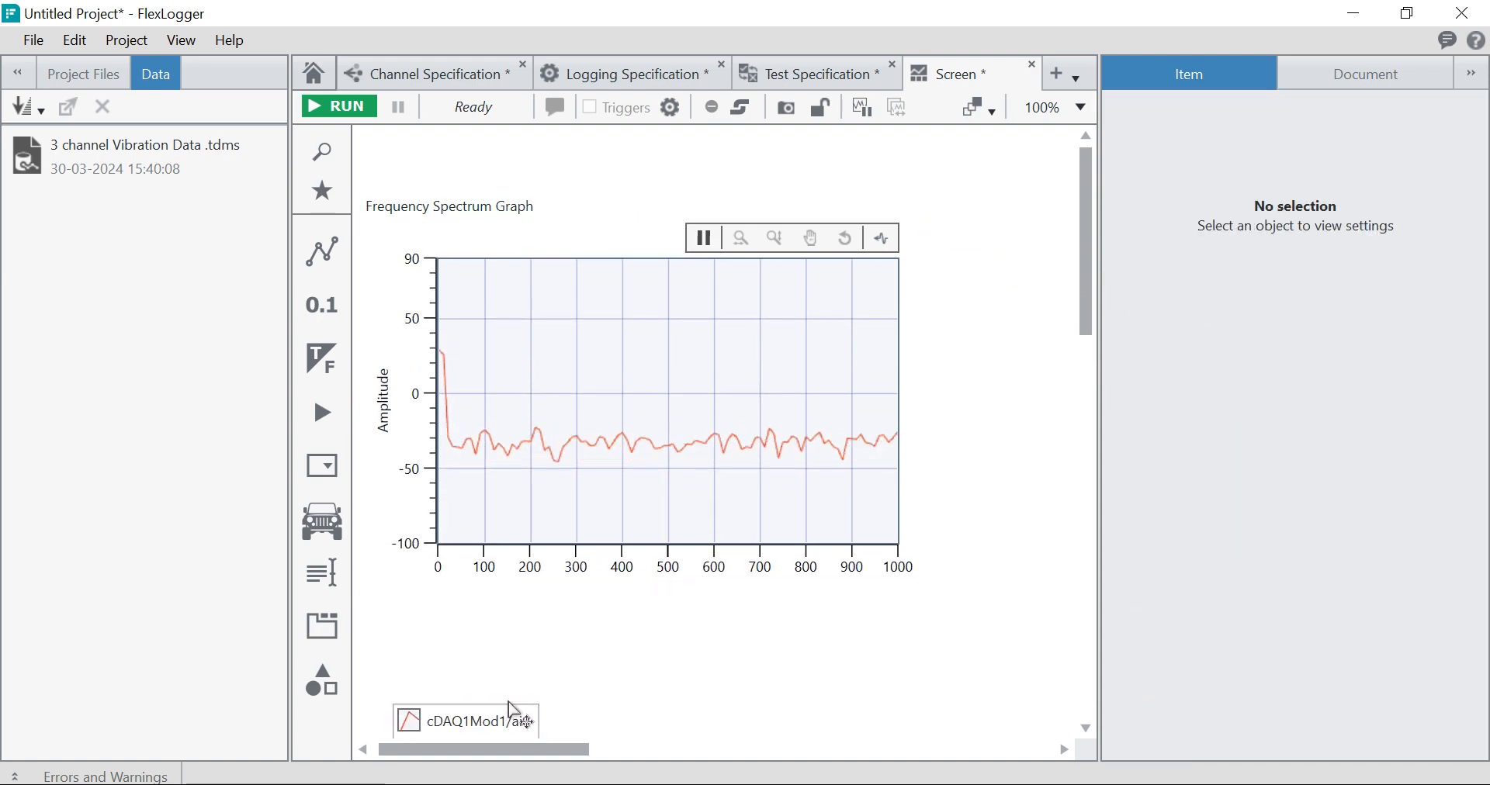
mouse_move(508, 701)
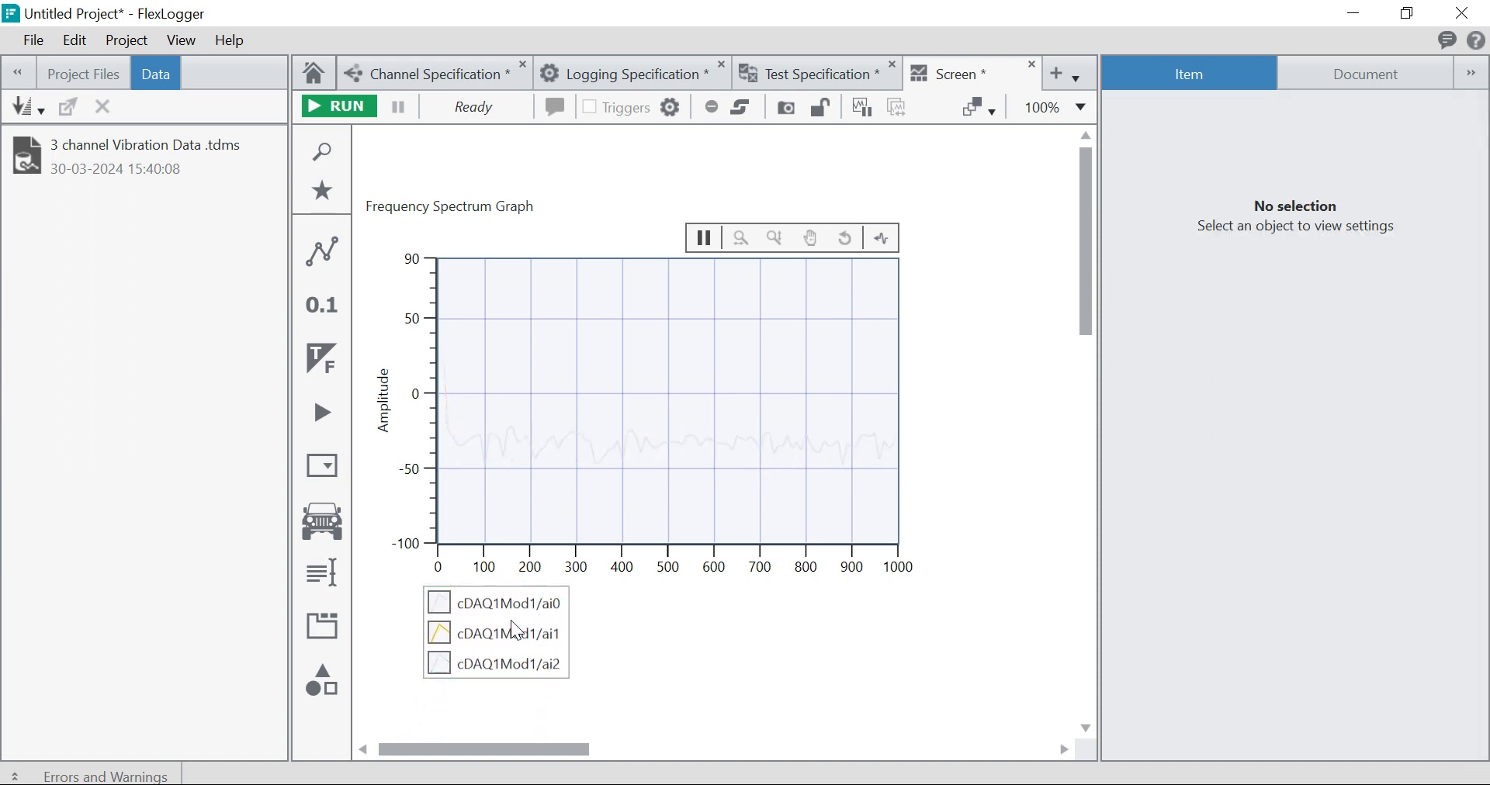
Step: Review the settings of the cDAQ1Mod1/ai0 plot and of the Frequency Spectrum Graph
click(454, 613)
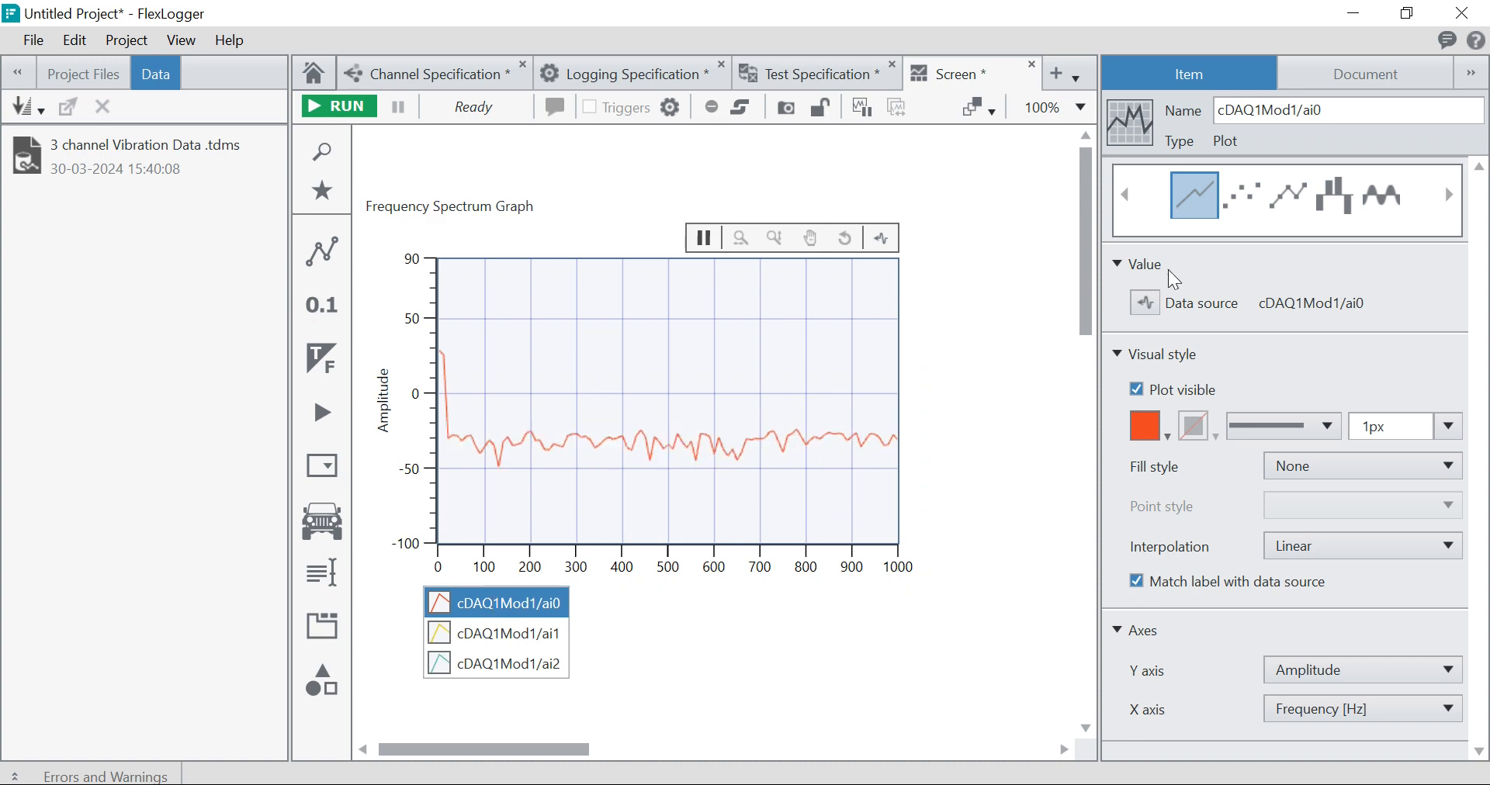
click(618, 438)
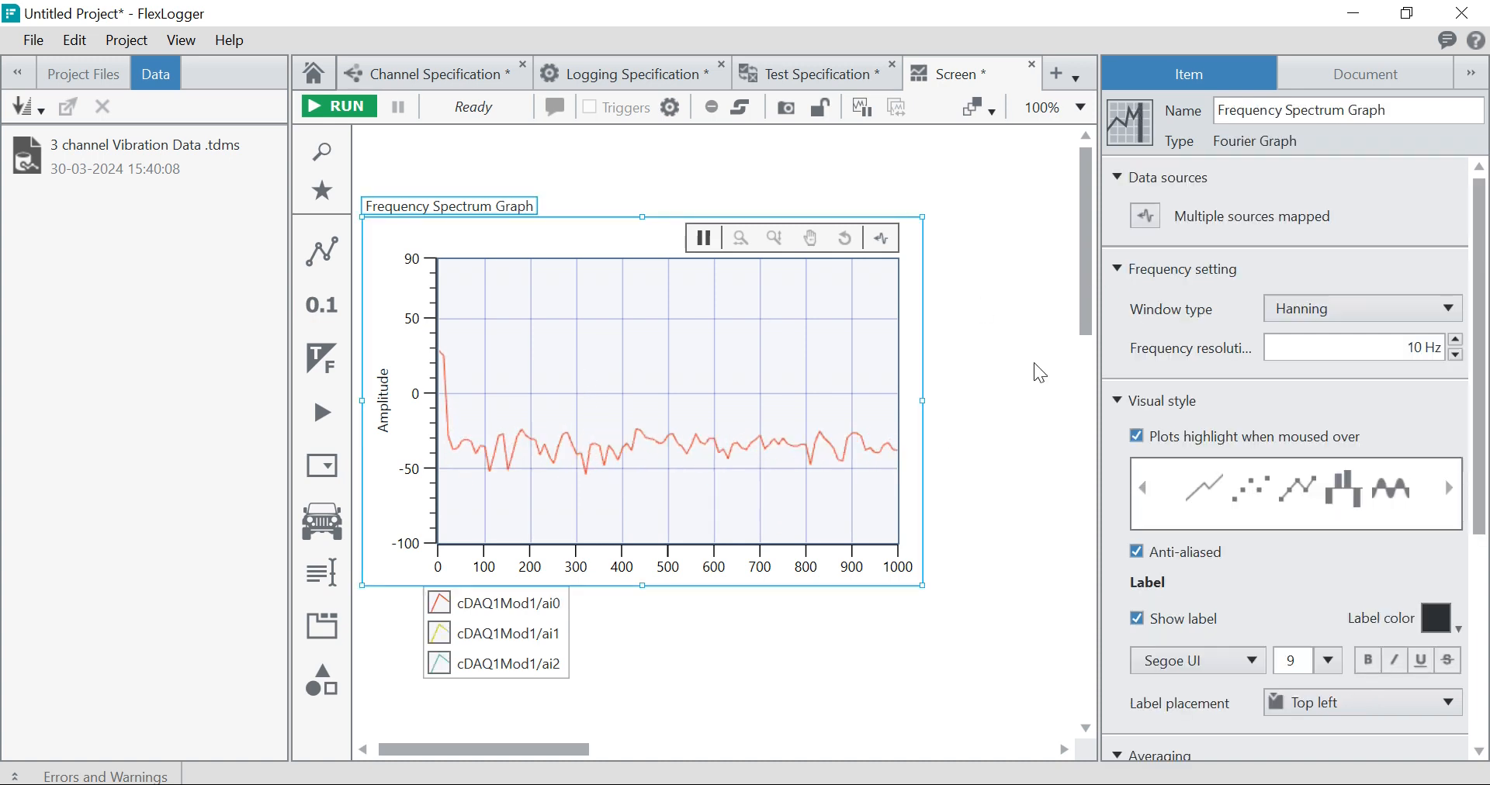
click(616, 638)
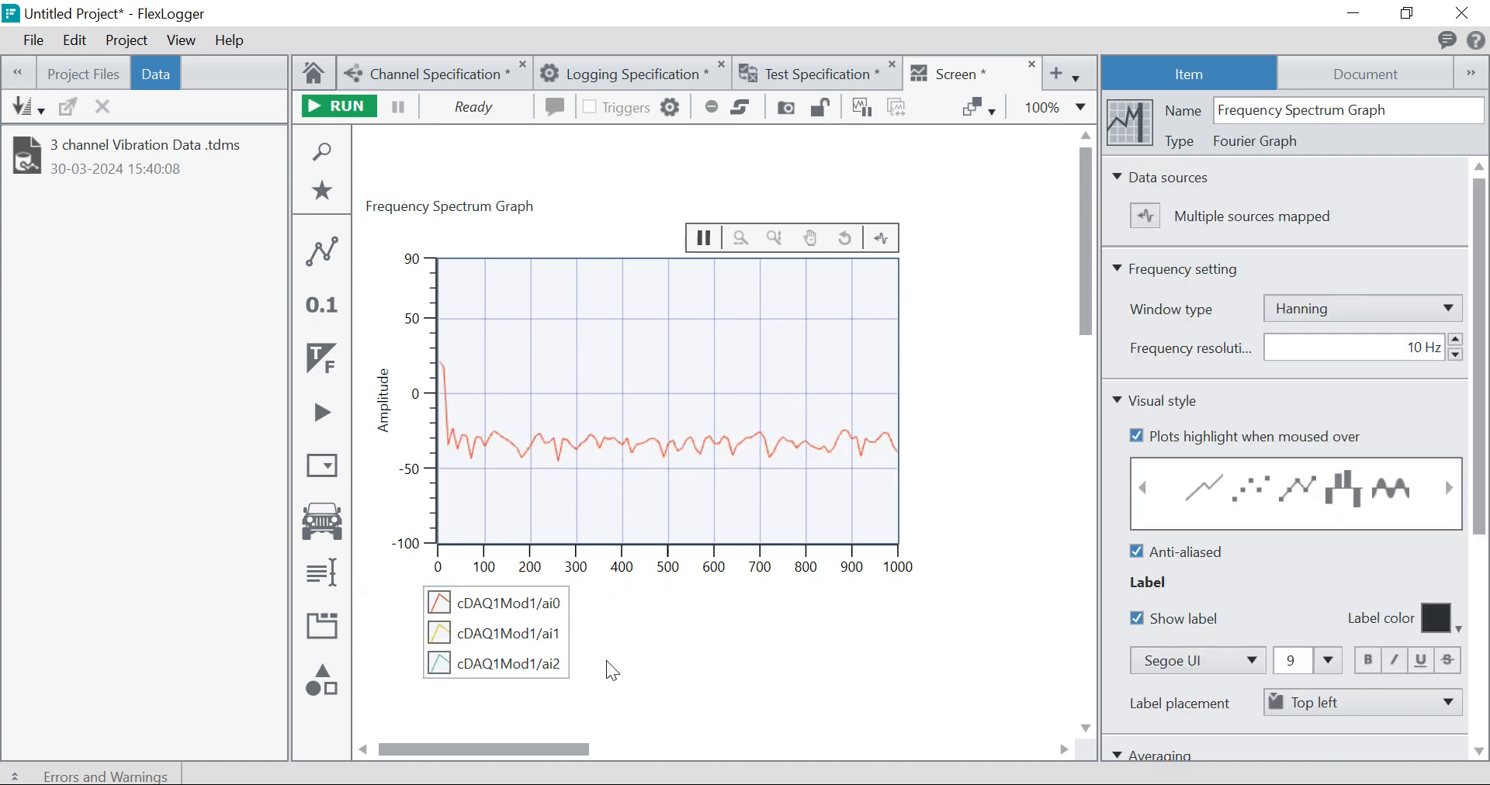
Step: Keep the Hanning window for the Frequency Spectrum Graph and set its frequency resolution to 1000 Hz
click(553, 604)
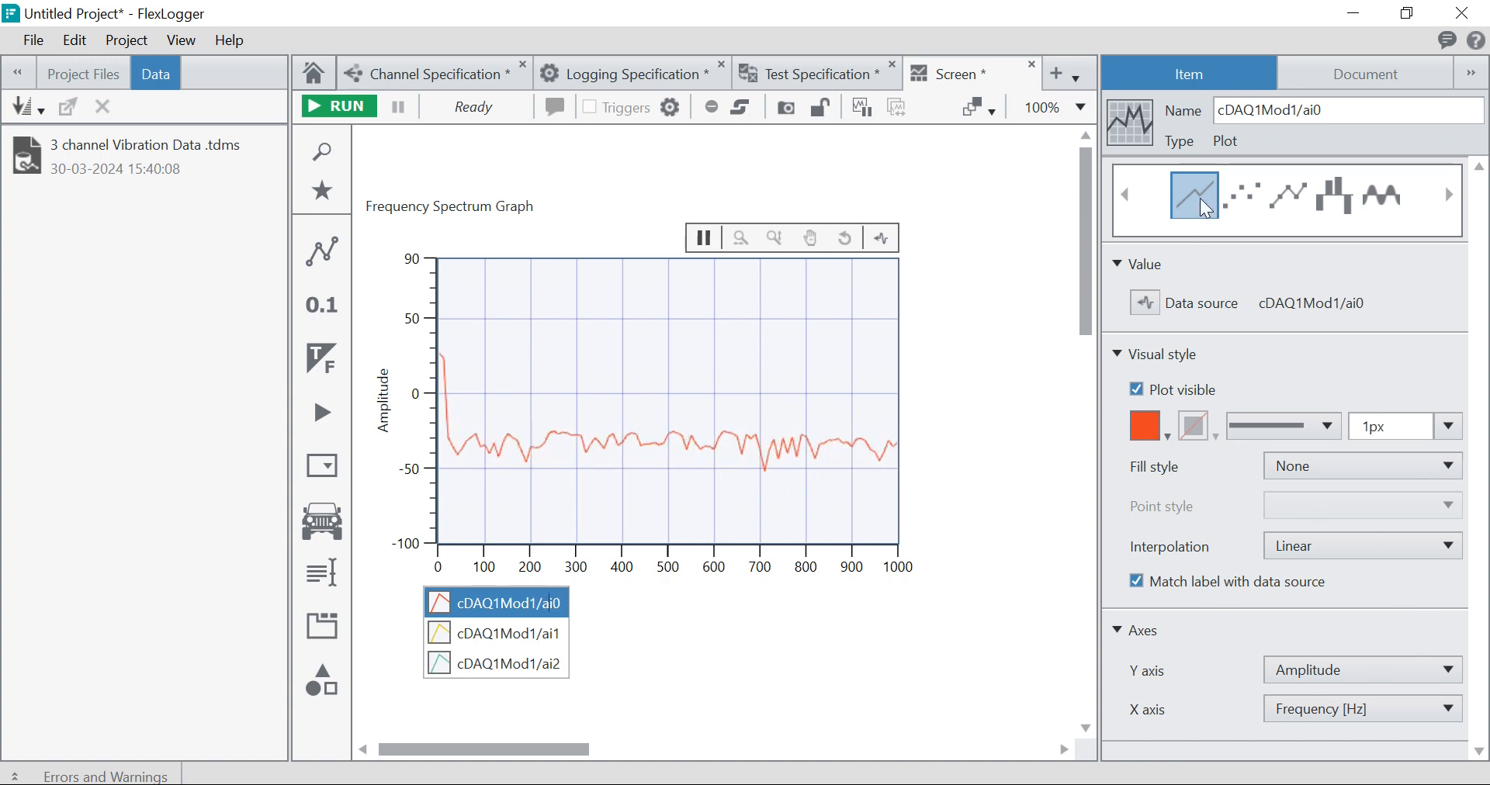
click(462, 441)
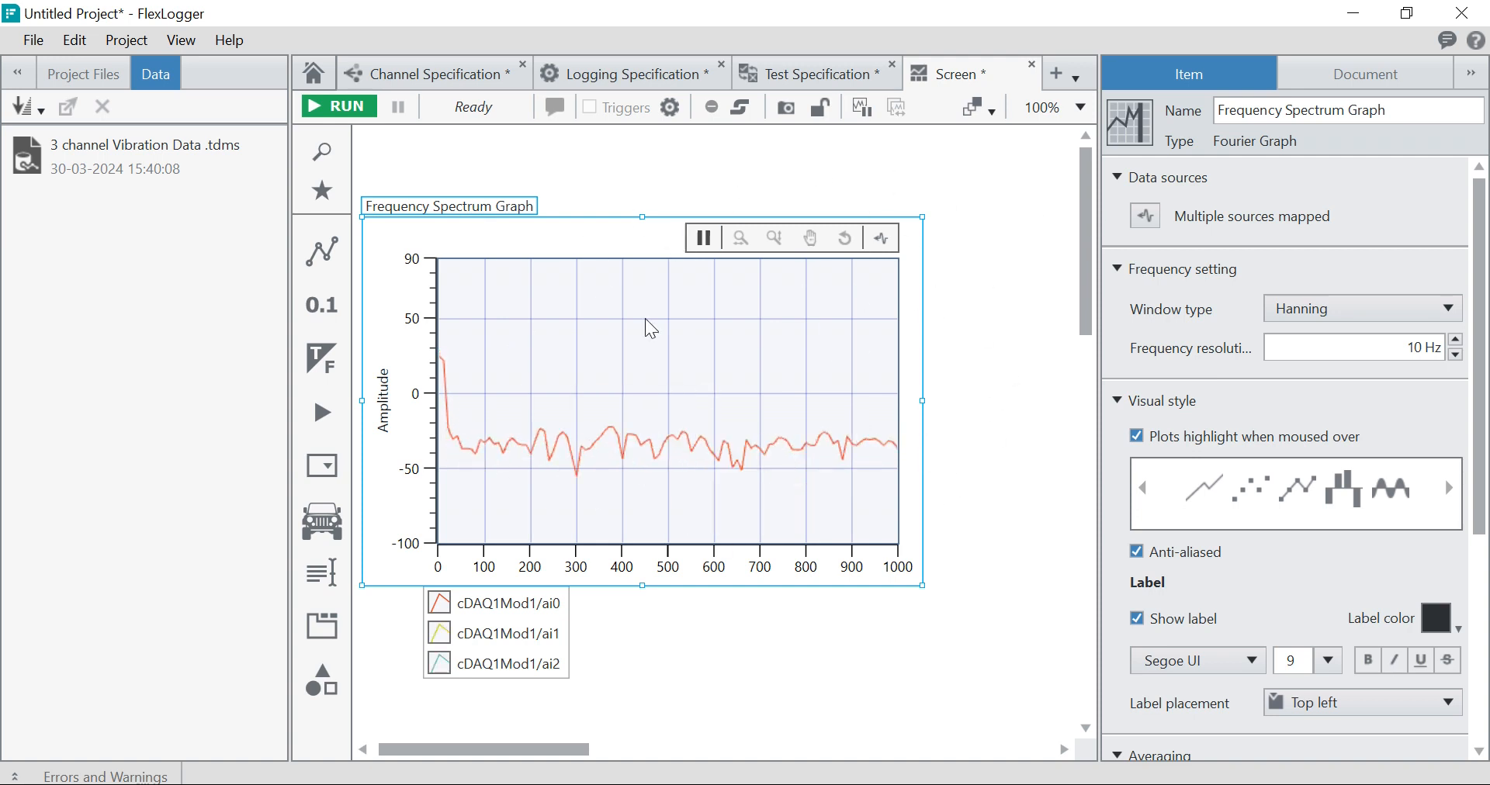
click(1350, 316)
click(1346, 310)
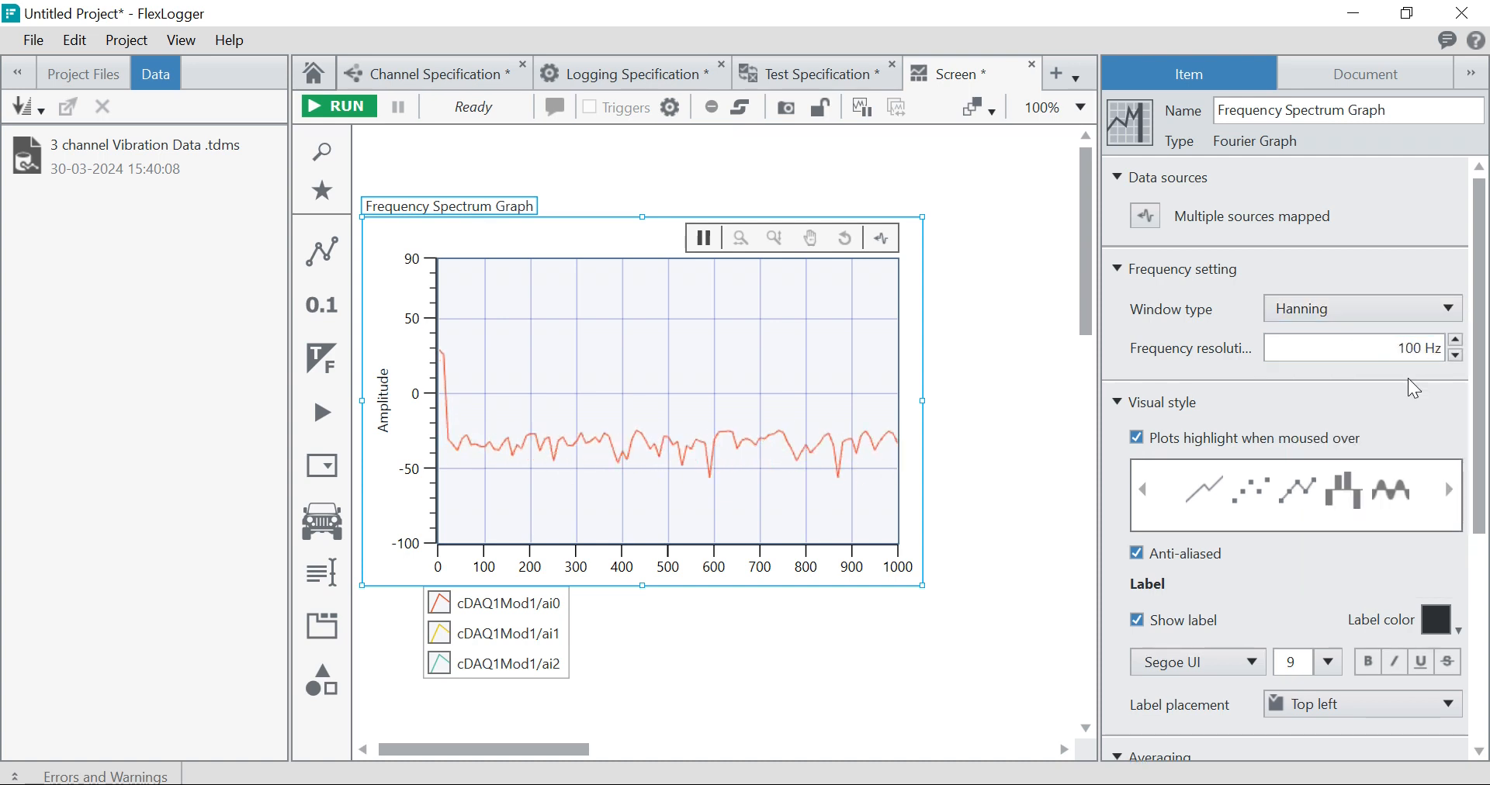
text(00)
click(953, 454)
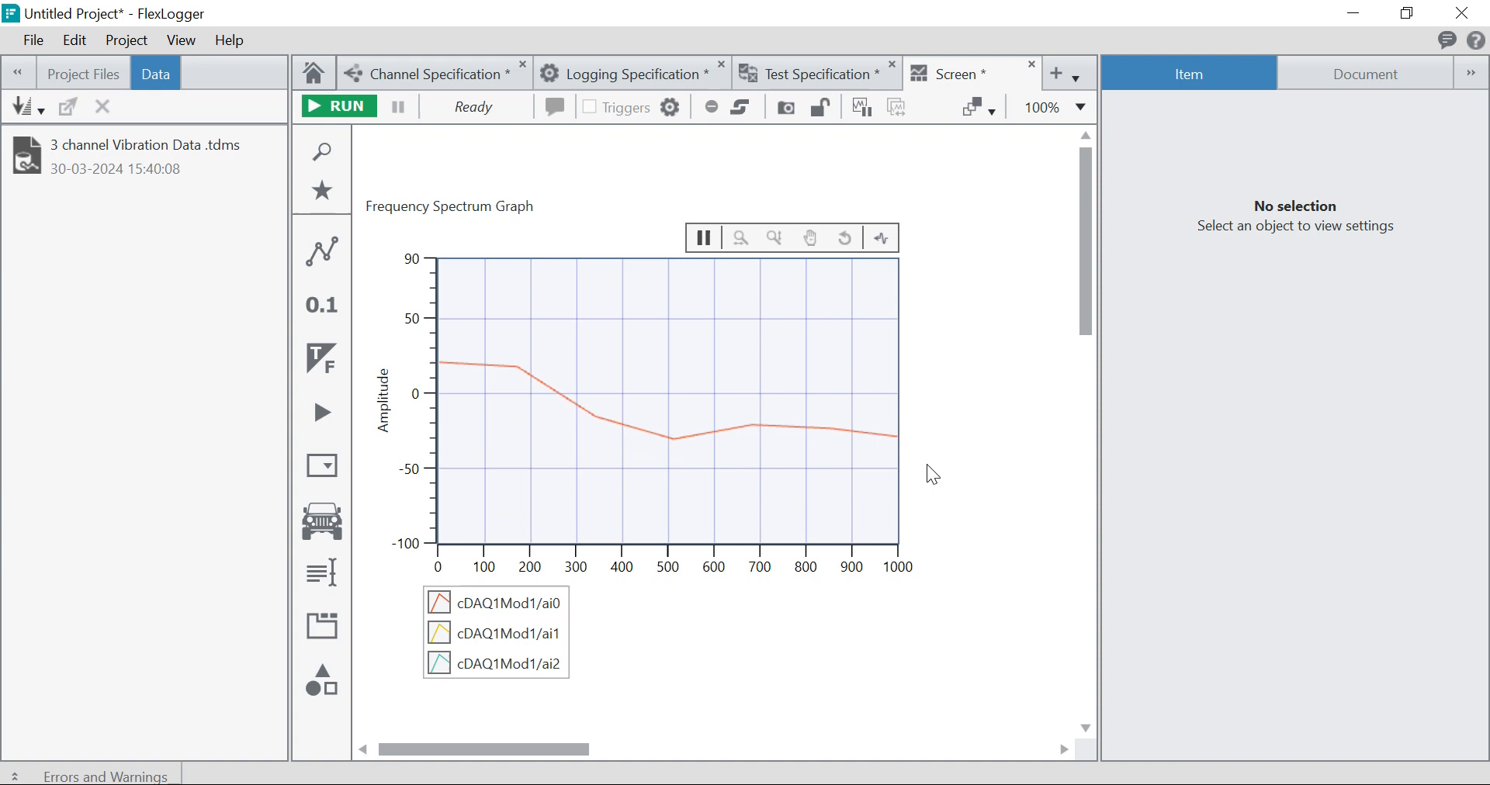
click(868, 309)
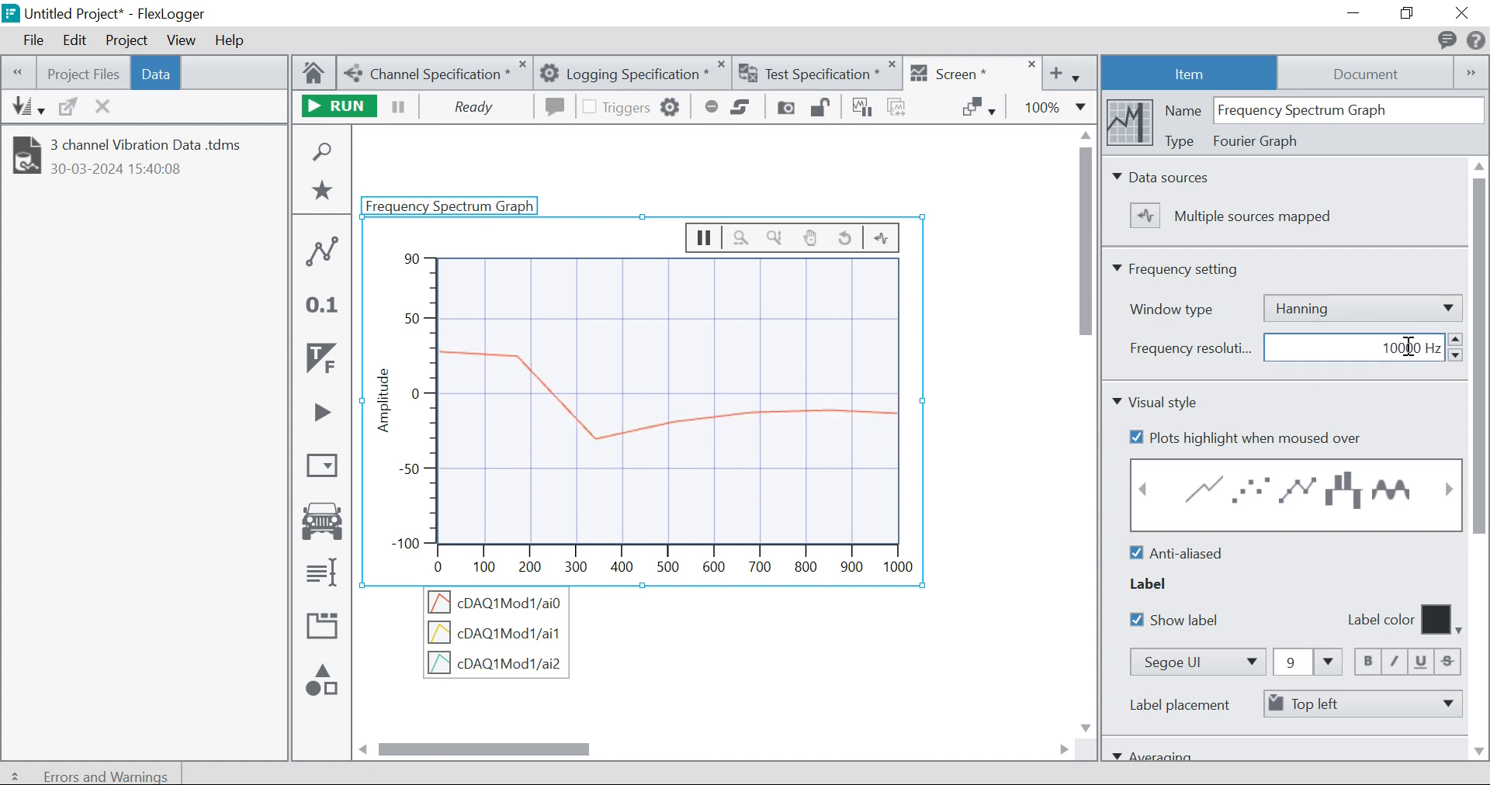
Step: Set the maximum of the spectrum graph's frequency axis to 10000 Hz
click(907, 564)
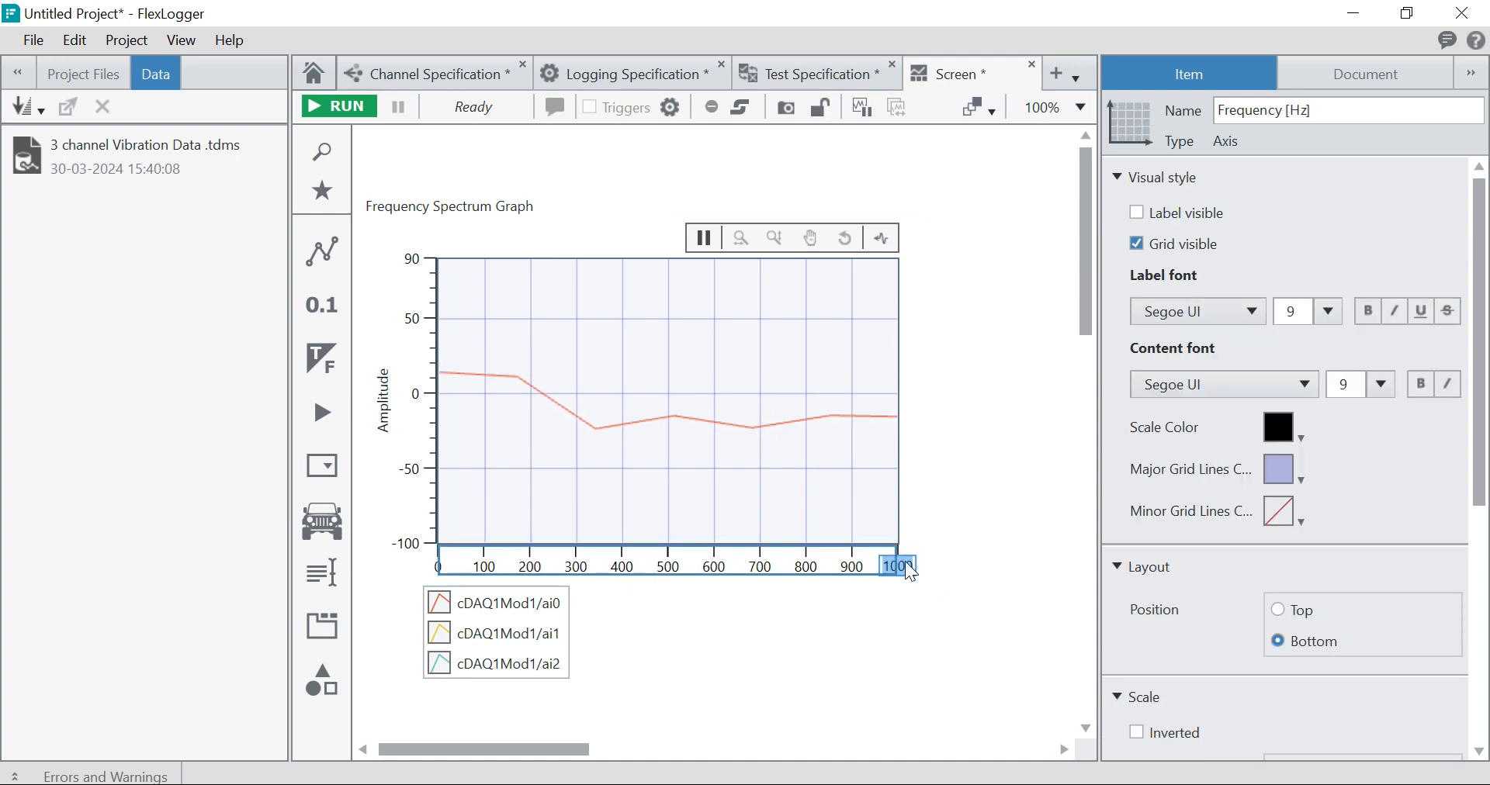
text(1)
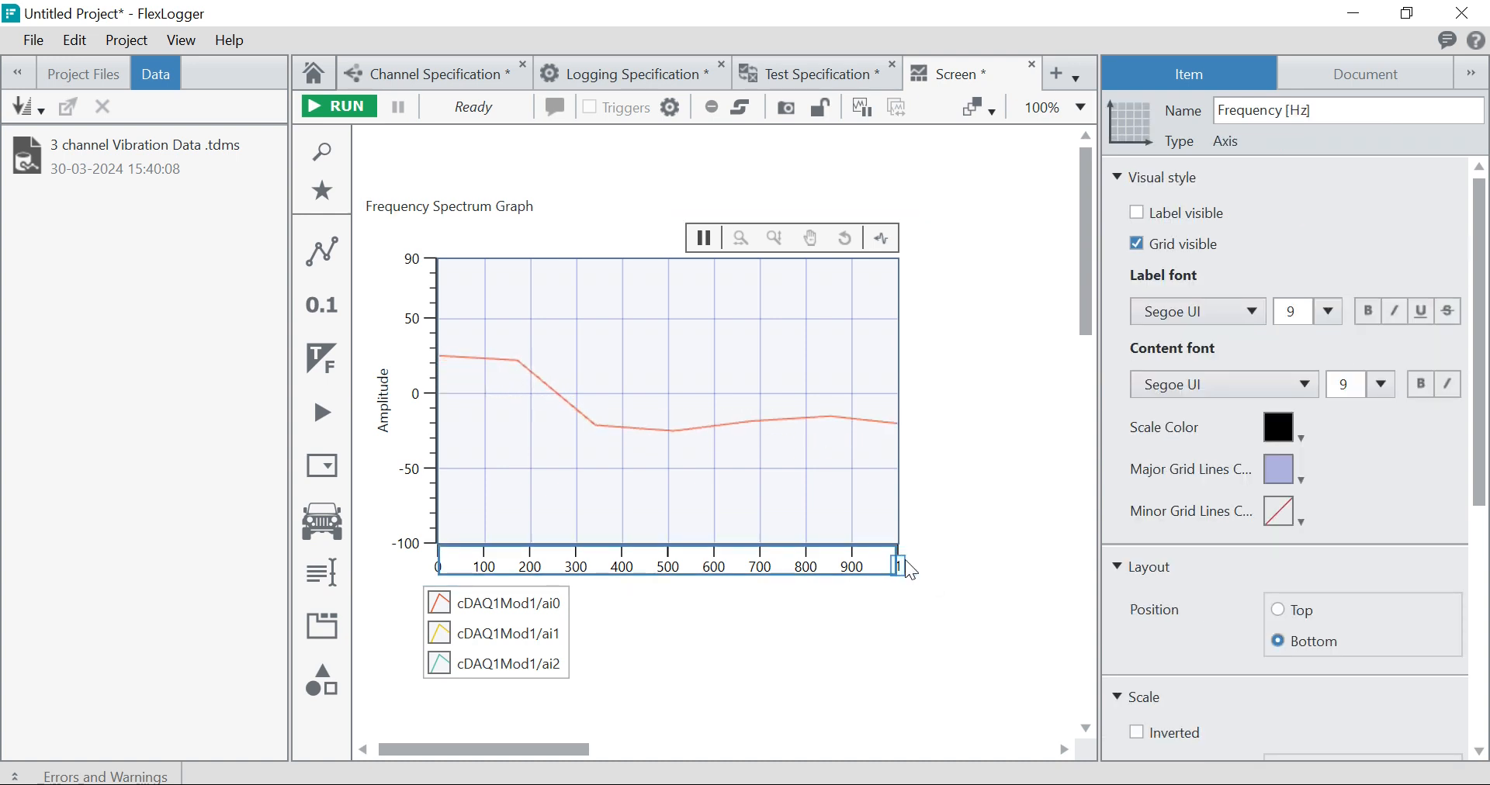
text(0000)
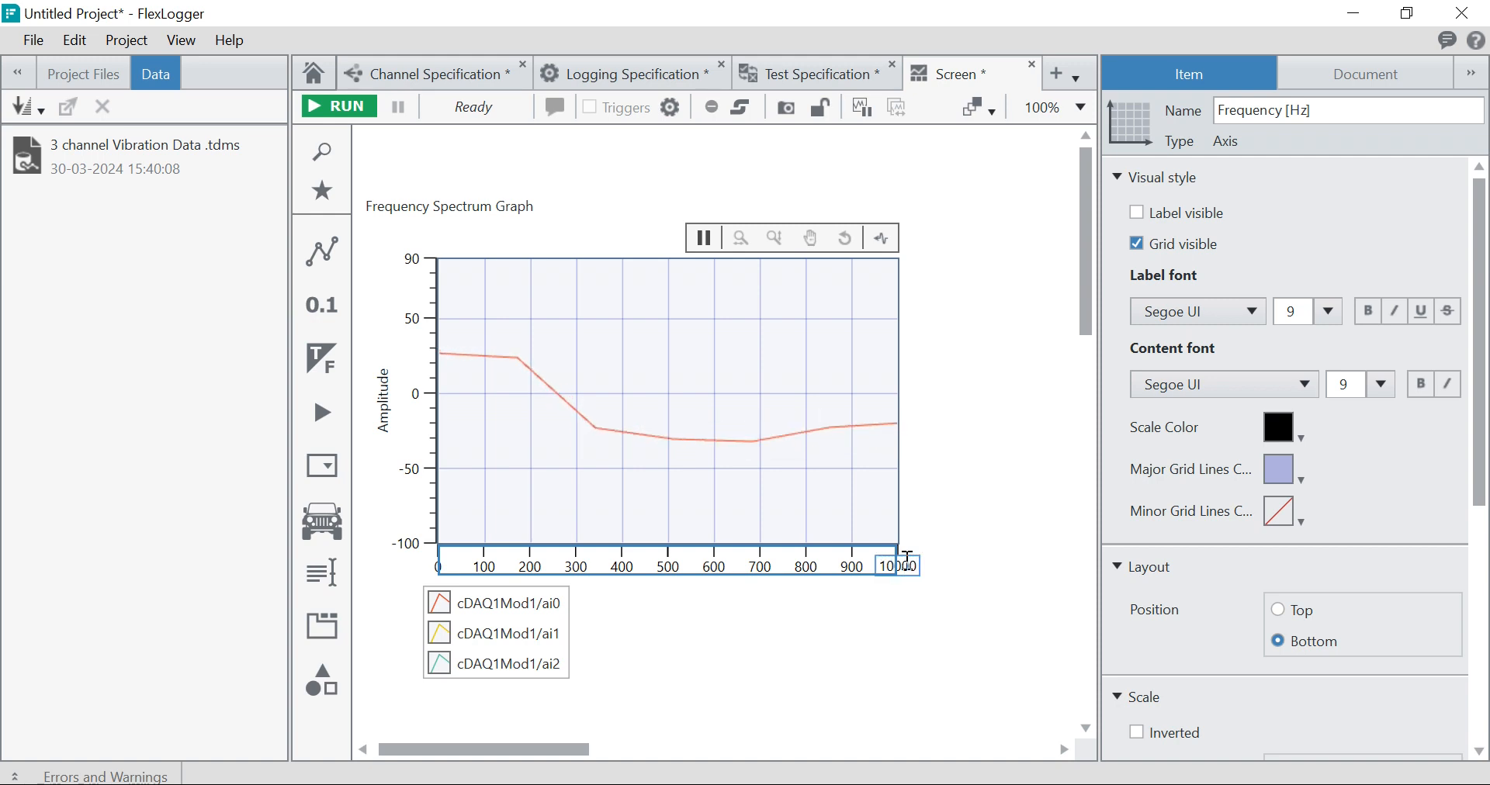
key(Return)
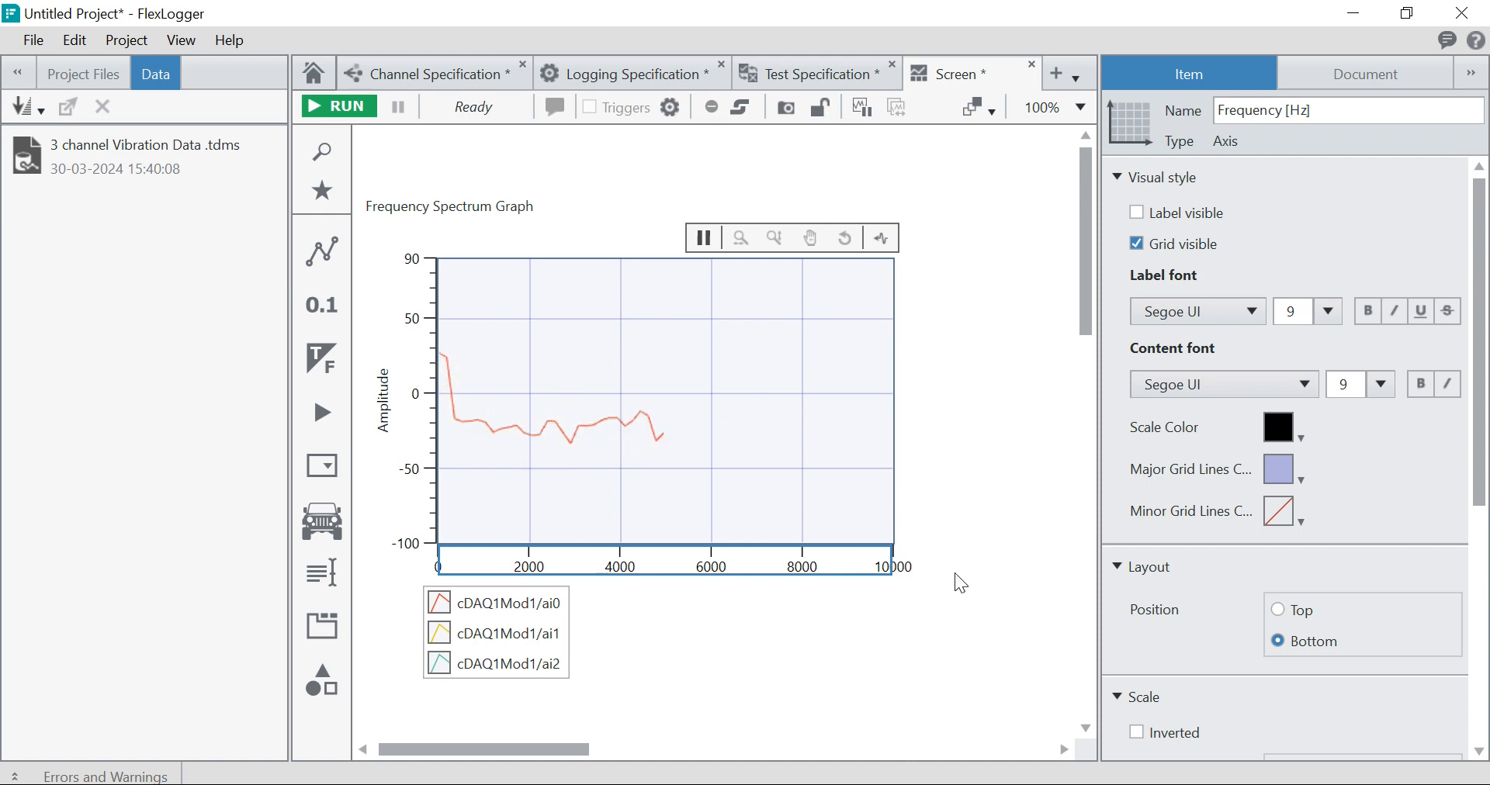
Step: Return the maximum of the spectrum graph's frequency axis to 1000 Hz
click(943, 588)
double_click(898, 567)
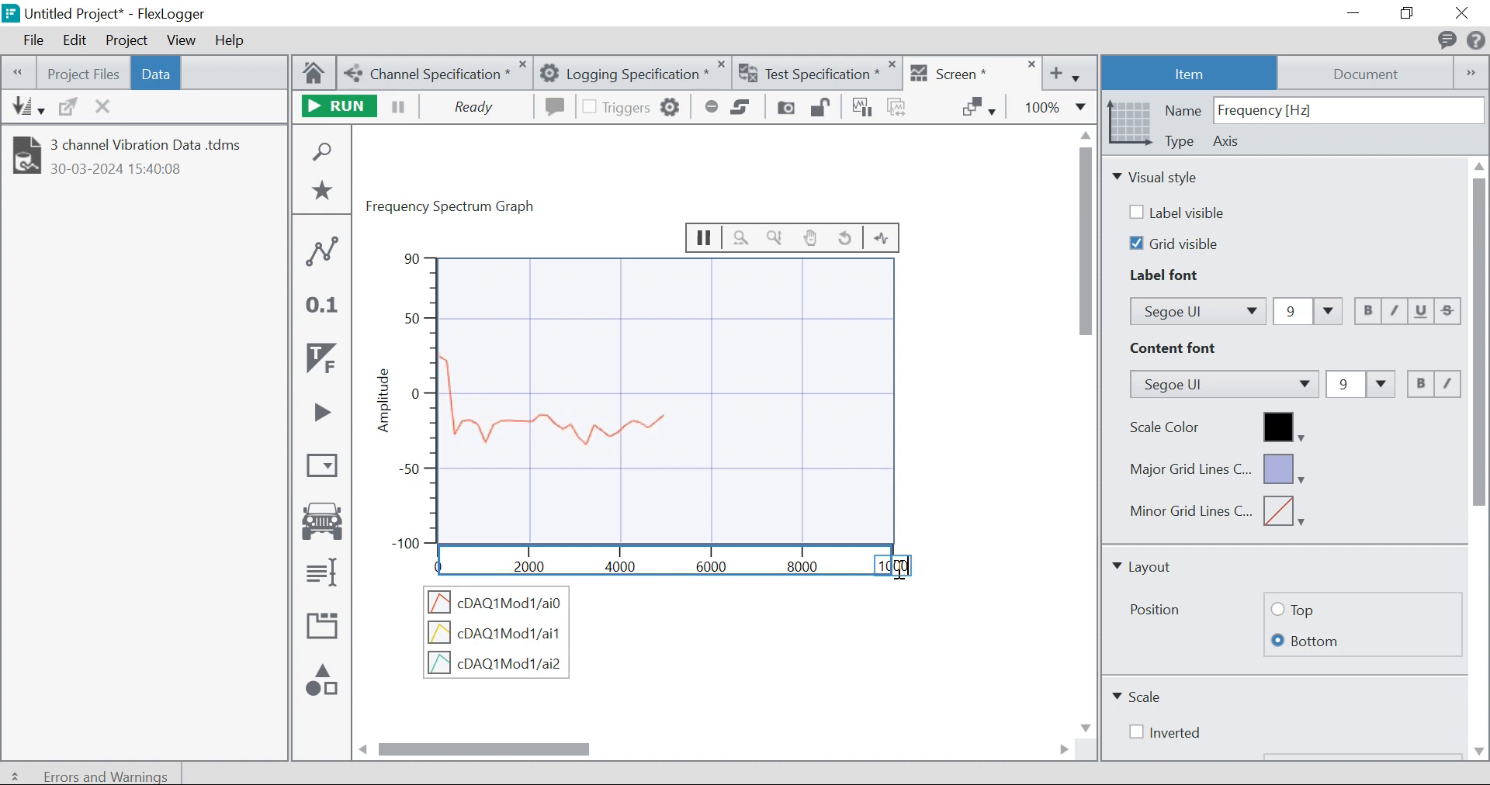
text(1000)
click(846, 589)
double_click(890, 567)
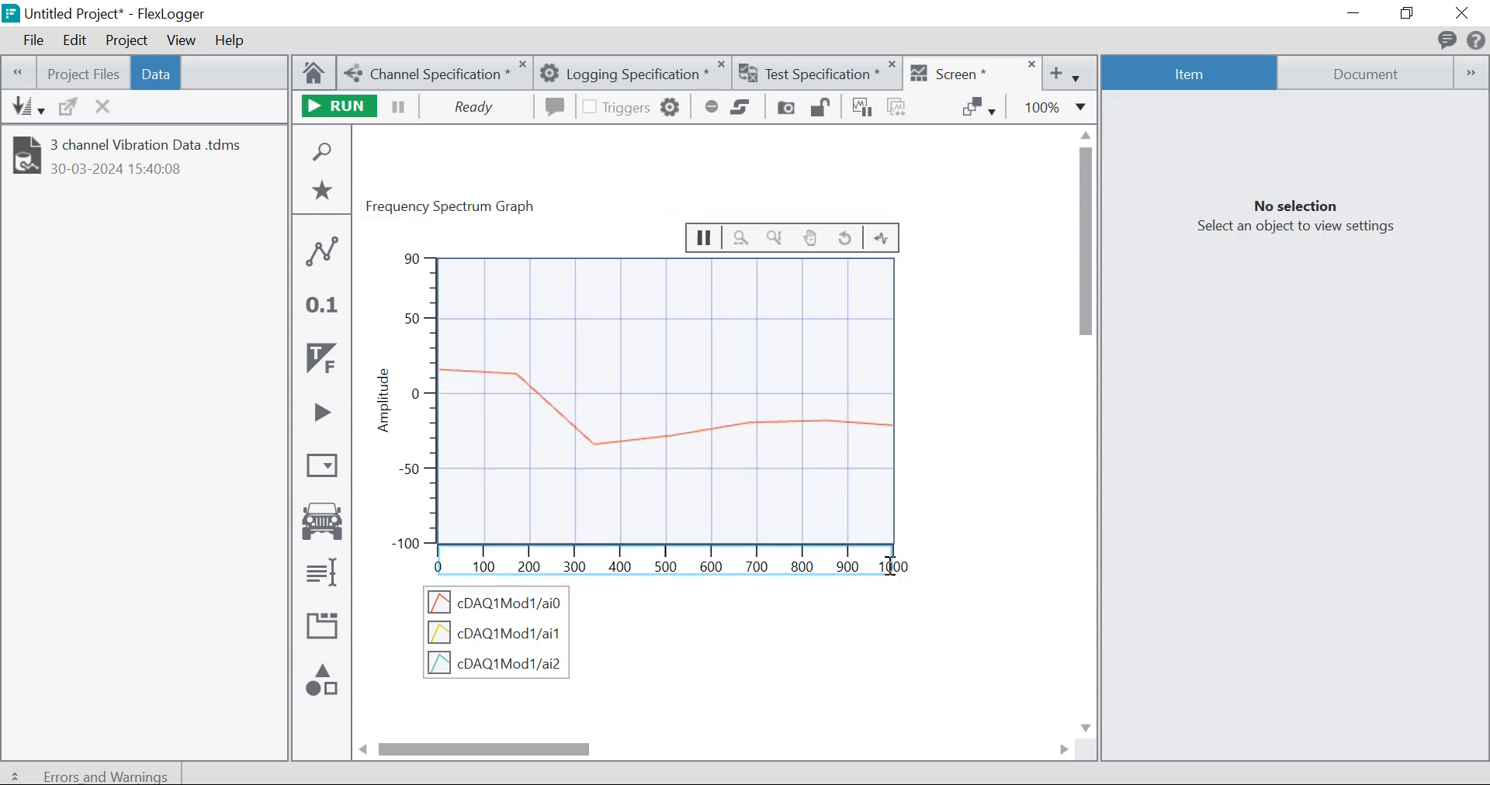
click(887, 566)
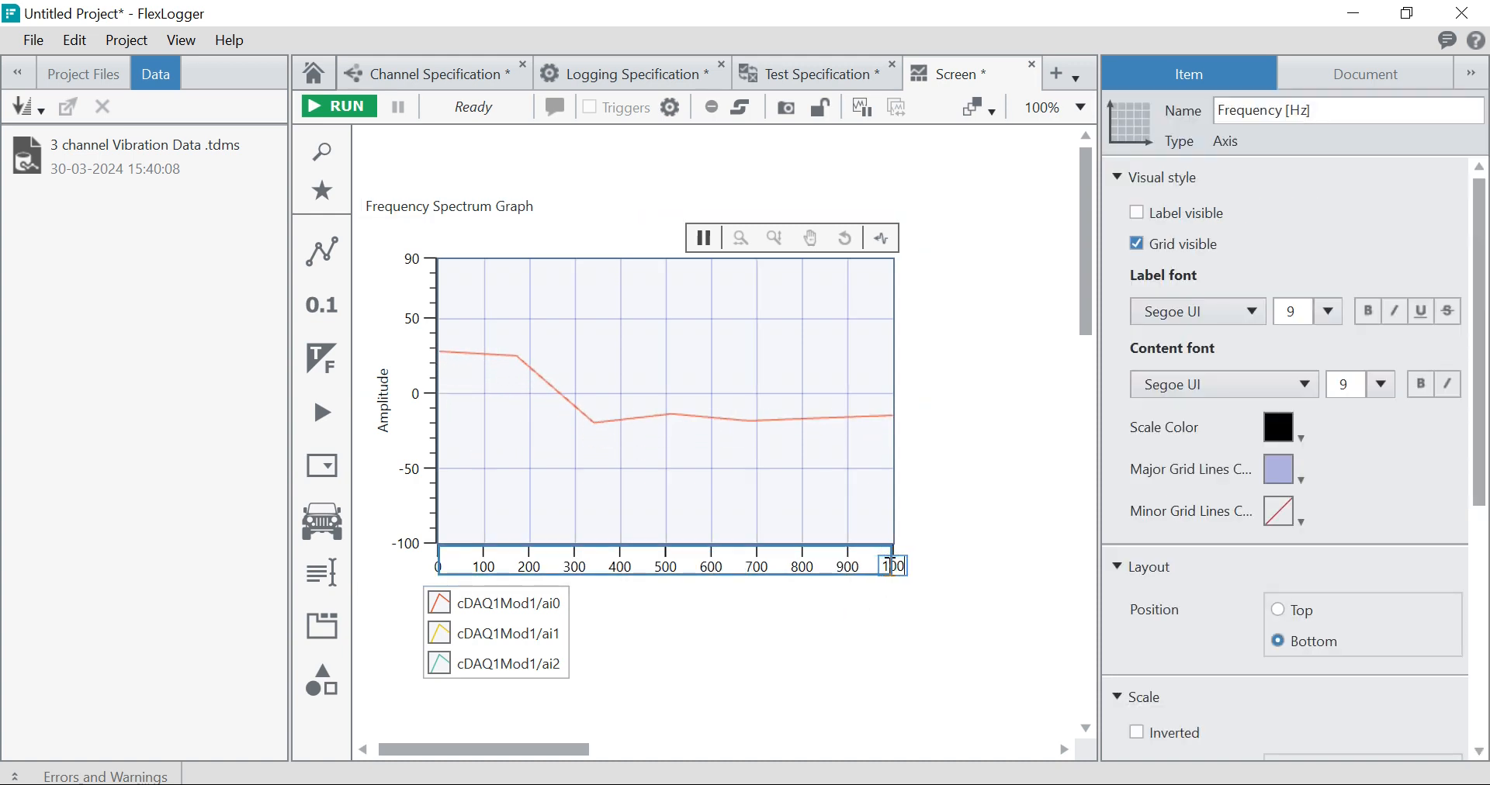
click(911, 635)
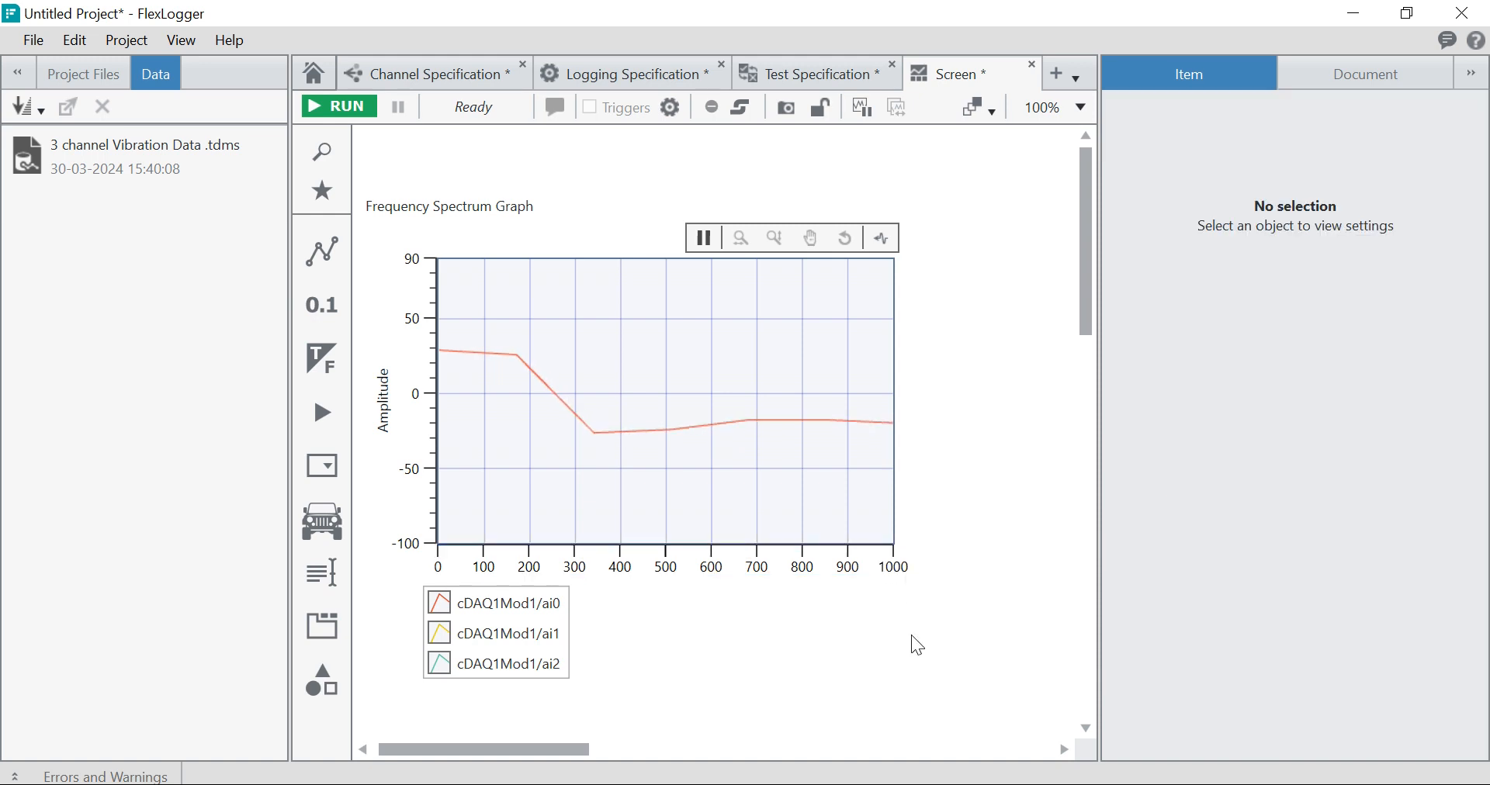
Step: Extend the frequency axis maximum to 100000 Hz and reduce it to 10000 Hz
click(893, 561)
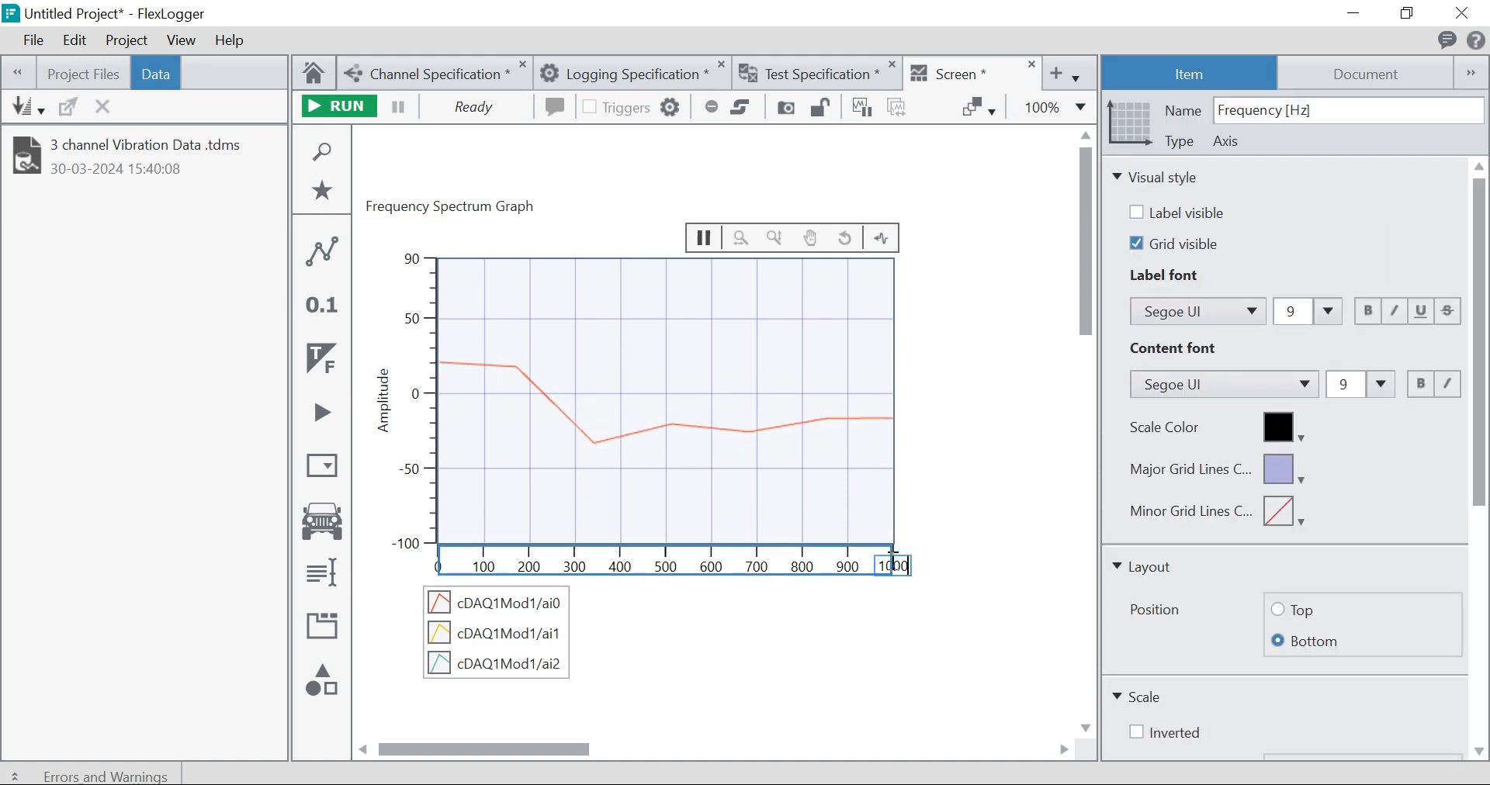
text(00)
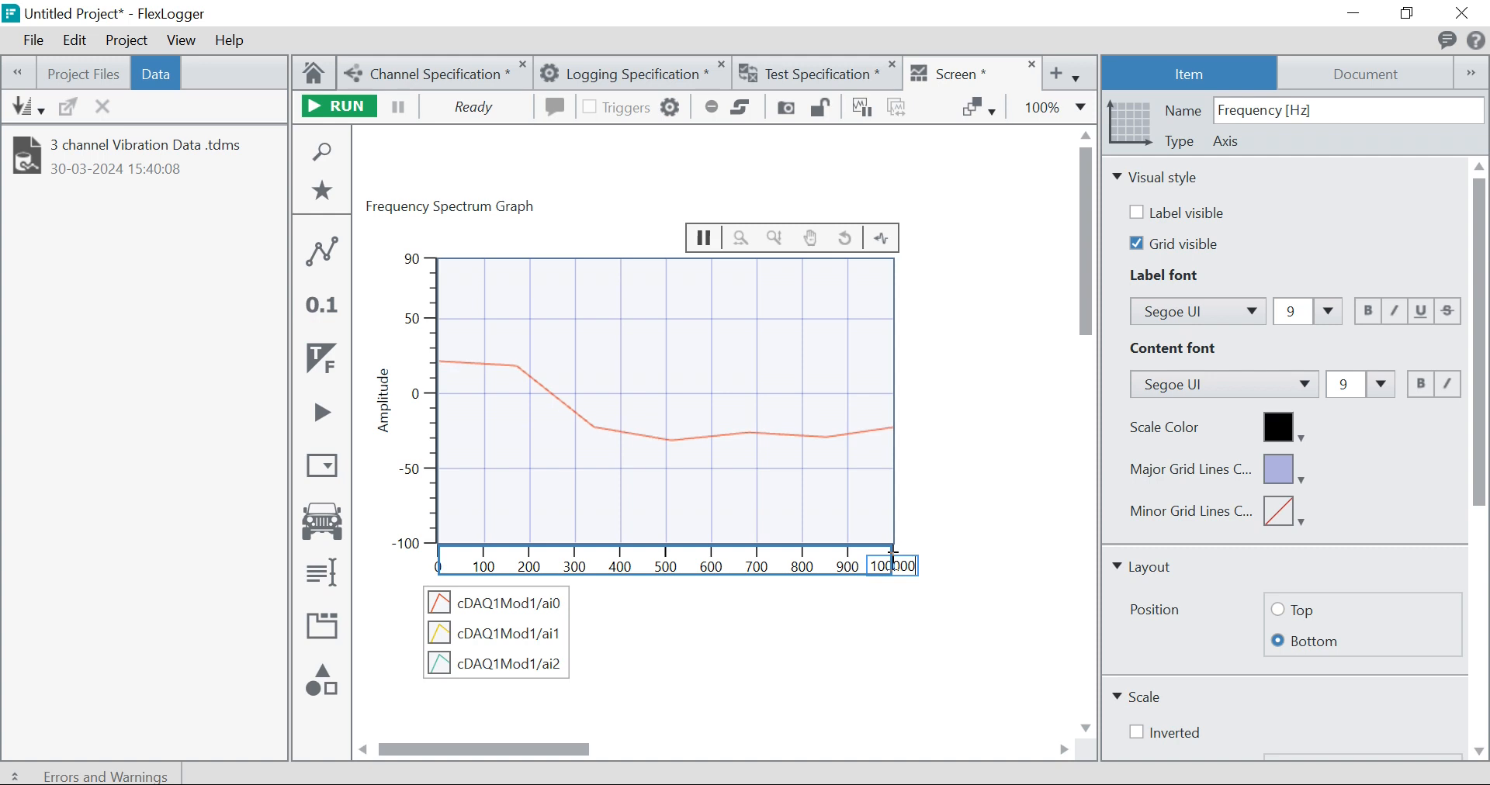
click(865, 646)
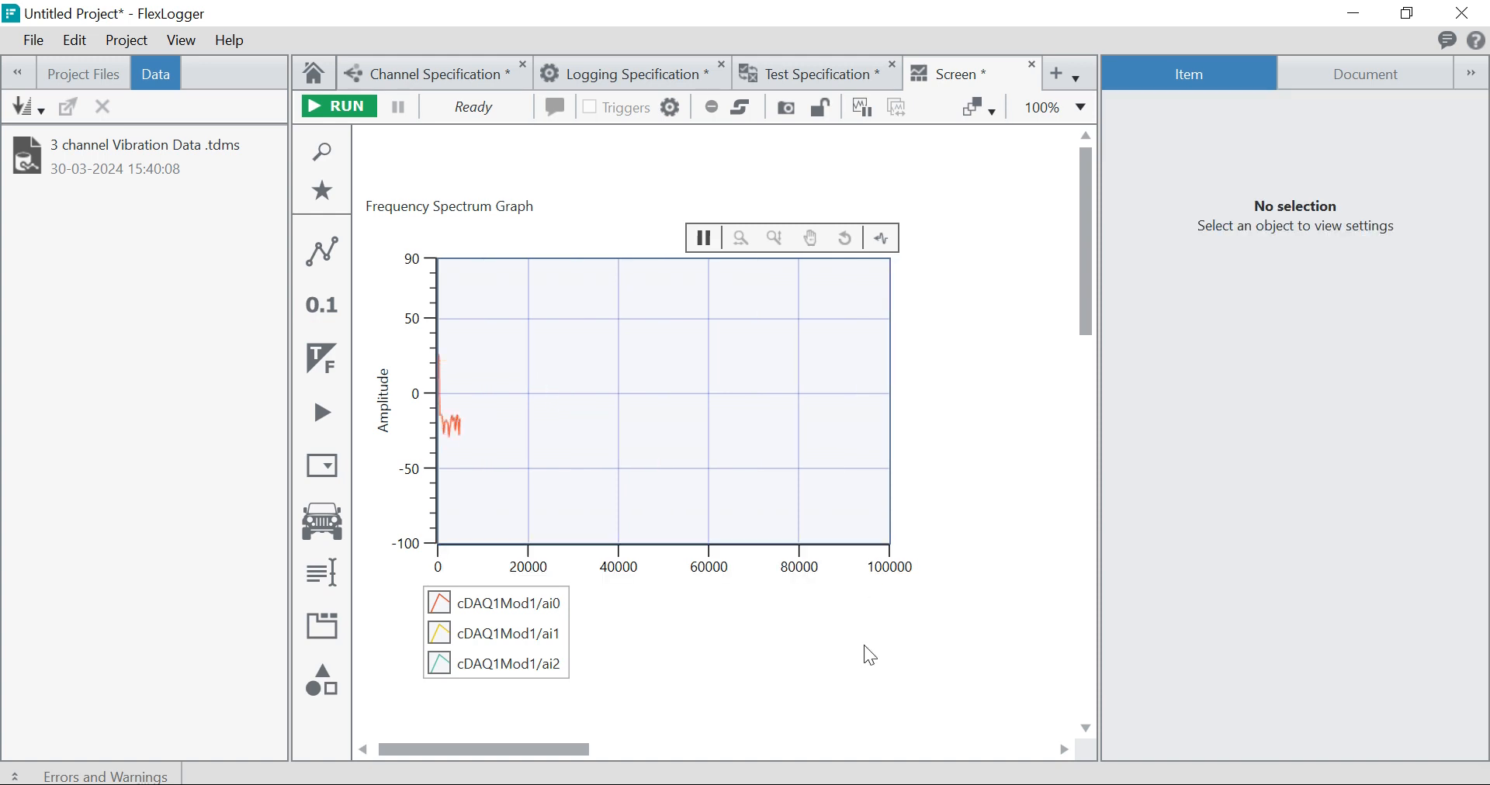
click(891, 567)
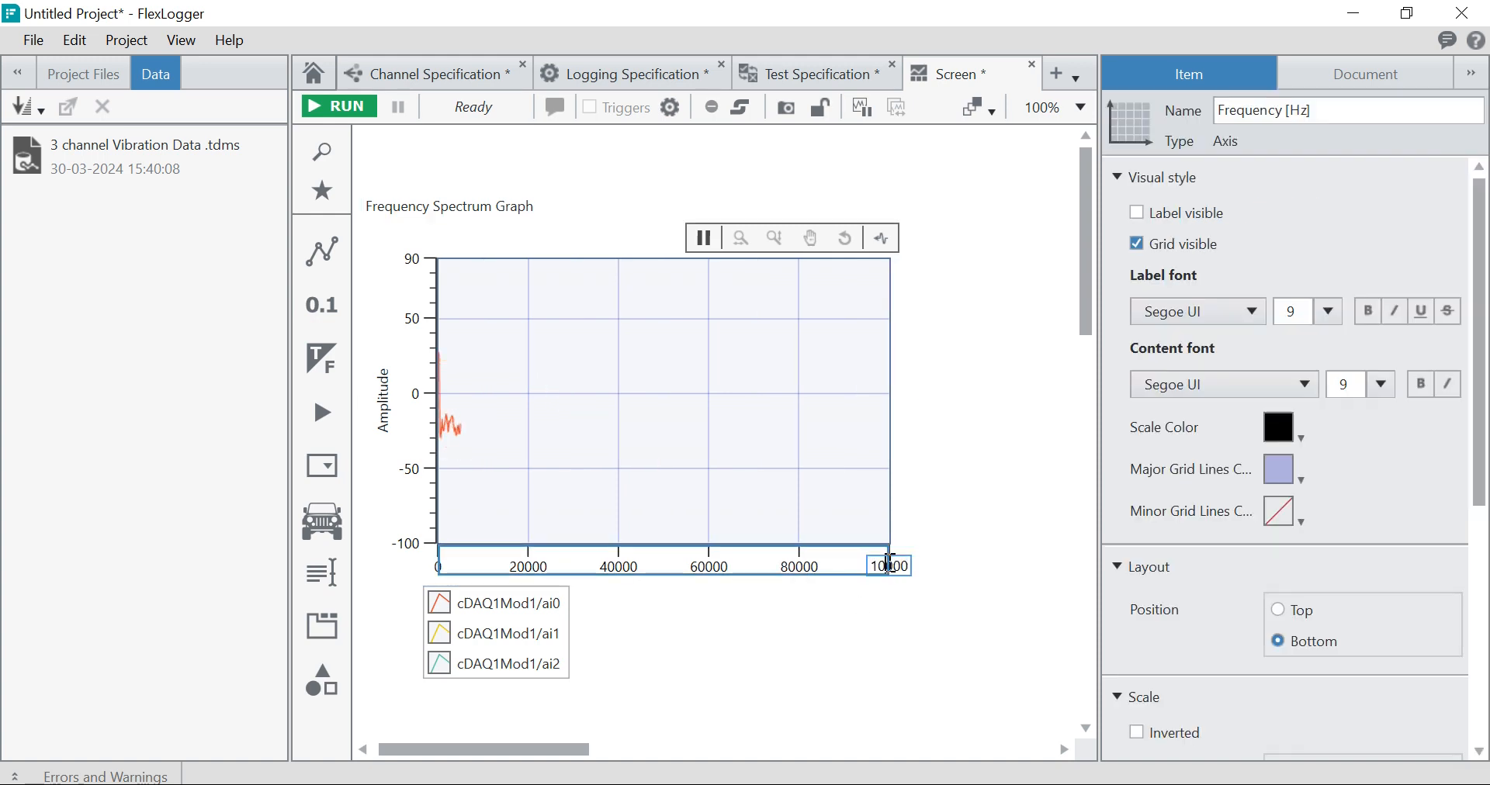
click(877, 582)
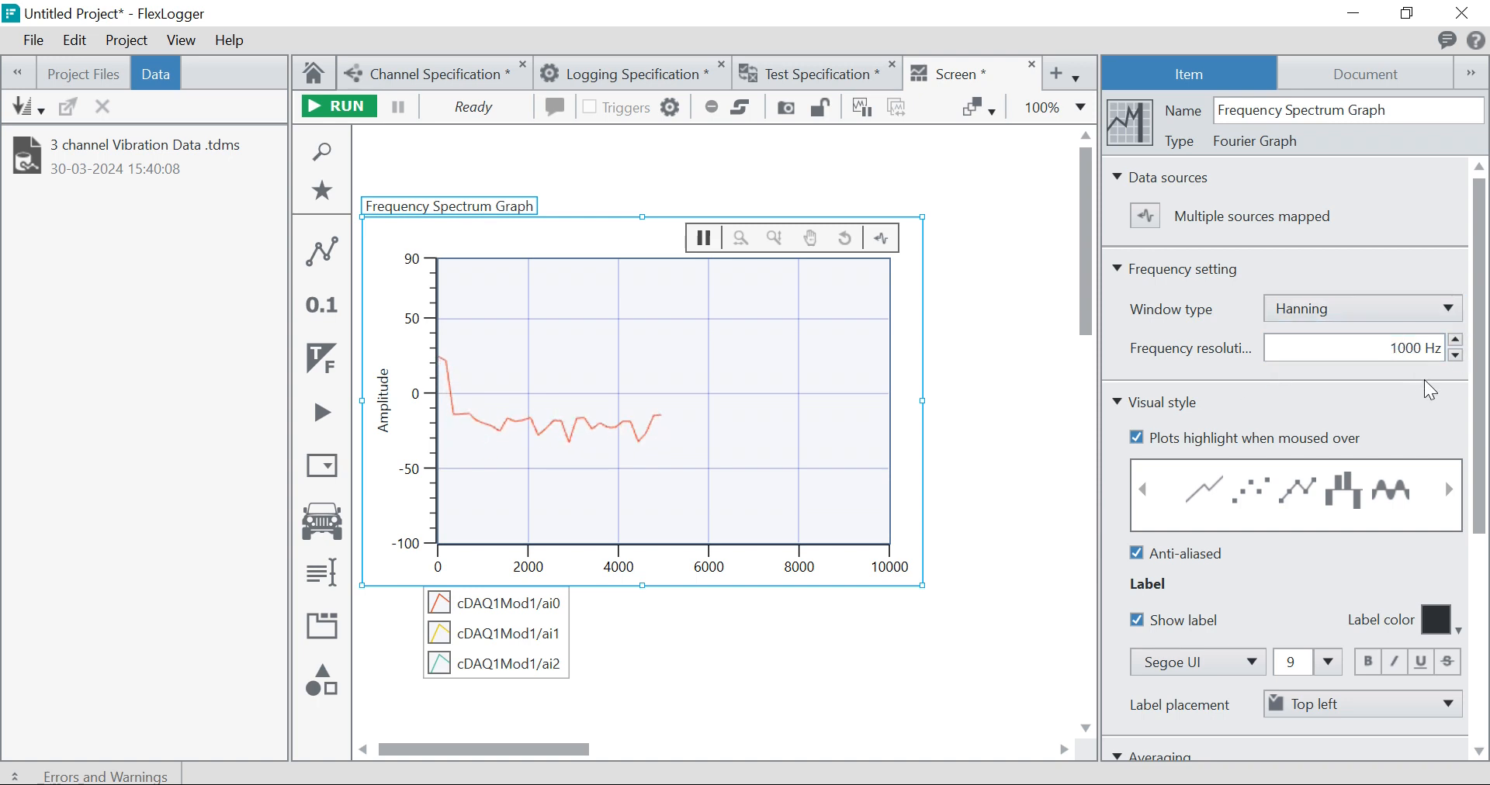
click(935, 666)
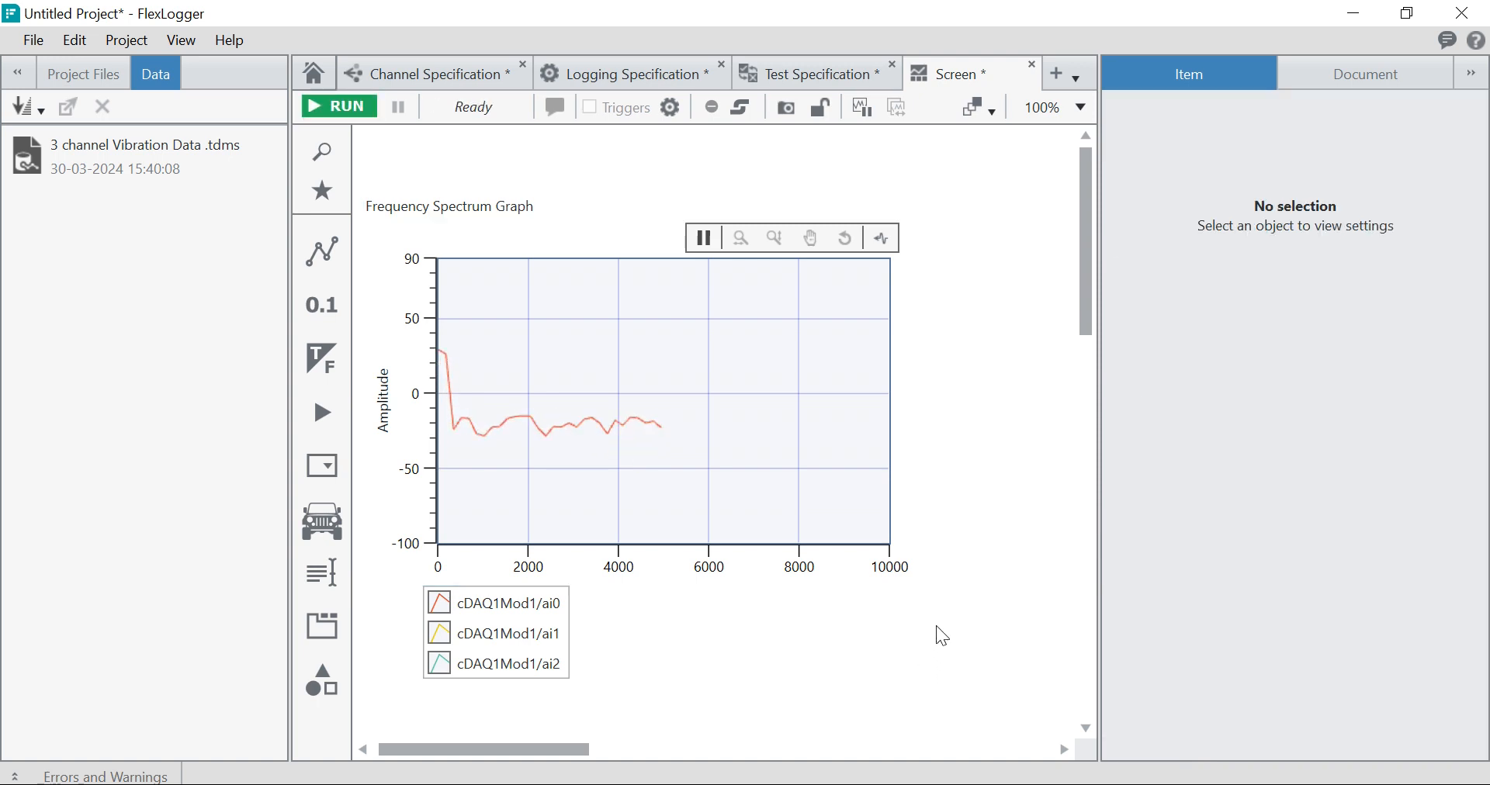
Step: Review the fill style, interpolation and axis assignment options of the cDAQ1Mod1/ai0 plot
click(734, 516)
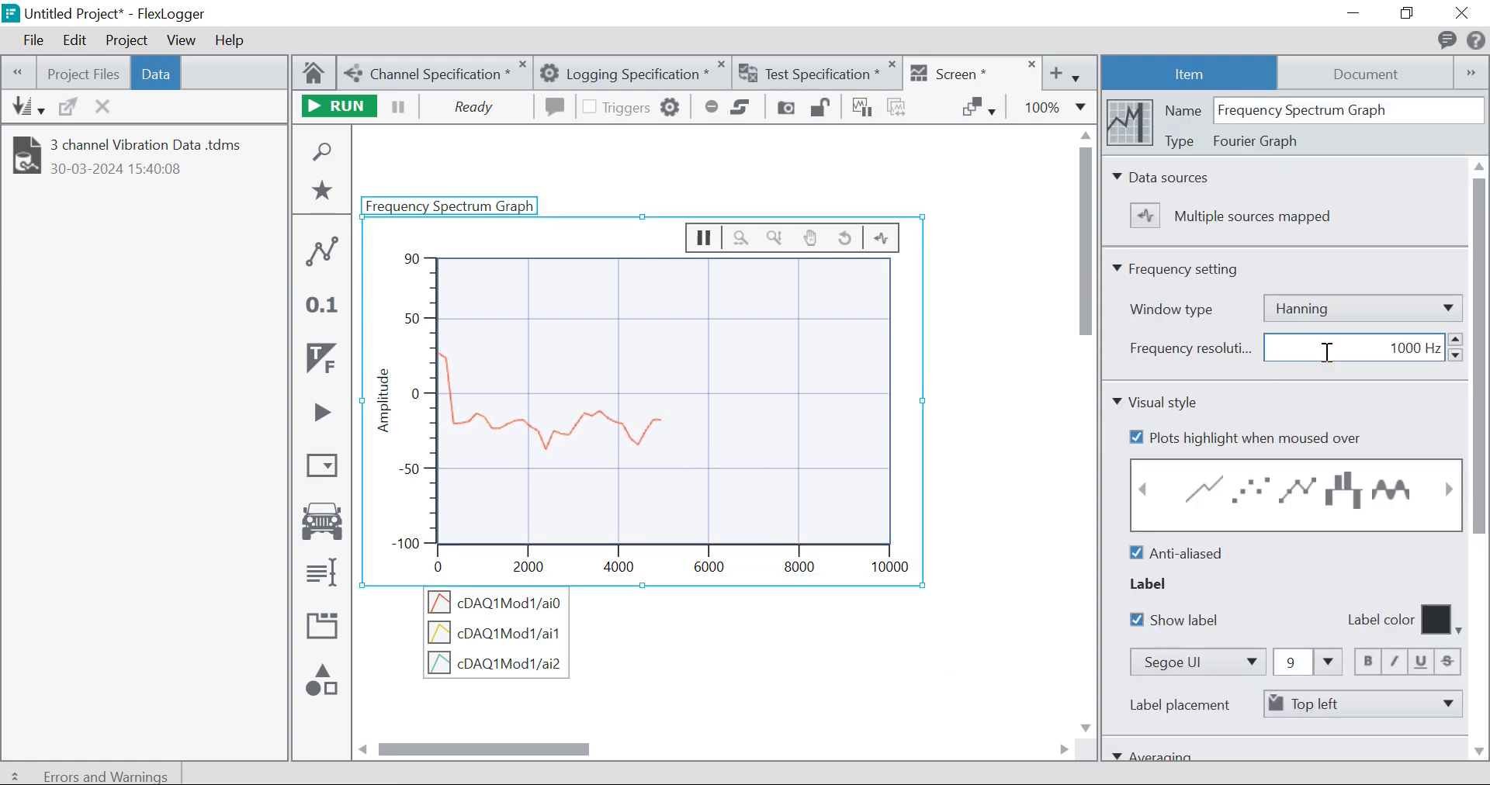
click(444, 606)
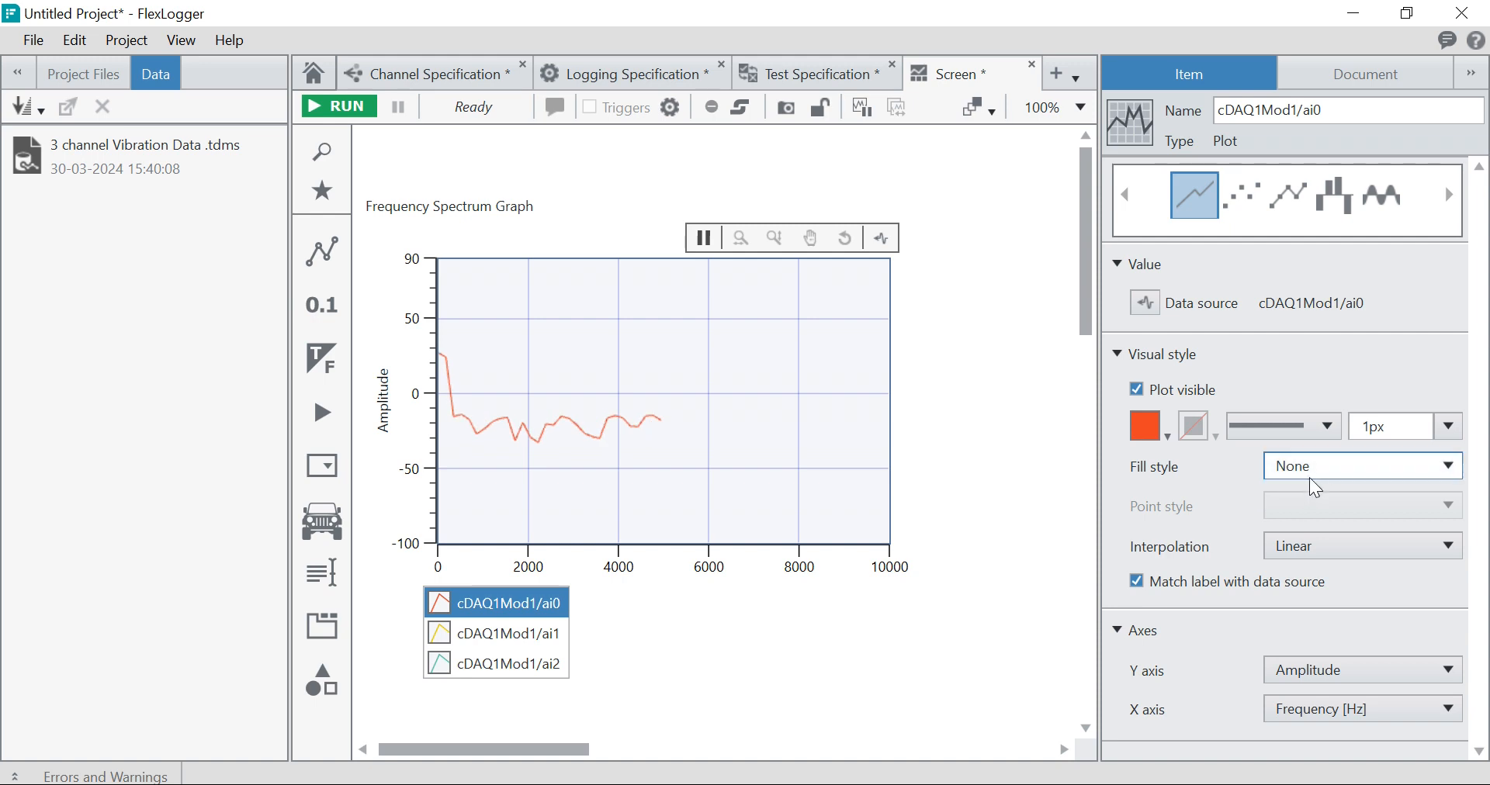
click(1337, 464)
click(1361, 503)
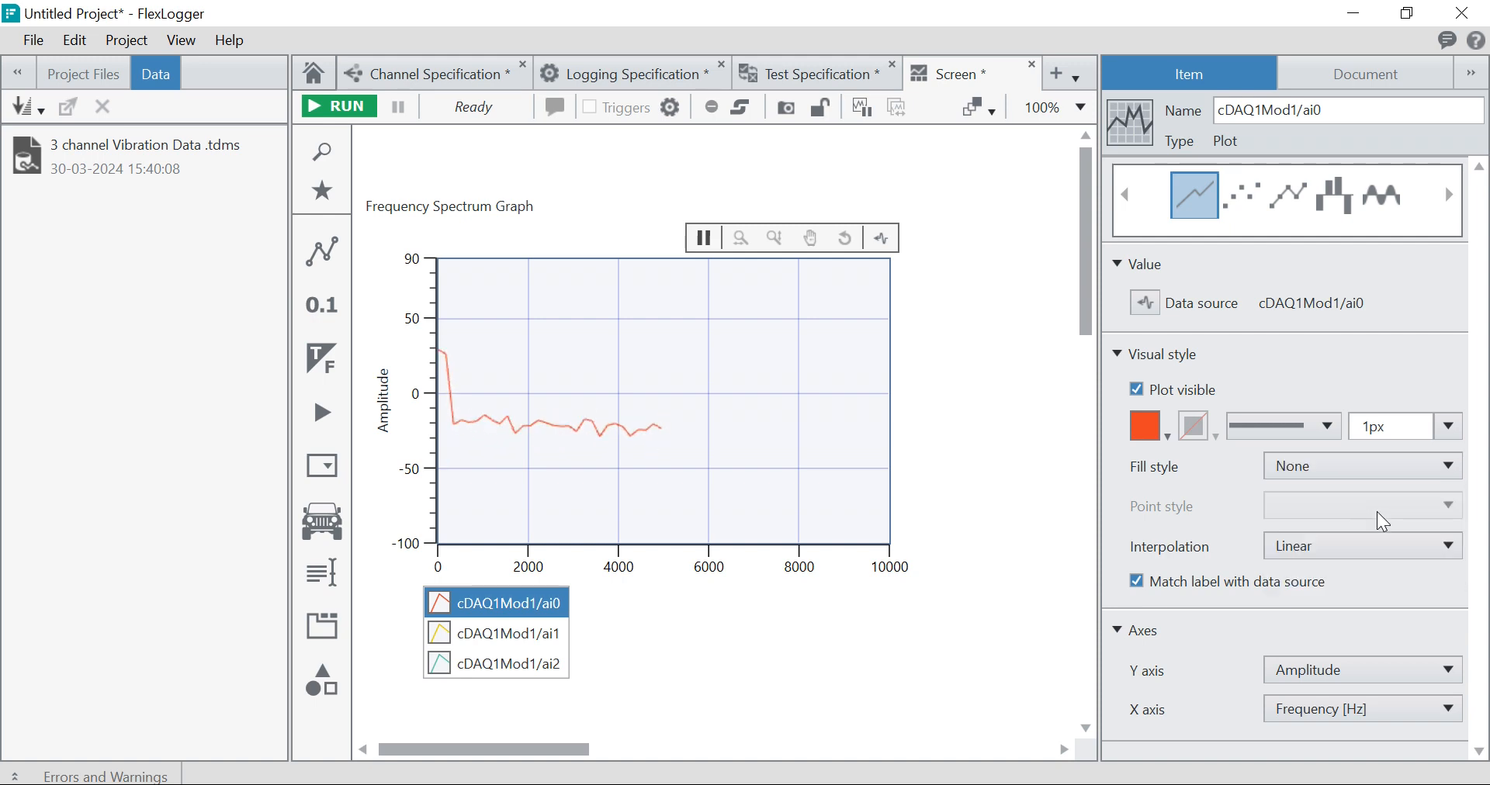
click(1418, 547)
click(1409, 578)
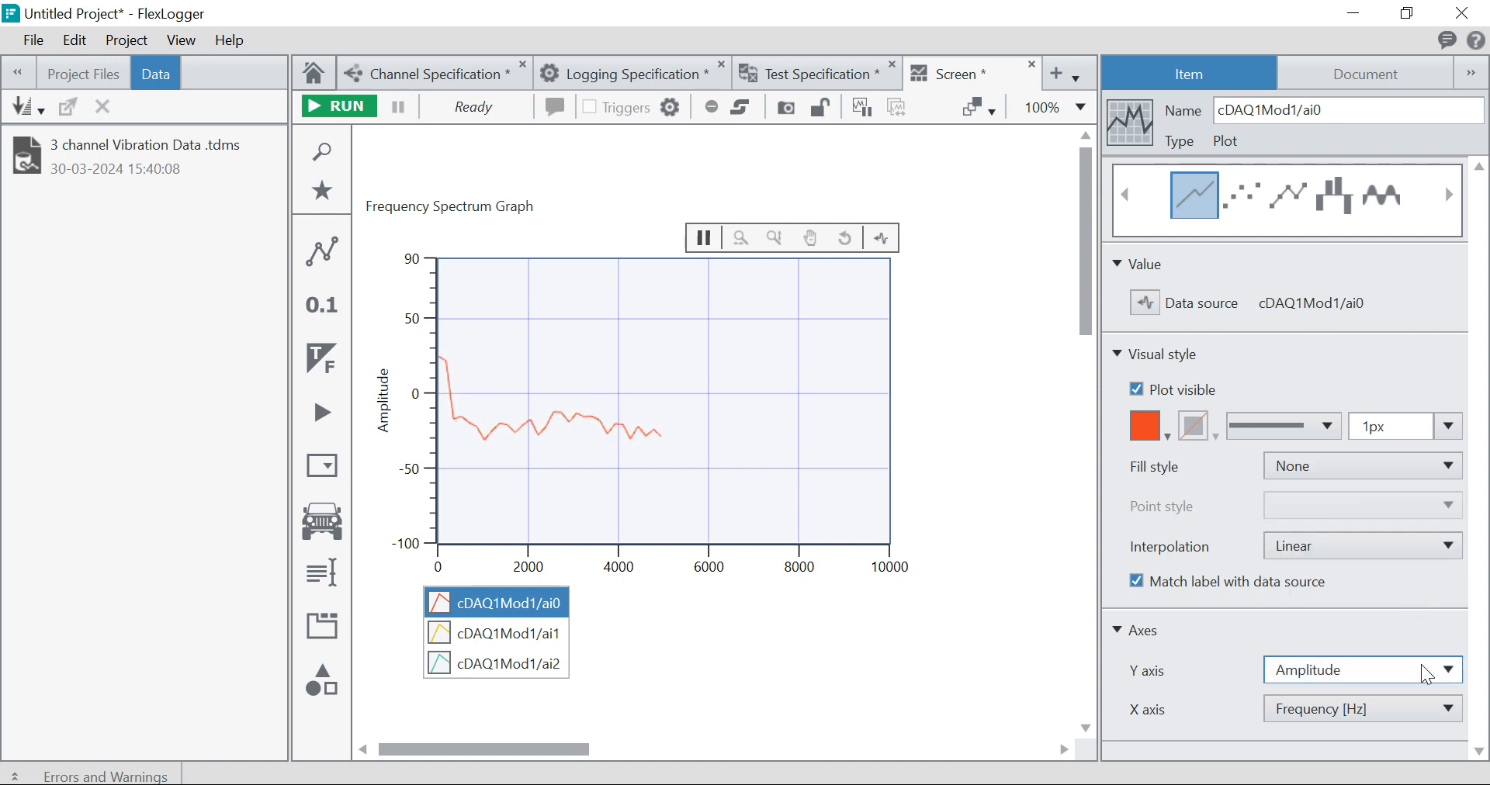
click(1420, 708)
click(1411, 735)
click(1393, 686)
click(1355, 695)
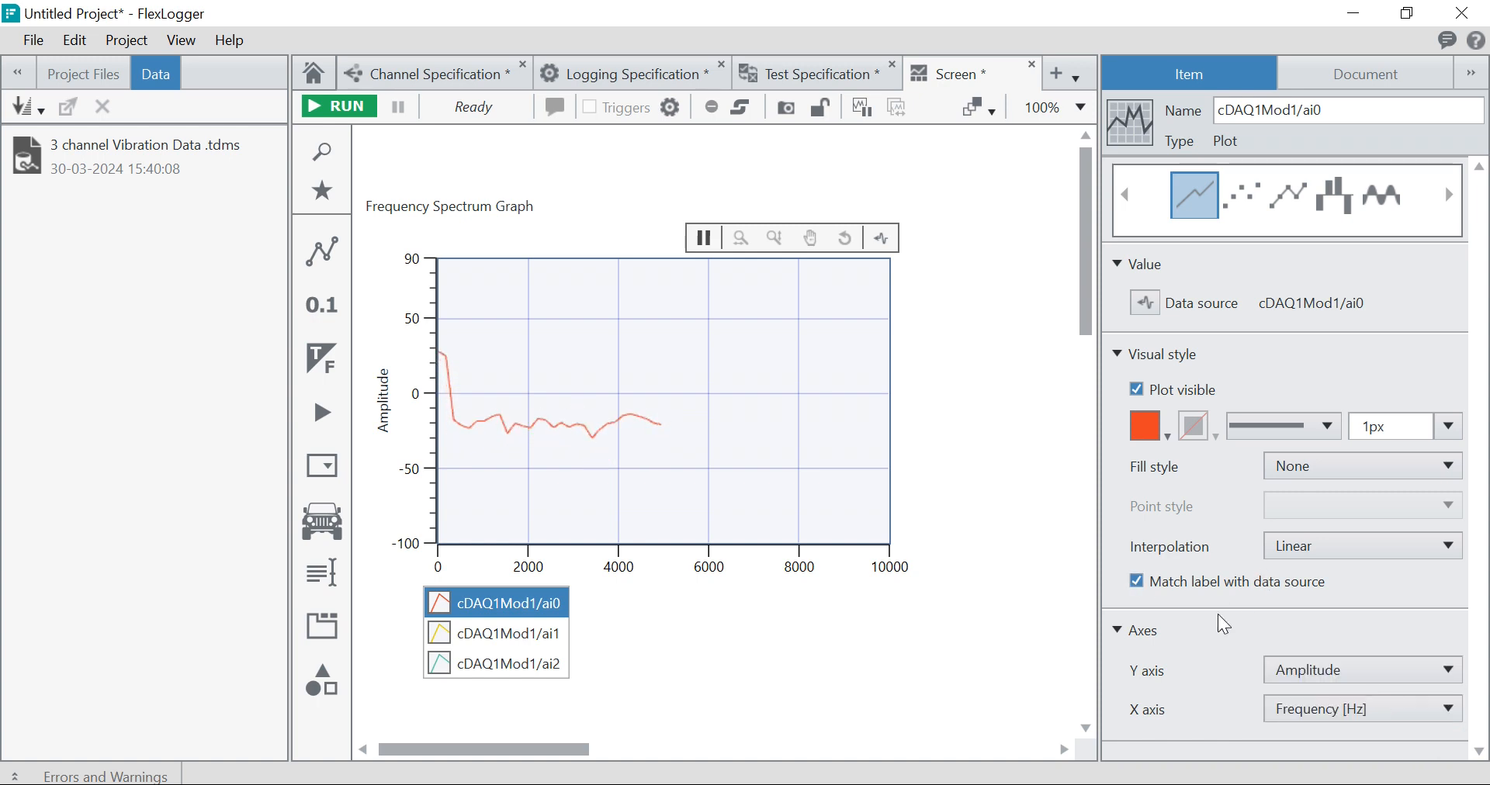
Step: Set the frequency resolution of the Frequency Spectrum Graph to 1 Hz and inspect the cDAQ1Mod1/ai0 plot's peak
click(798, 388)
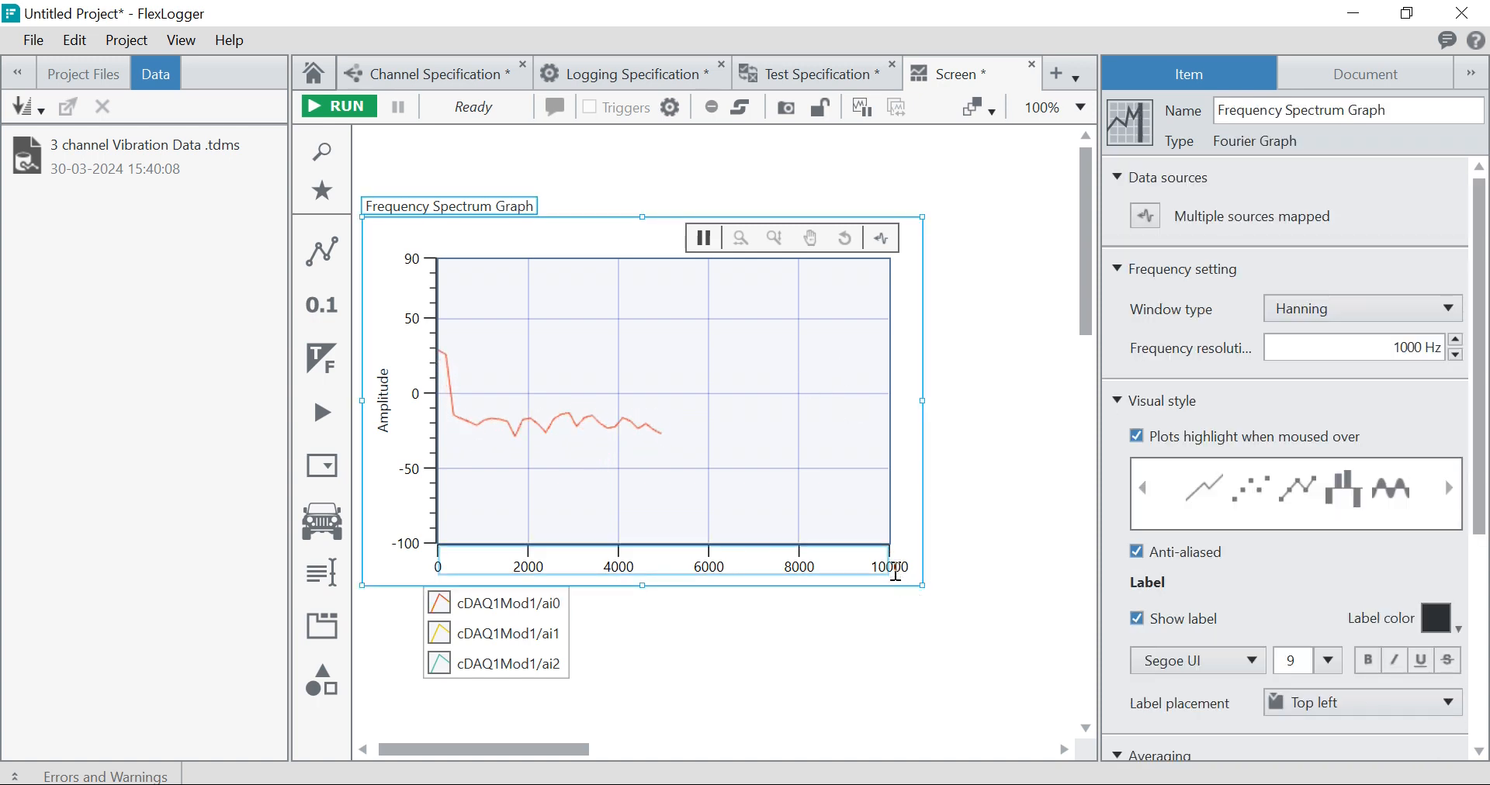
click(1414, 342)
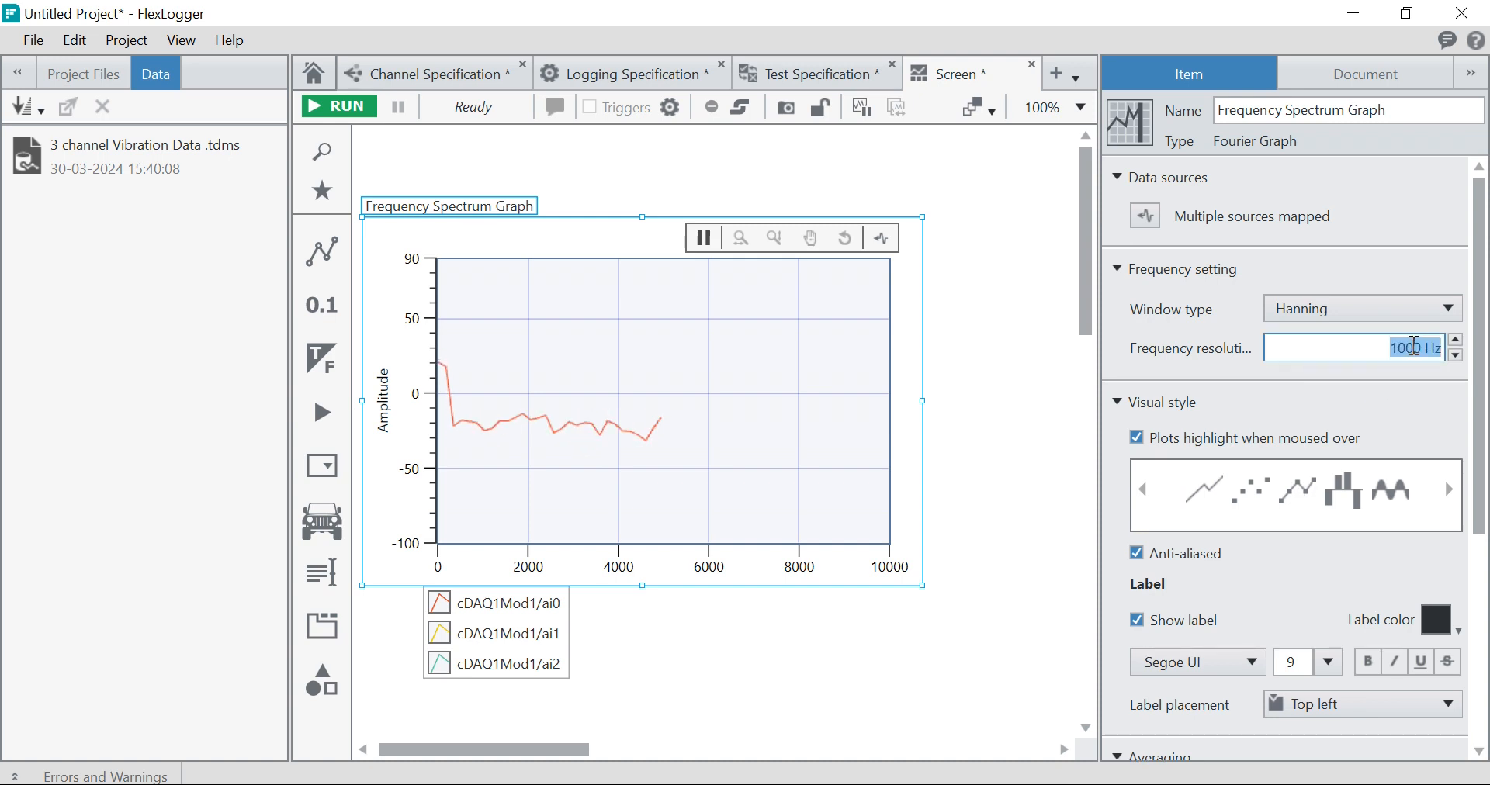
text(1)
click(994, 444)
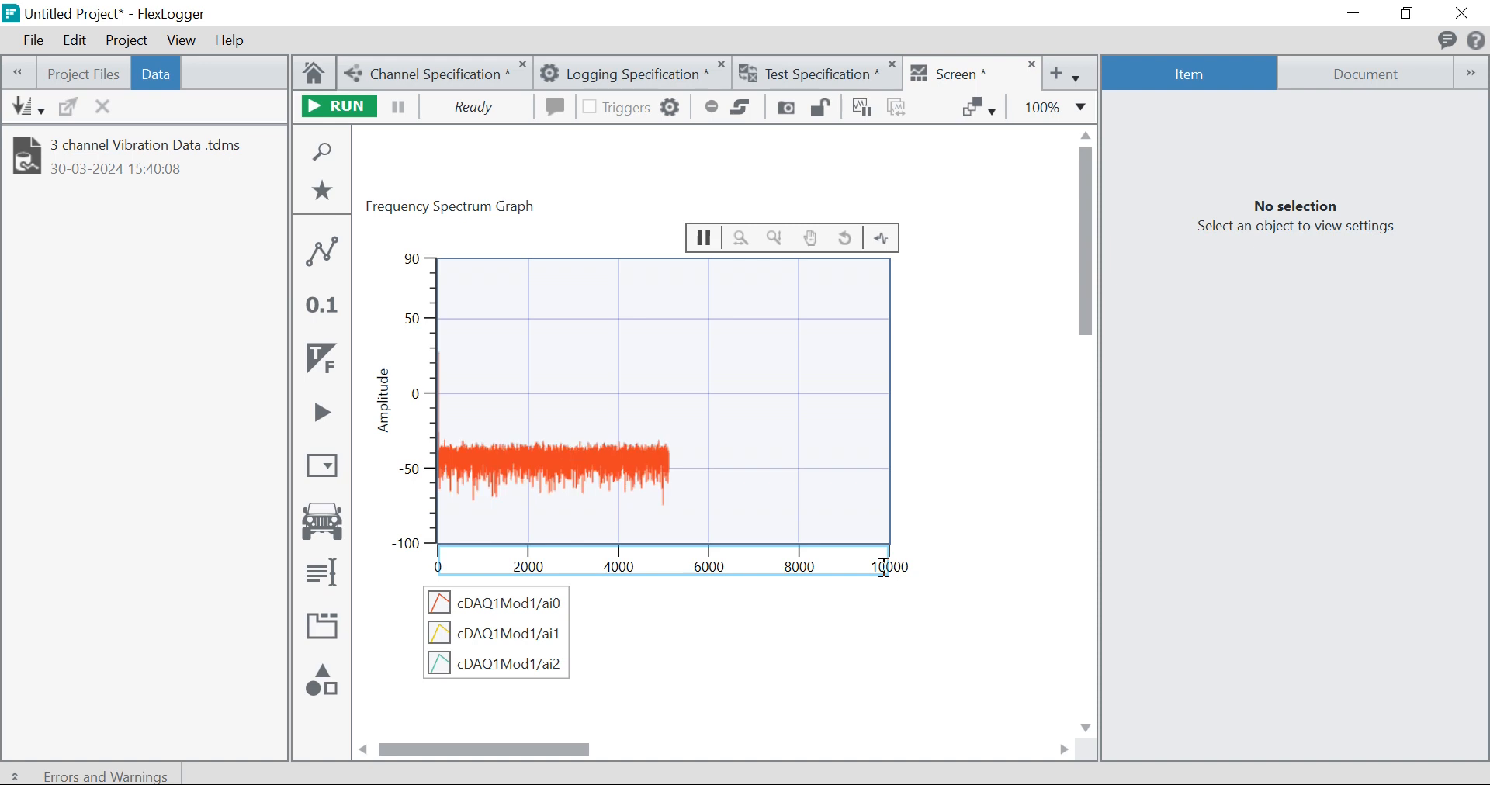
mouse_move(621, 464)
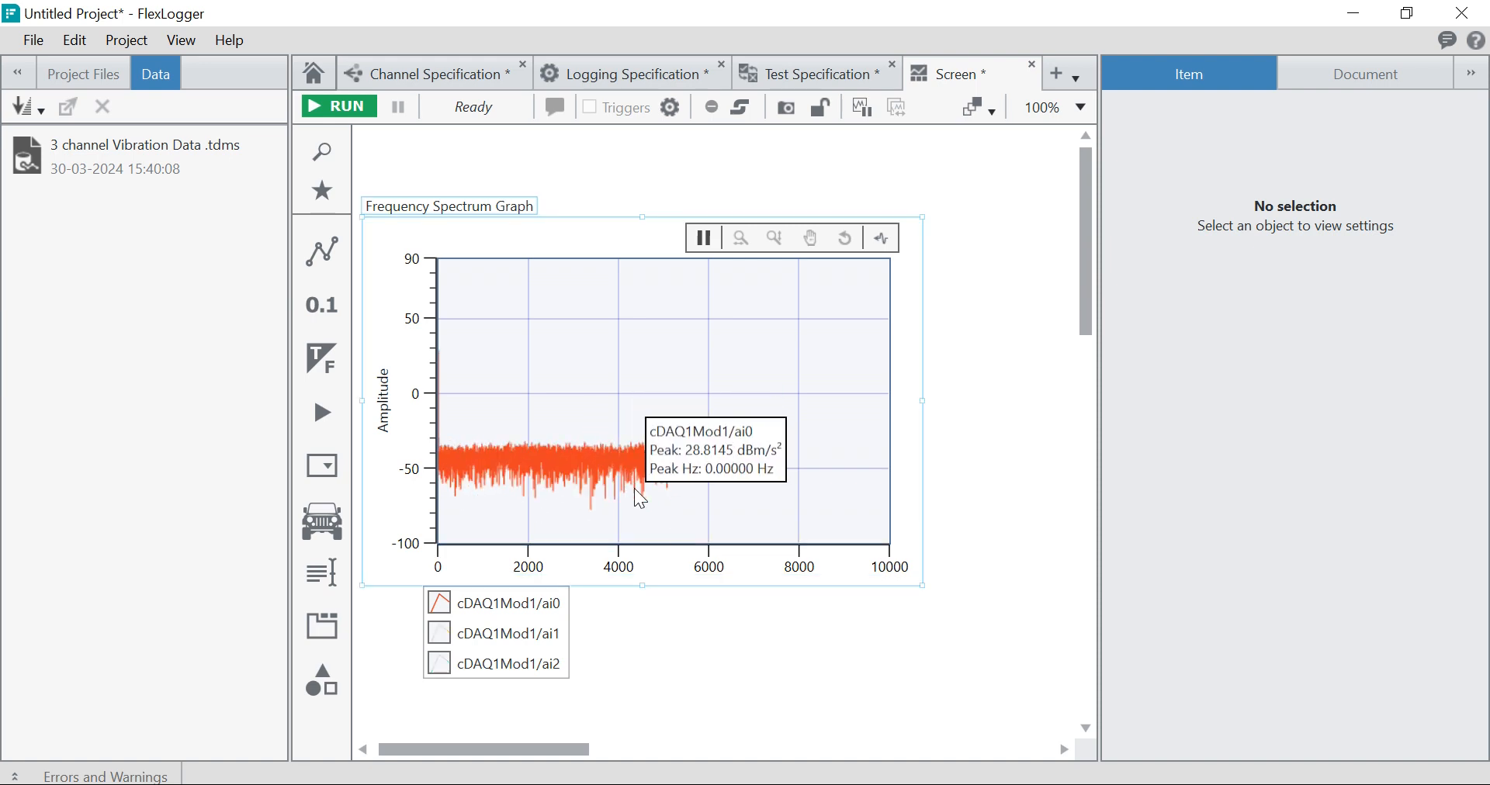